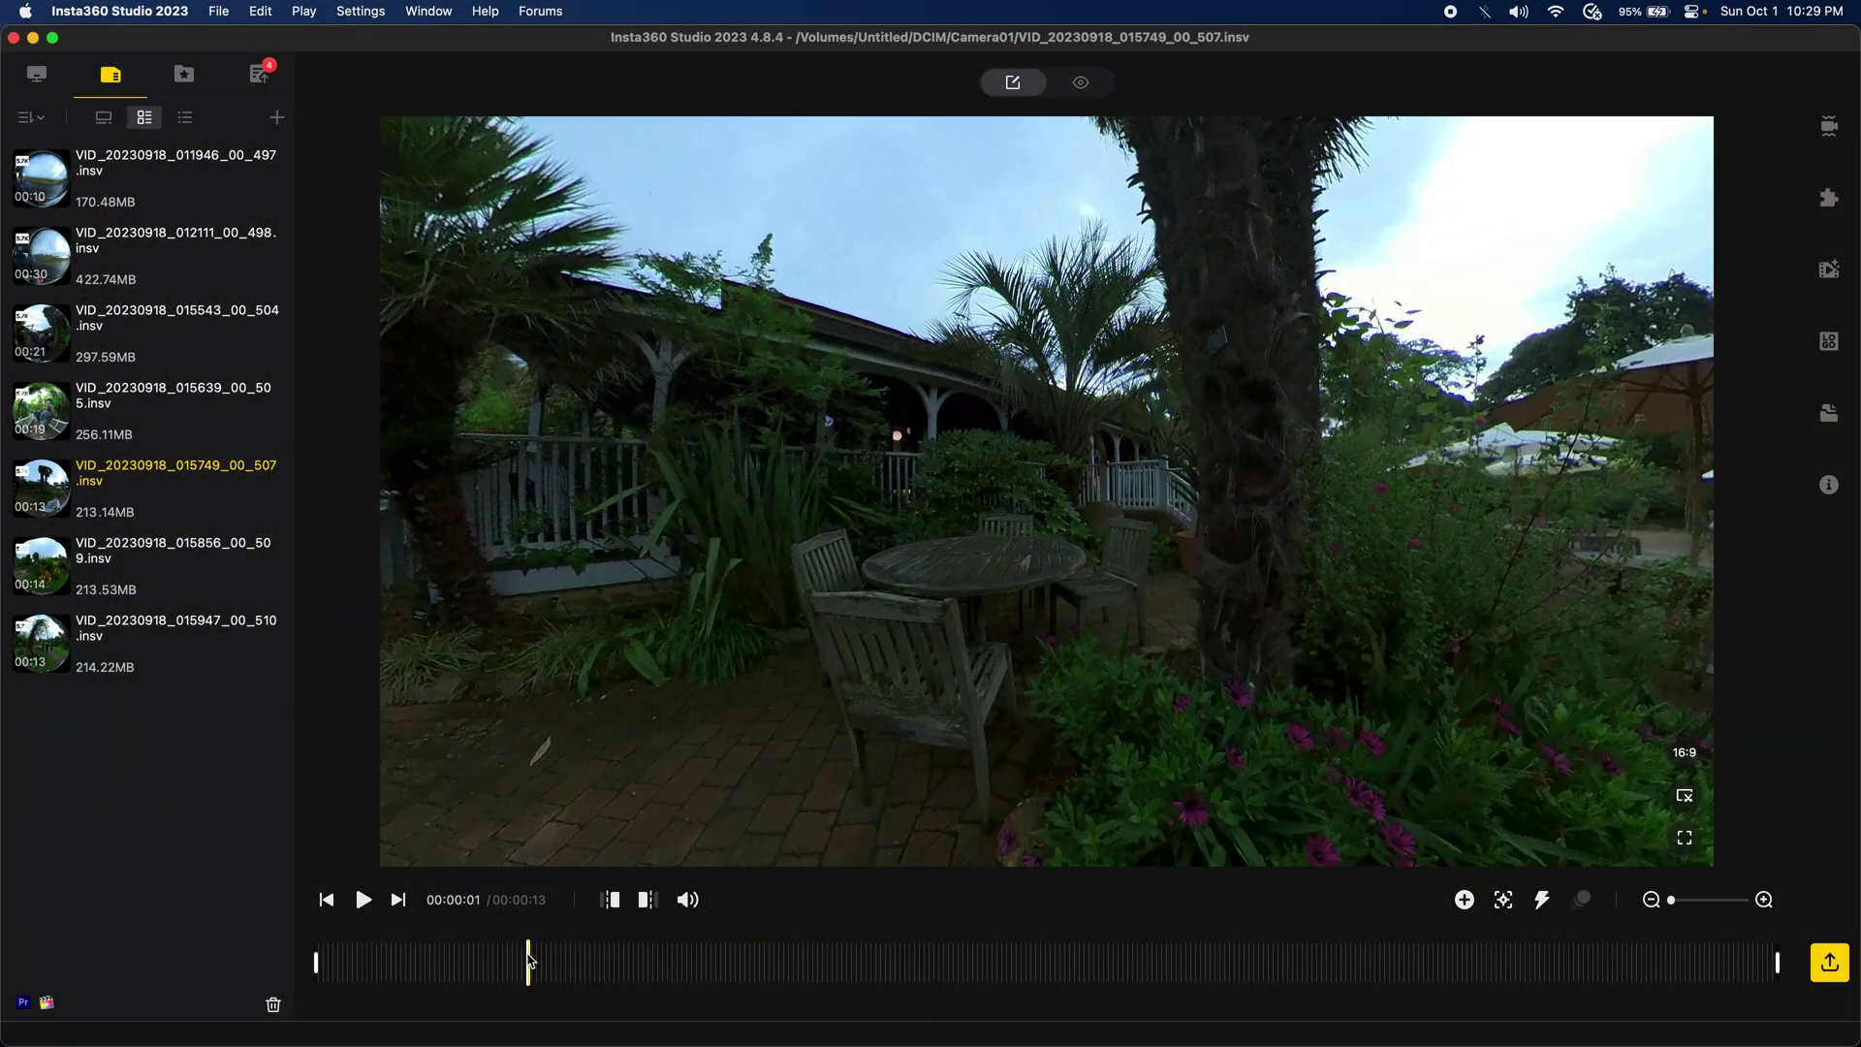
# - Add a keyframe at the 5-second mark and trim the clip start there
pyautogui.press('space')
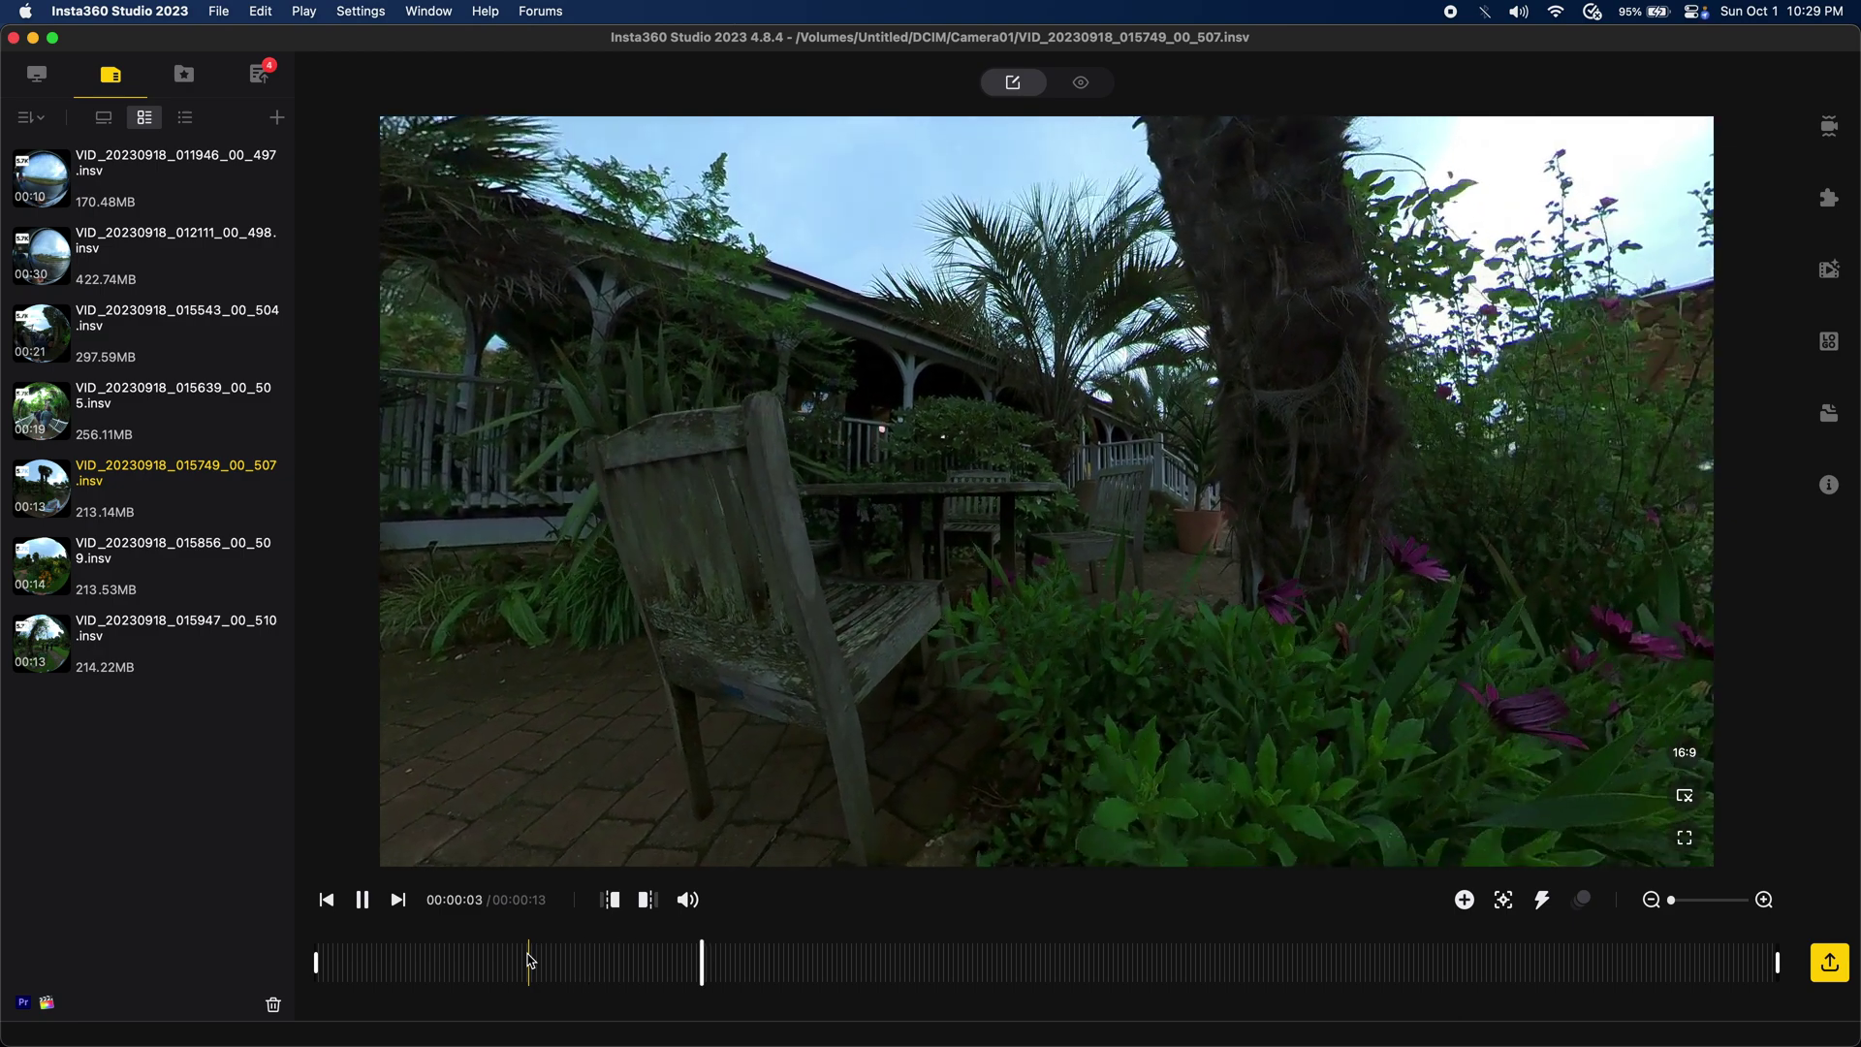
pyautogui.press('space')
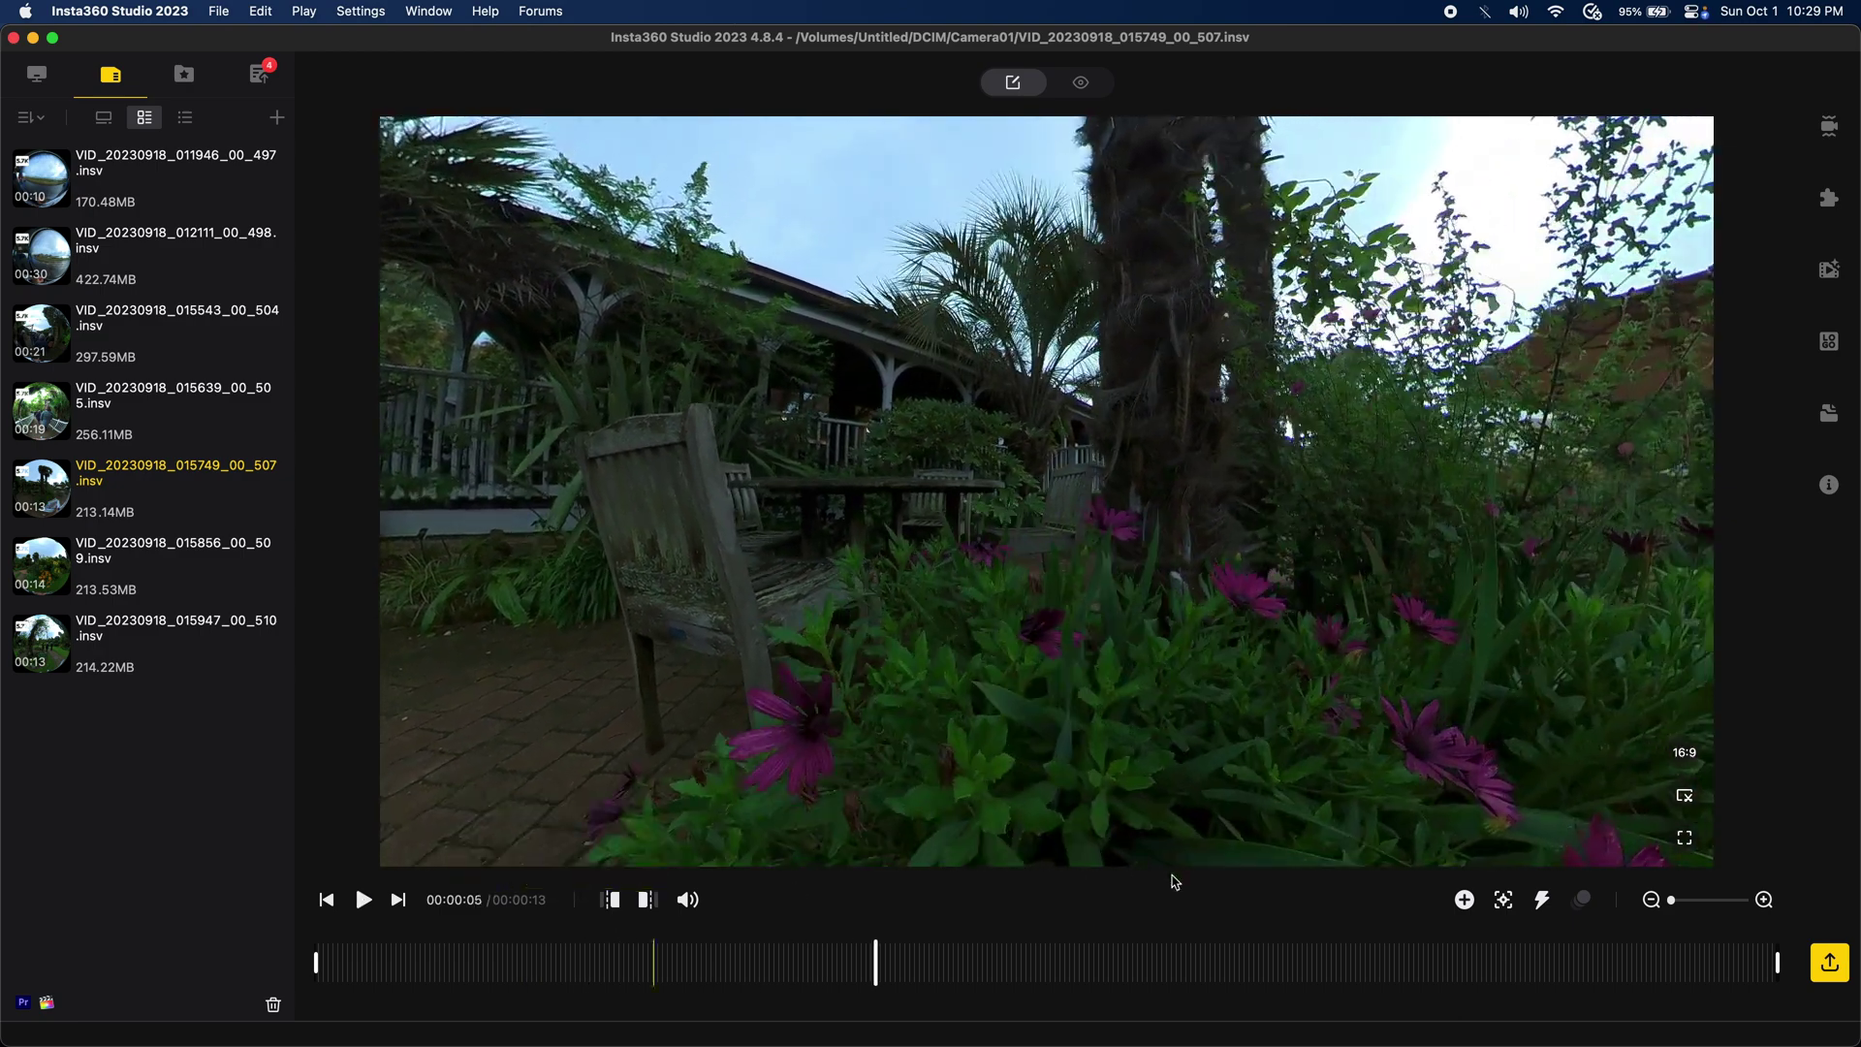
pyautogui.click(1465, 900)
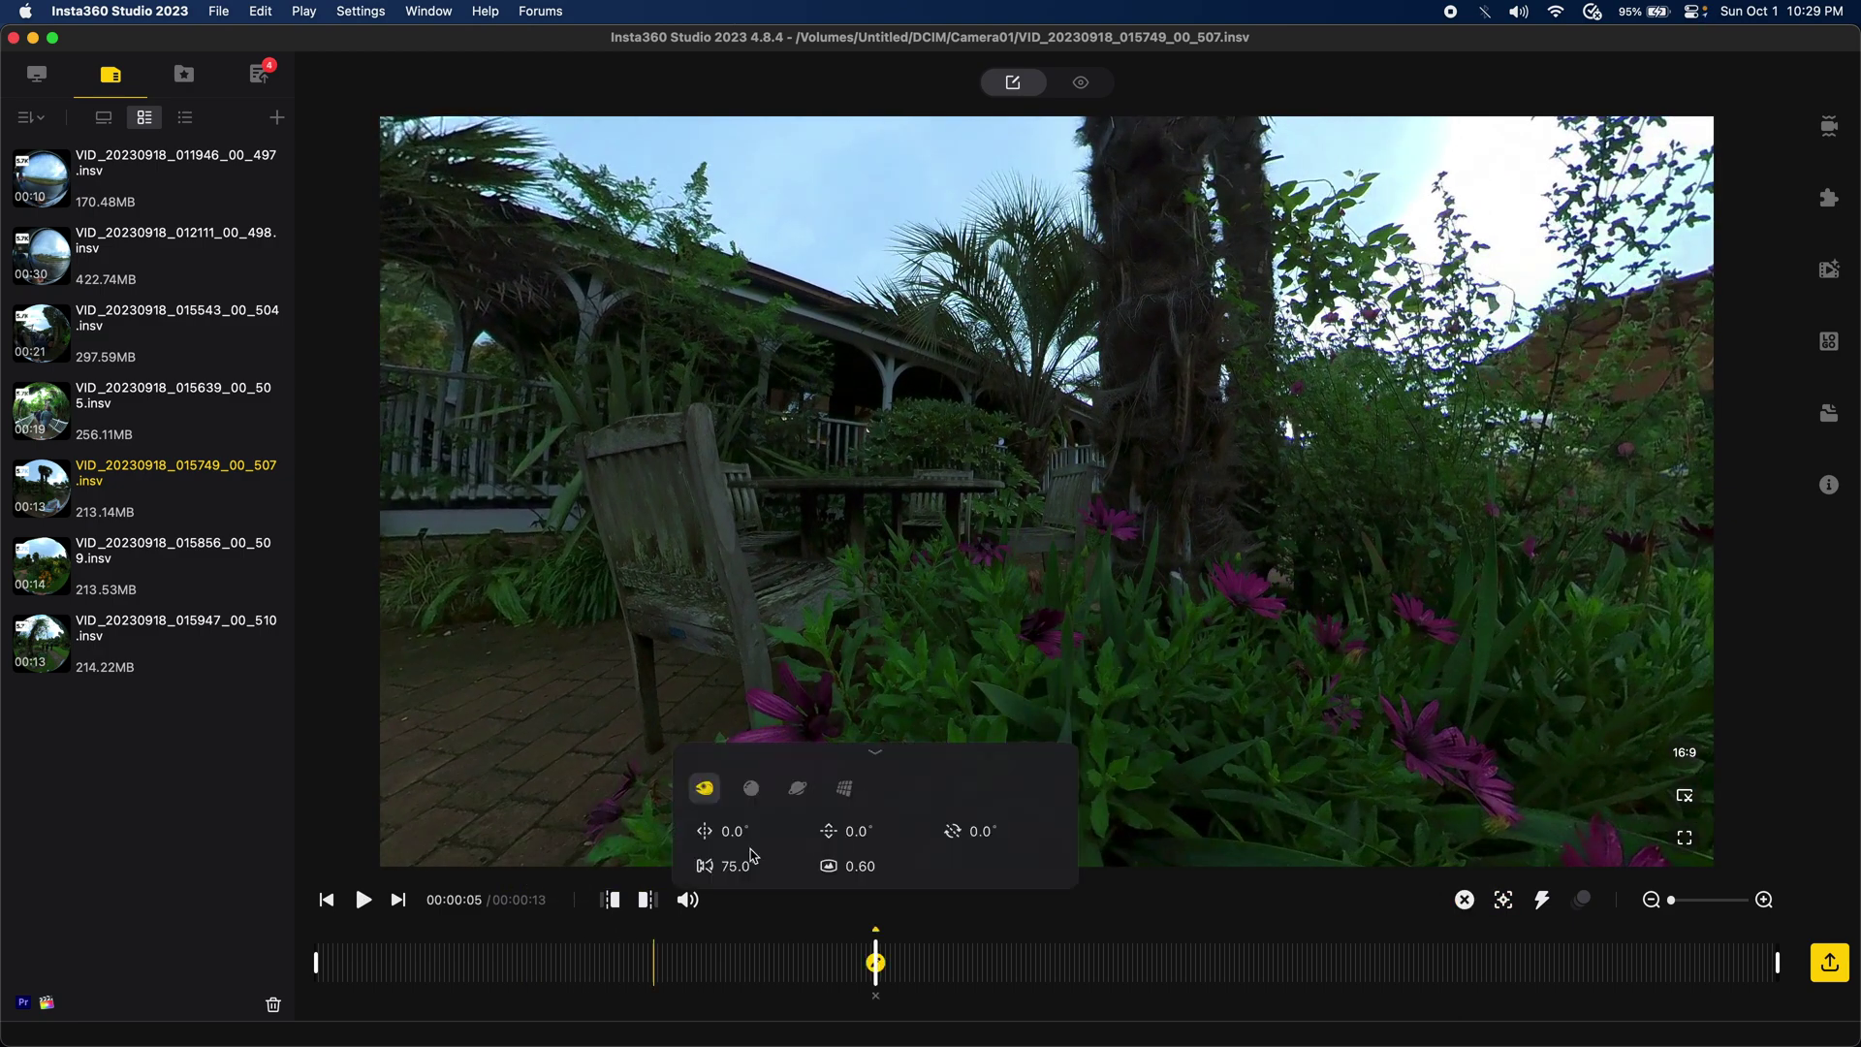
pyautogui.click(613, 900)
# - Add a keyframe at a later point, trim the clip end there, and return to the start
pyautogui.click(1425, 959)
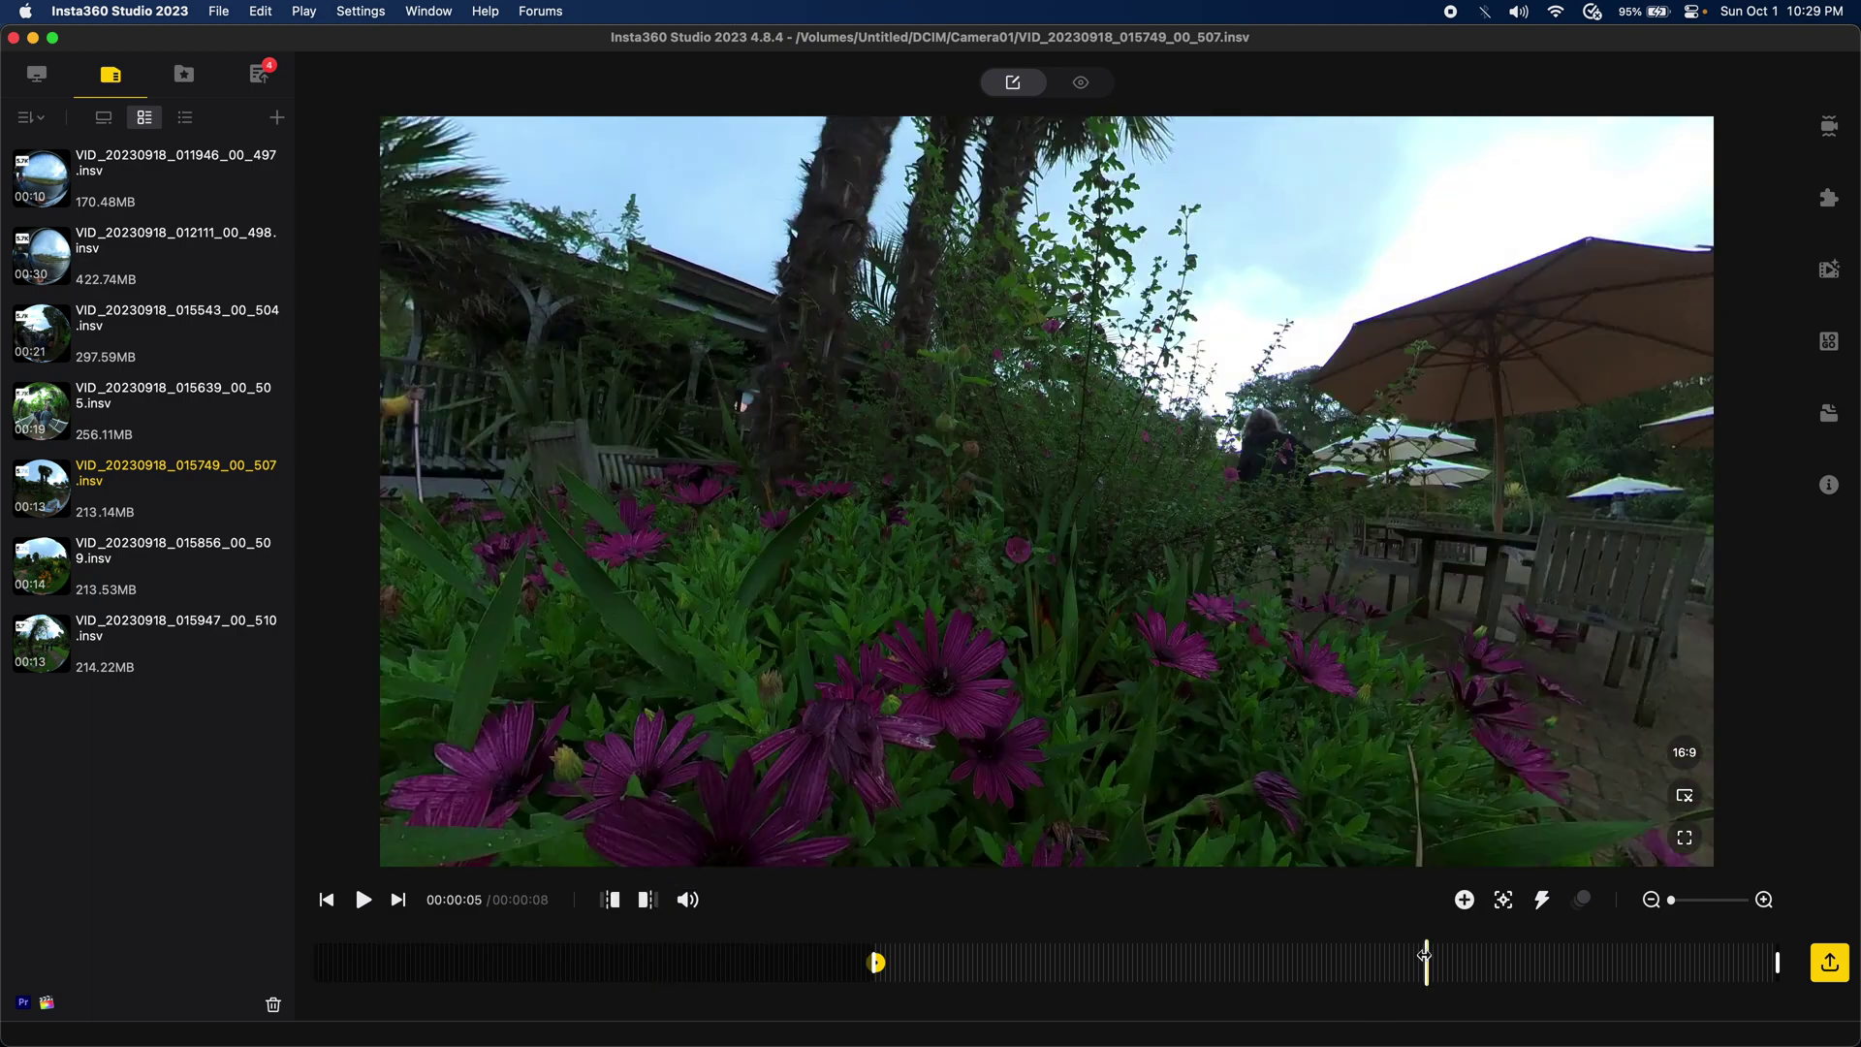
pyautogui.click(1465, 900)
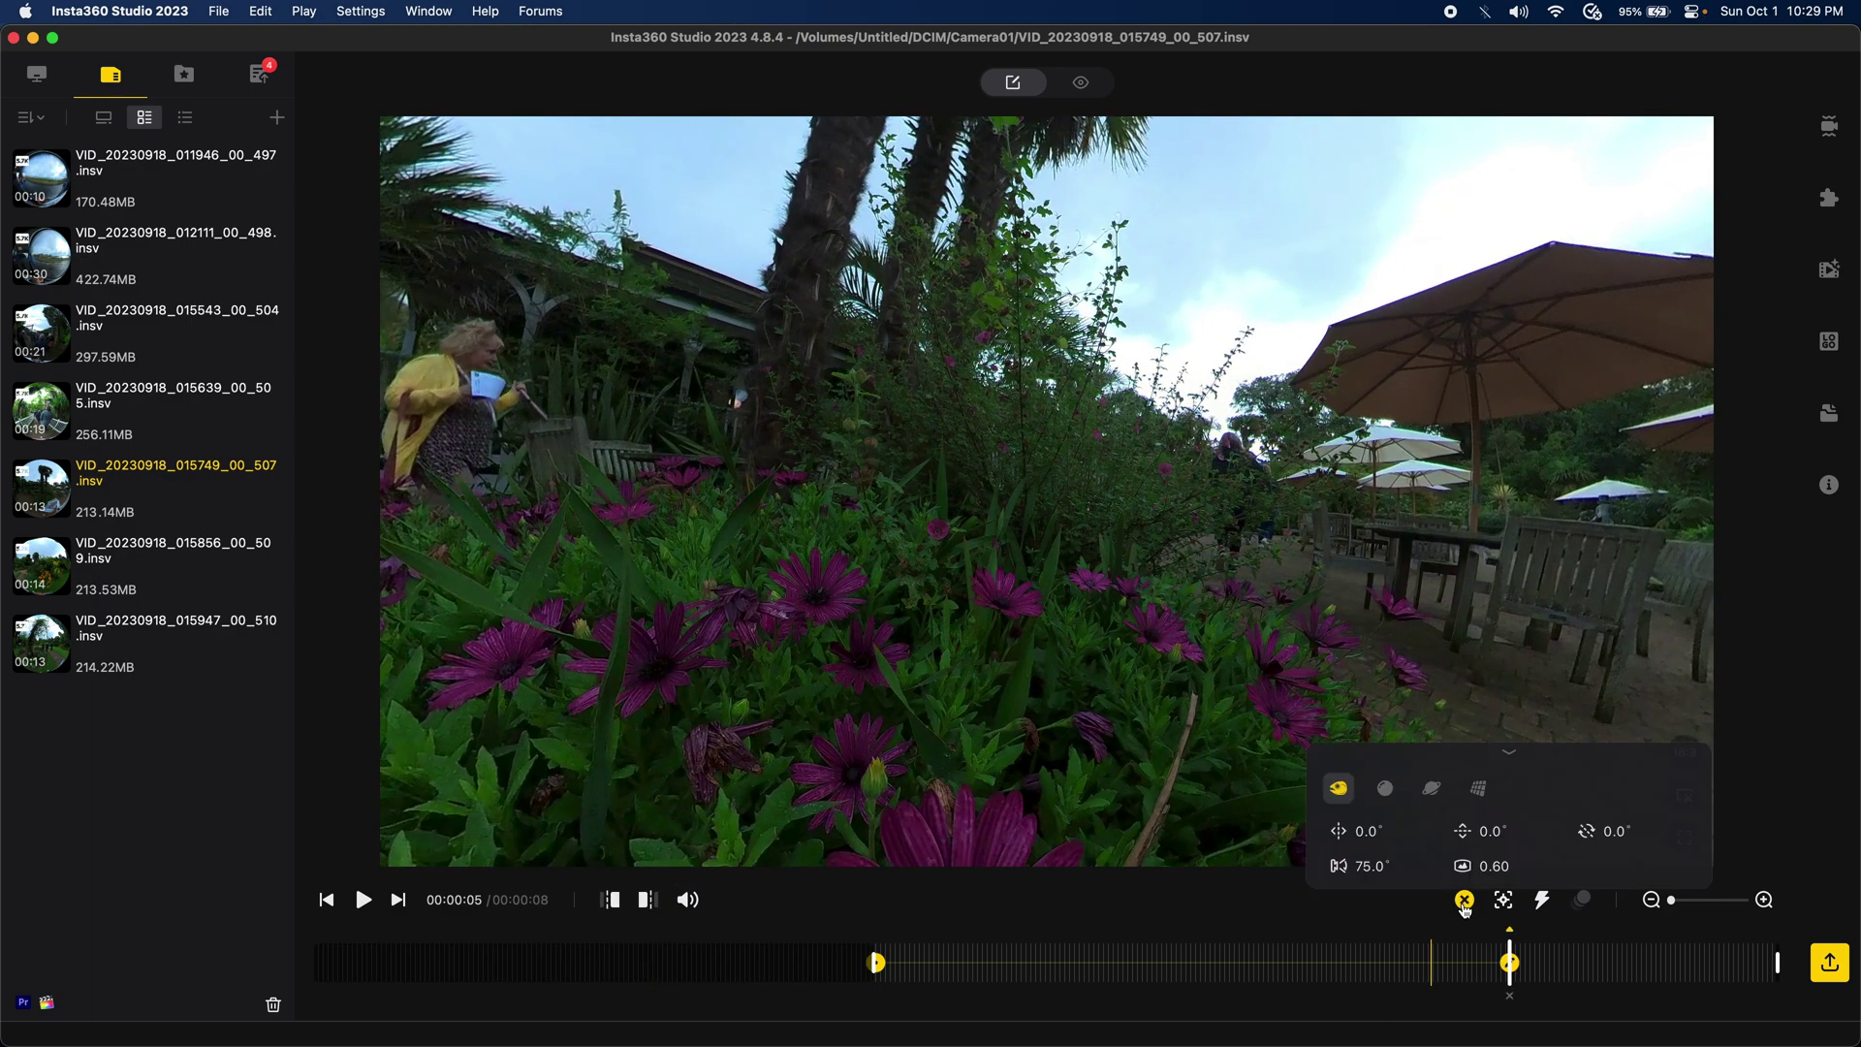
pyautogui.click(647, 900)
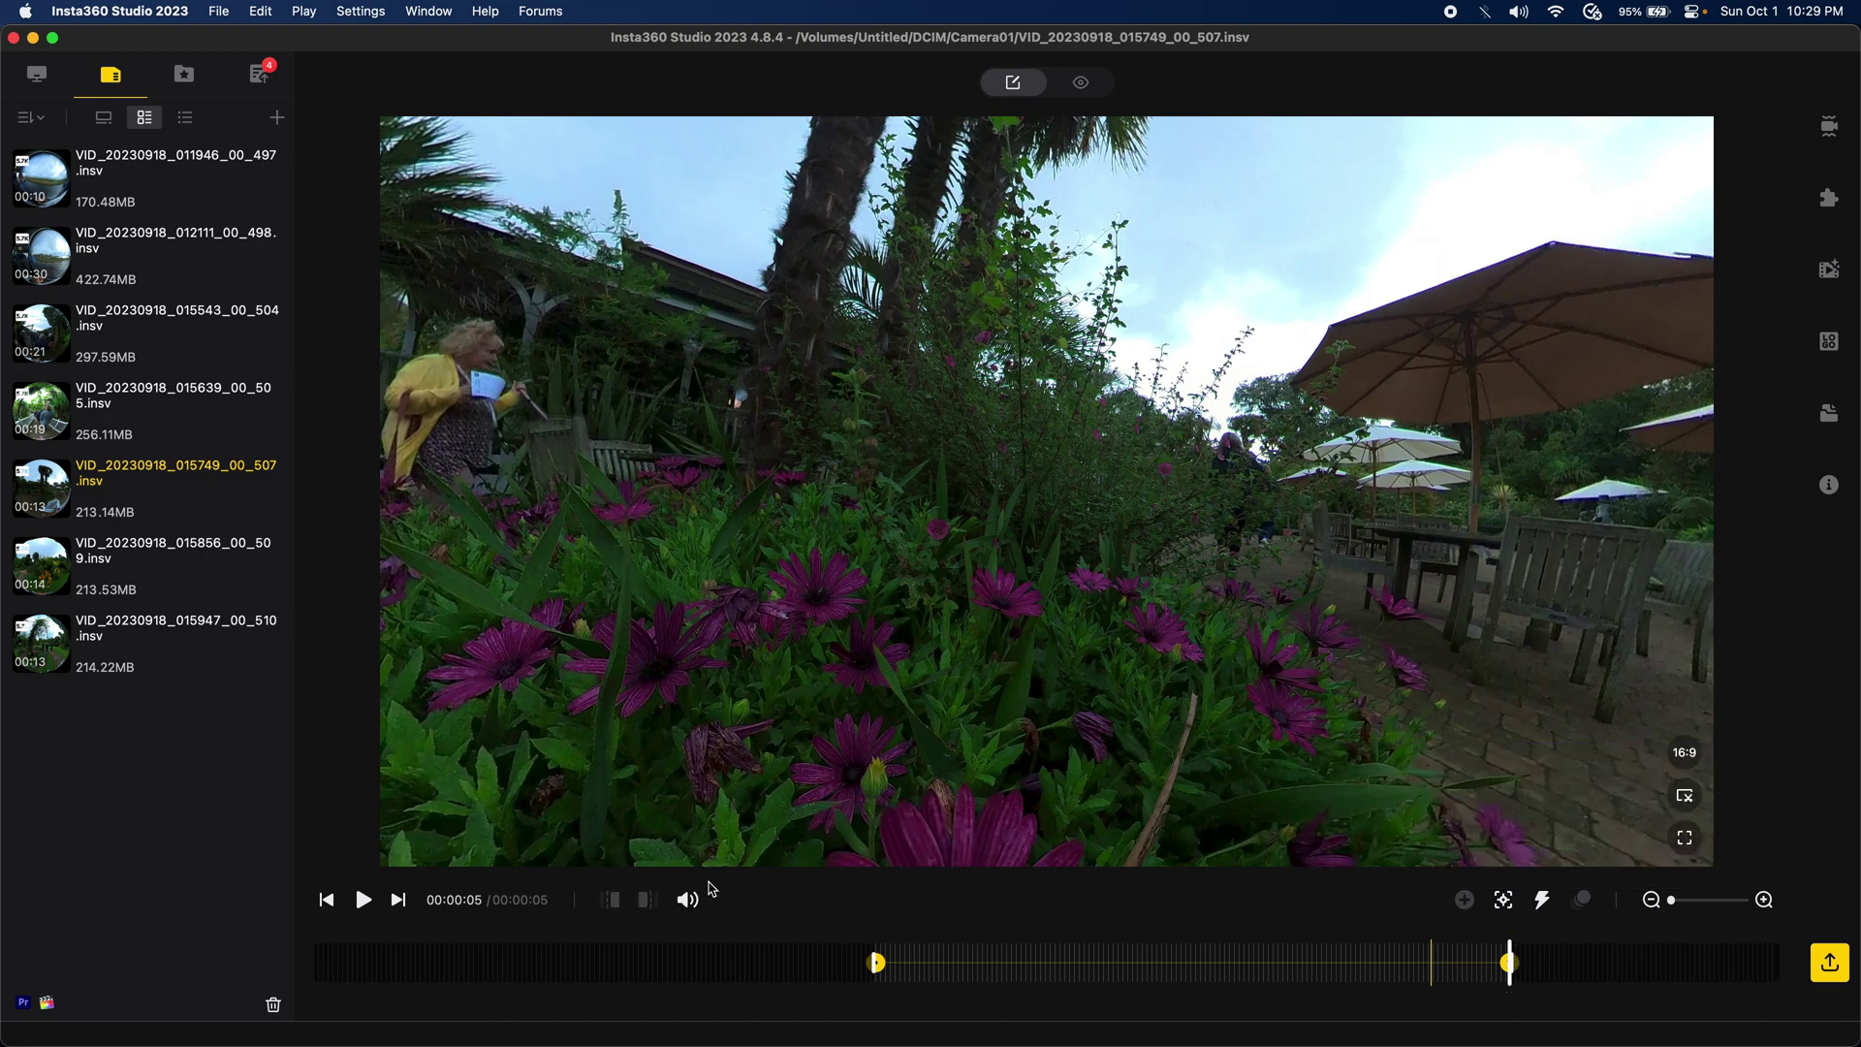
pyautogui.click(328, 900)
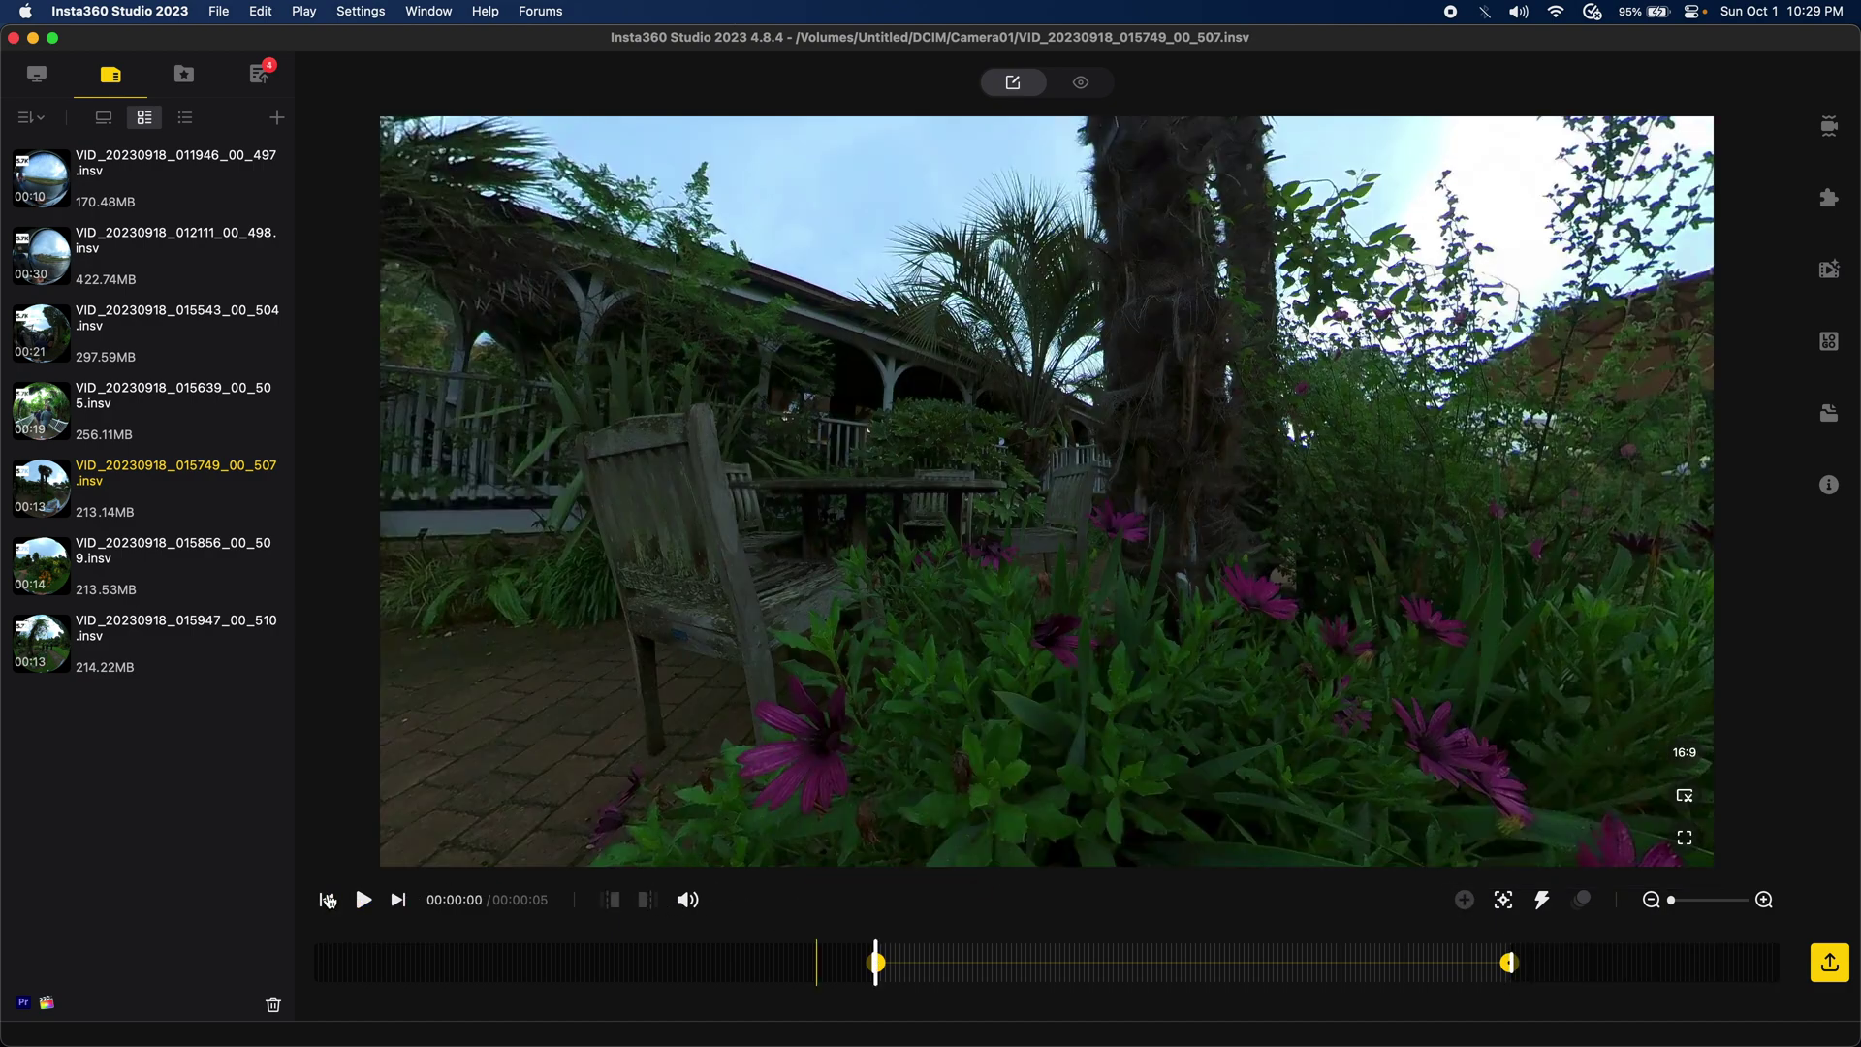
# - Make the start keyframe an upward Tiny Planet view: roll -173°, tilt 105.3°, pan -5.9°
pyautogui.click(878, 964)
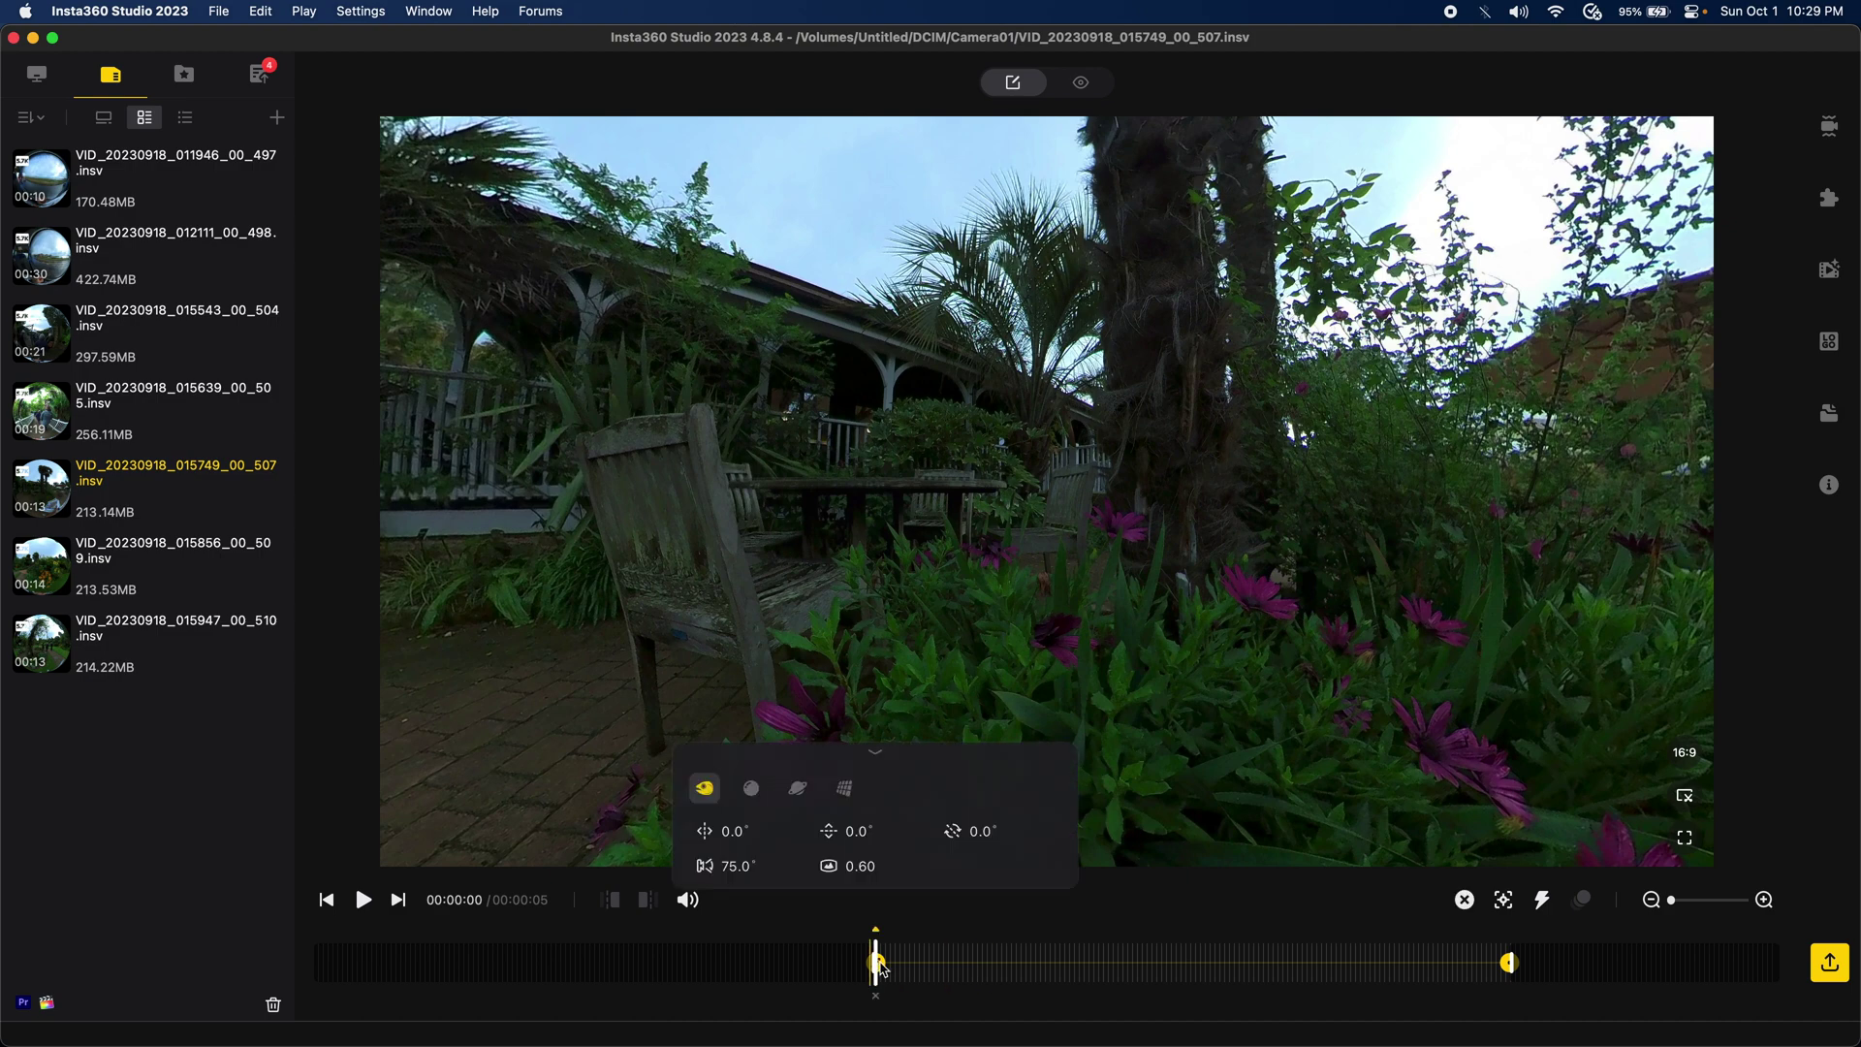
pyautogui.click(799, 789)
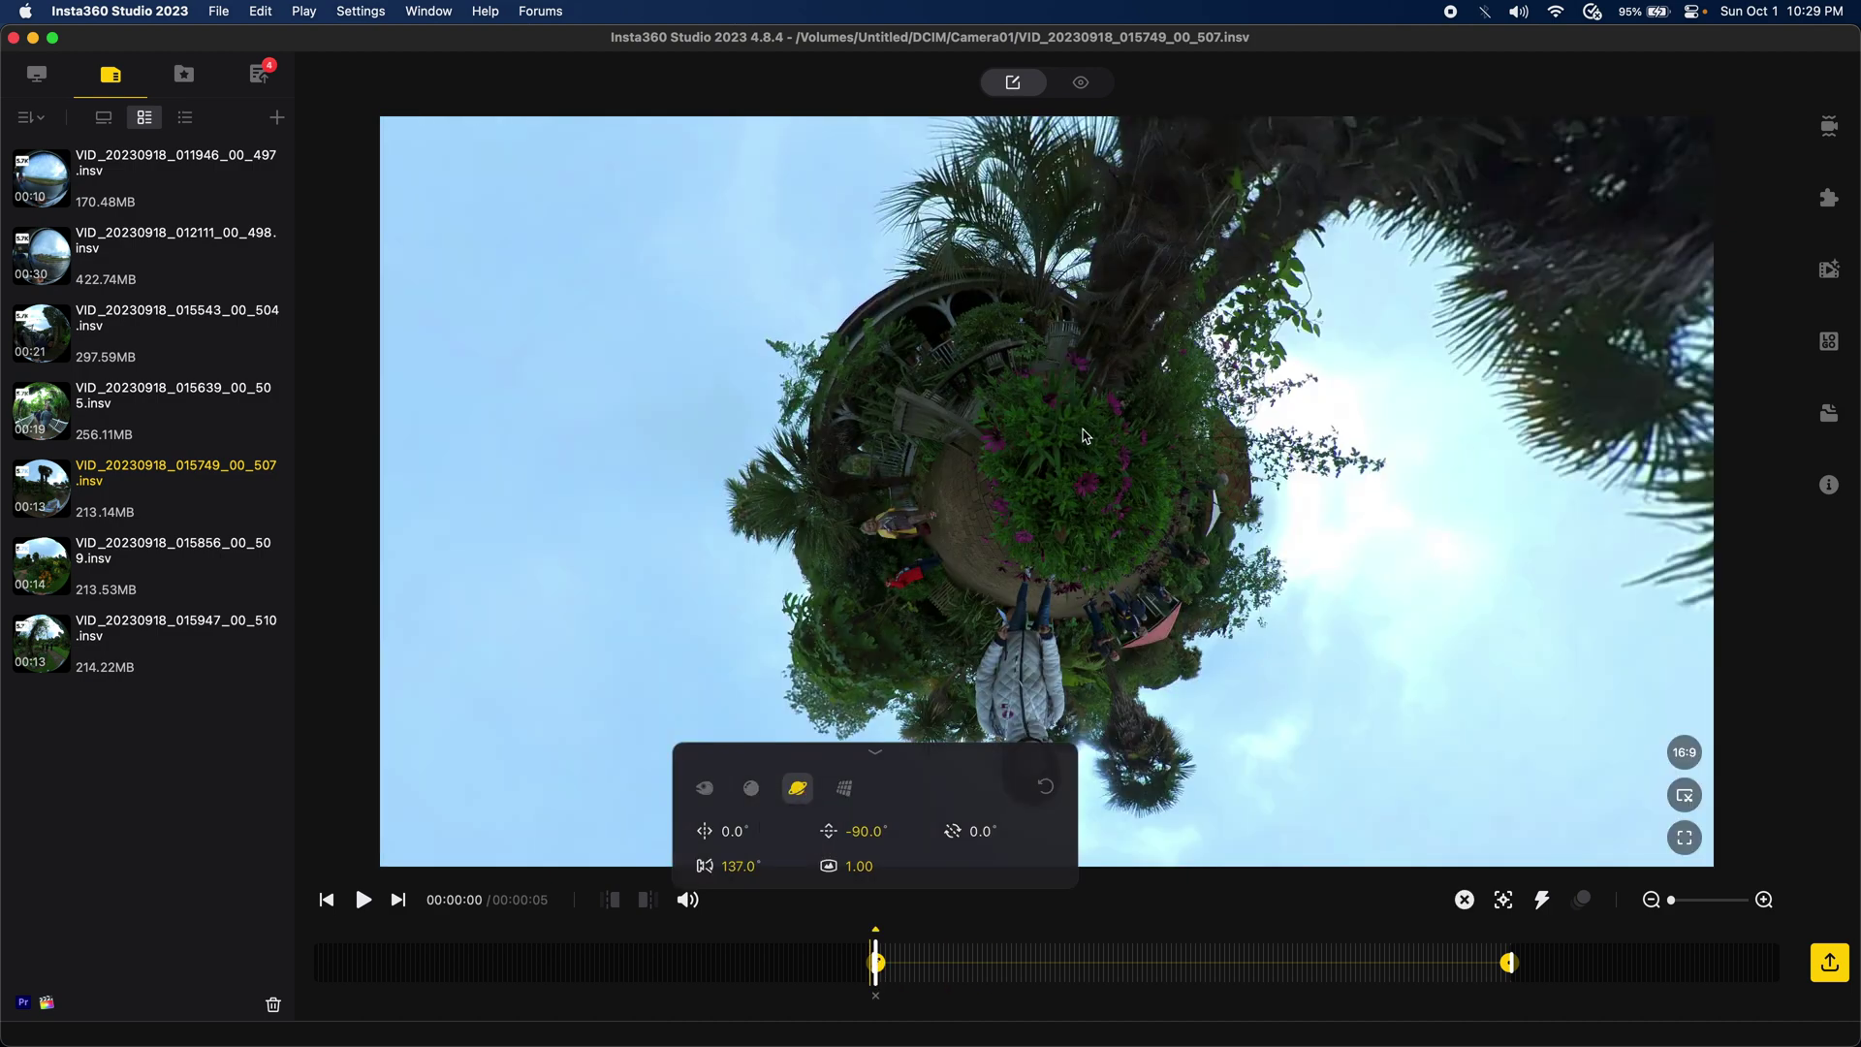
pyautogui.moveTo(1078, 634); pyautogui.dragTo(1065, 553)
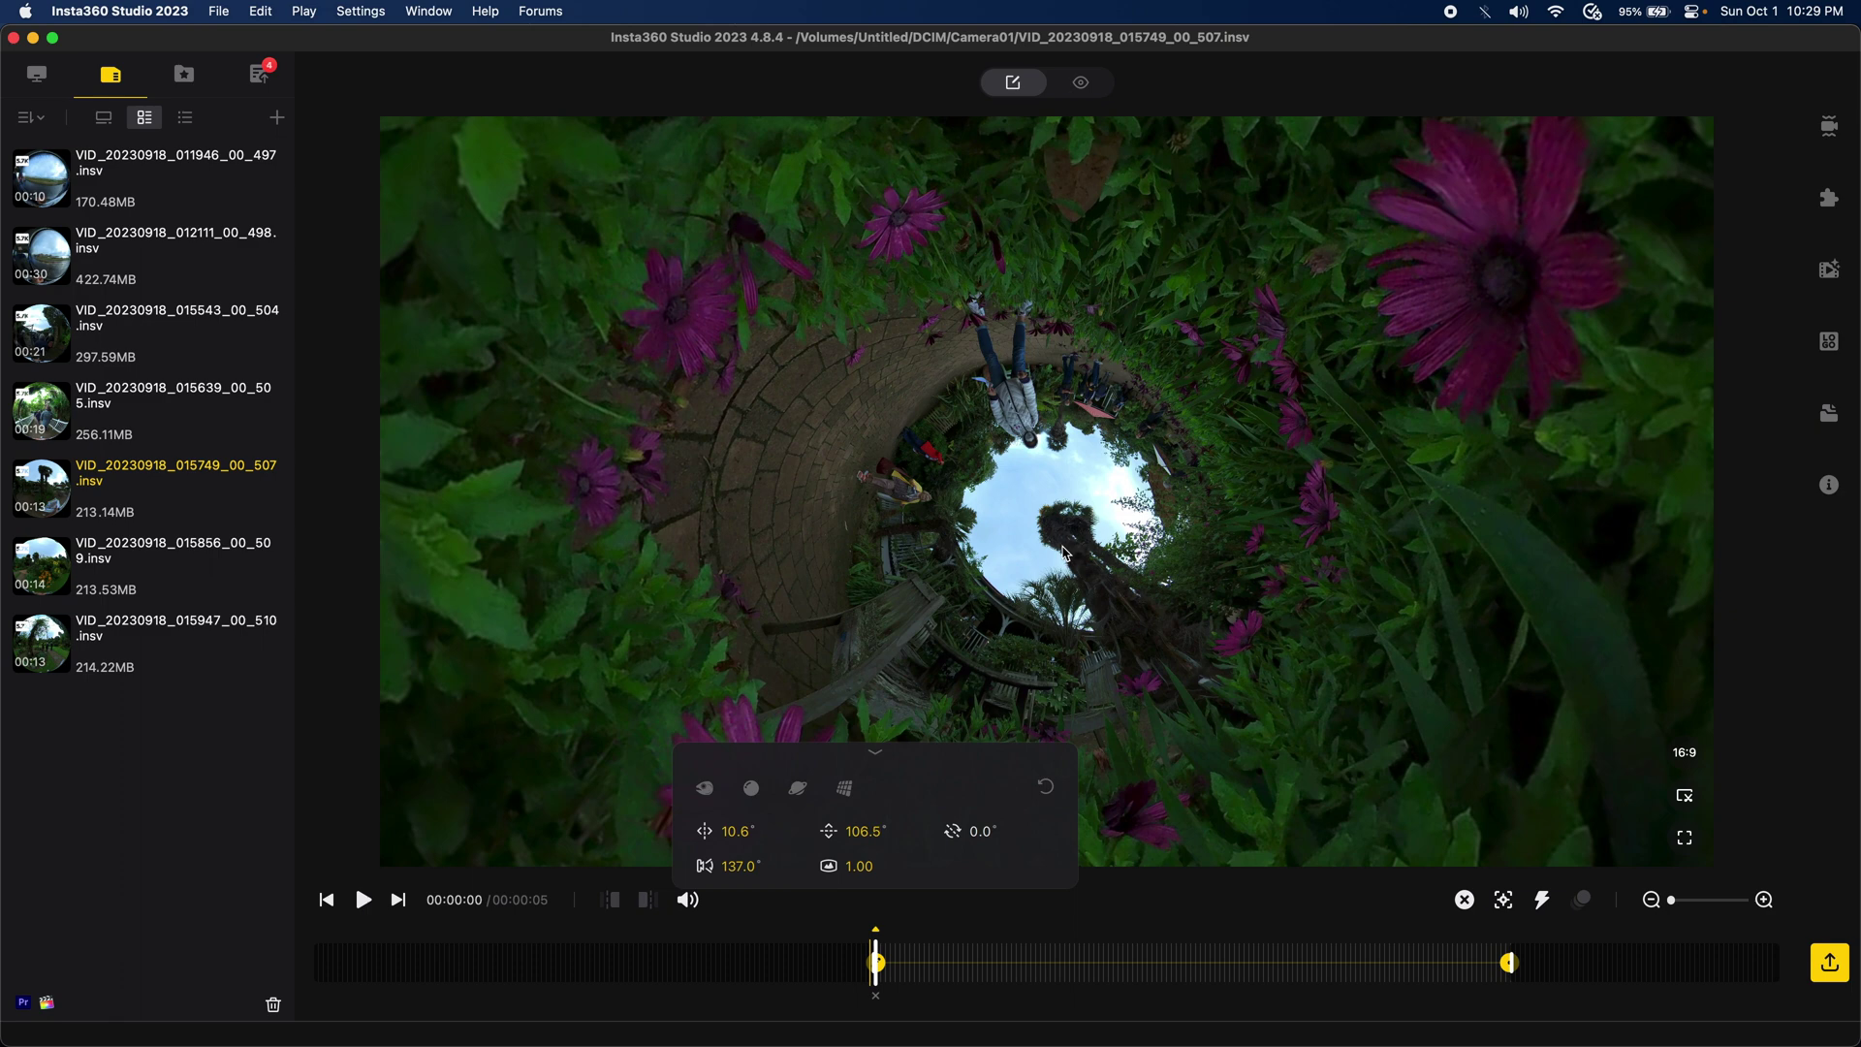
pyautogui.moveTo(1013, 579)
pyautogui.mouseDown()
pyautogui.moveTo(969, 574)
pyautogui.moveTo(996, 575)
pyautogui.mouseUp()
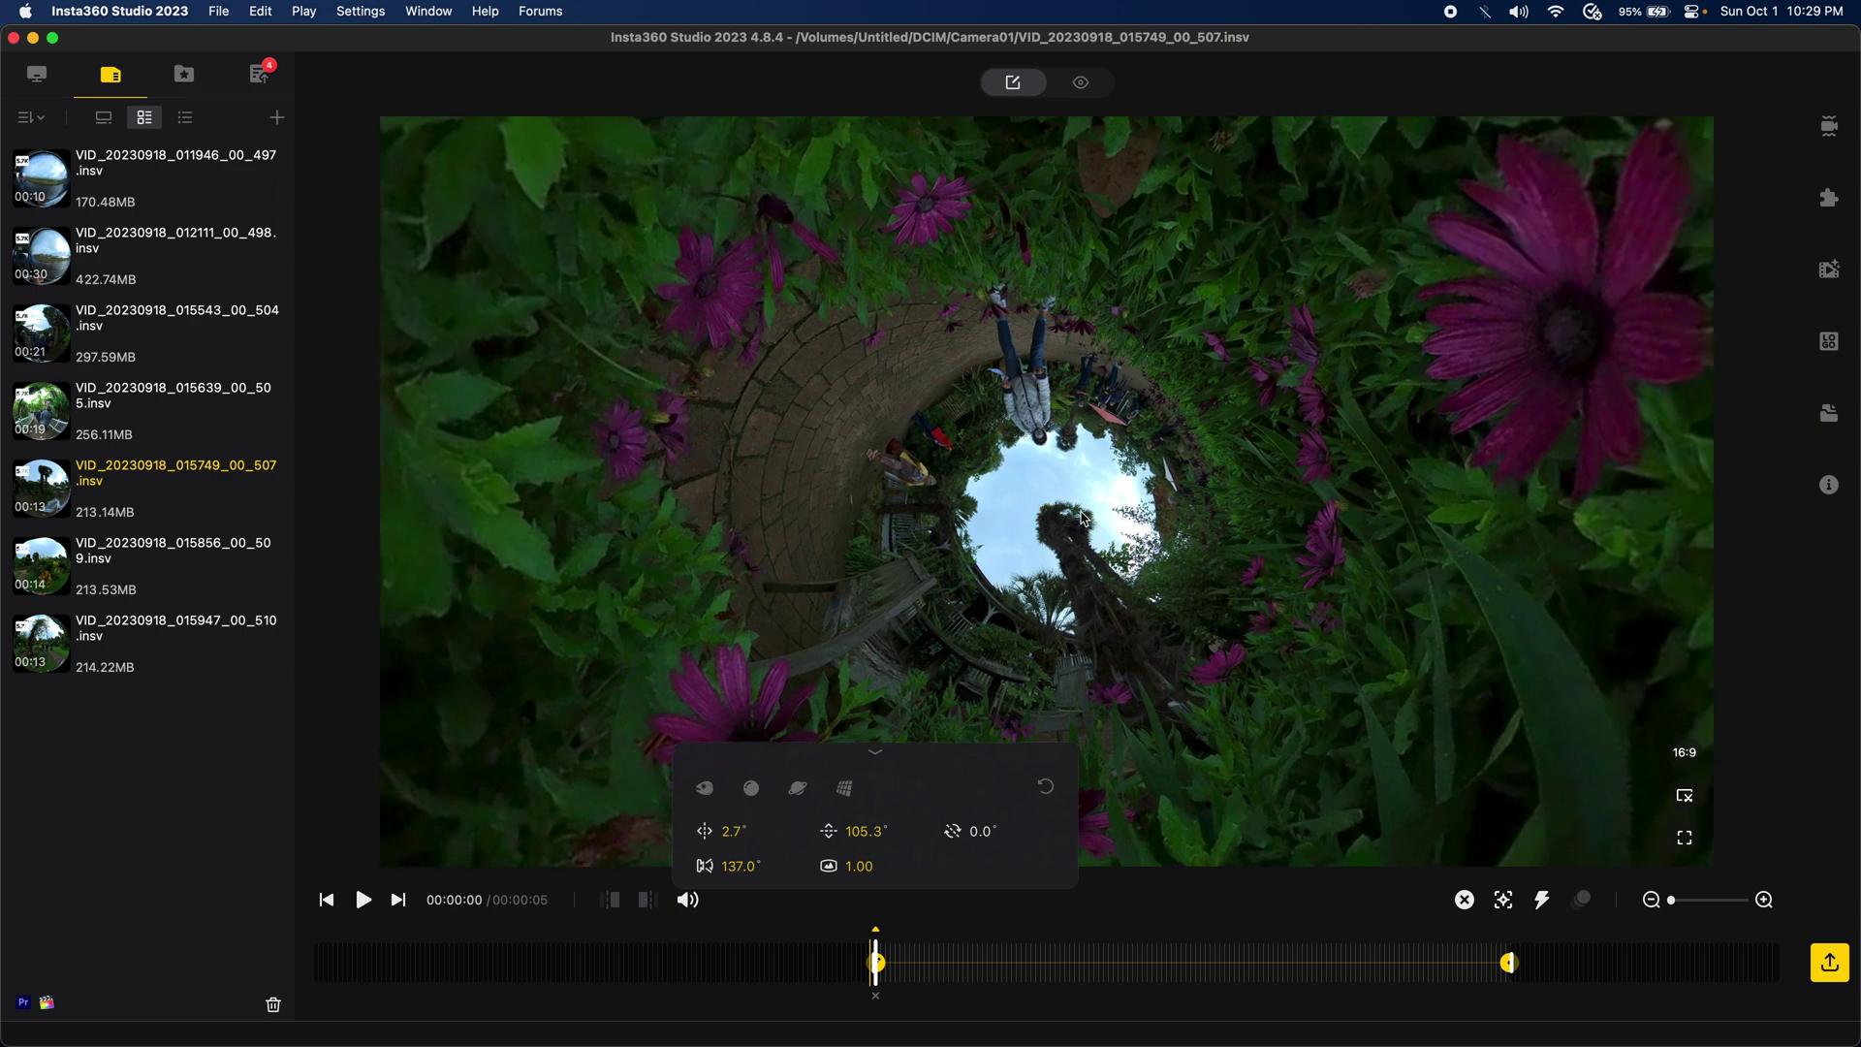
pyautogui.scroll(5, 982, 831)
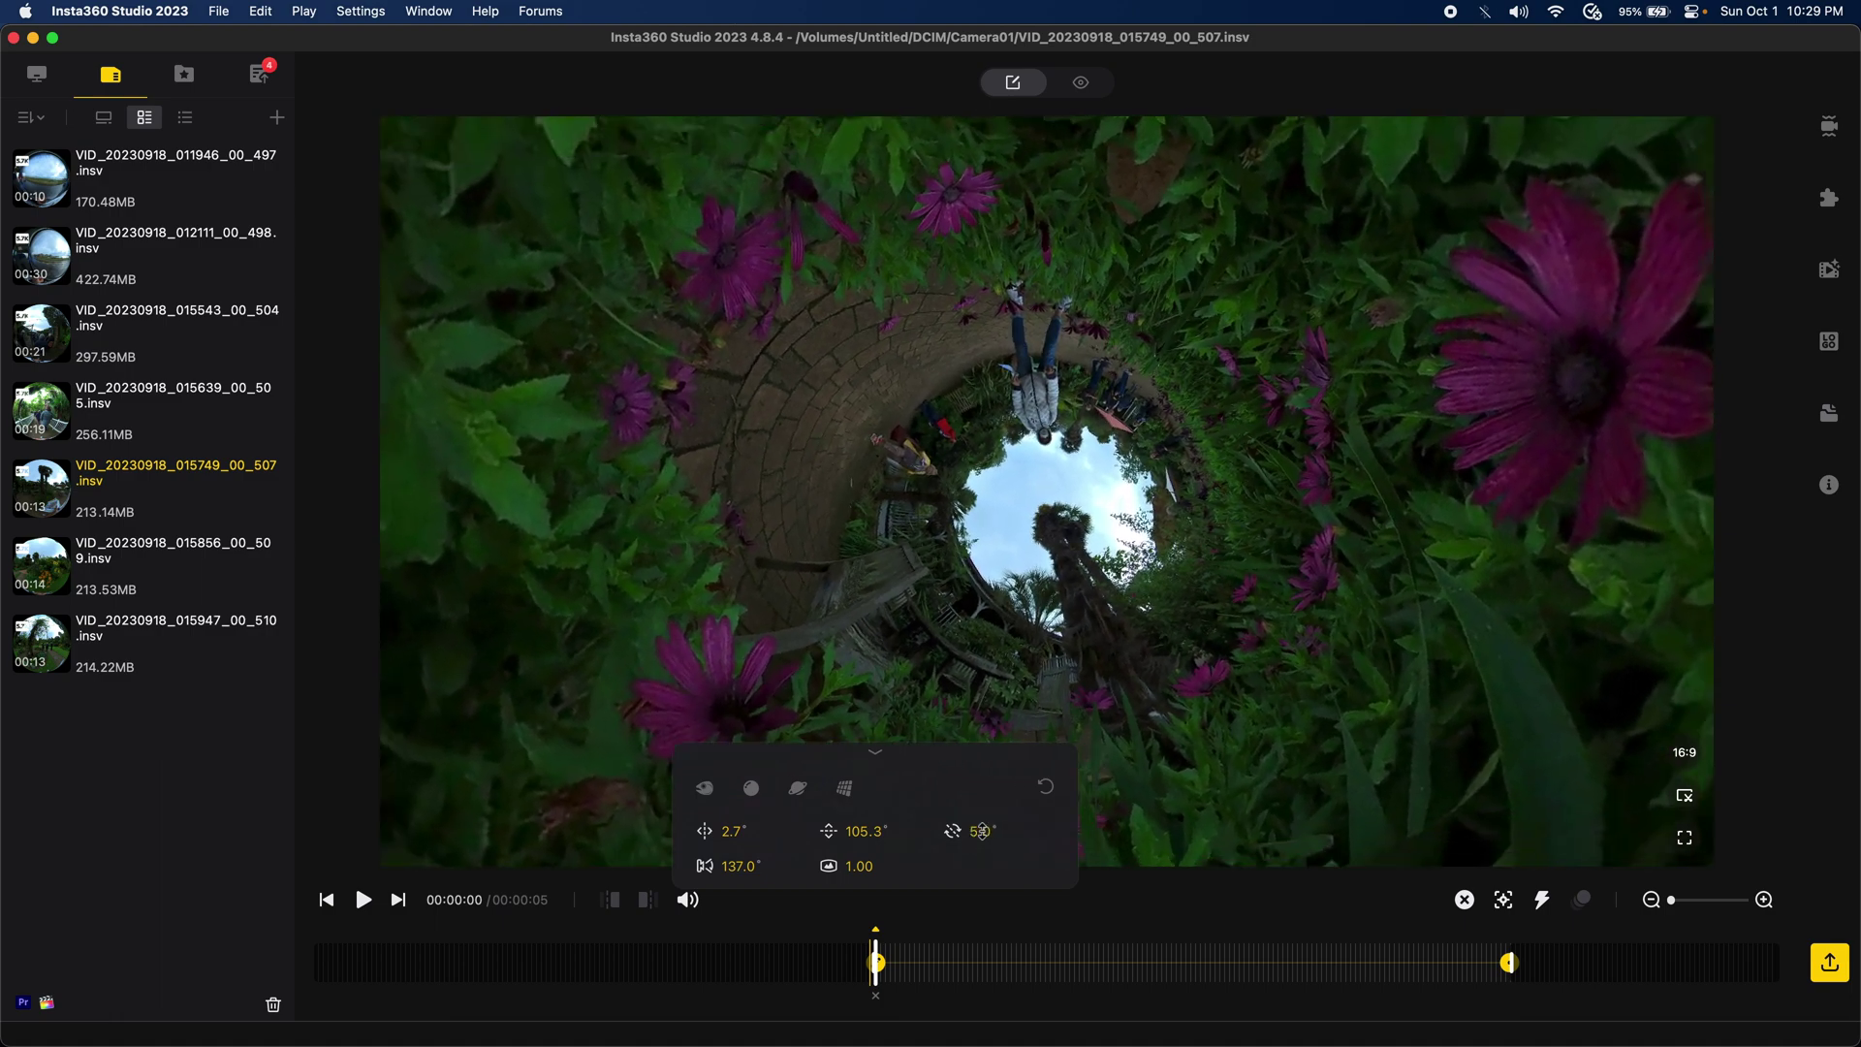
pyautogui.scroll(2, 982, 831)
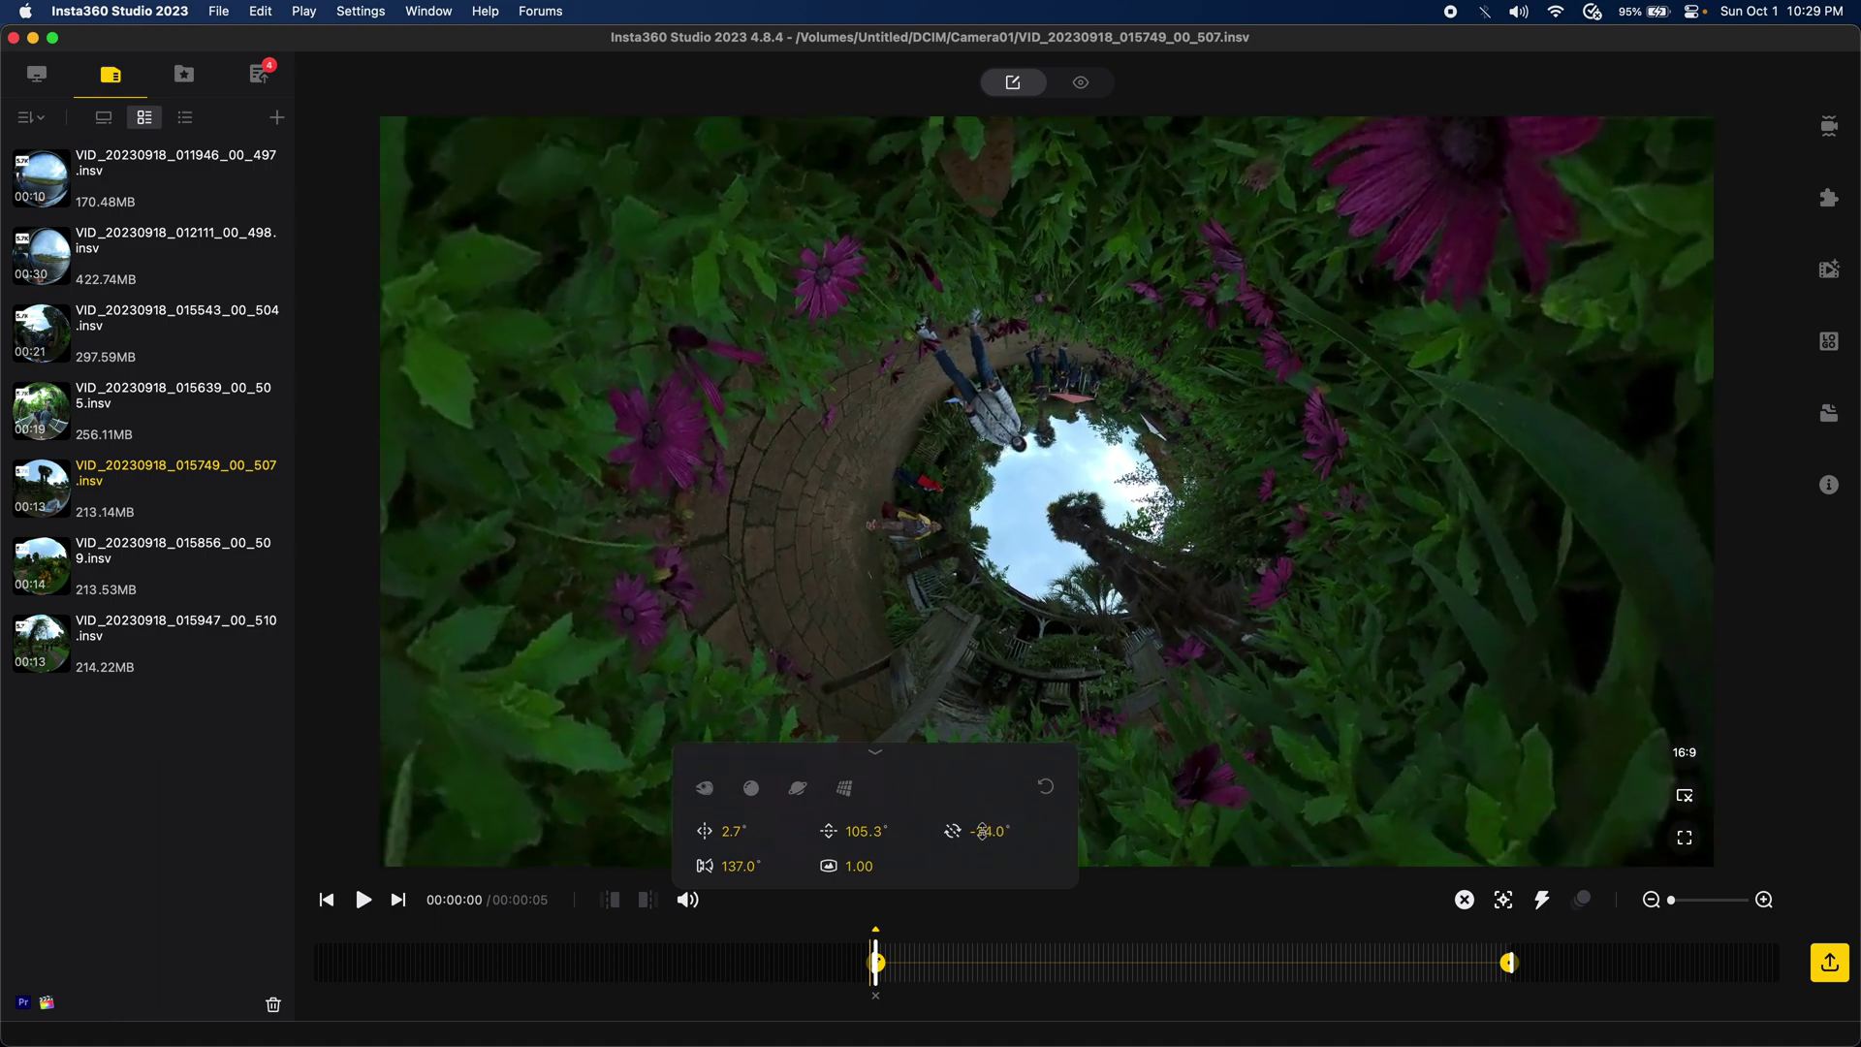
pyautogui.scroll(3, 982, 830)
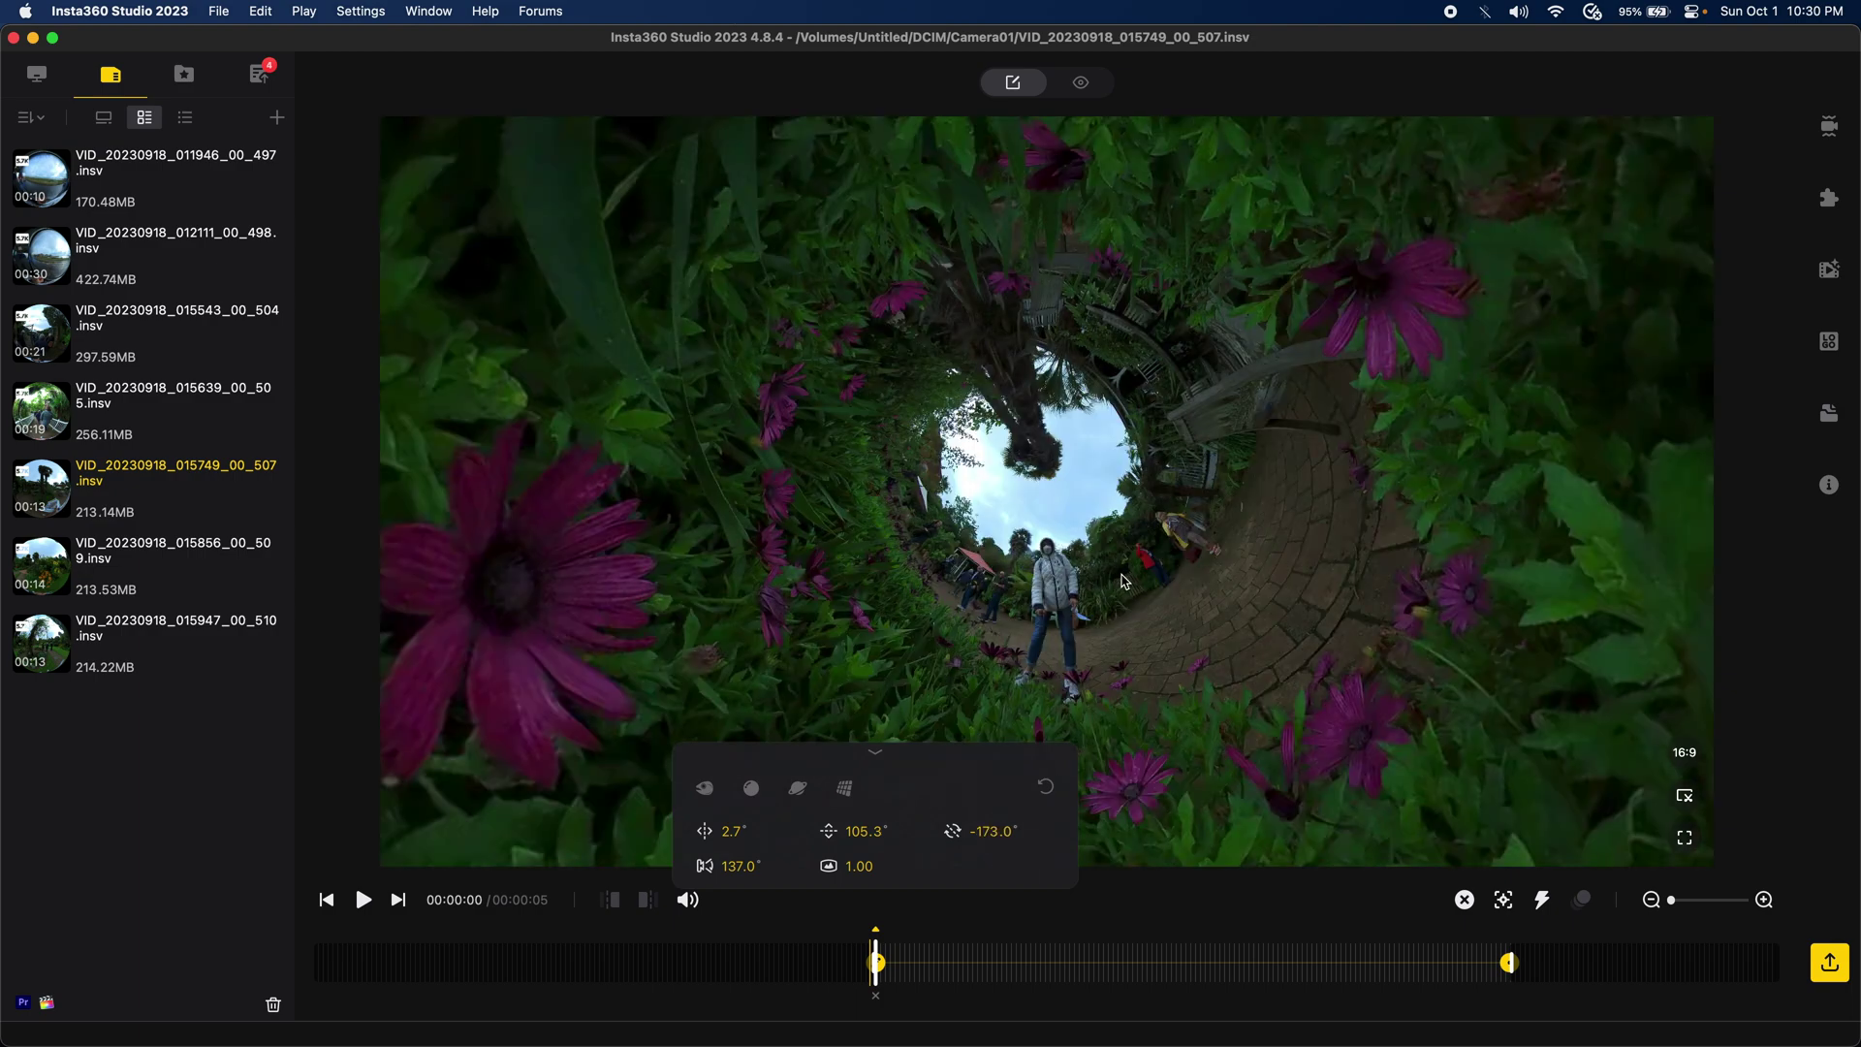
pyautogui.moveTo(1097, 582); pyautogui.dragTo(1102, 579)
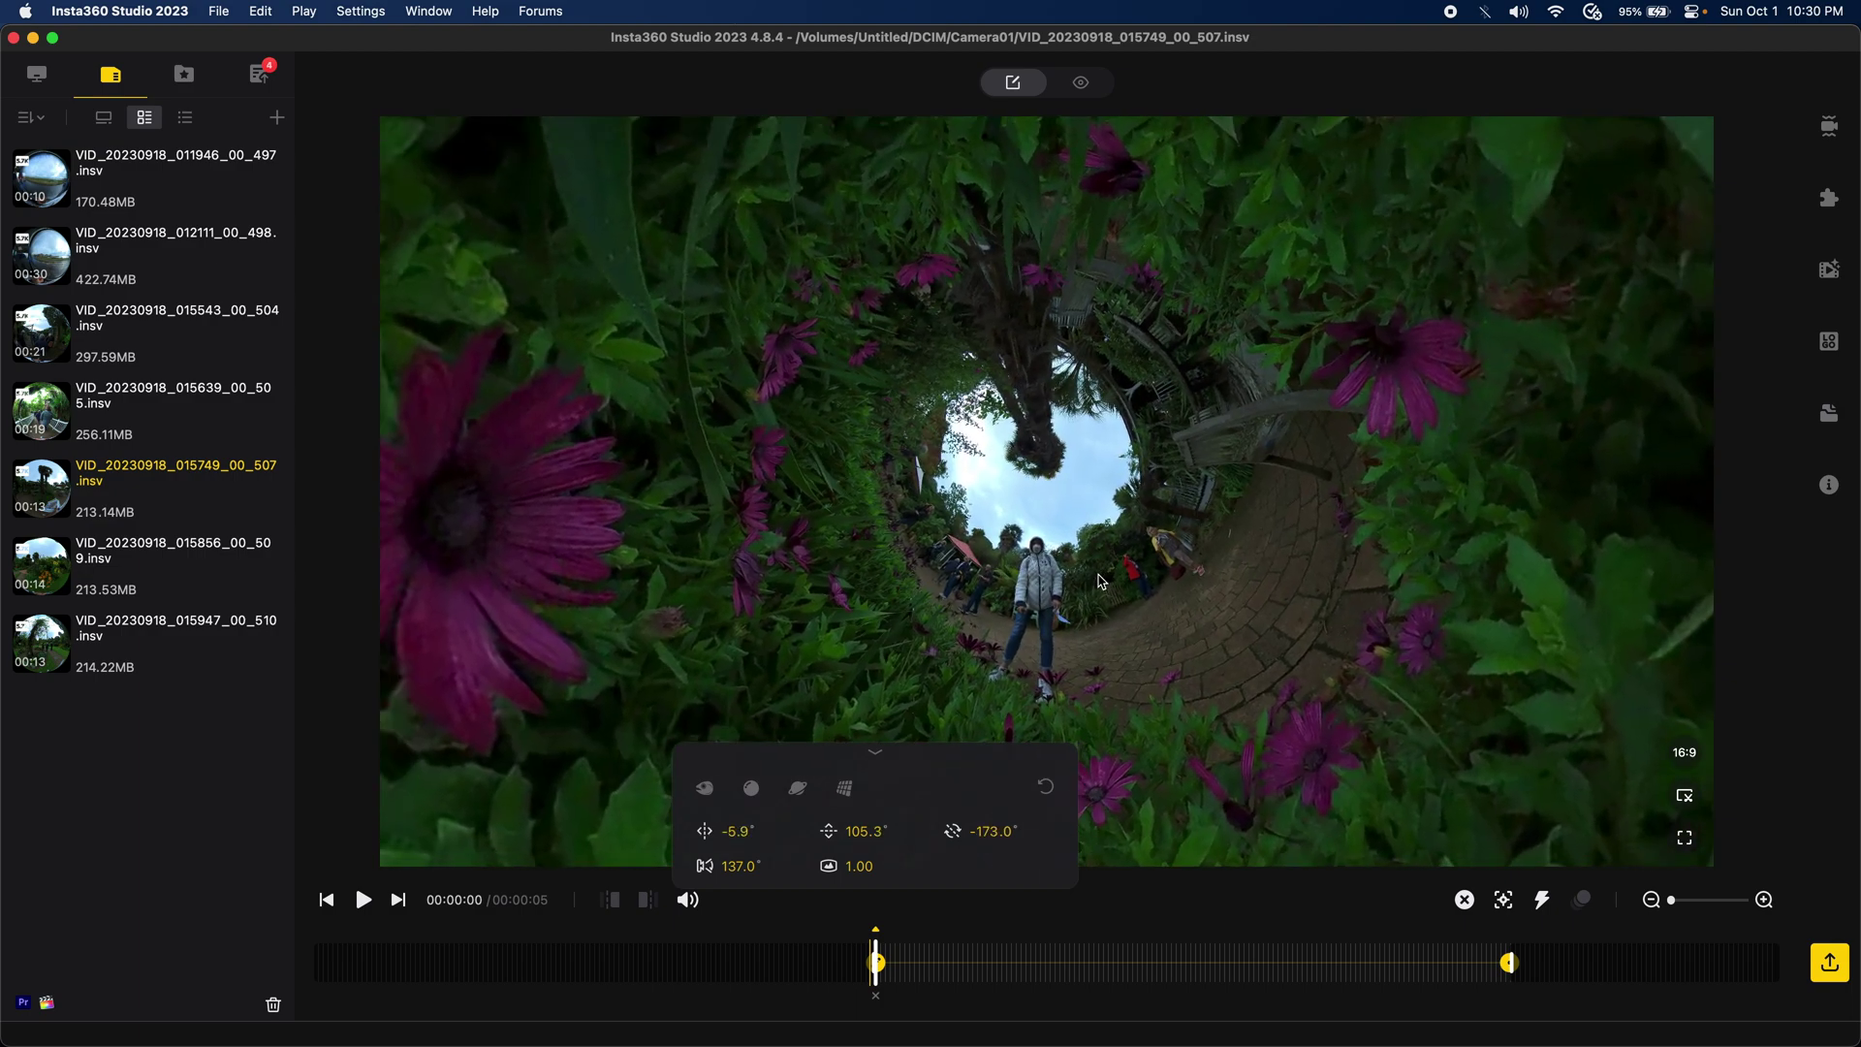
# - Set the end keyframe to an upward Tiny Planet tunnel view, then go back to the start
pyautogui.click(1510, 963)
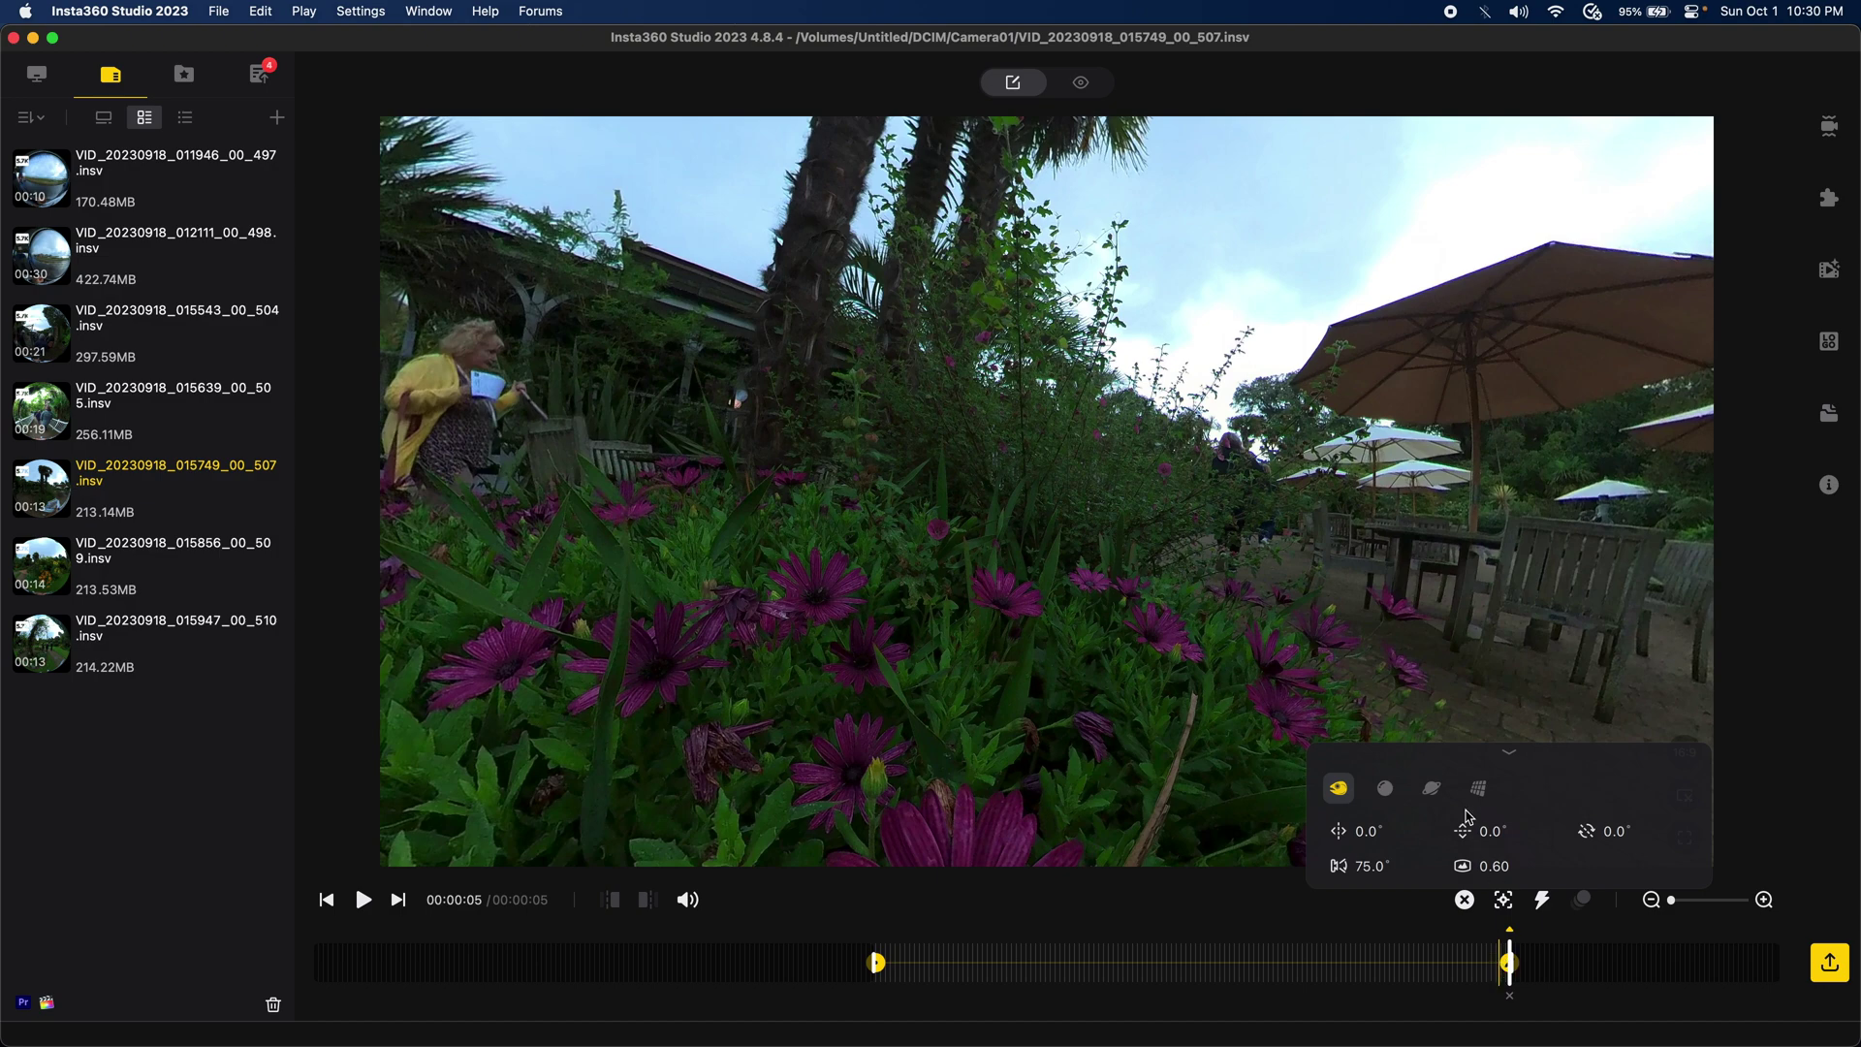
pyautogui.click(1432, 788)
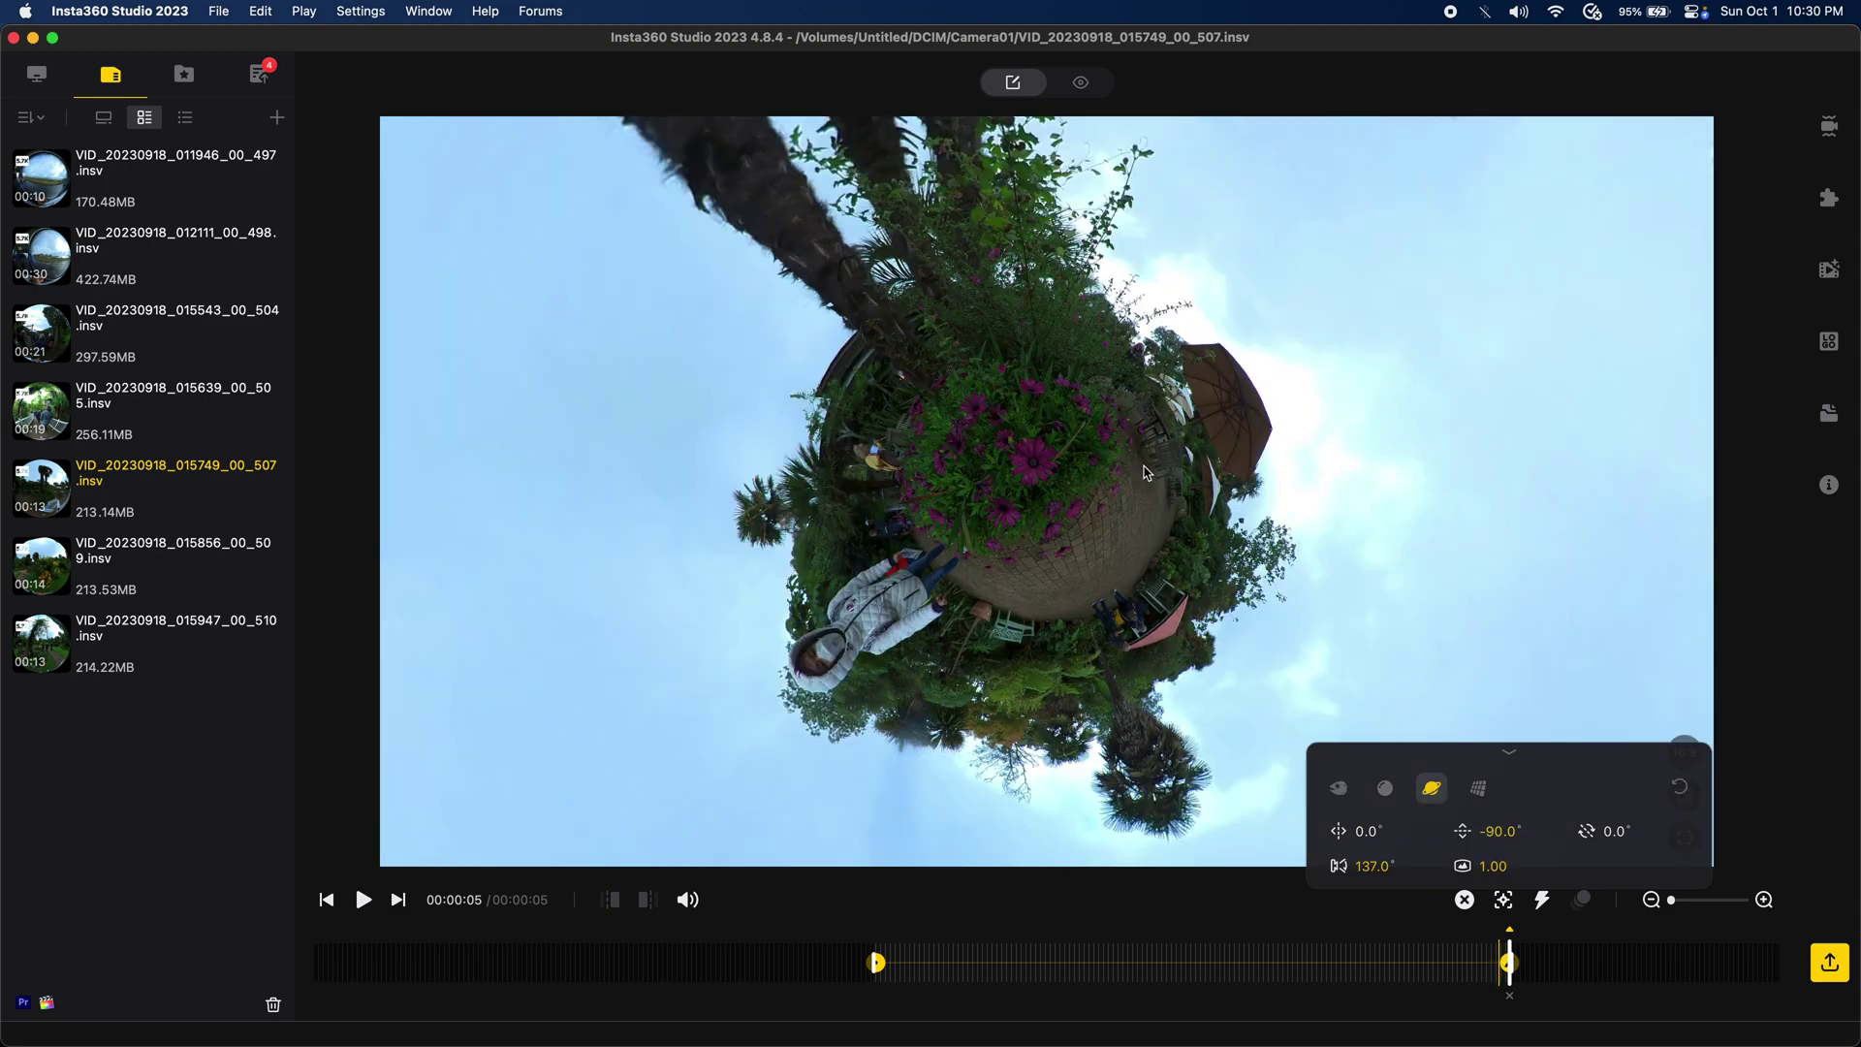
pyautogui.moveTo(1145, 472); pyautogui.dragTo(1082, 585)
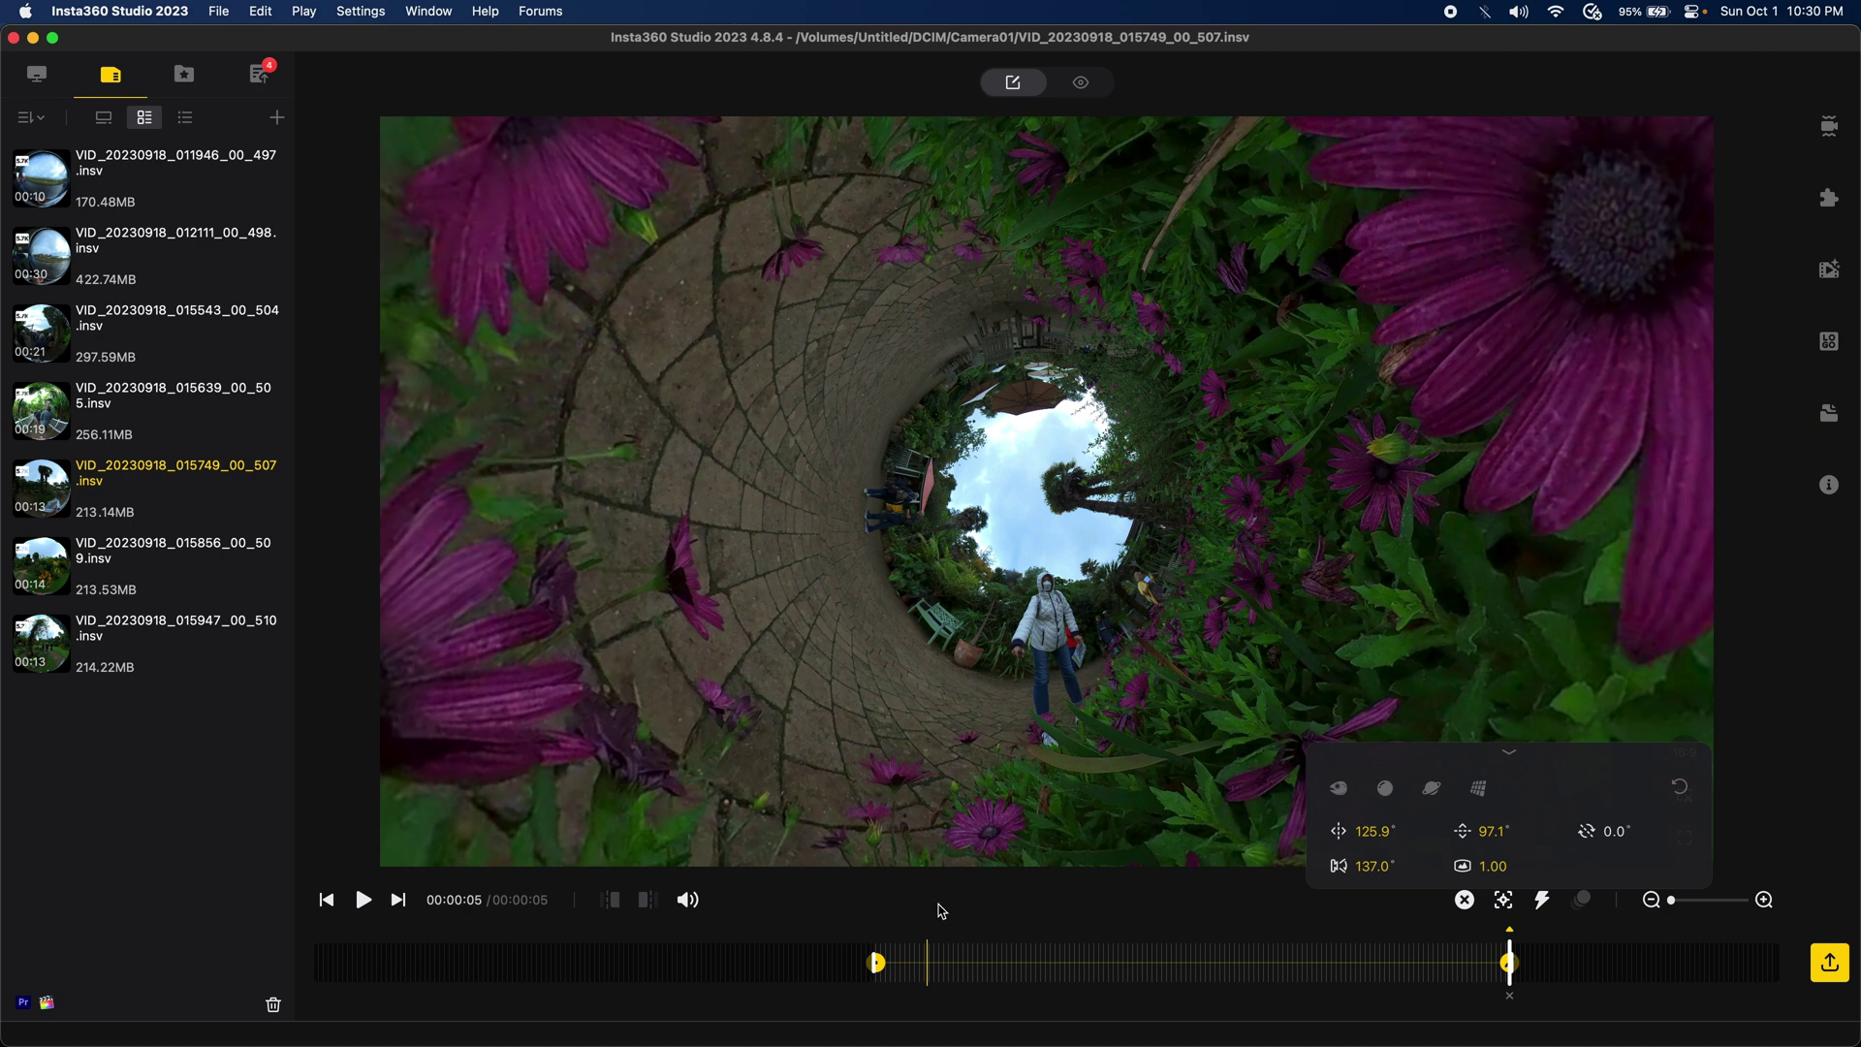
pyautogui.click(882, 964)
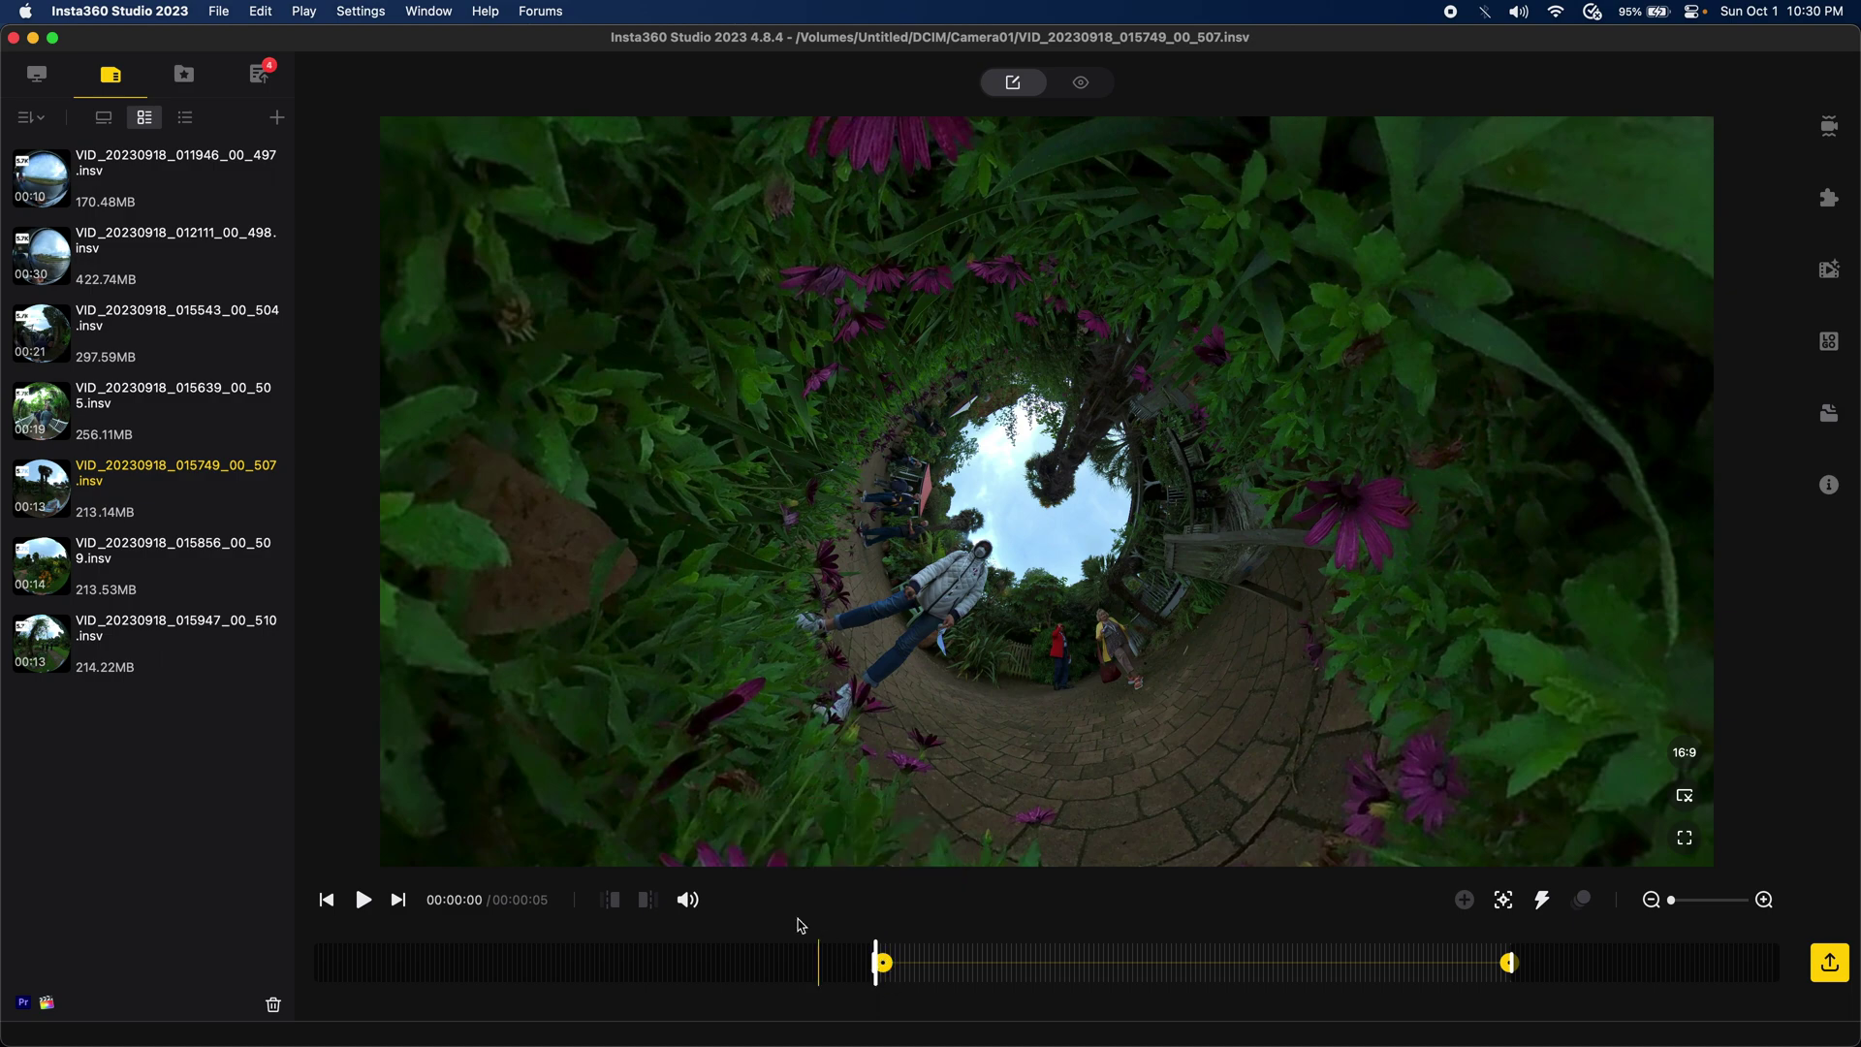
# - Trim the clip start slightly inward and trim its end at 00:00:02
pyautogui.click(882, 966)
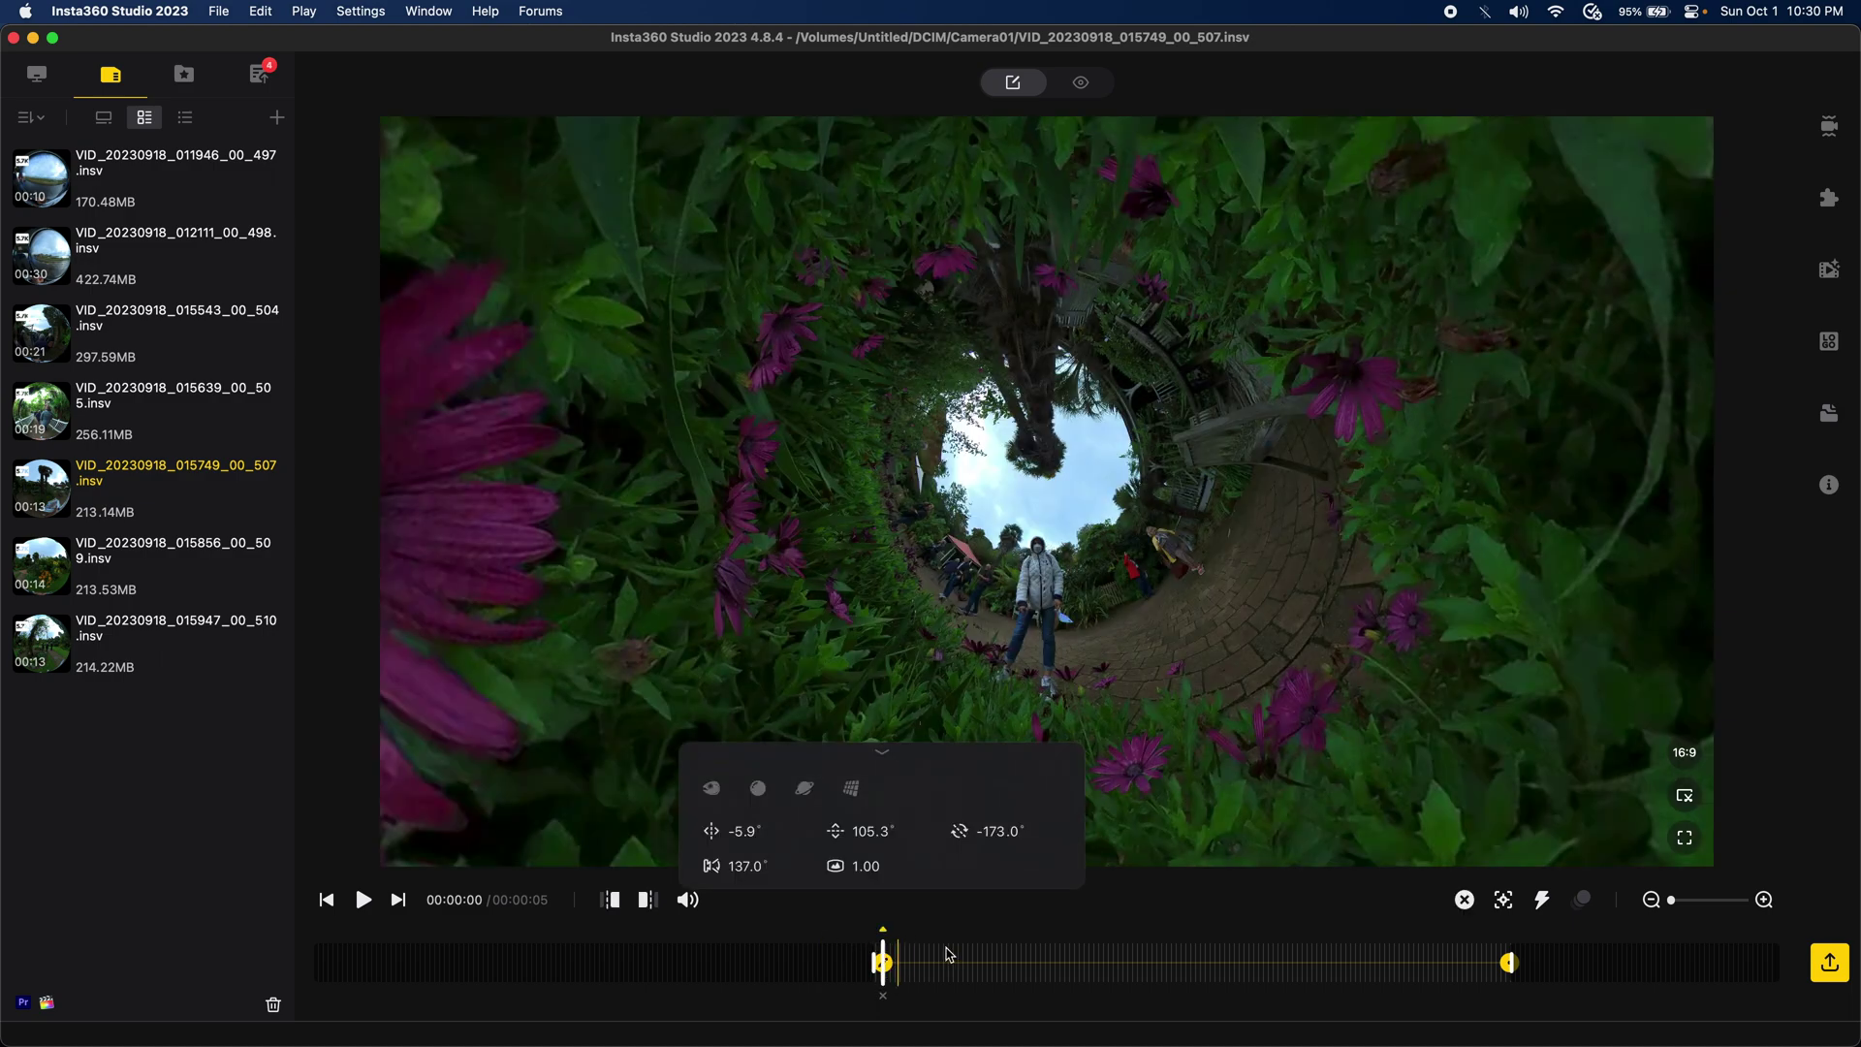
pyautogui.click(958, 954)
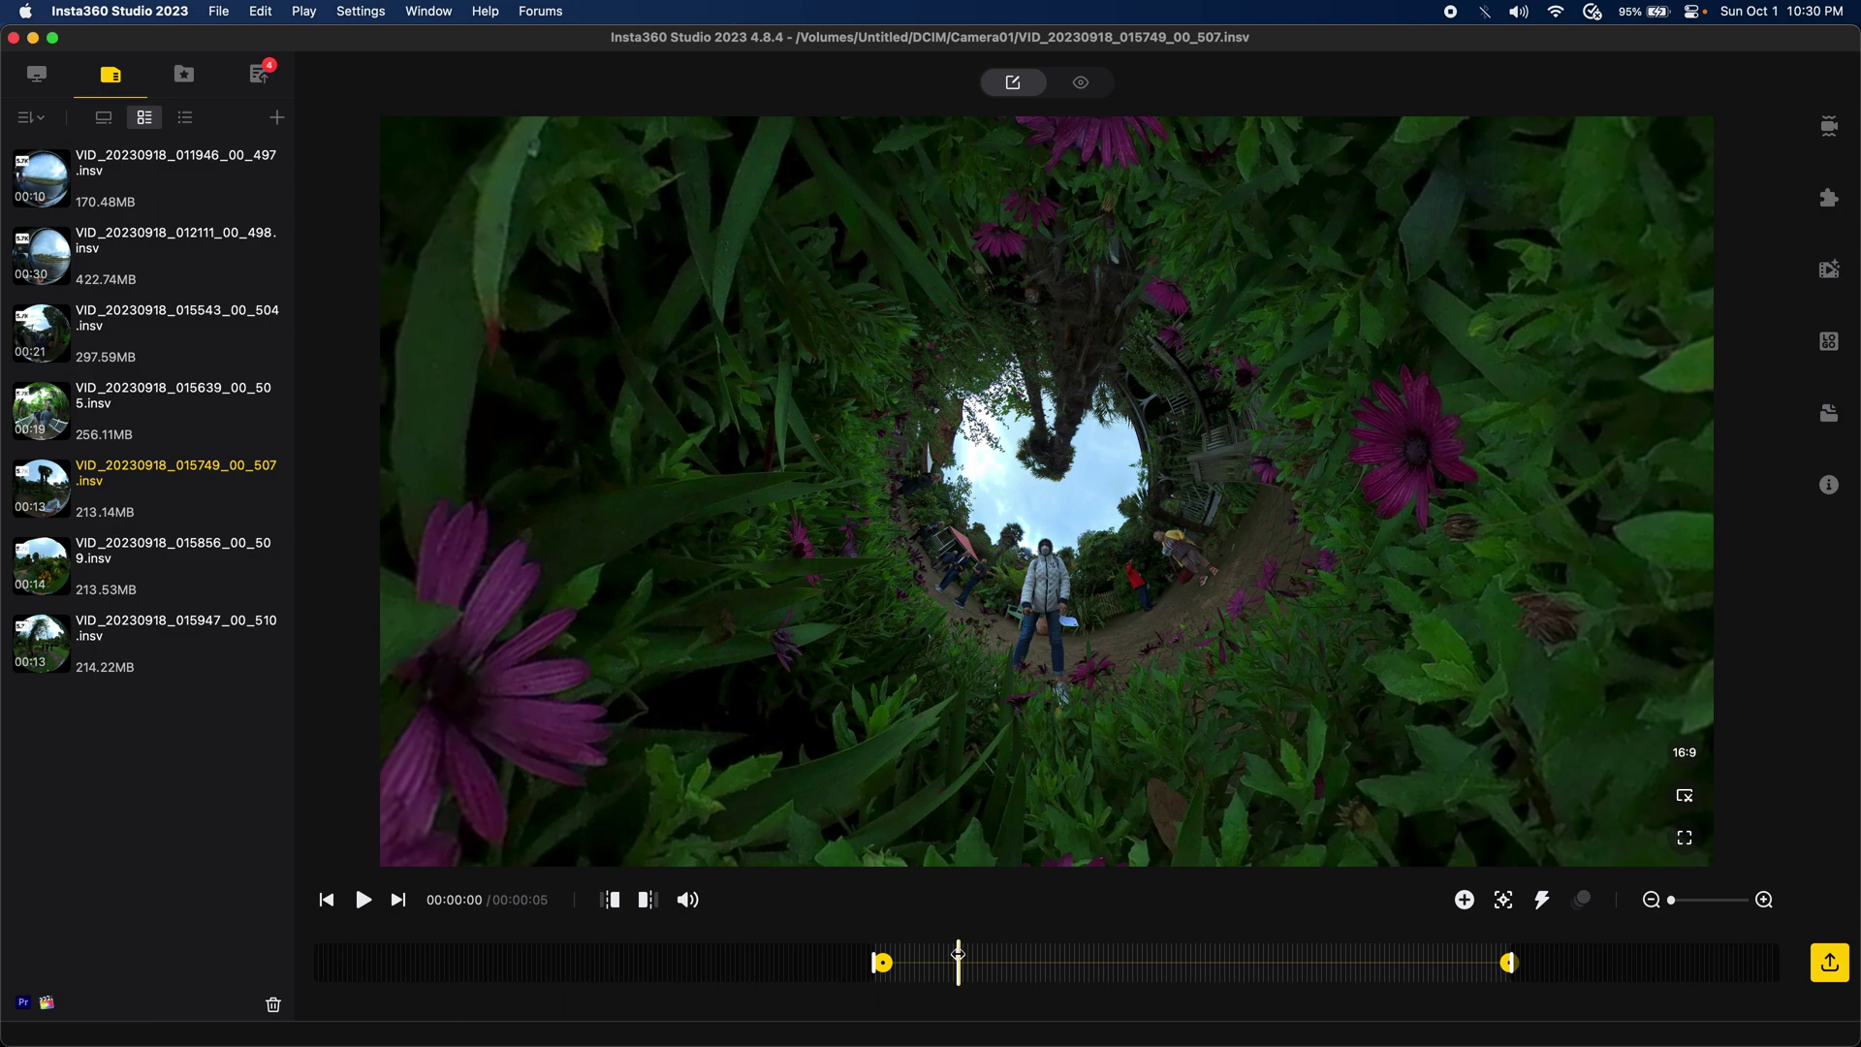
pyautogui.click(612, 900)
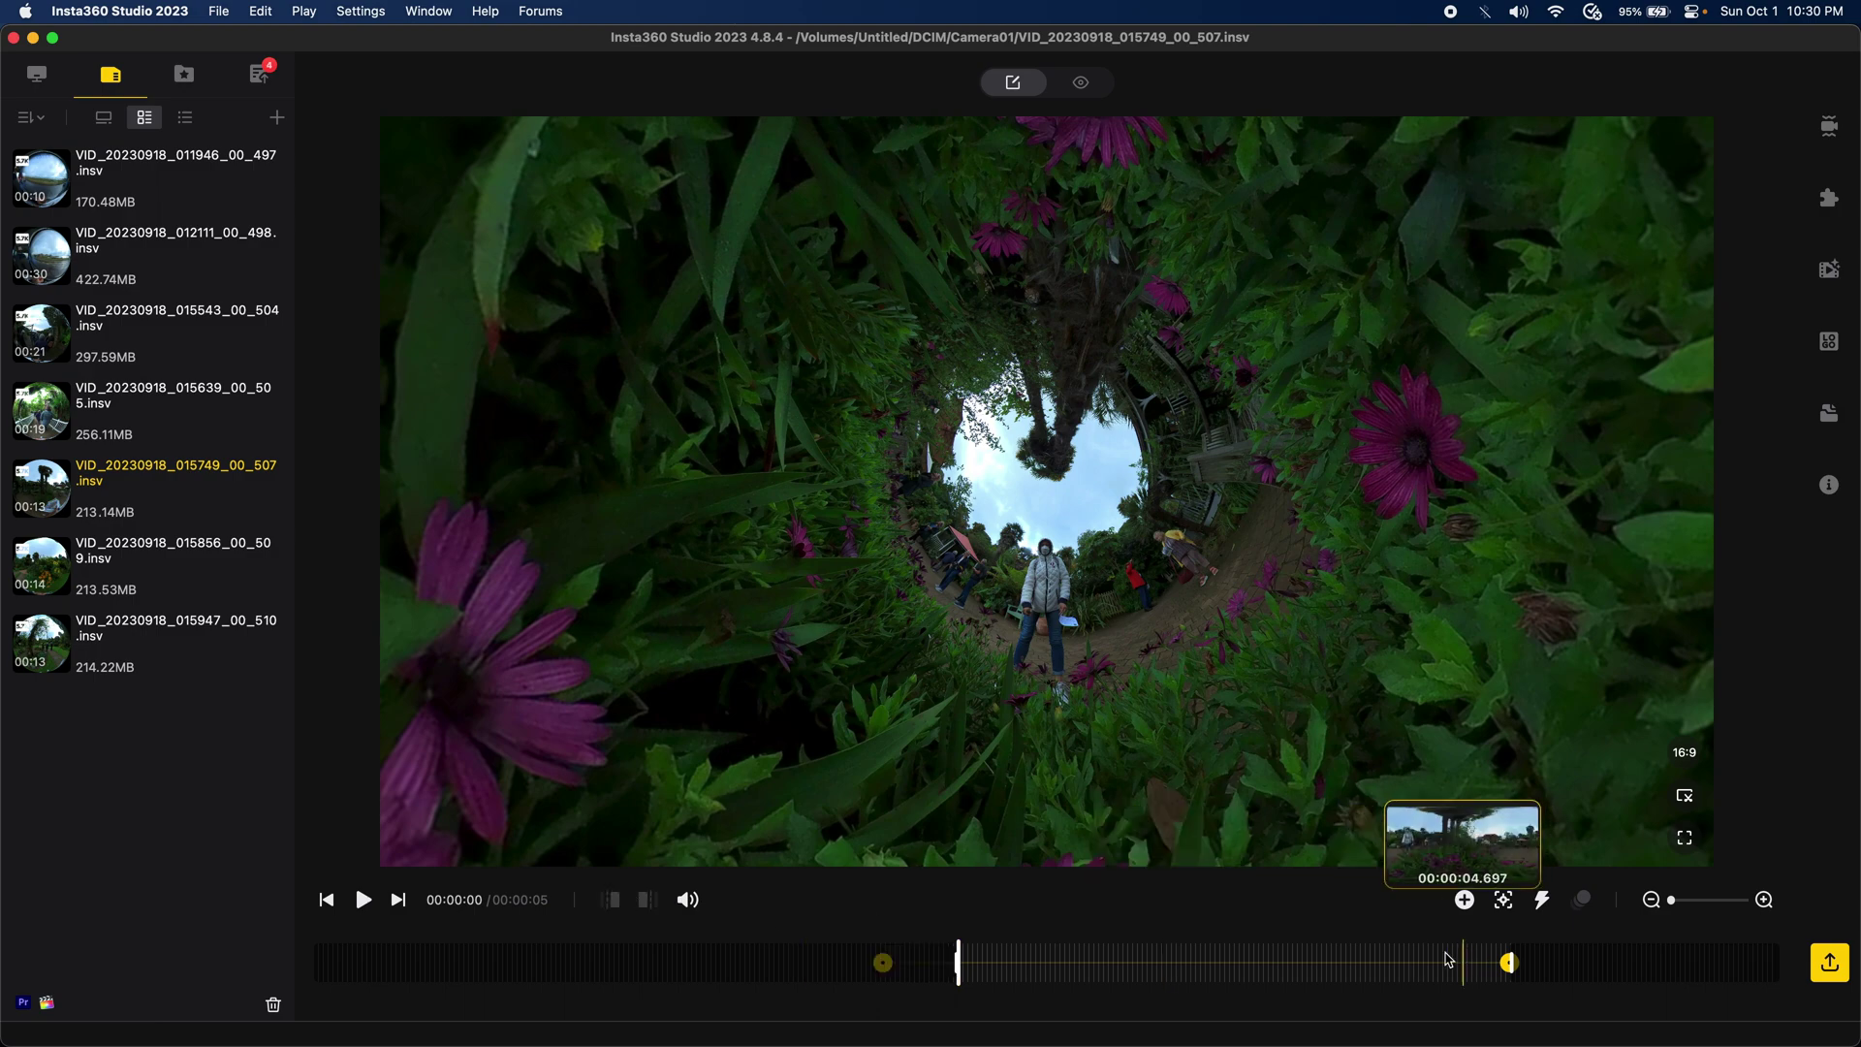
pyautogui.moveTo(1456, 945); pyautogui.dragTo(1248, 943)
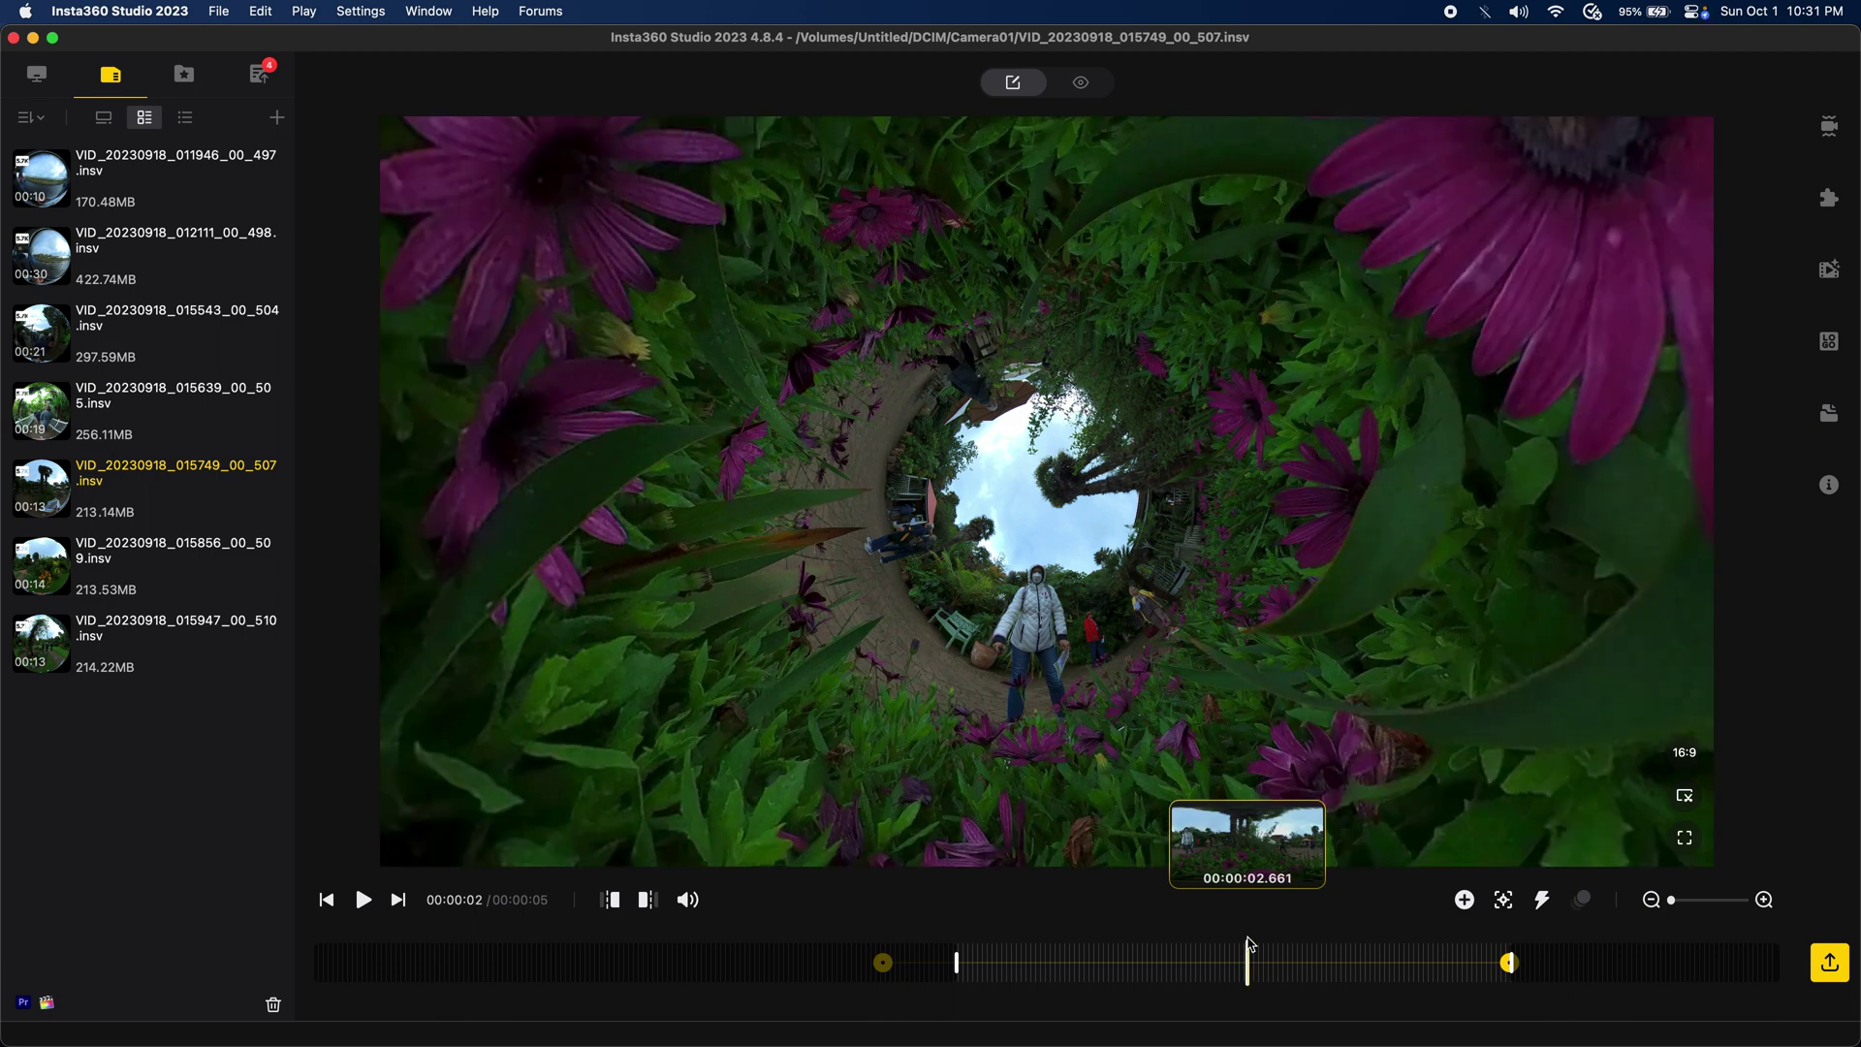
pyautogui.click(646, 901)
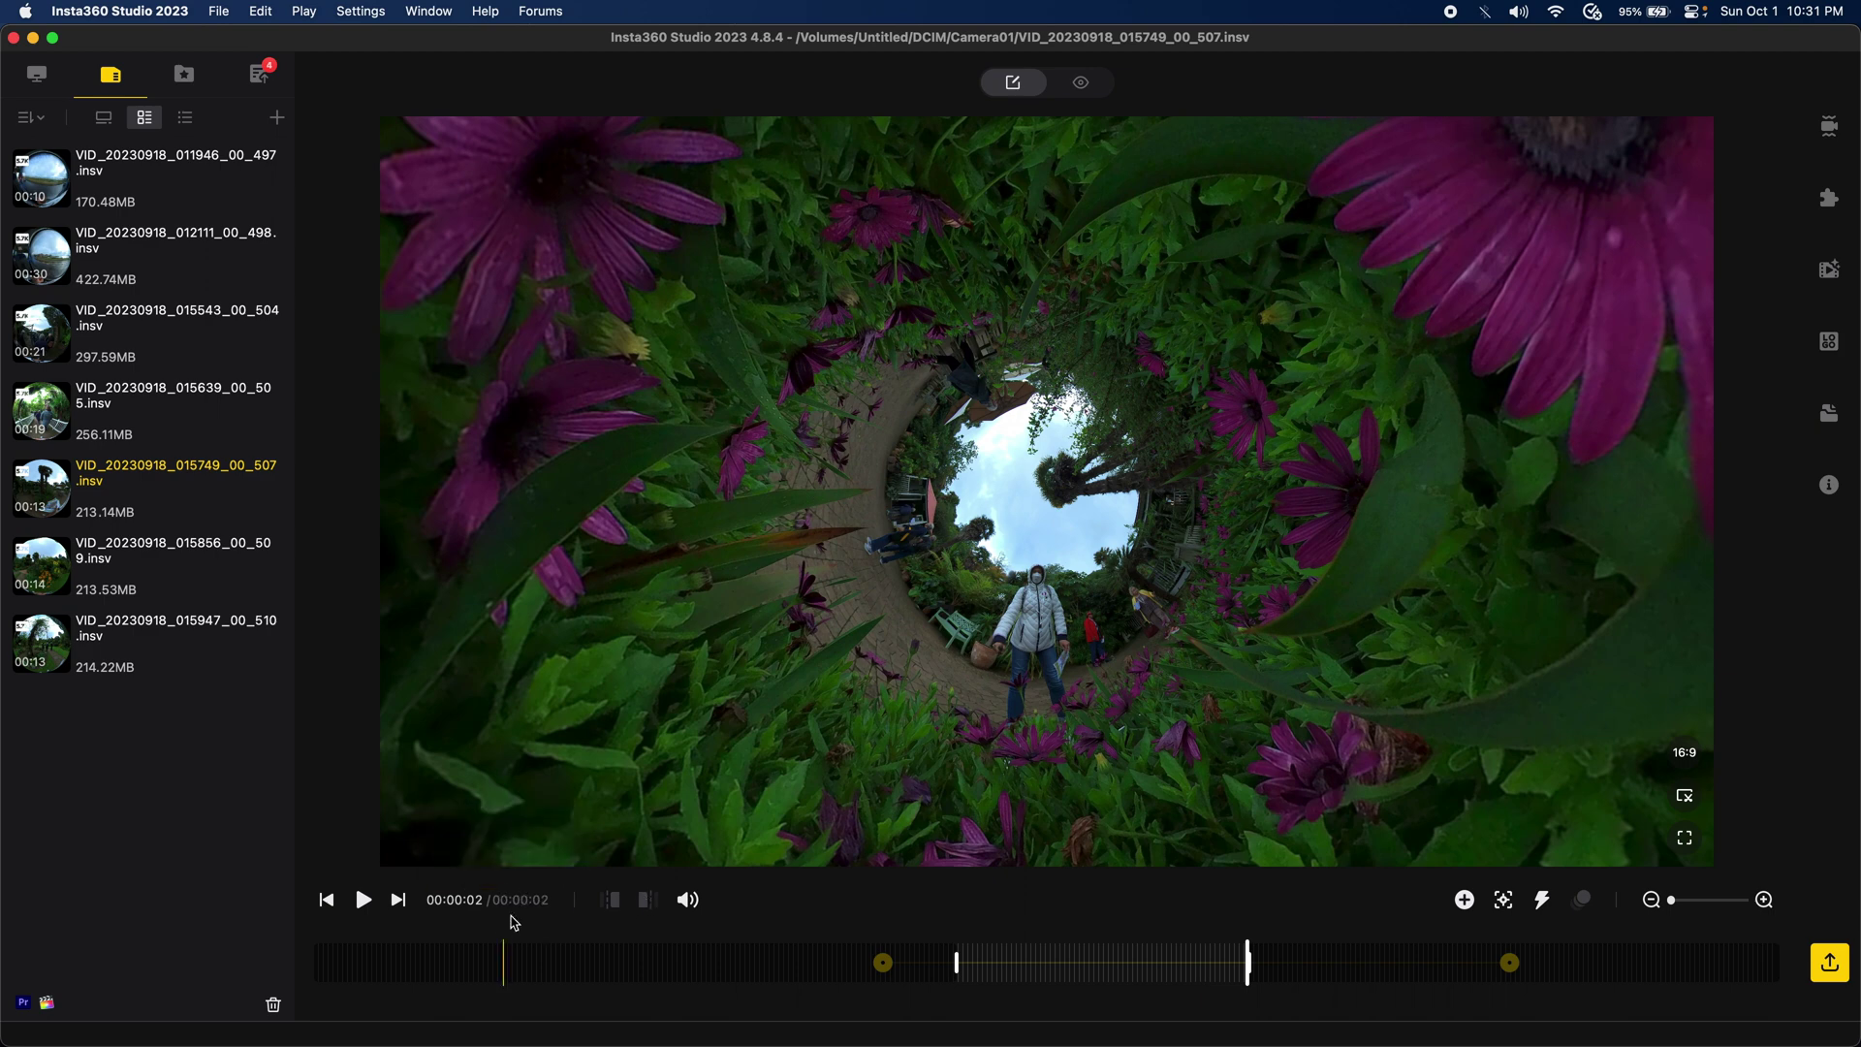
# - Apply a 1/2x TimeShift across the whole trimmed clip, stretching it to 5 seconds
pyautogui.click(1542, 903)
pyautogui.moveTo(1247, 938); pyautogui.dragTo(957, 988)
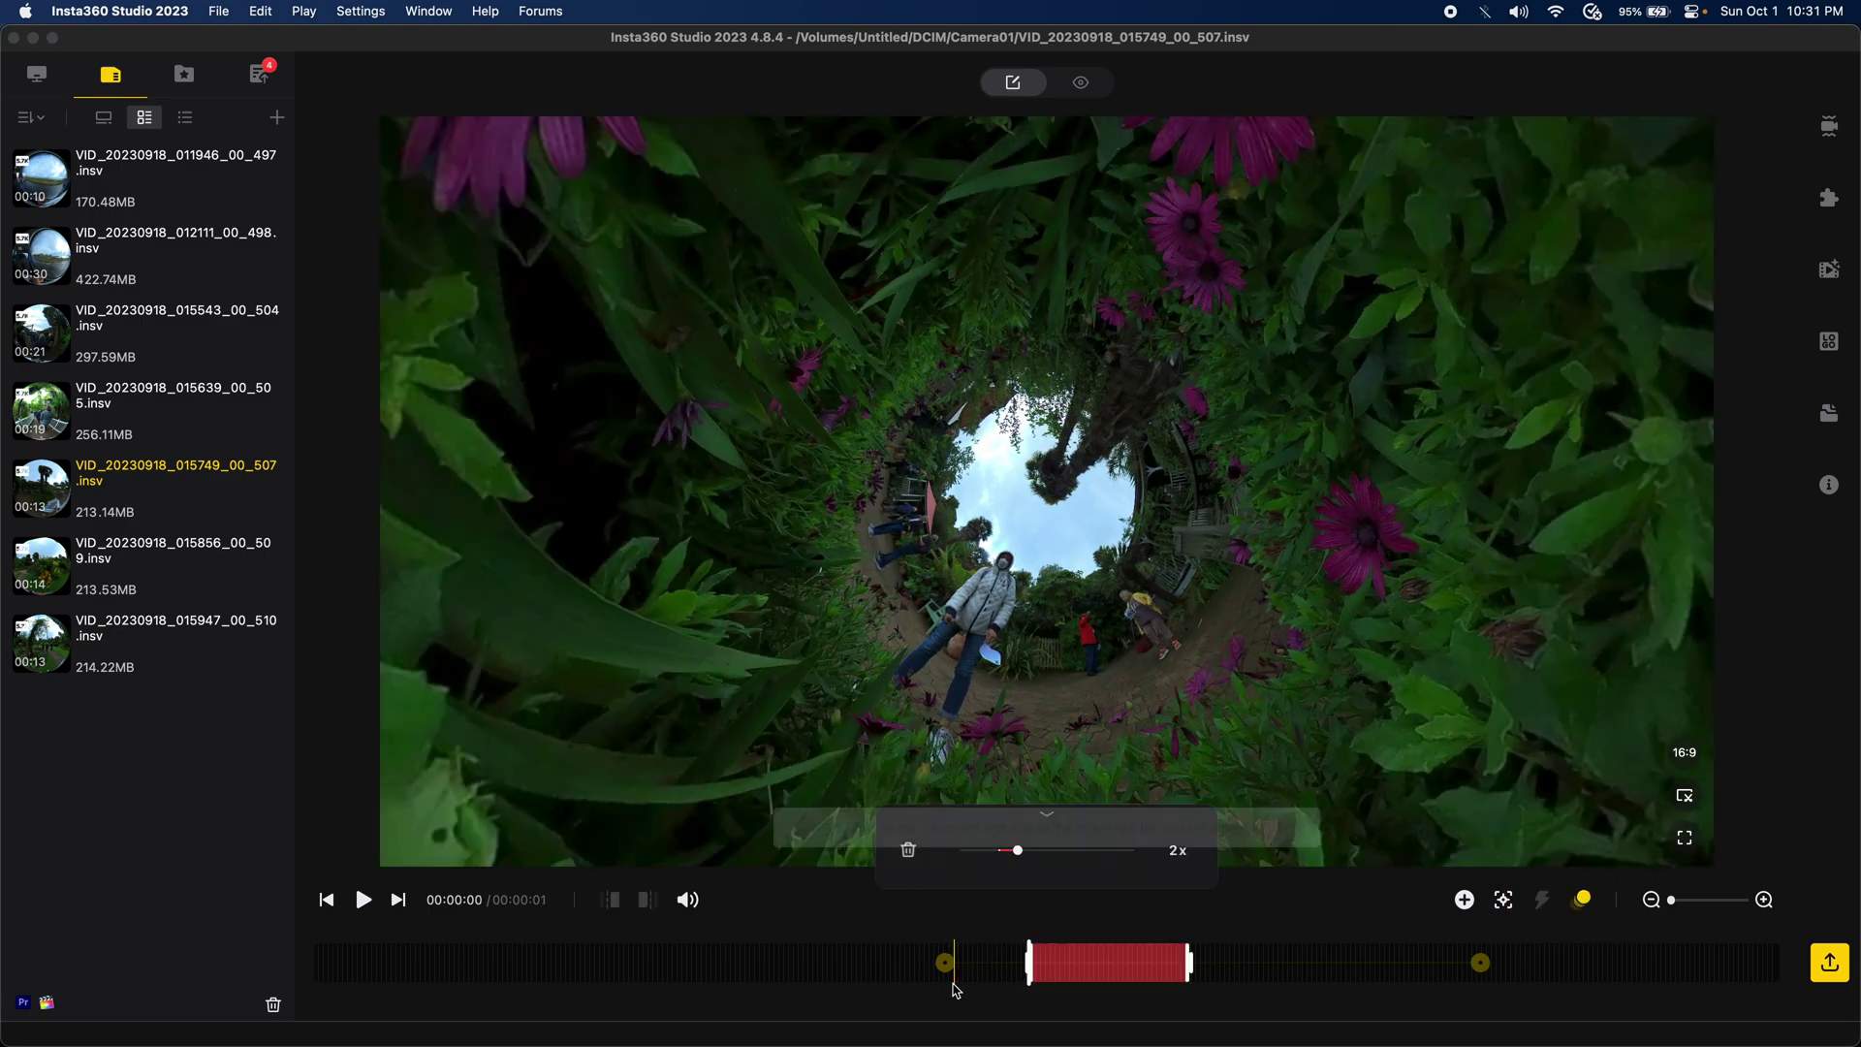
pyautogui.click(981, 852)
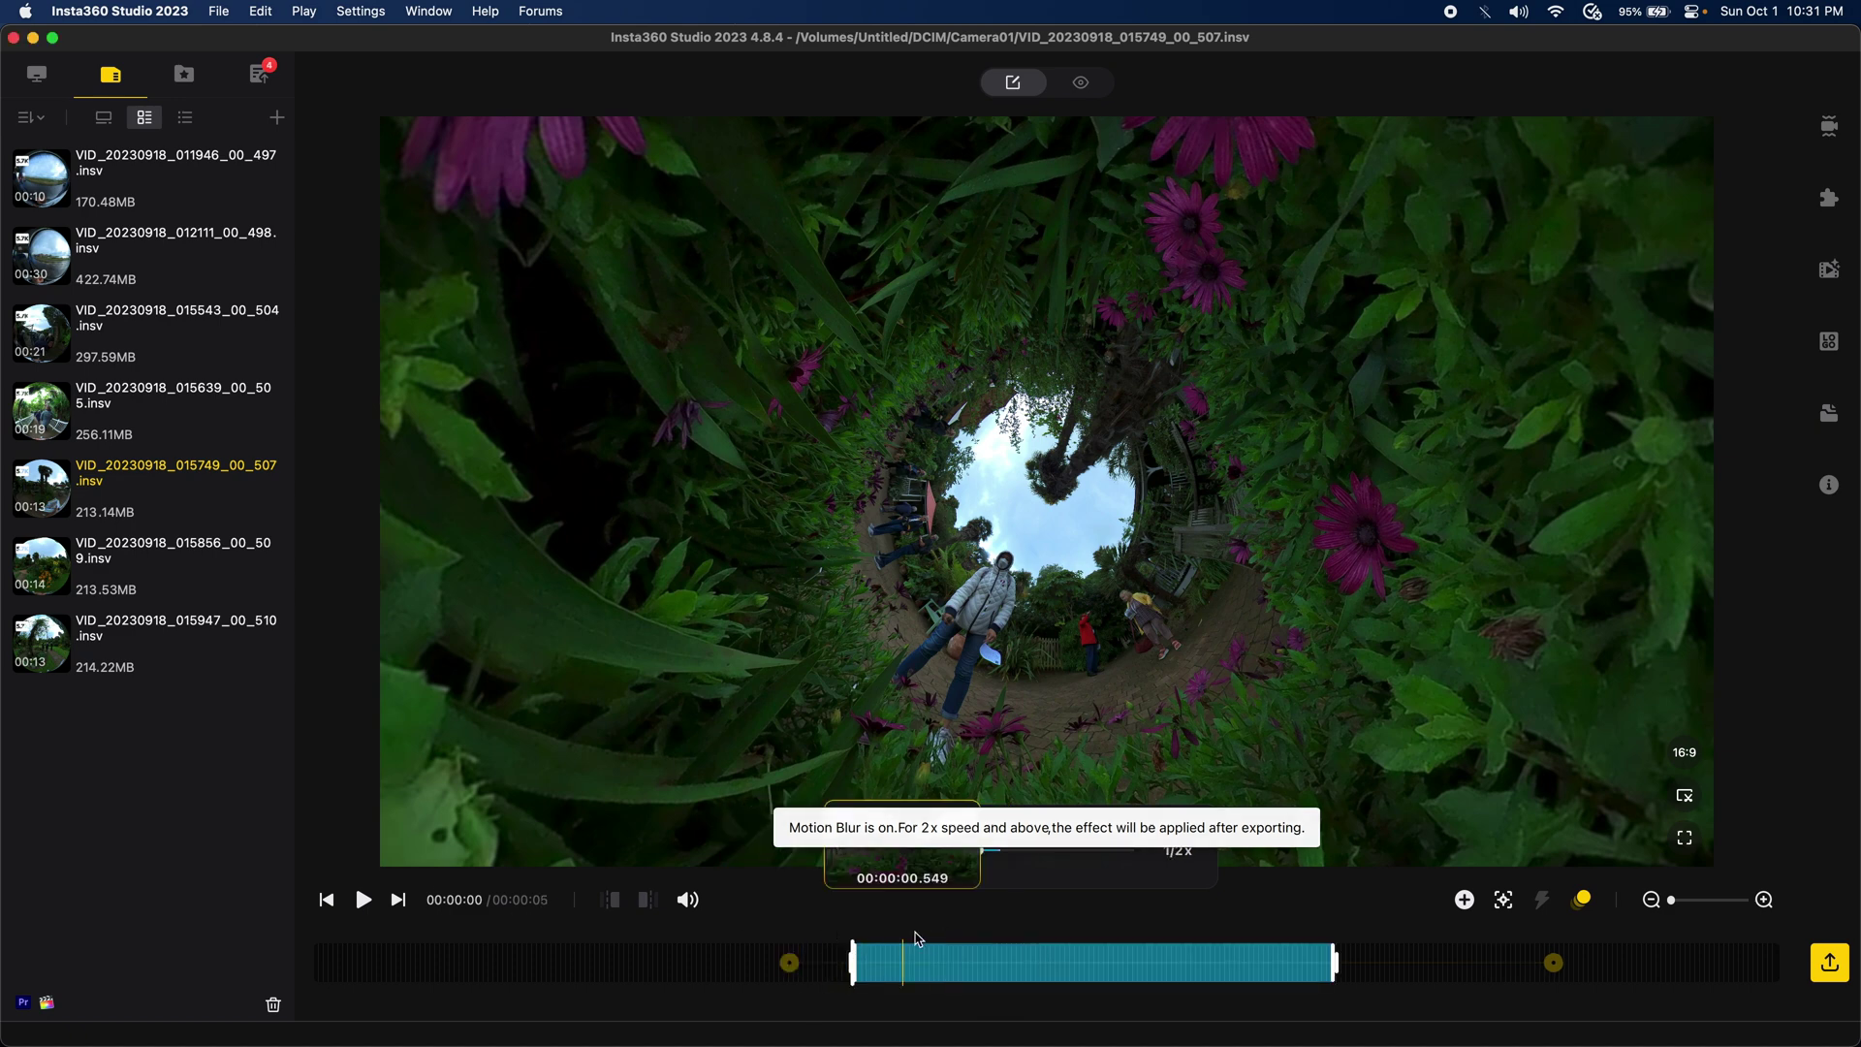
pyautogui.click(325, 902)
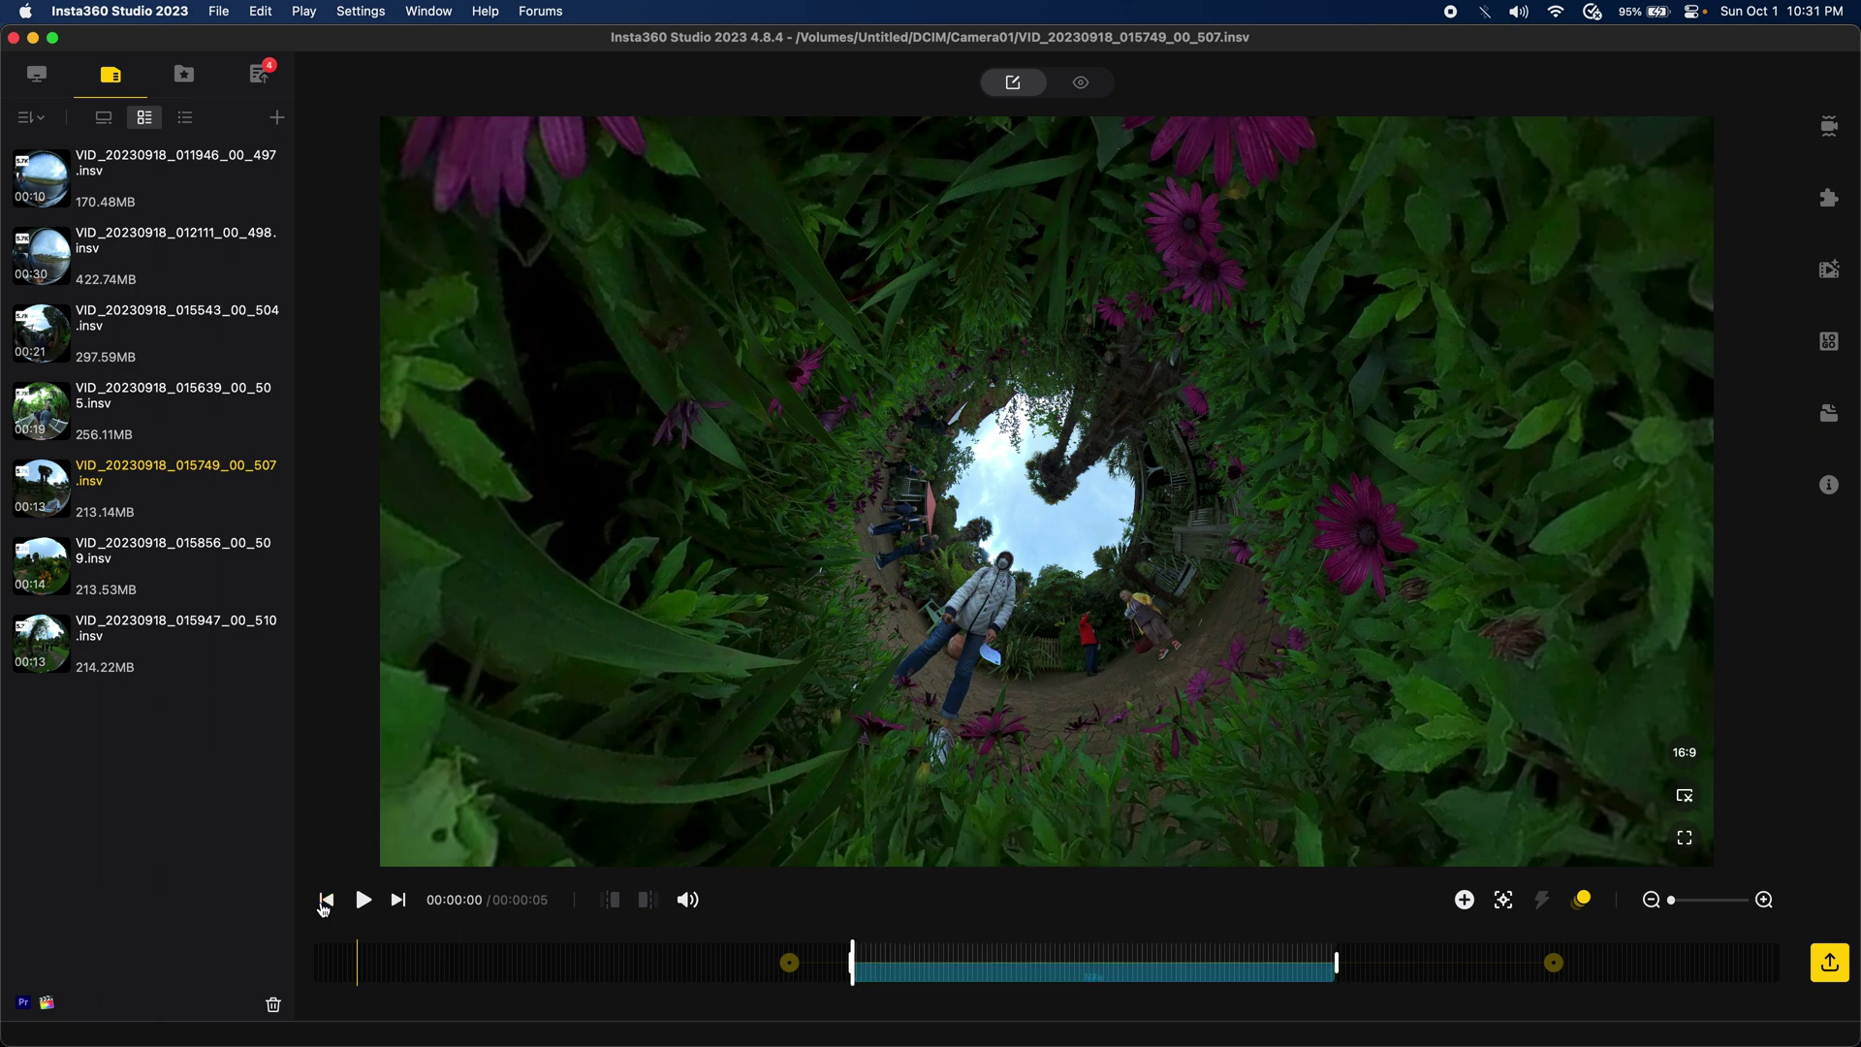
# - Add a start keyframe with the view panned to 136.2° and play the clip to preview
pyautogui.click(1465, 900)
pyautogui.moveTo(958, 643); pyautogui.dragTo(1034, 644)
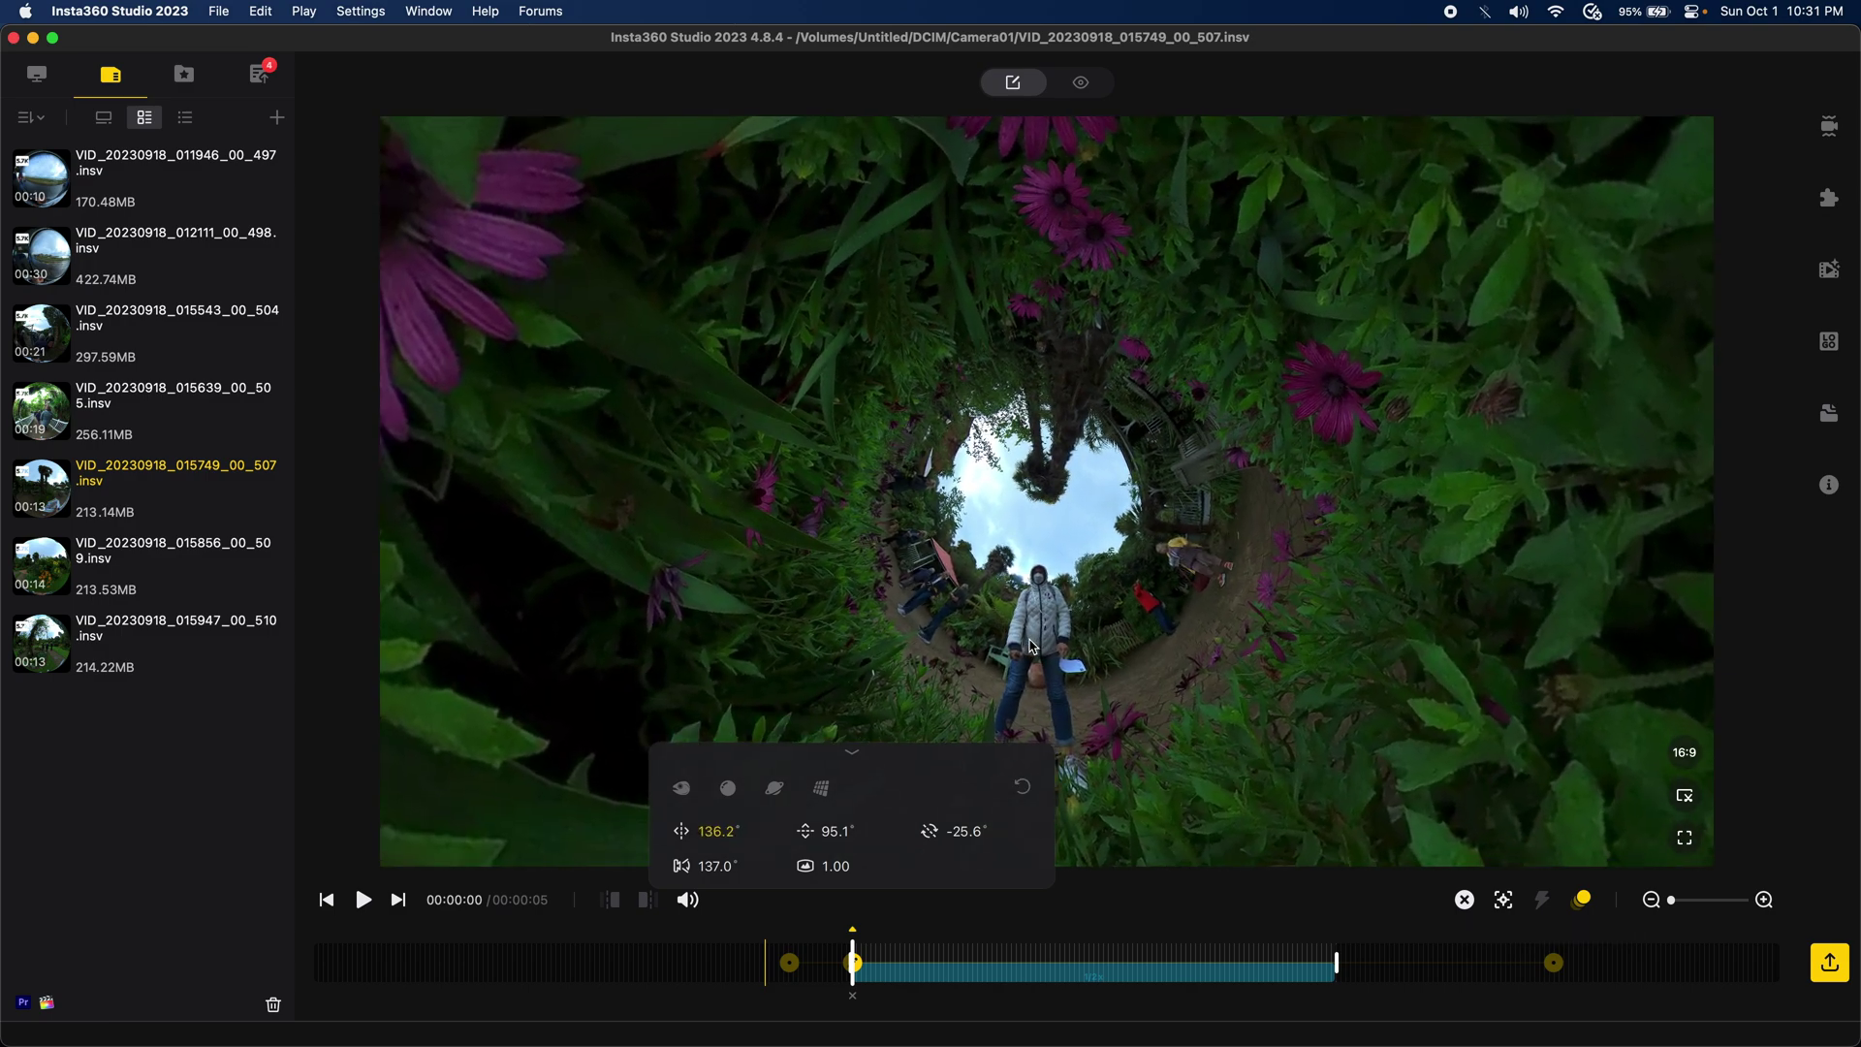
pyautogui.press('space')
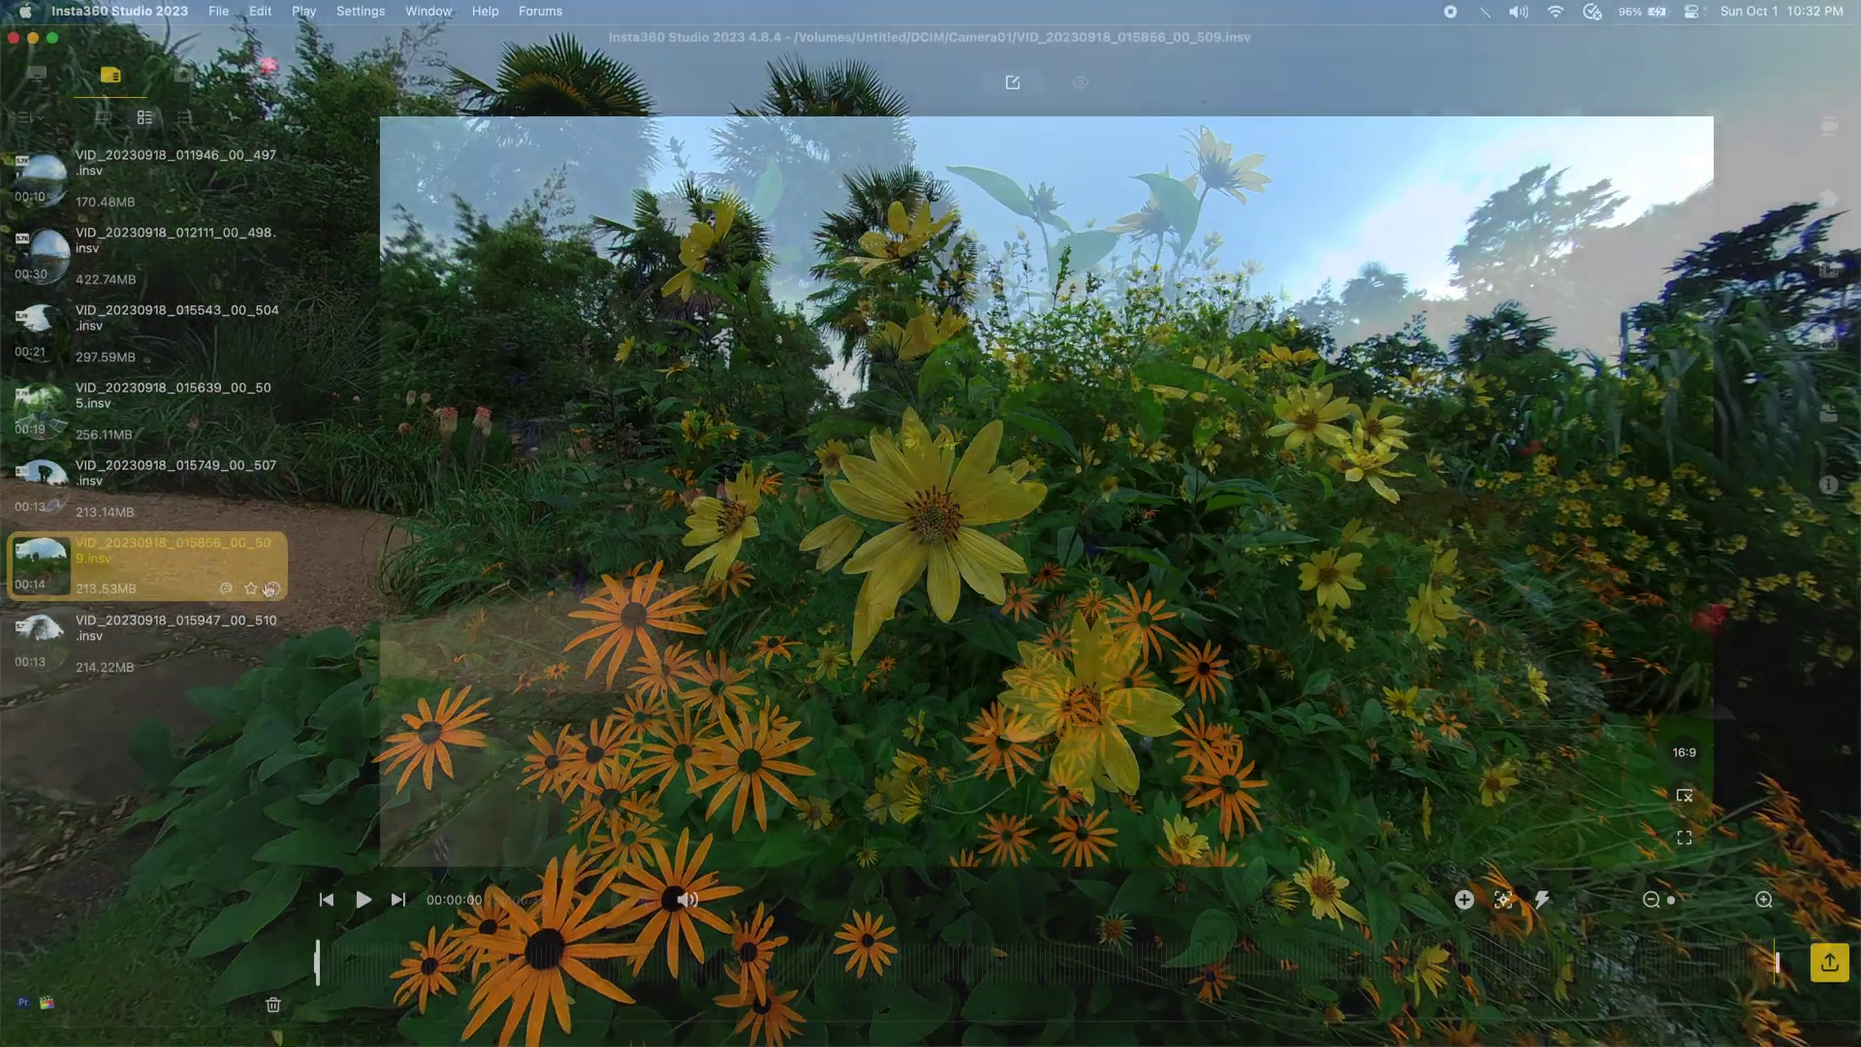
# - Add view keyframes at the start and at 6 seconds, trimming the clip end to 00:00:06
pyautogui.press('space')
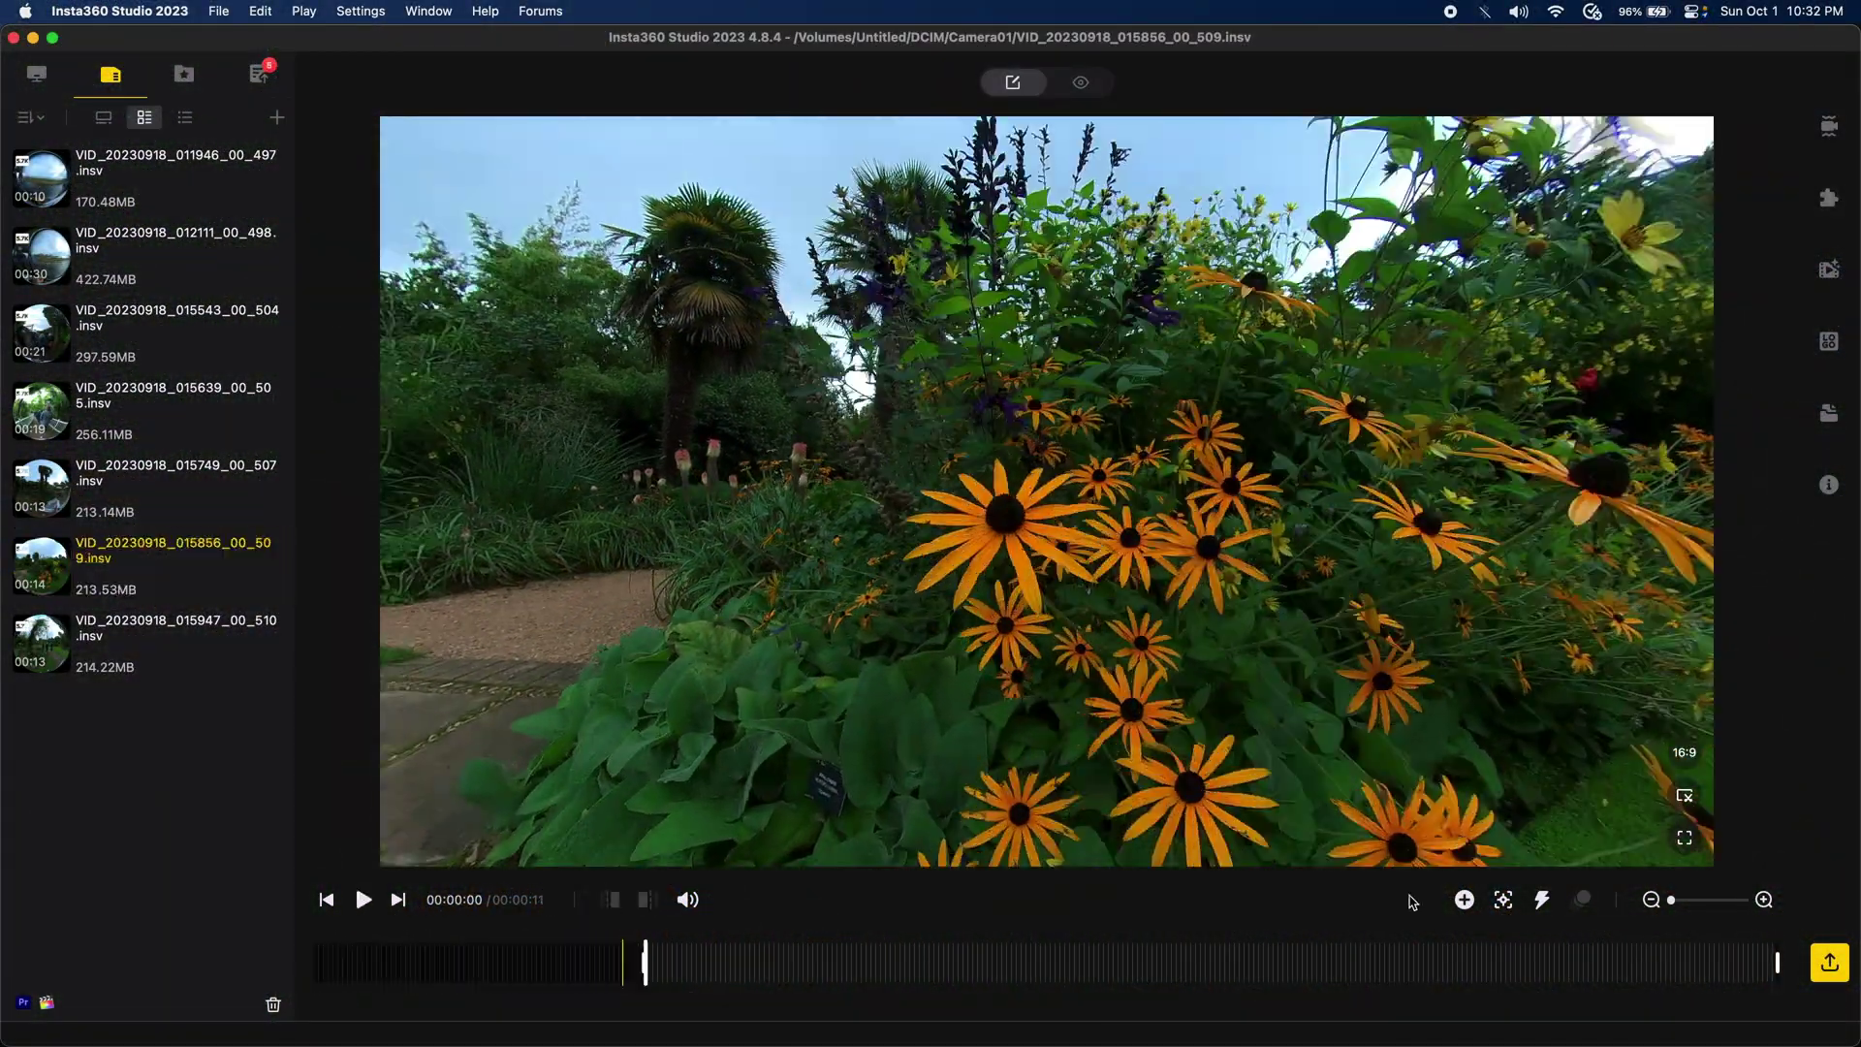
pyautogui.click(1465, 900)
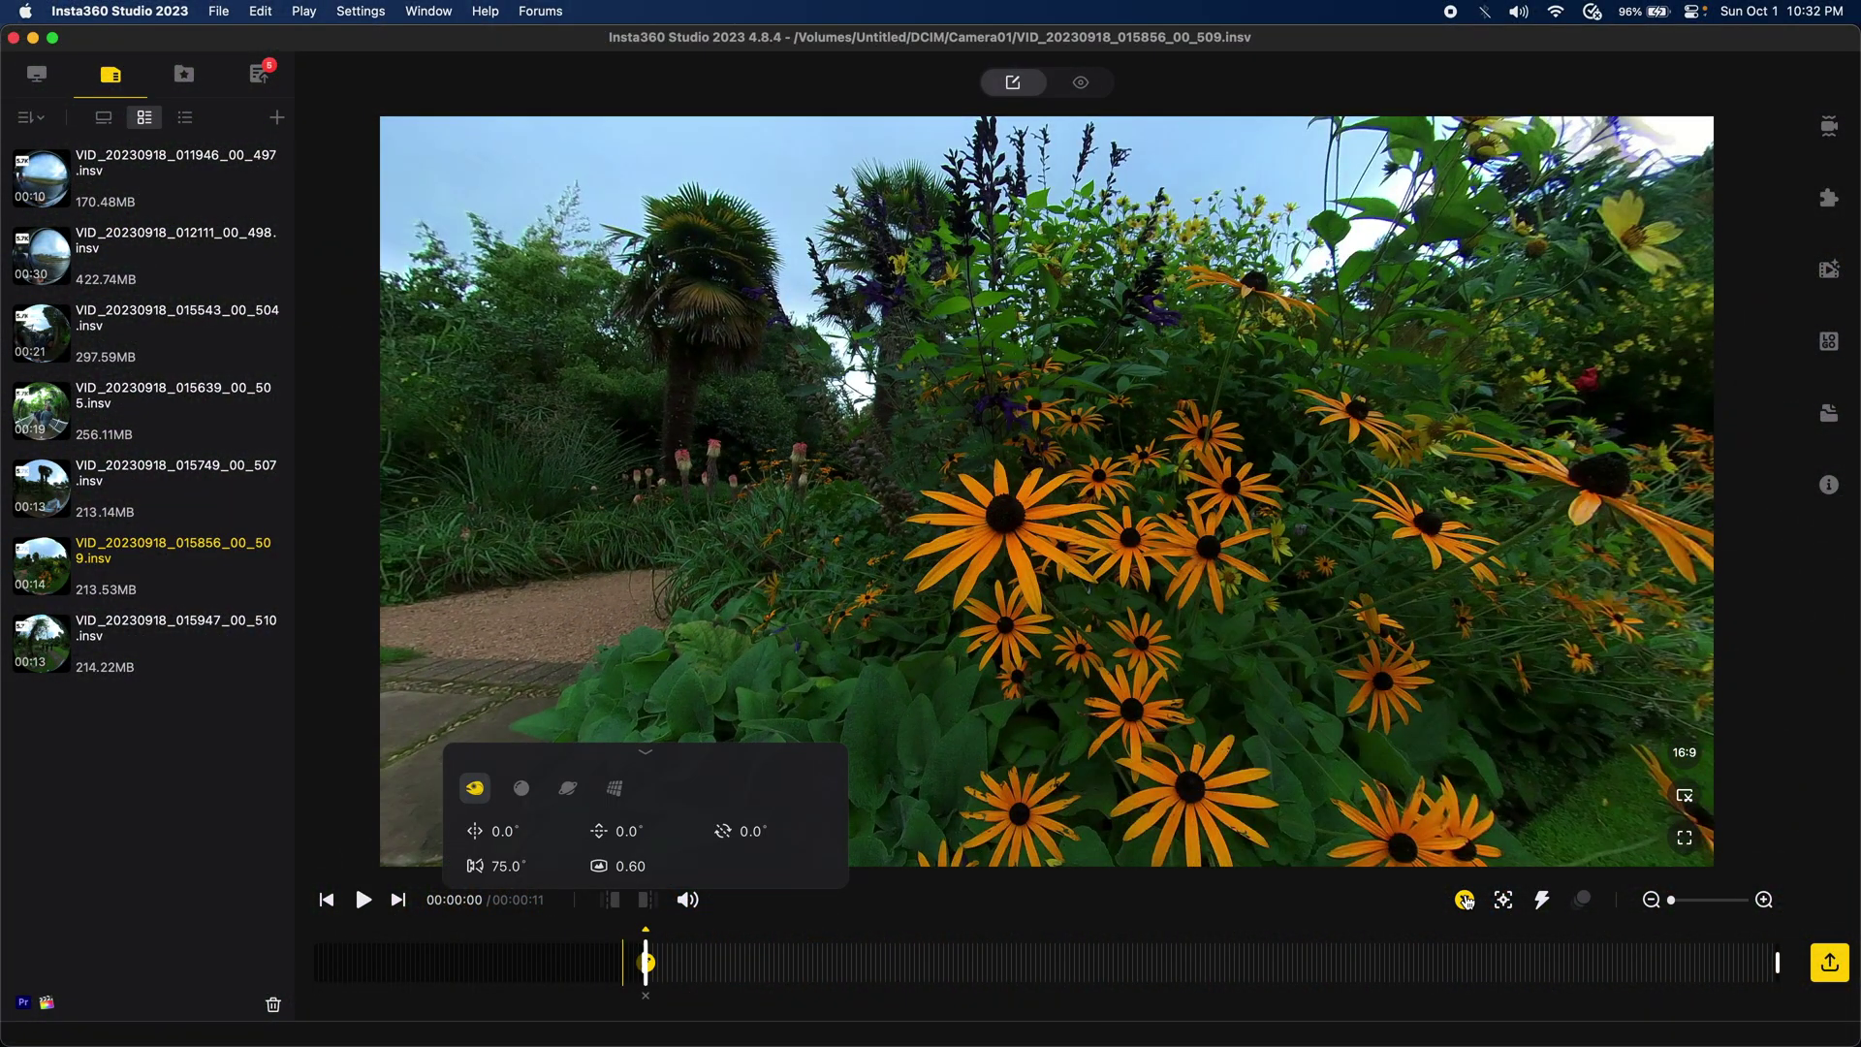
pyautogui.click(1401, 963)
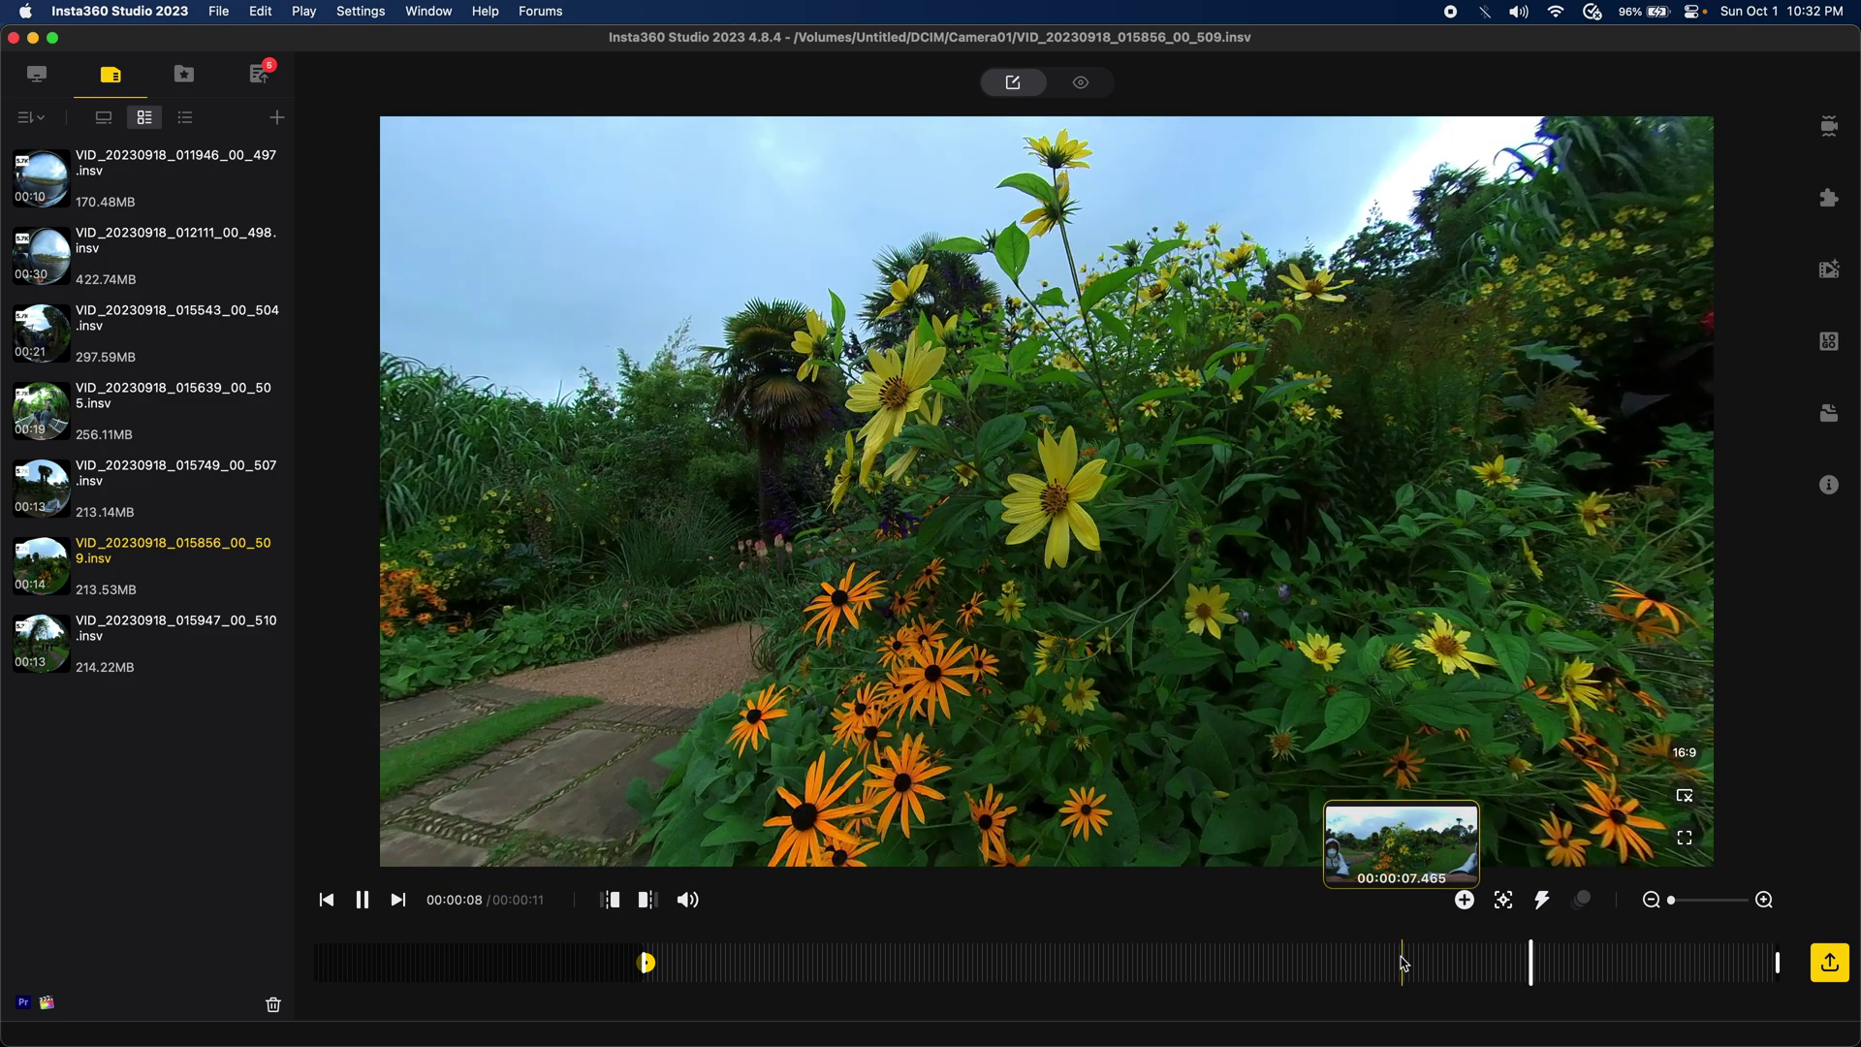
pyautogui.press('space')
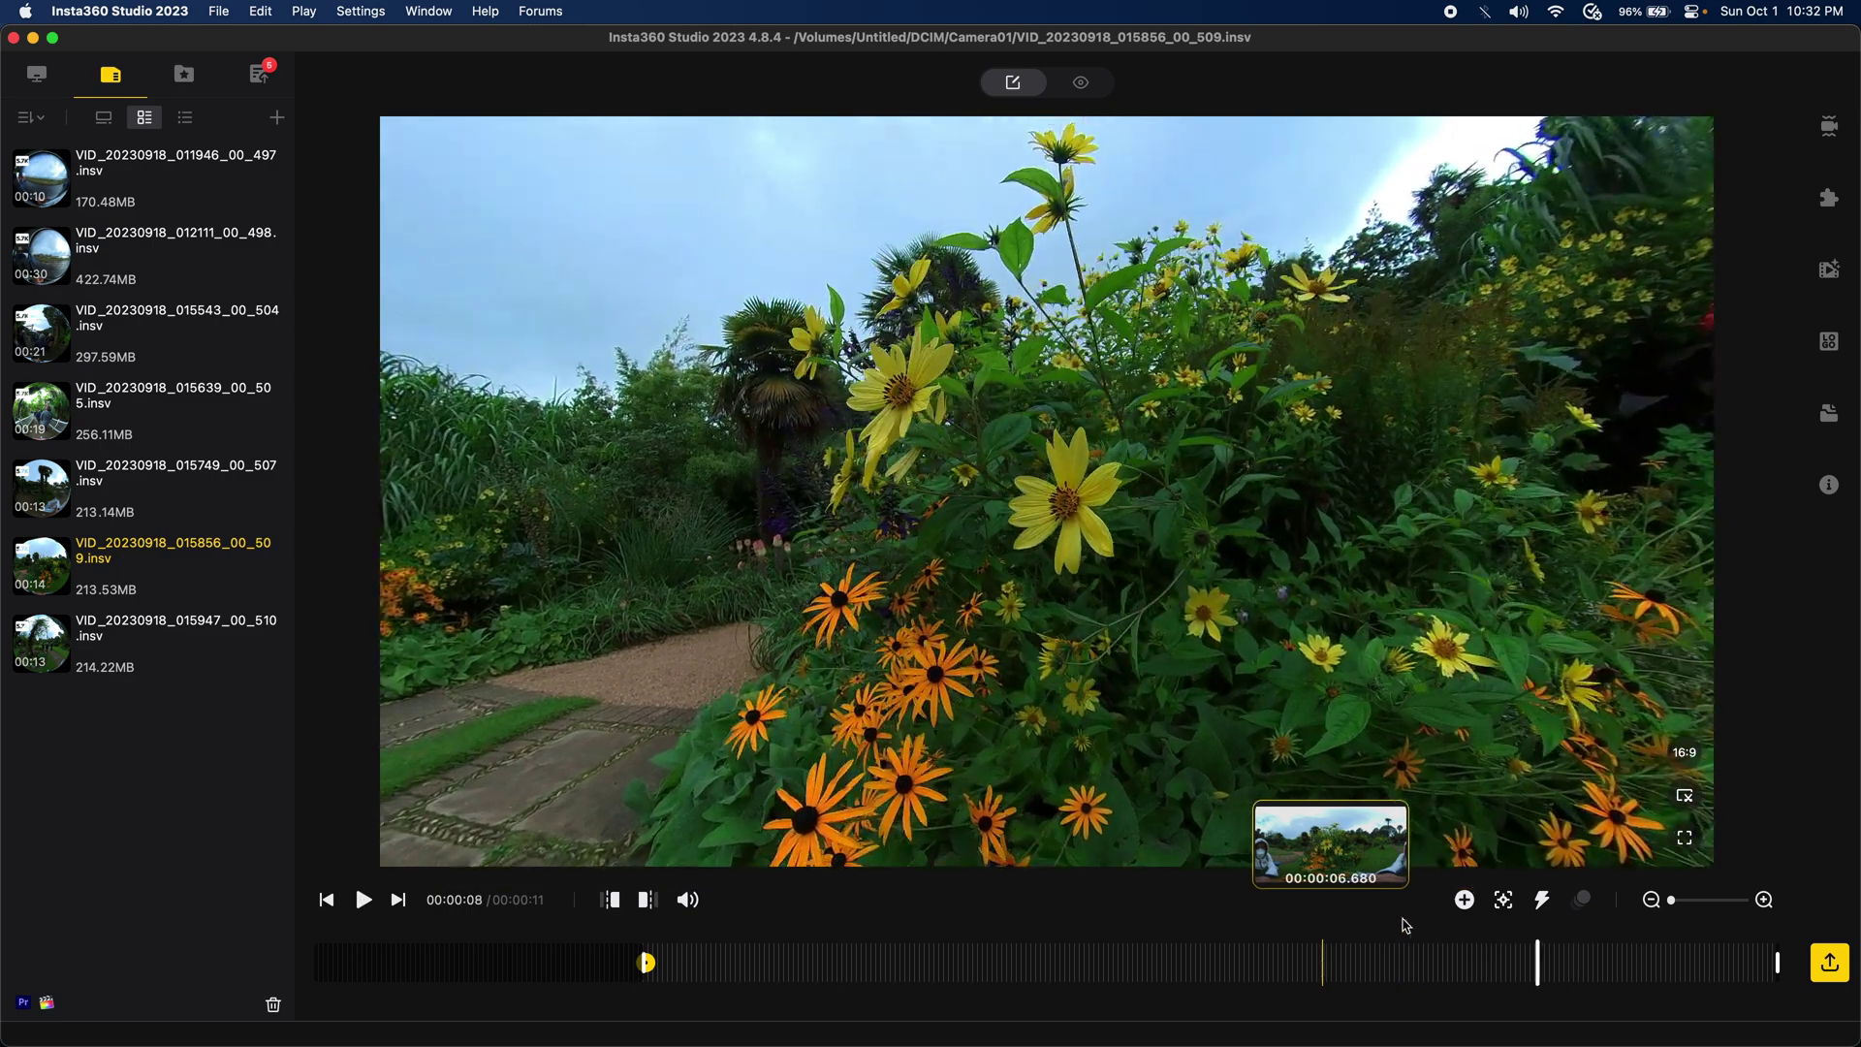
pyautogui.click(1451, 963)
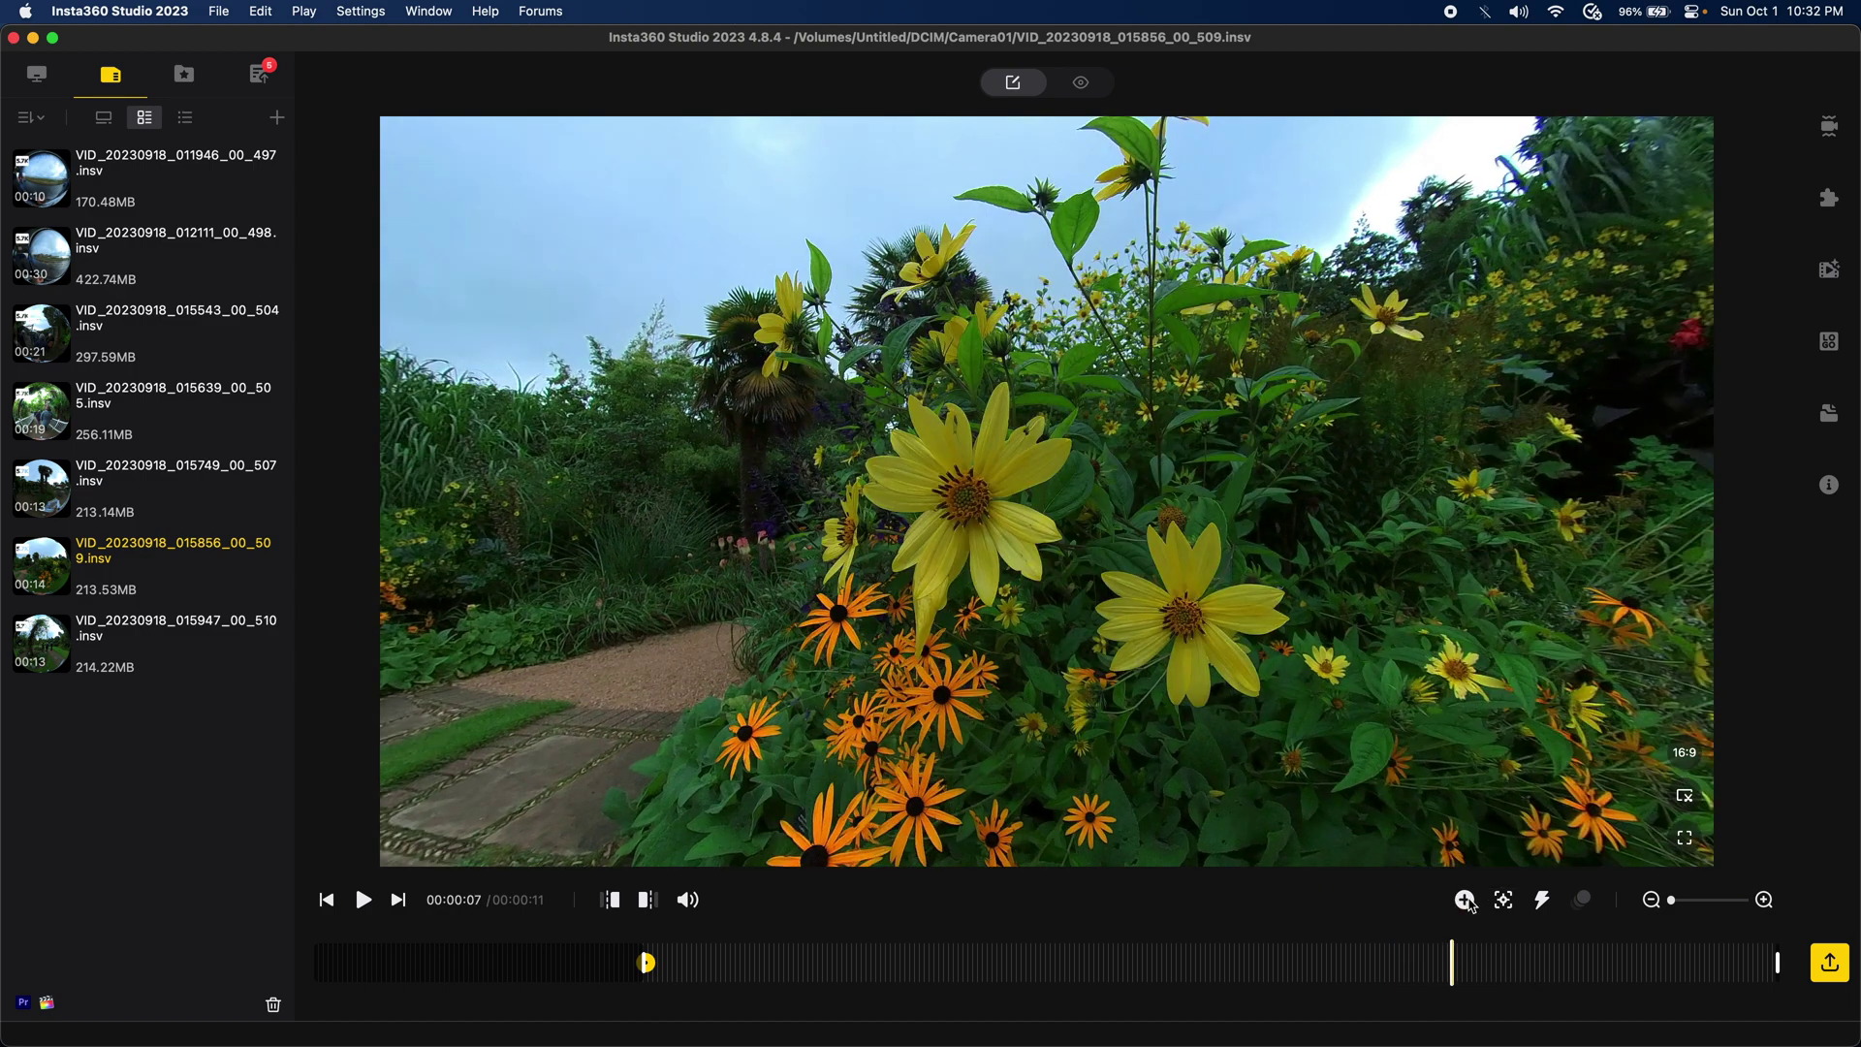
pyautogui.click(1464, 901)
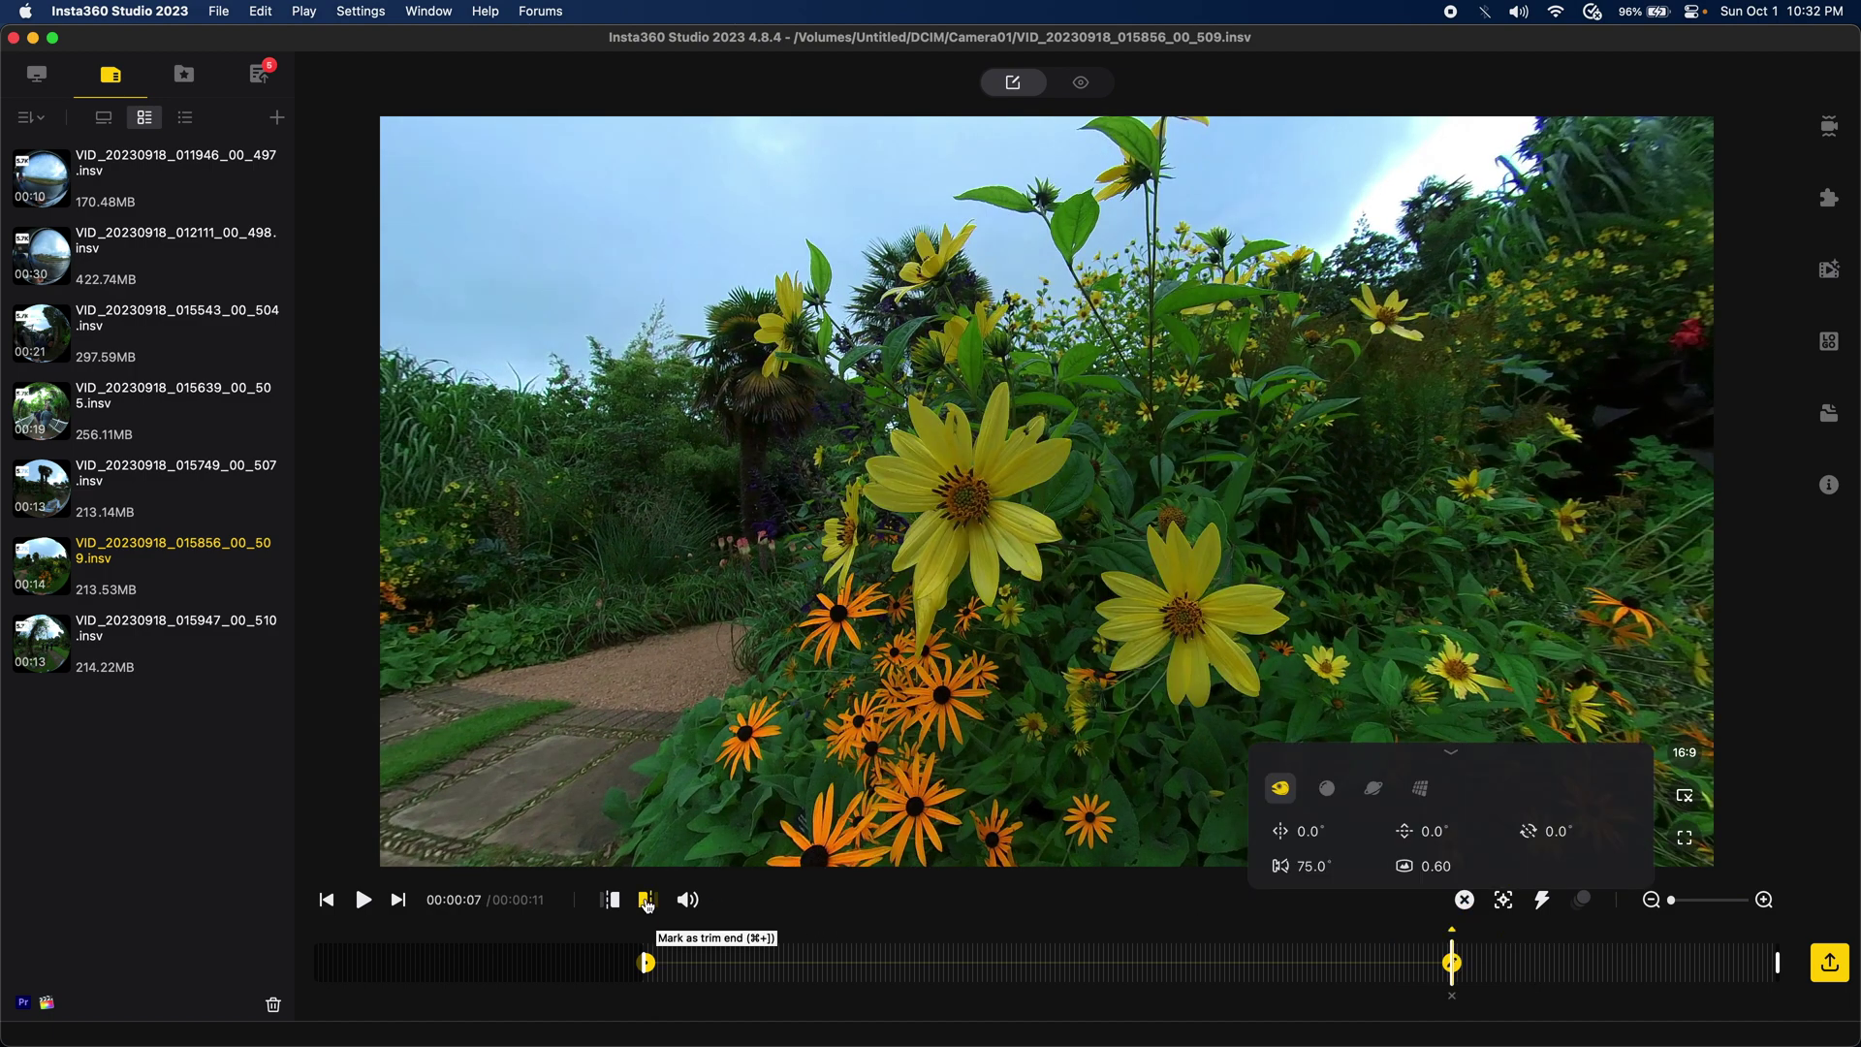
pyautogui.click(647, 901)
pyautogui.click(328, 900)
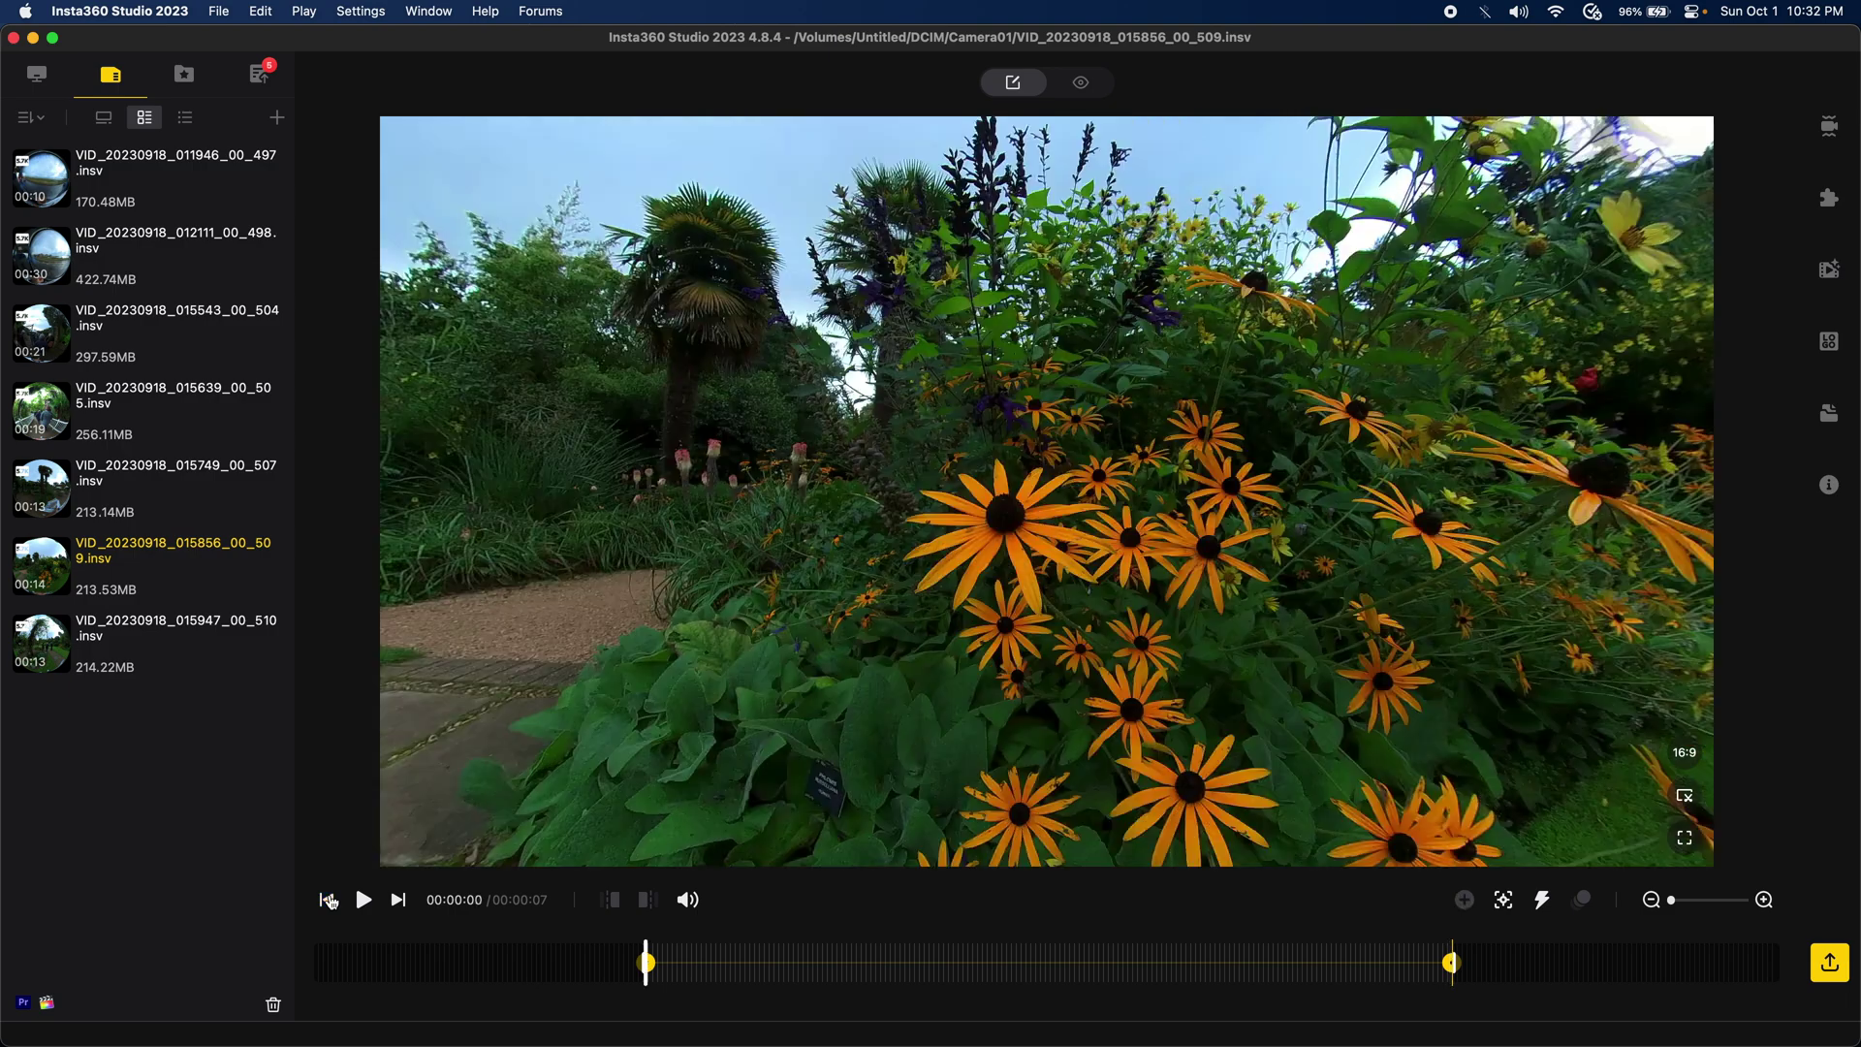
pyautogui.press('space')
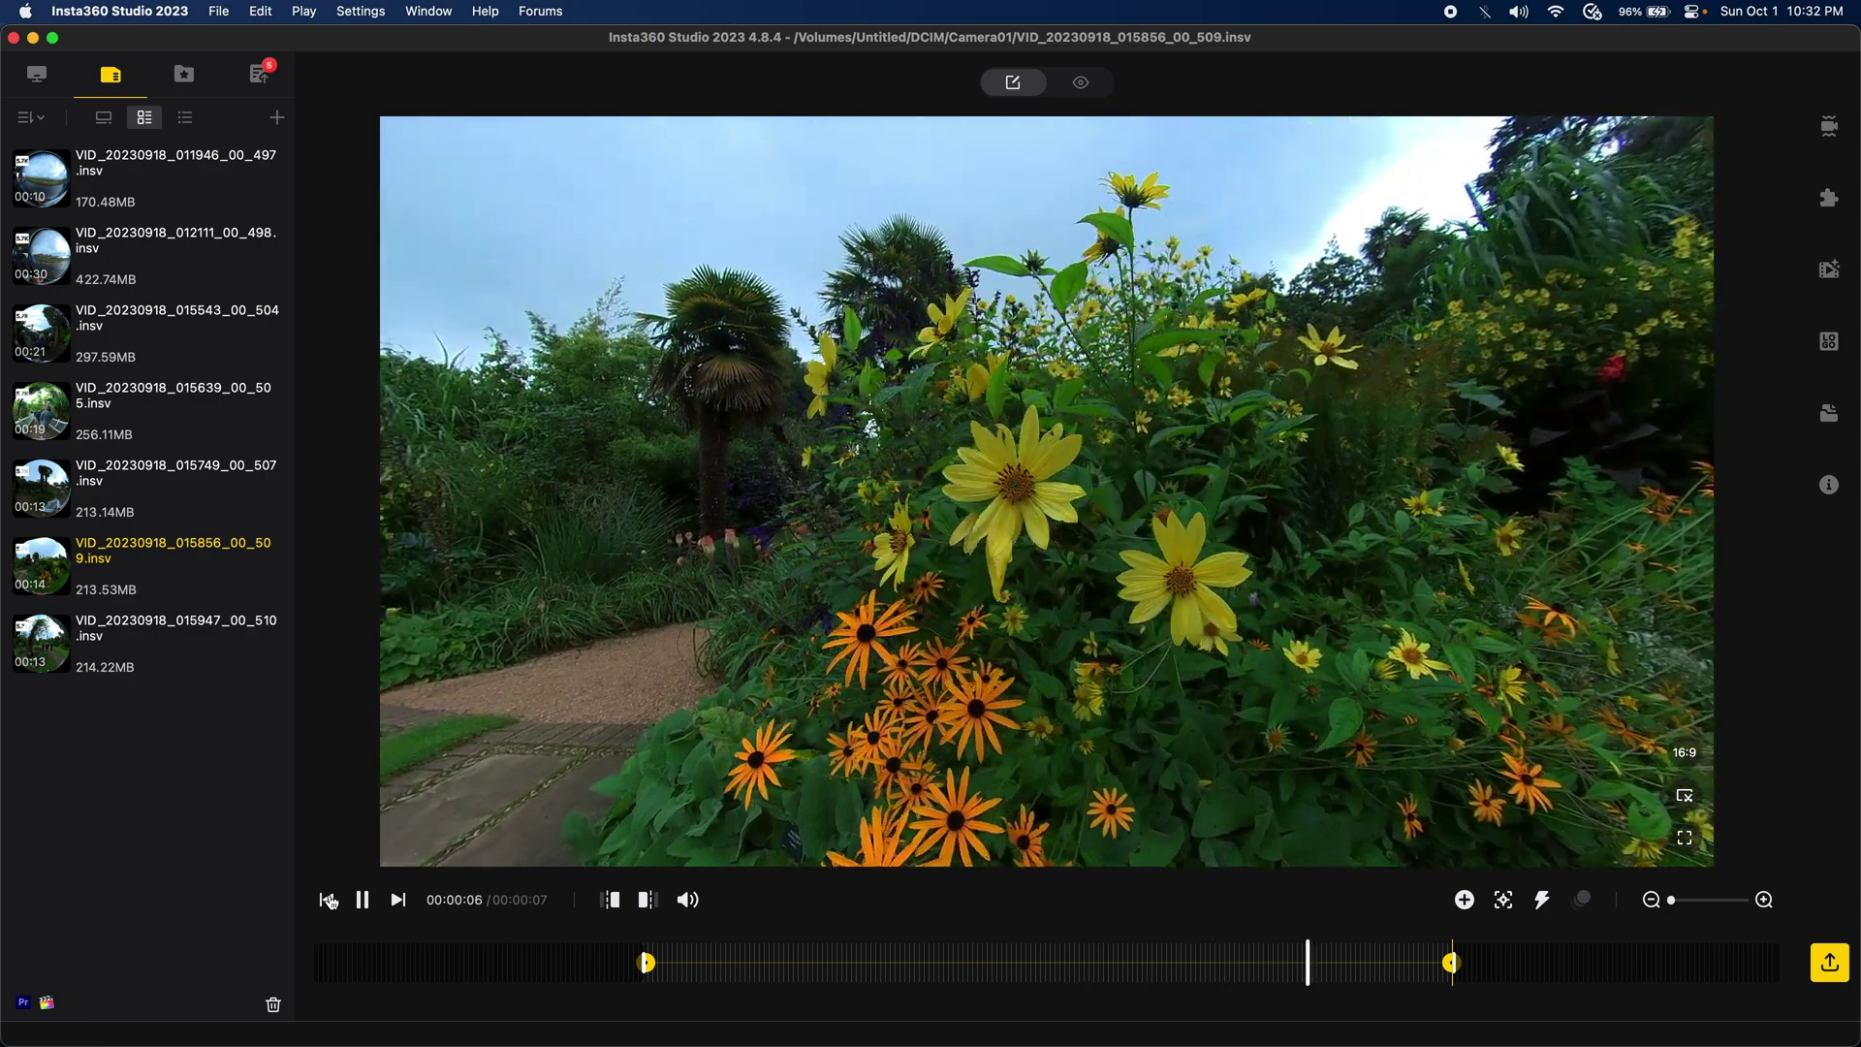
pyautogui.press('space')
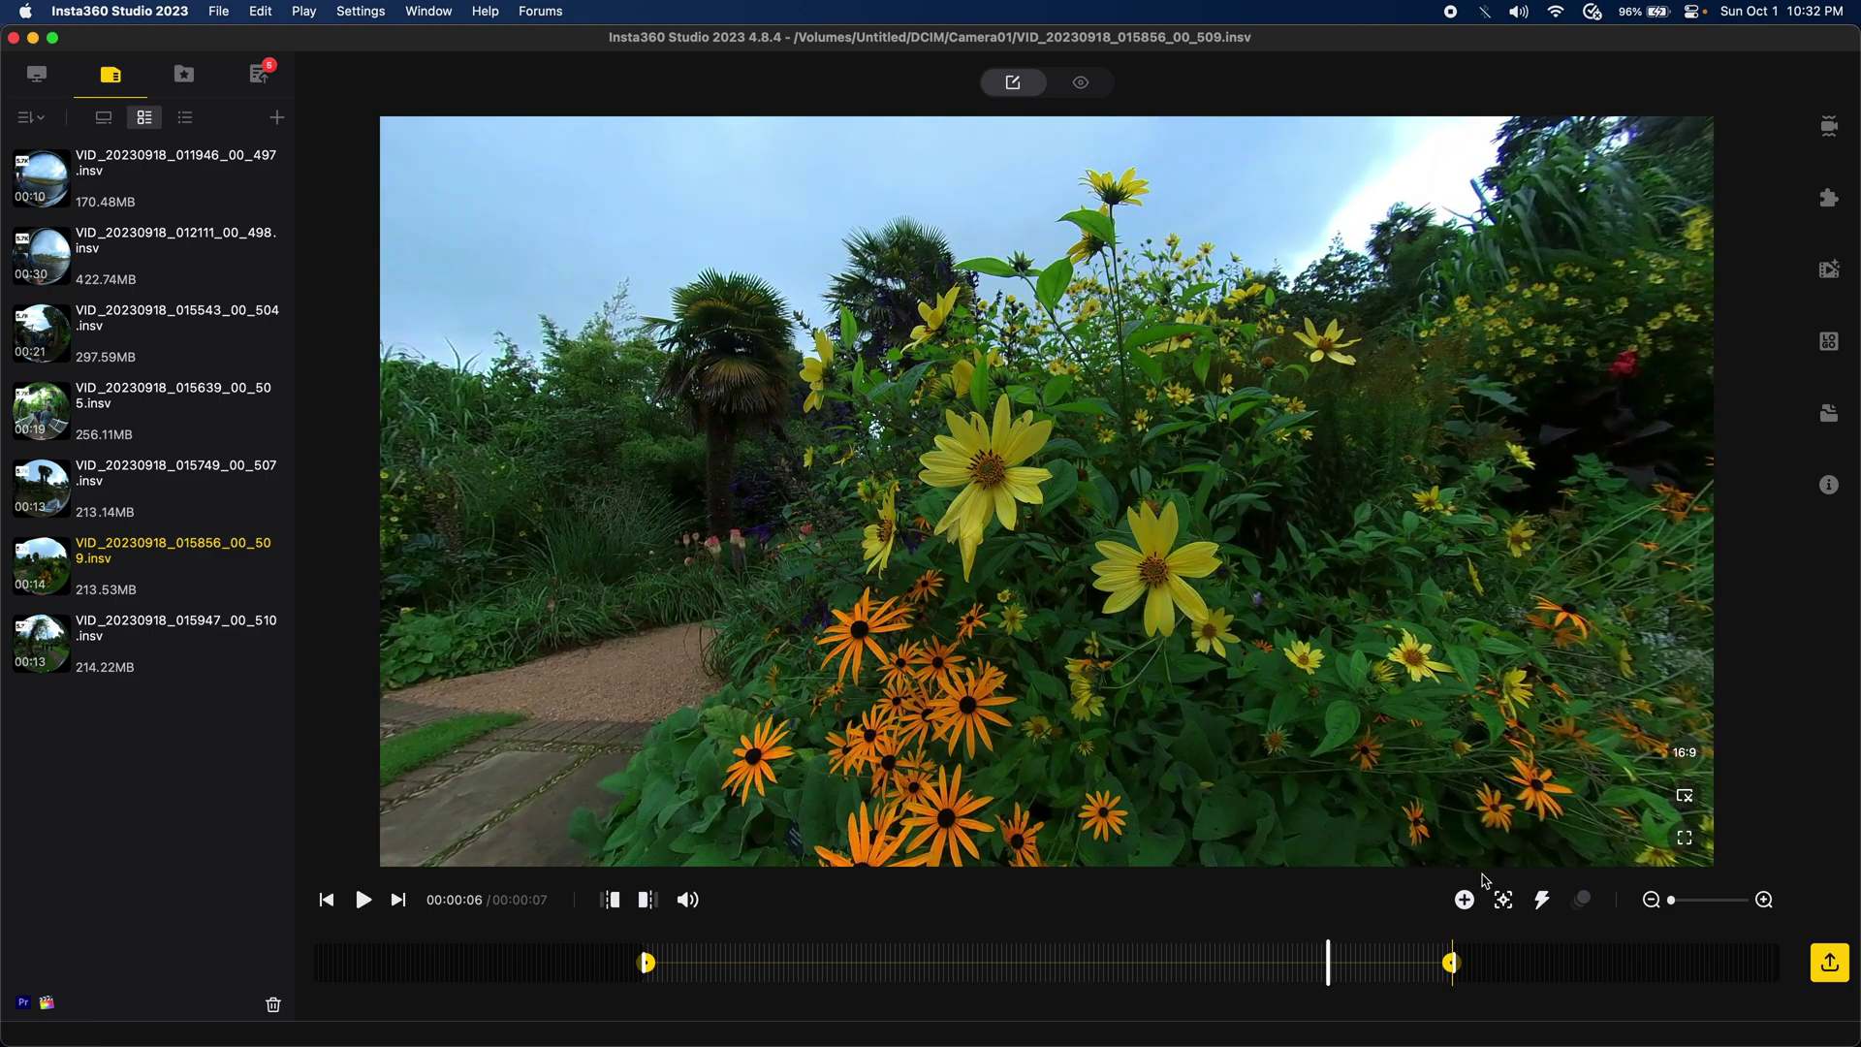
pyautogui.click(1465, 900)
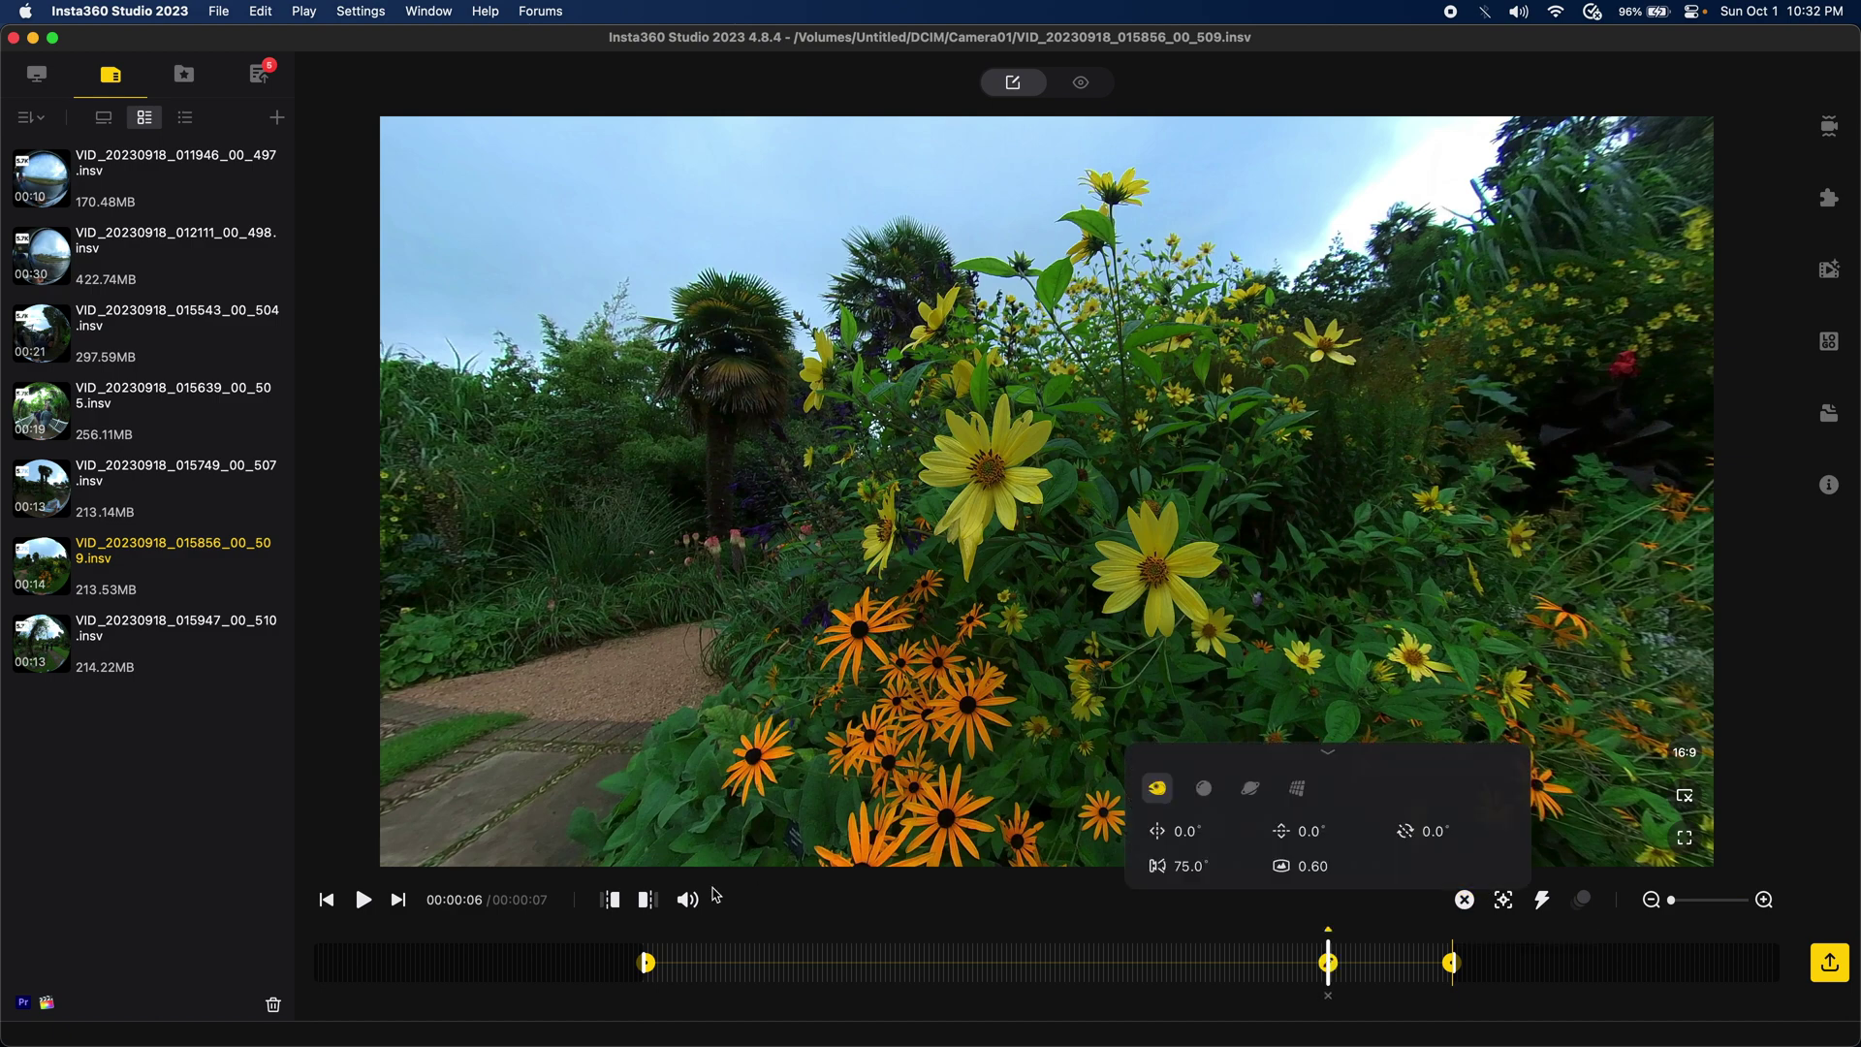
pyautogui.click(647, 901)
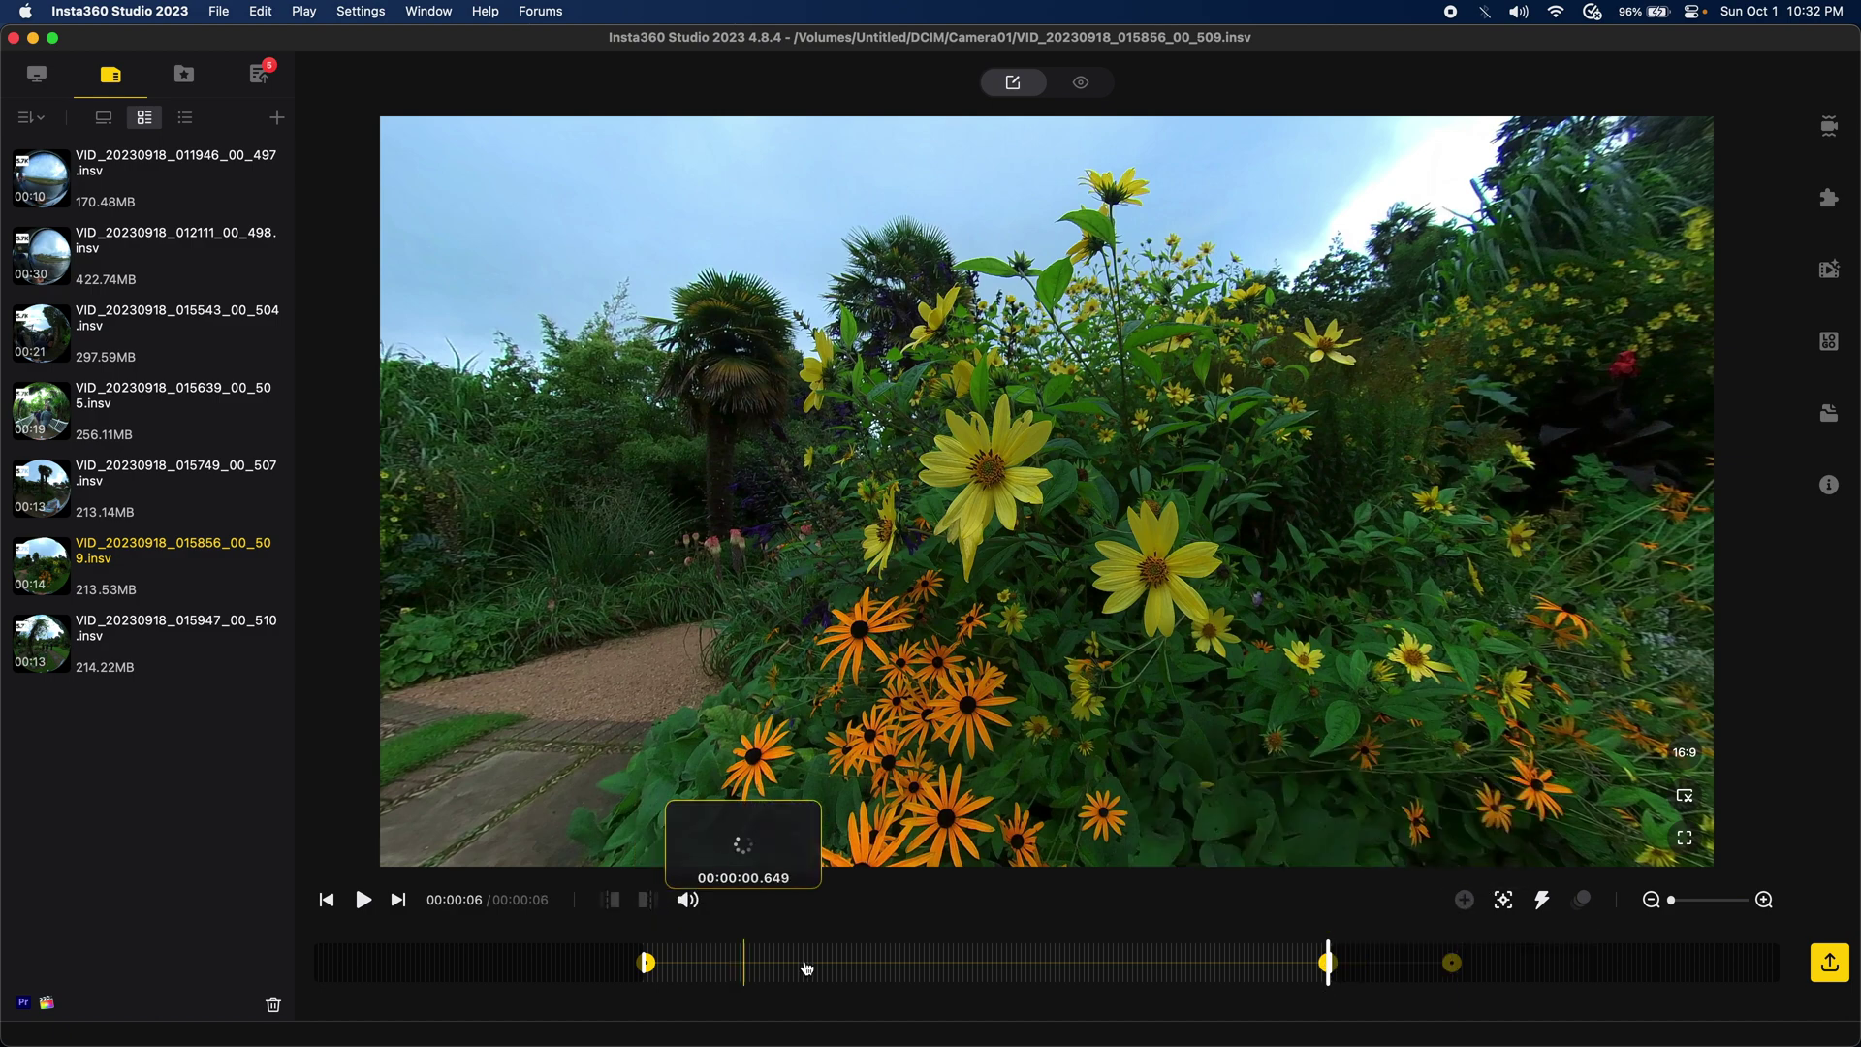
# - Roll the starting keyframe's view to -26° and swing it left and slightly up
pyautogui.click(647, 963)
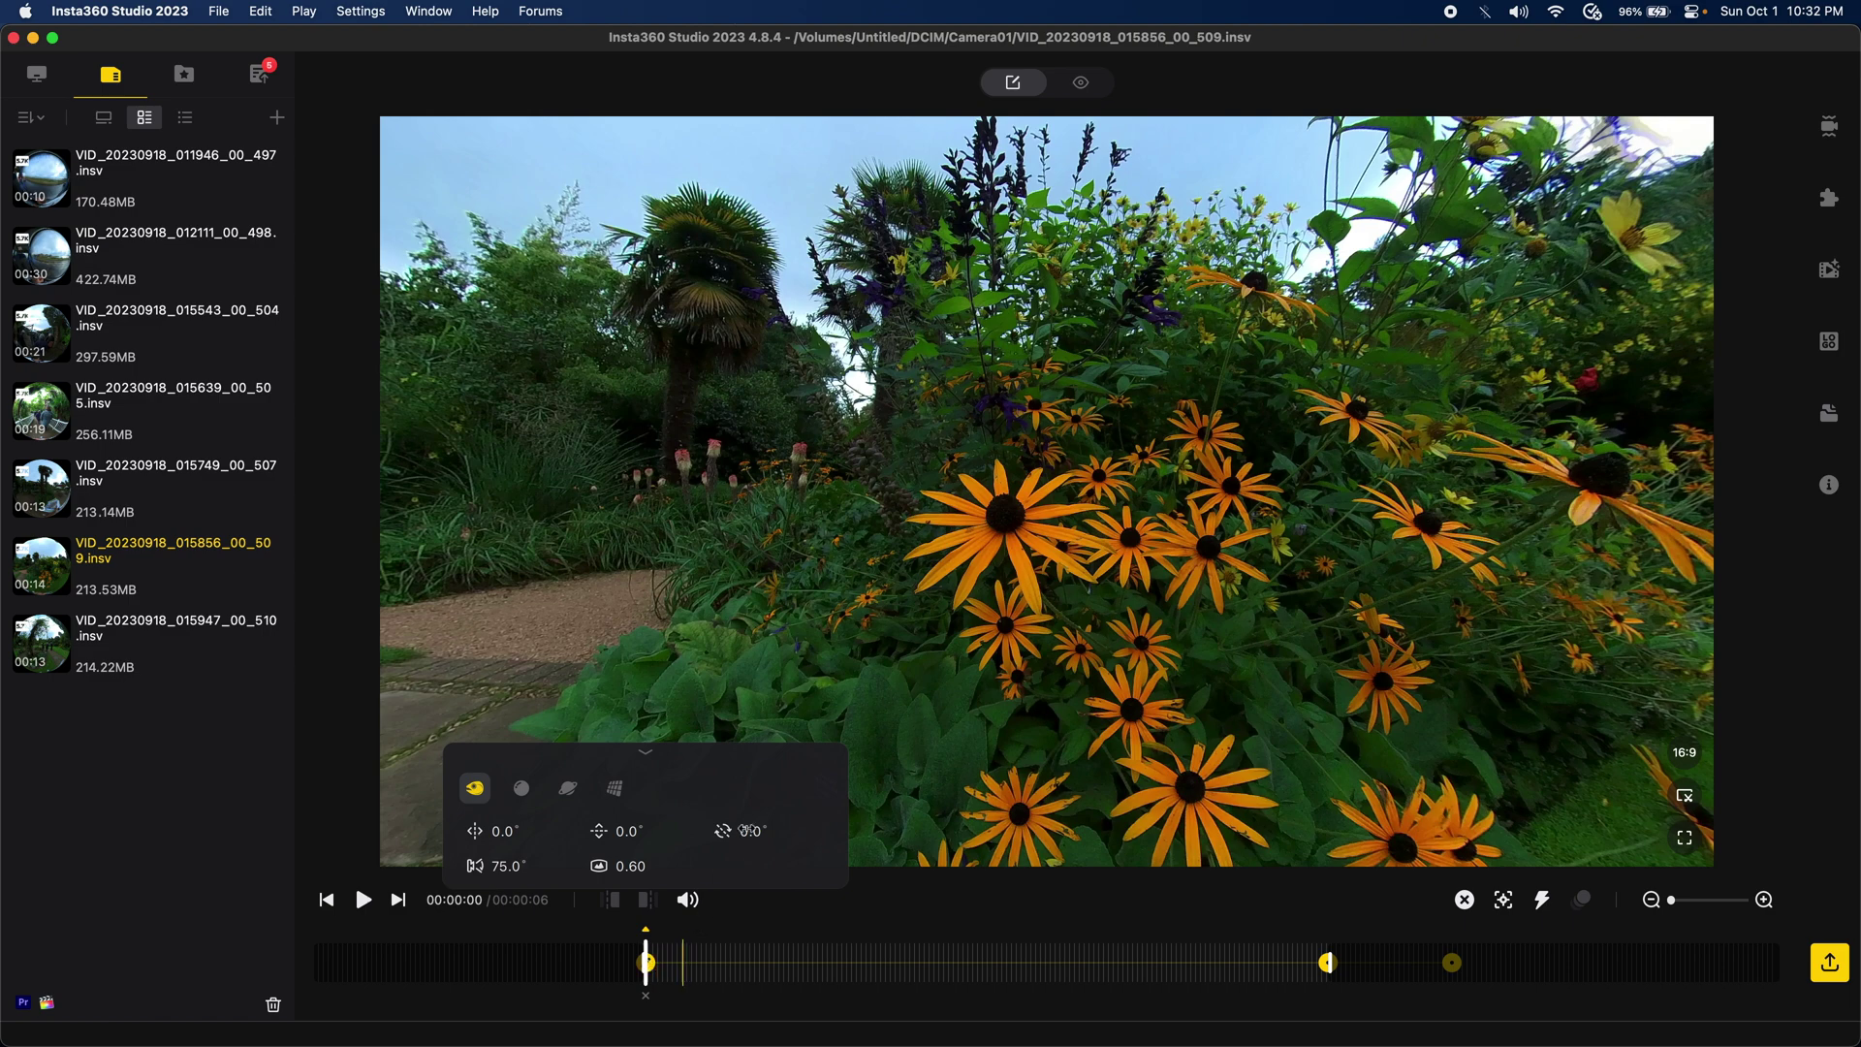
pyautogui.moveTo(752, 831); pyautogui.dragTo(1027, 687)
pyautogui.moveTo(1101, 633); pyautogui.dragTo(1040, 666)
pyautogui.moveTo(1140, 565); pyautogui.dragTo(1110, 562)
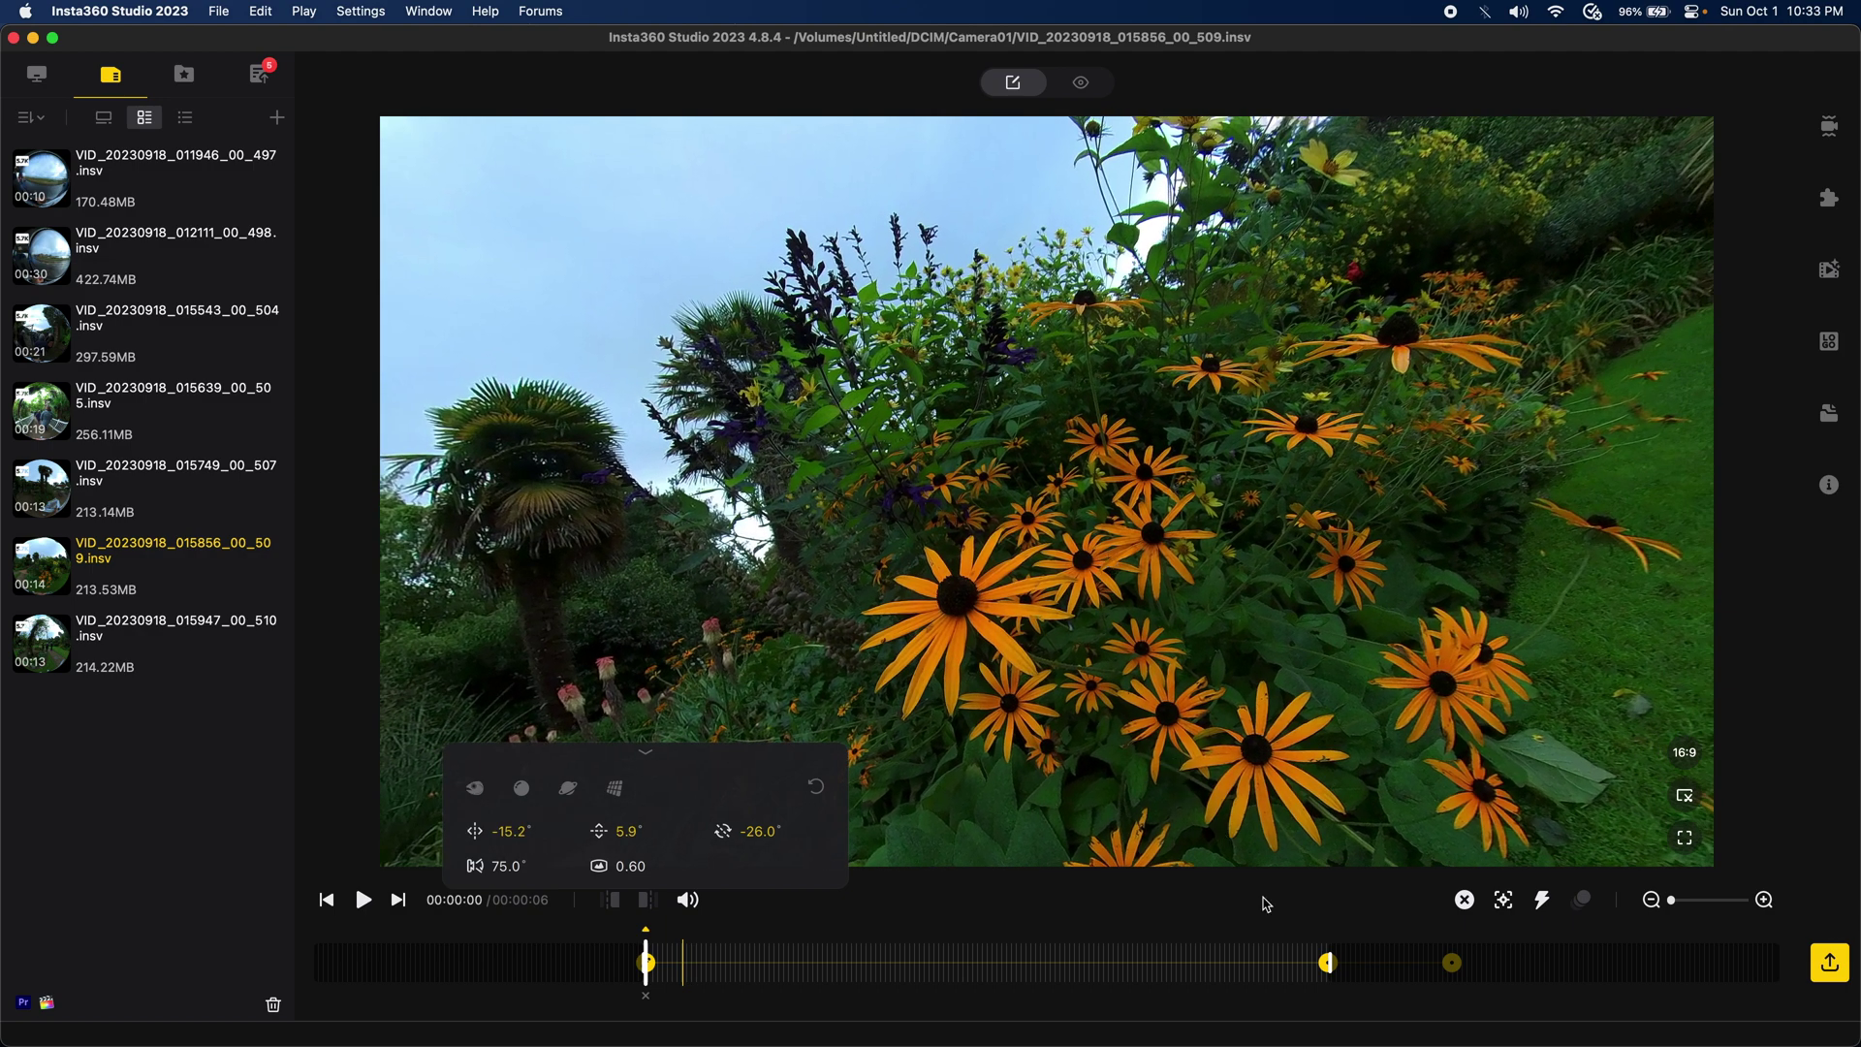
# - Tip the 6-second keyframe's view slightly down with a 22° roll, then replay from the start
pyautogui.click(1325, 965)
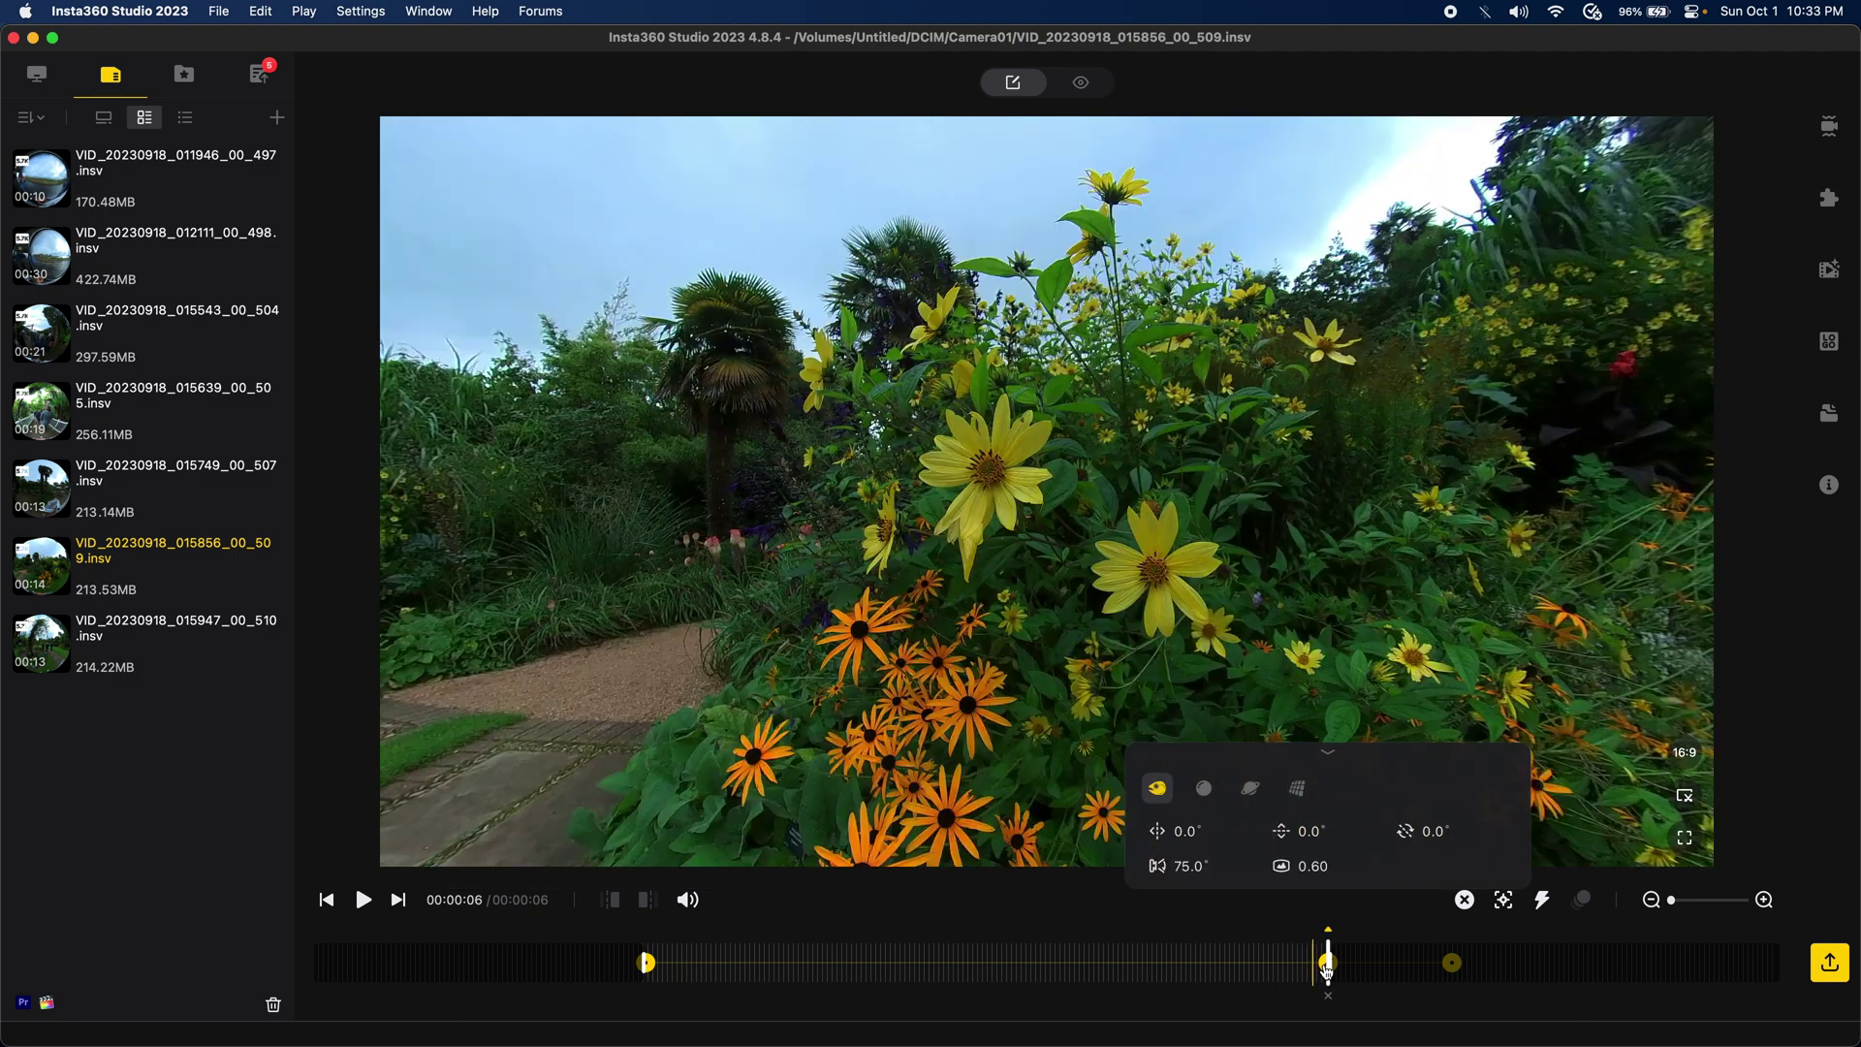
pyautogui.moveTo(1161, 669); pyautogui.dragTo(1098, 676)
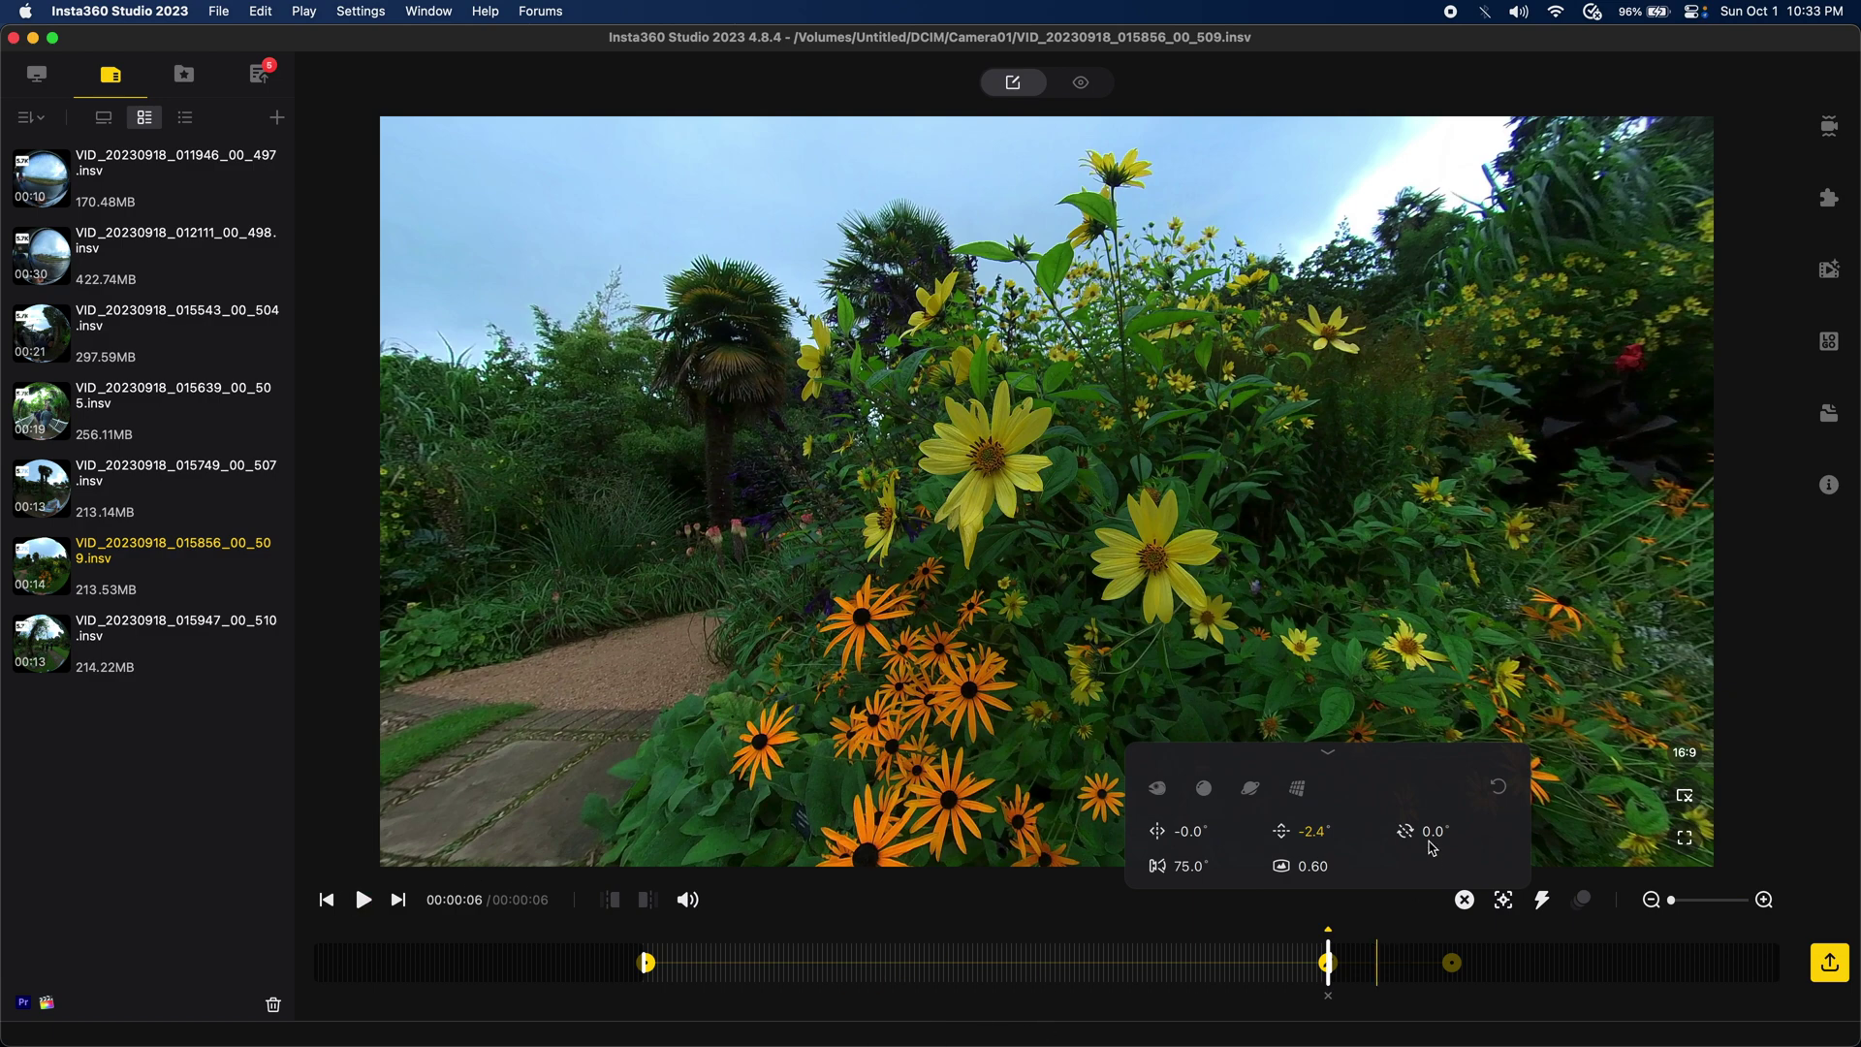
pyautogui.scroll(10, 1428, 825)
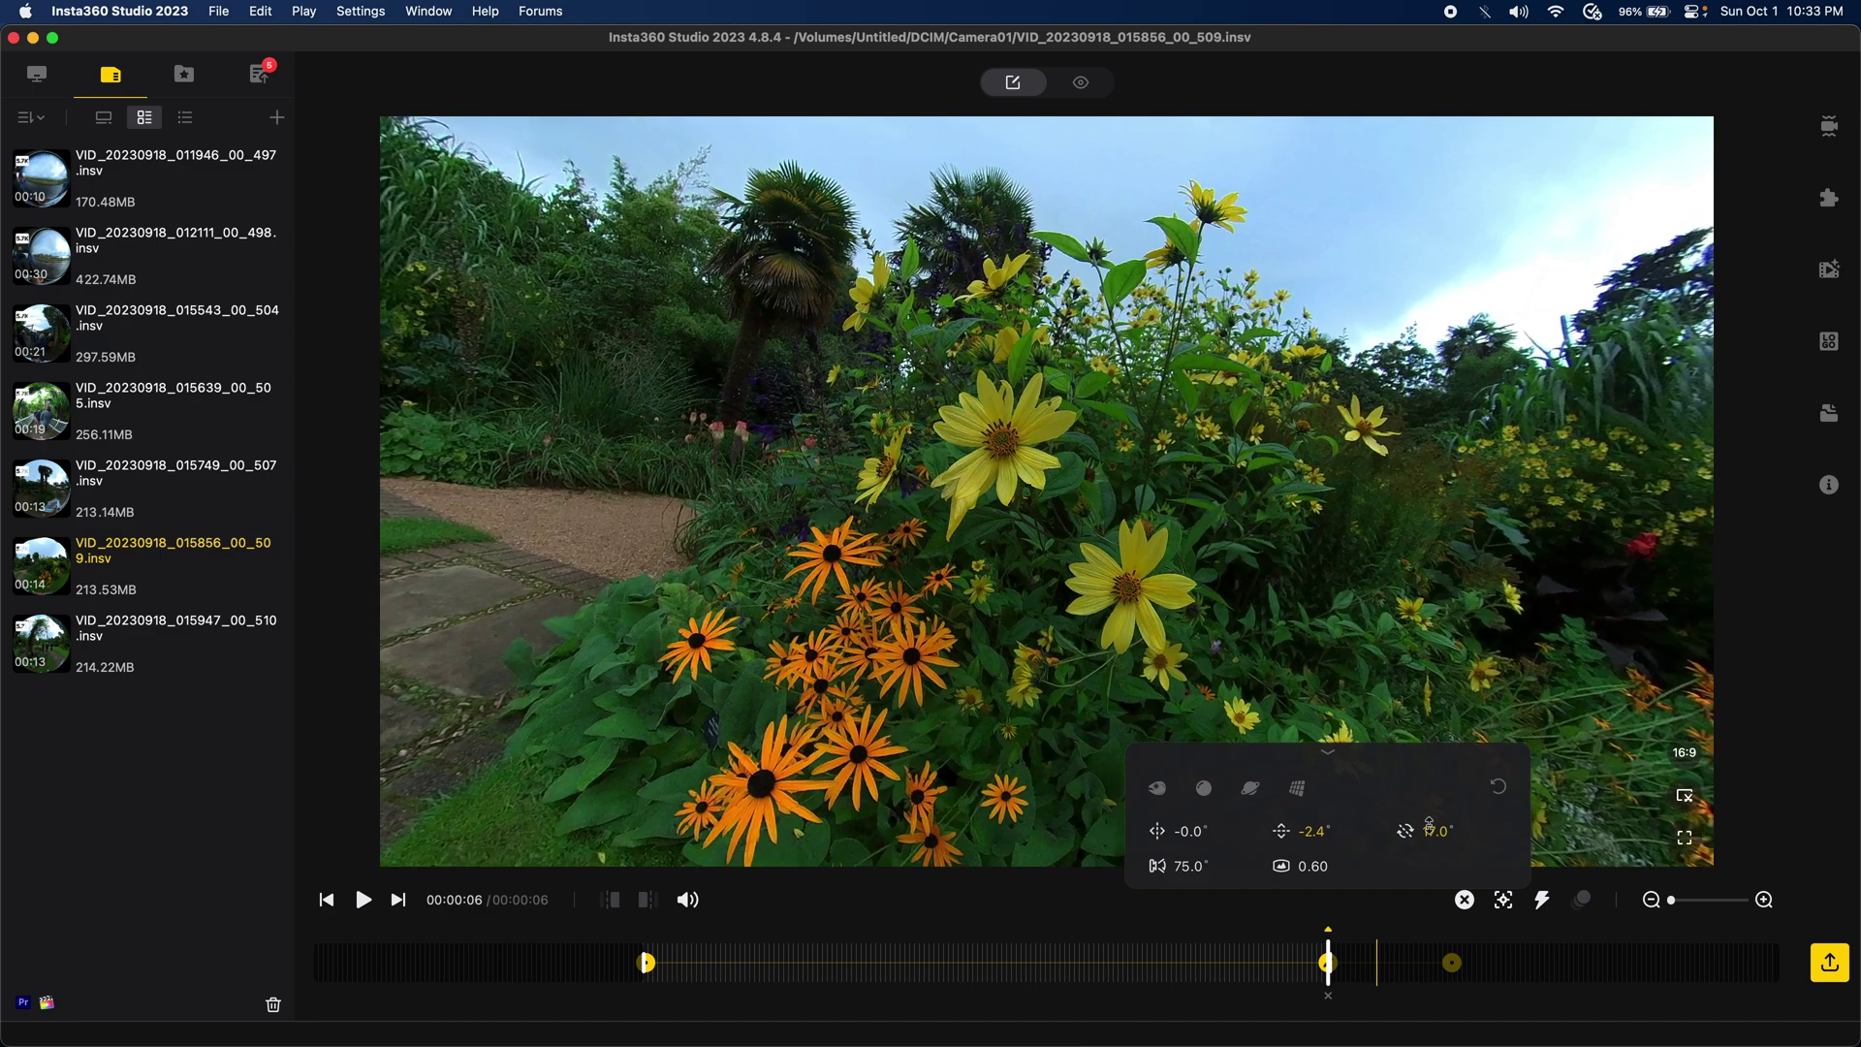
pyautogui.moveTo(1429, 824); pyautogui.dragTo(1072, 844)
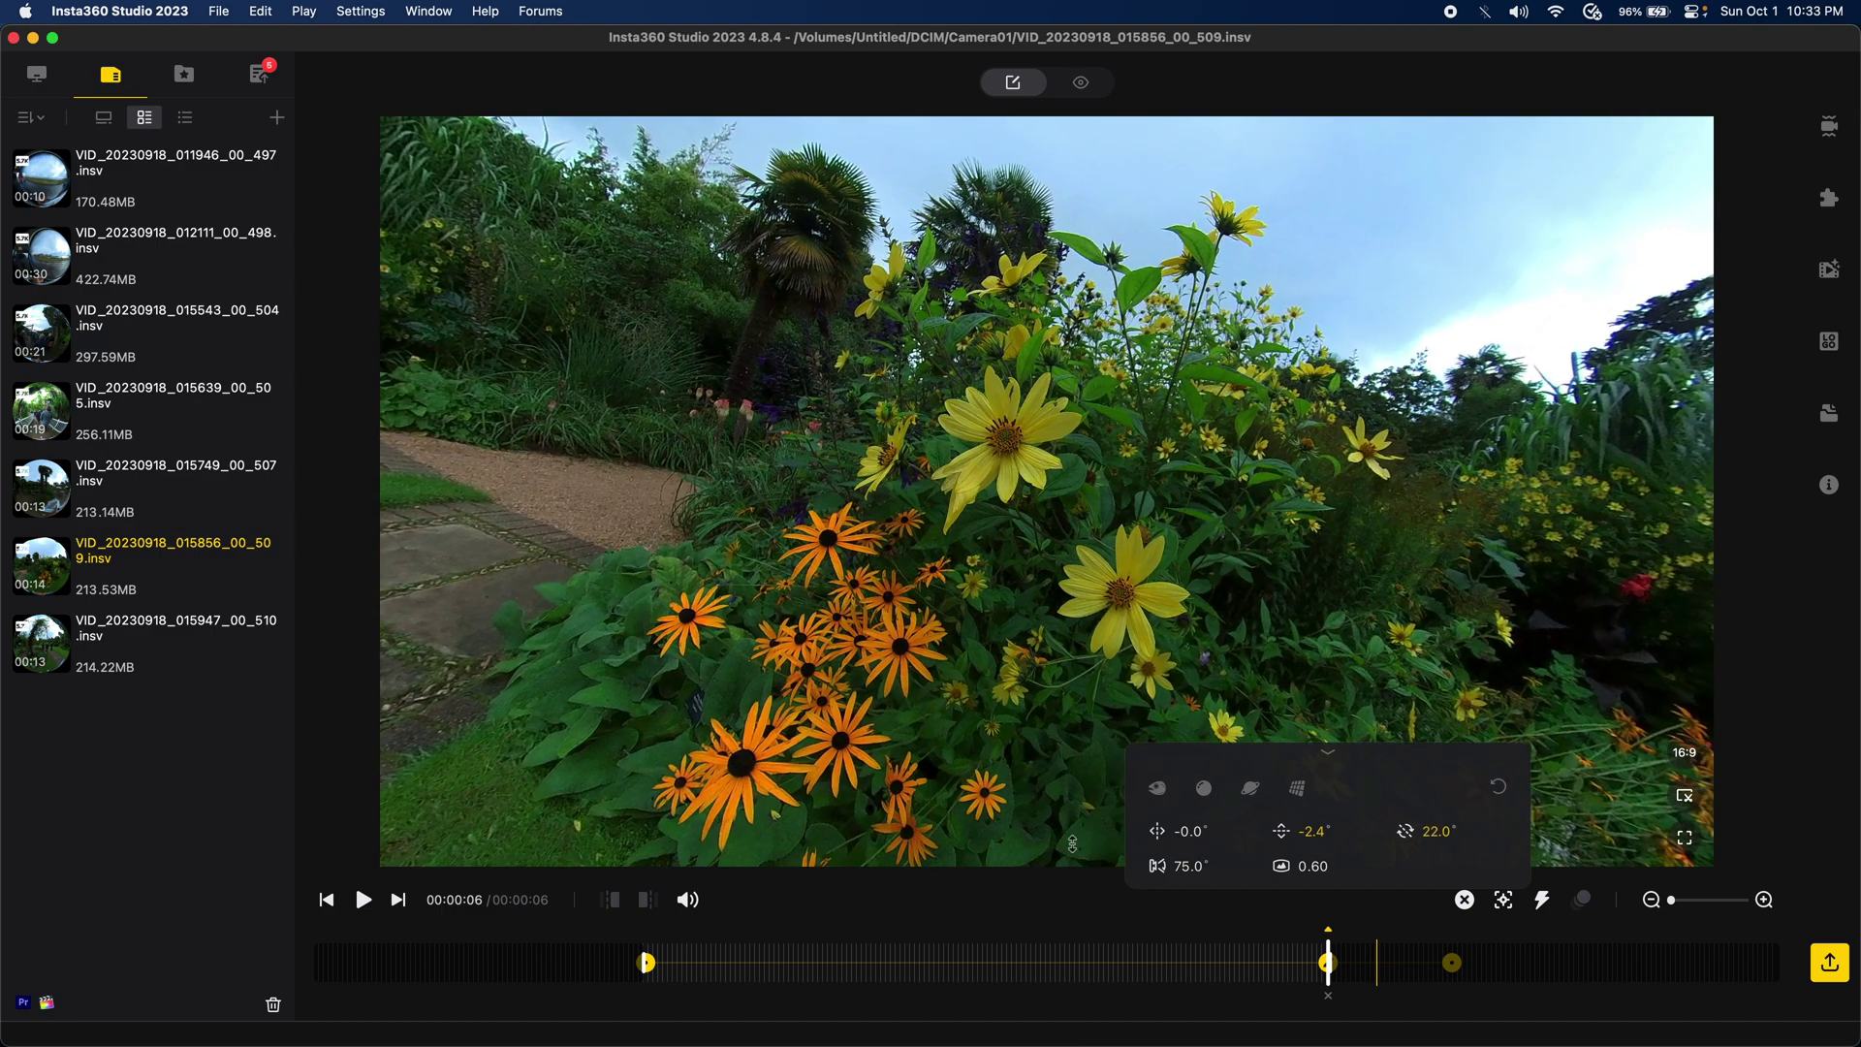
pyautogui.click(326, 899)
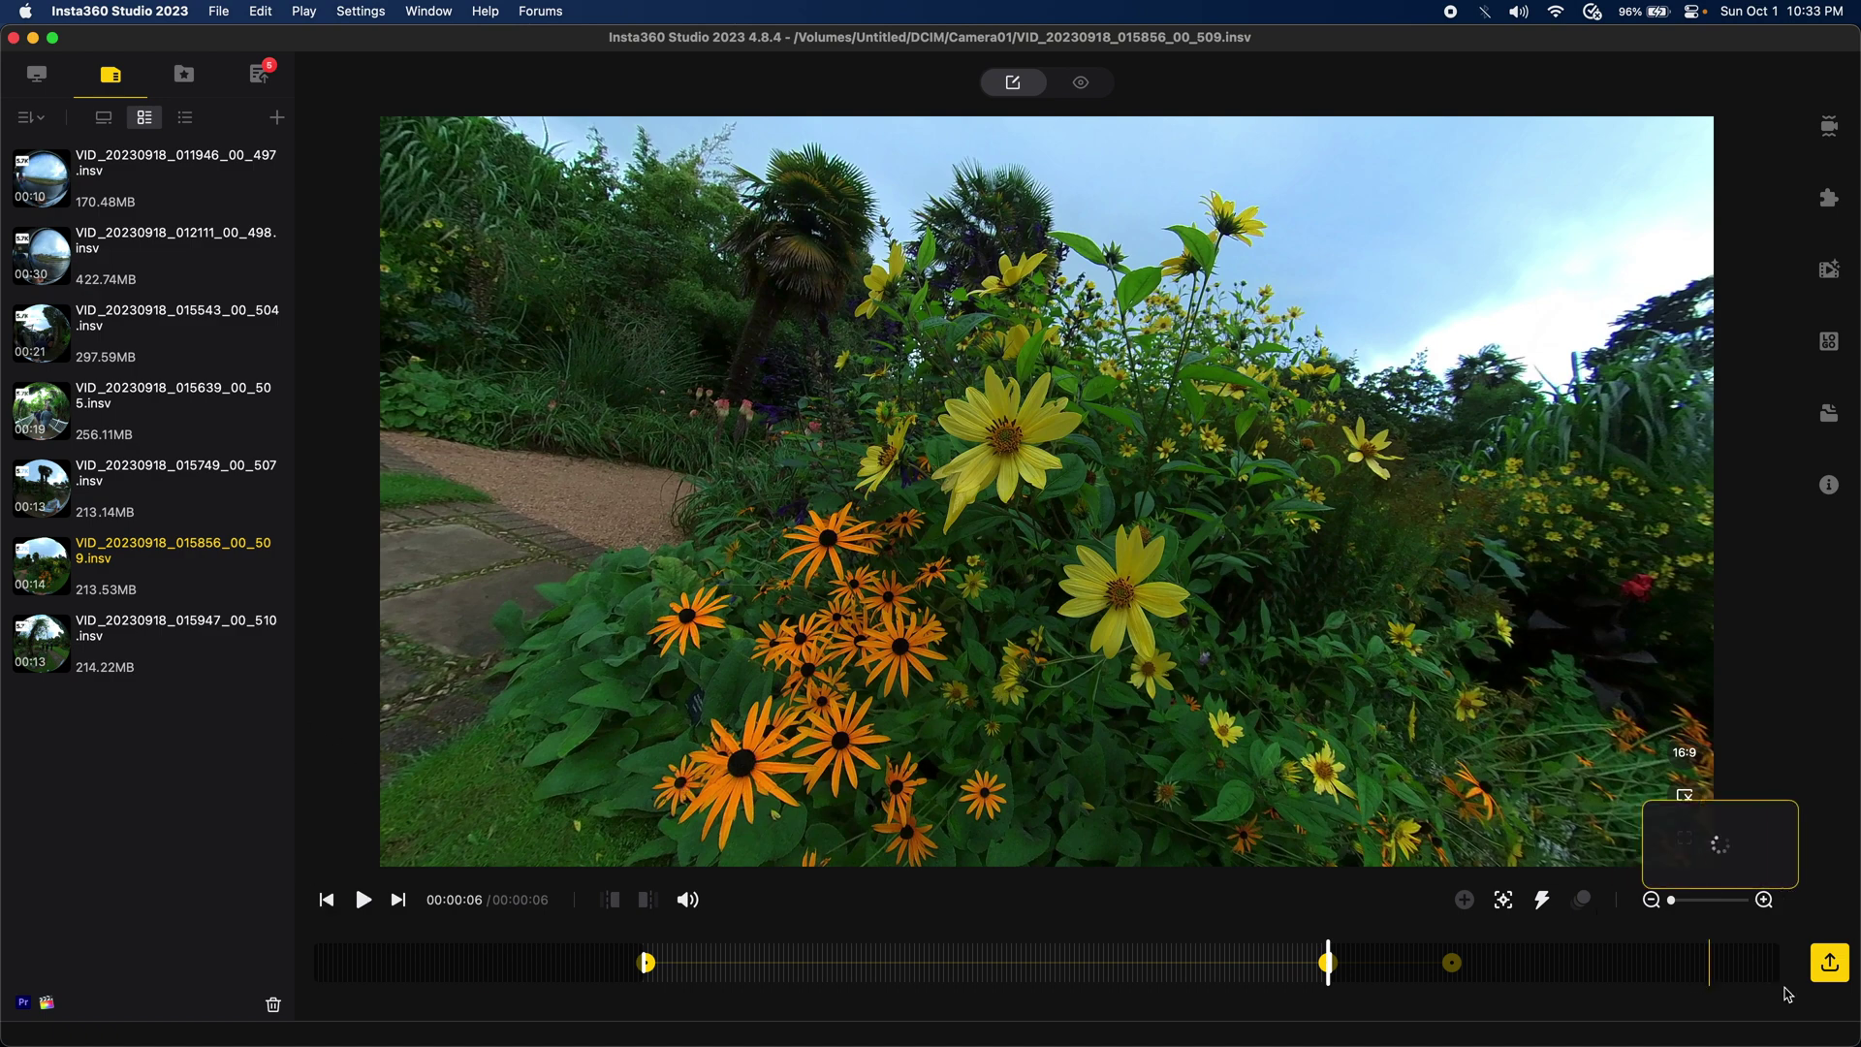
# - Queue the 509 clip for export as a 4K reframed video and return to the library
pyautogui.click(1830, 965)
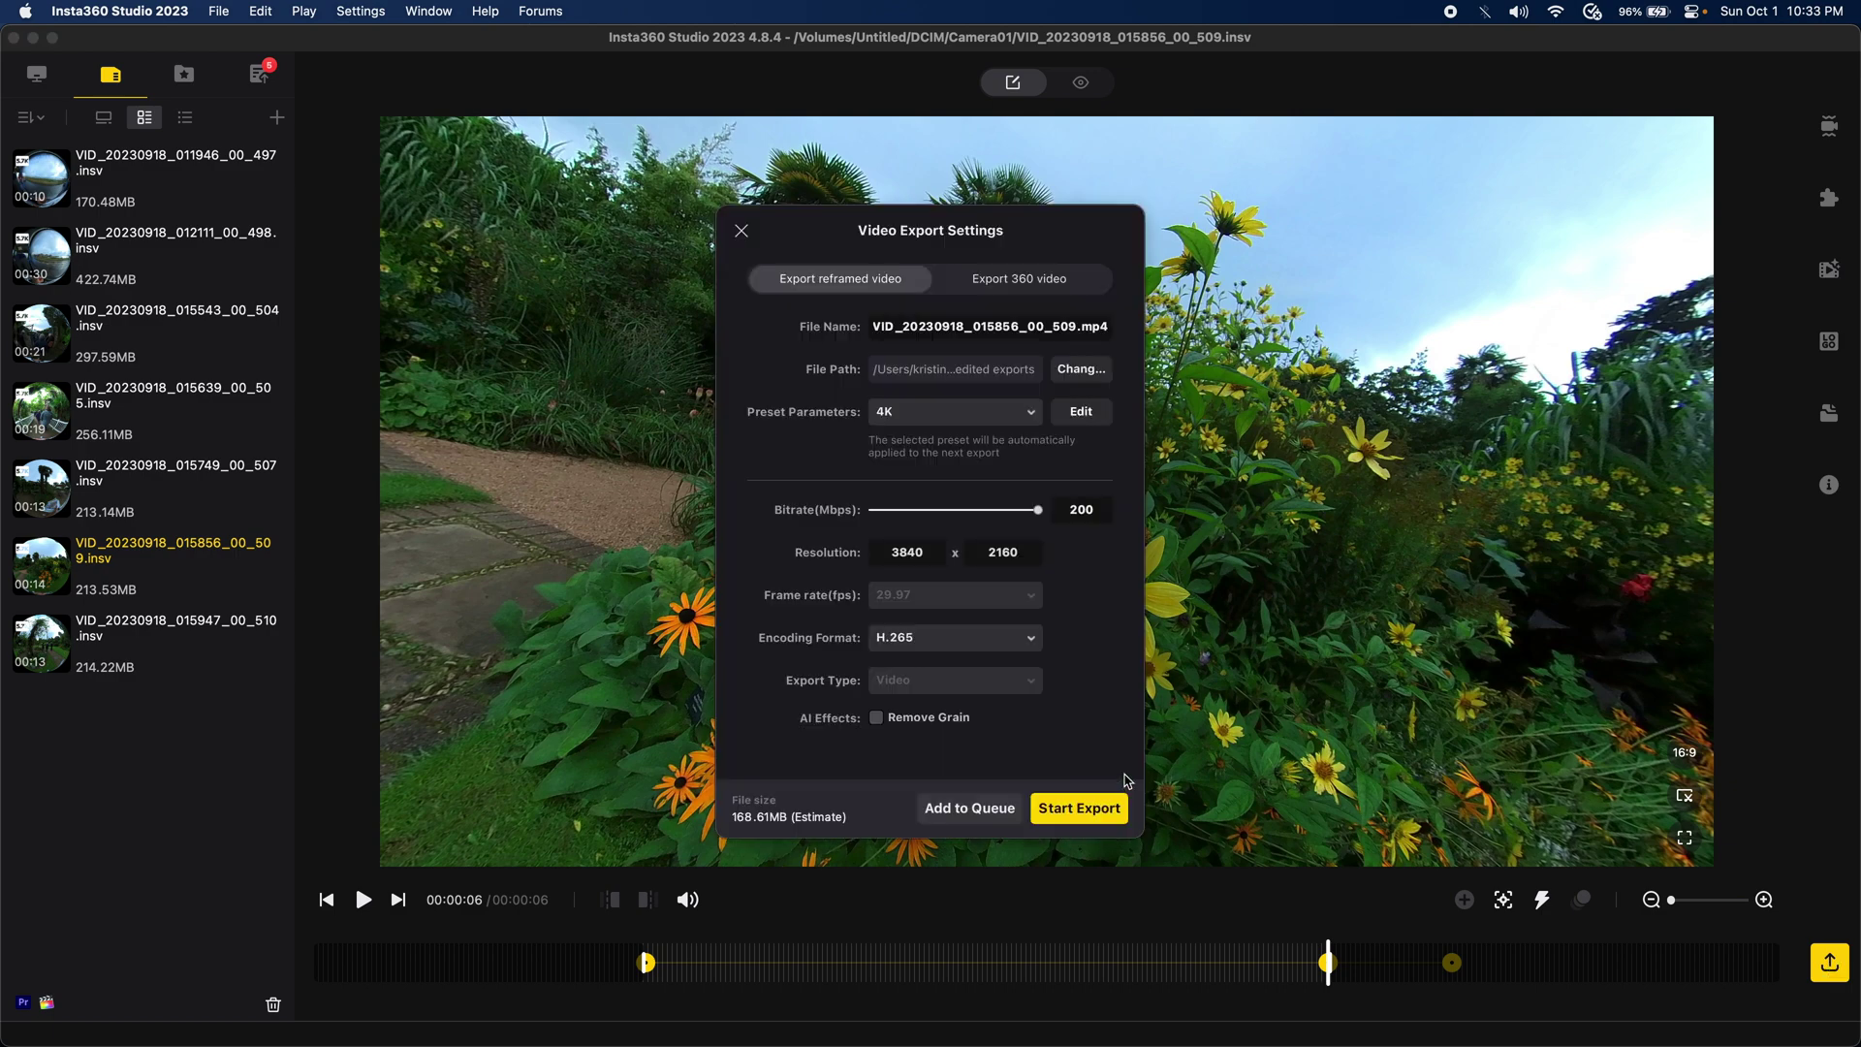
pyautogui.click(969, 809)
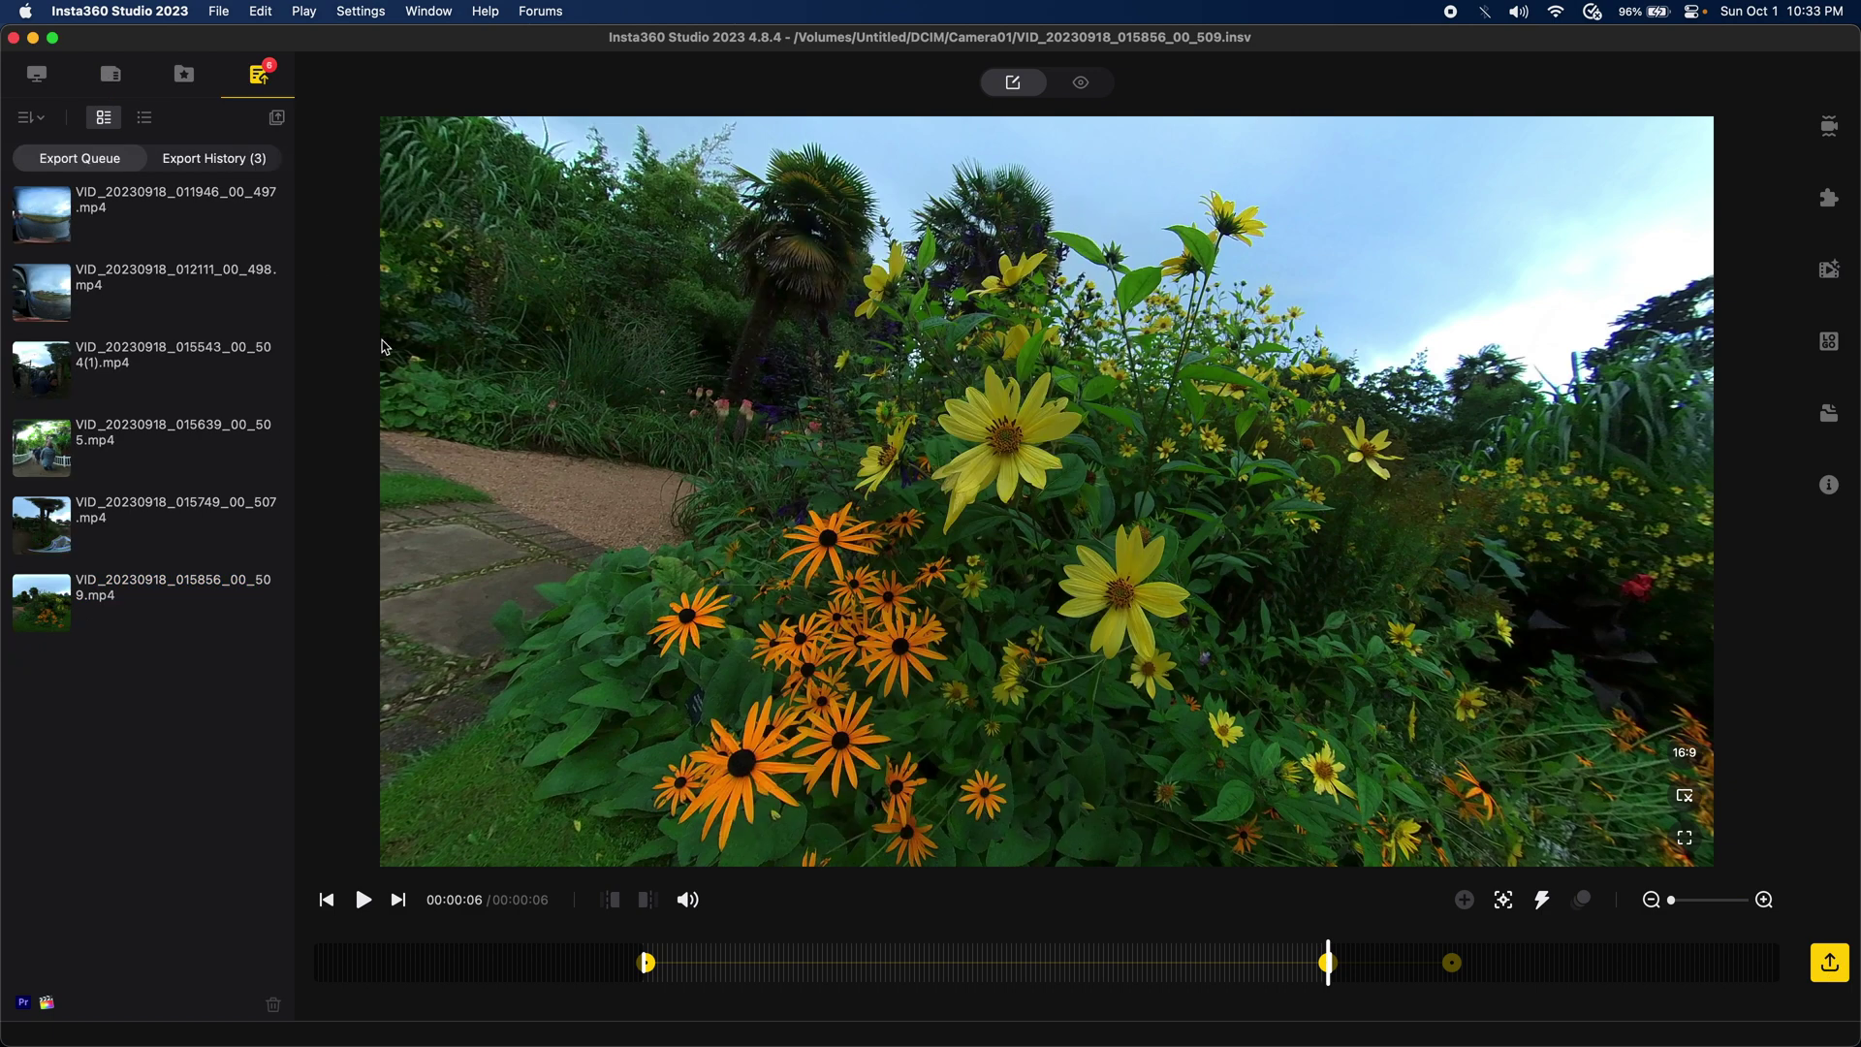
pyautogui.click(111, 77)
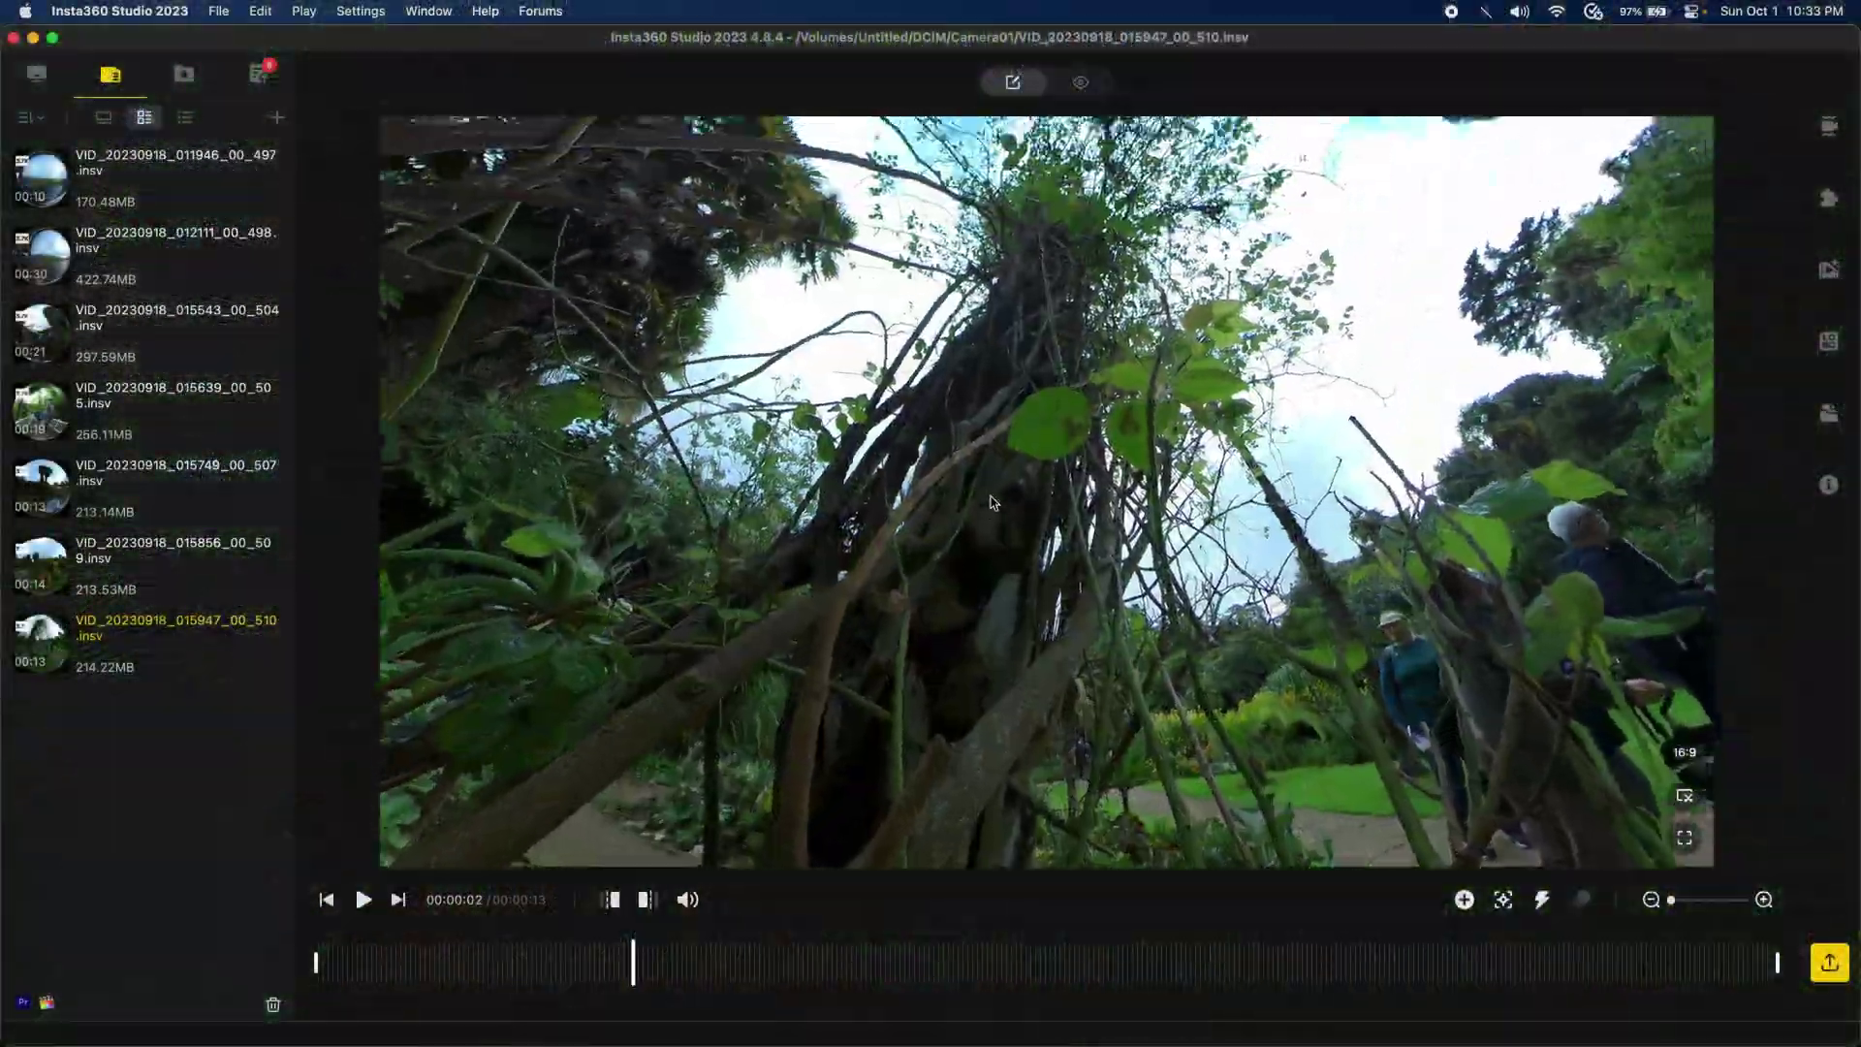
# - Tilt the 510 clip's view skyward, trim its start, and add a keyframe at 00:00:08
pyautogui.moveTo(993, 498); pyautogui.dragTo(998, 598)
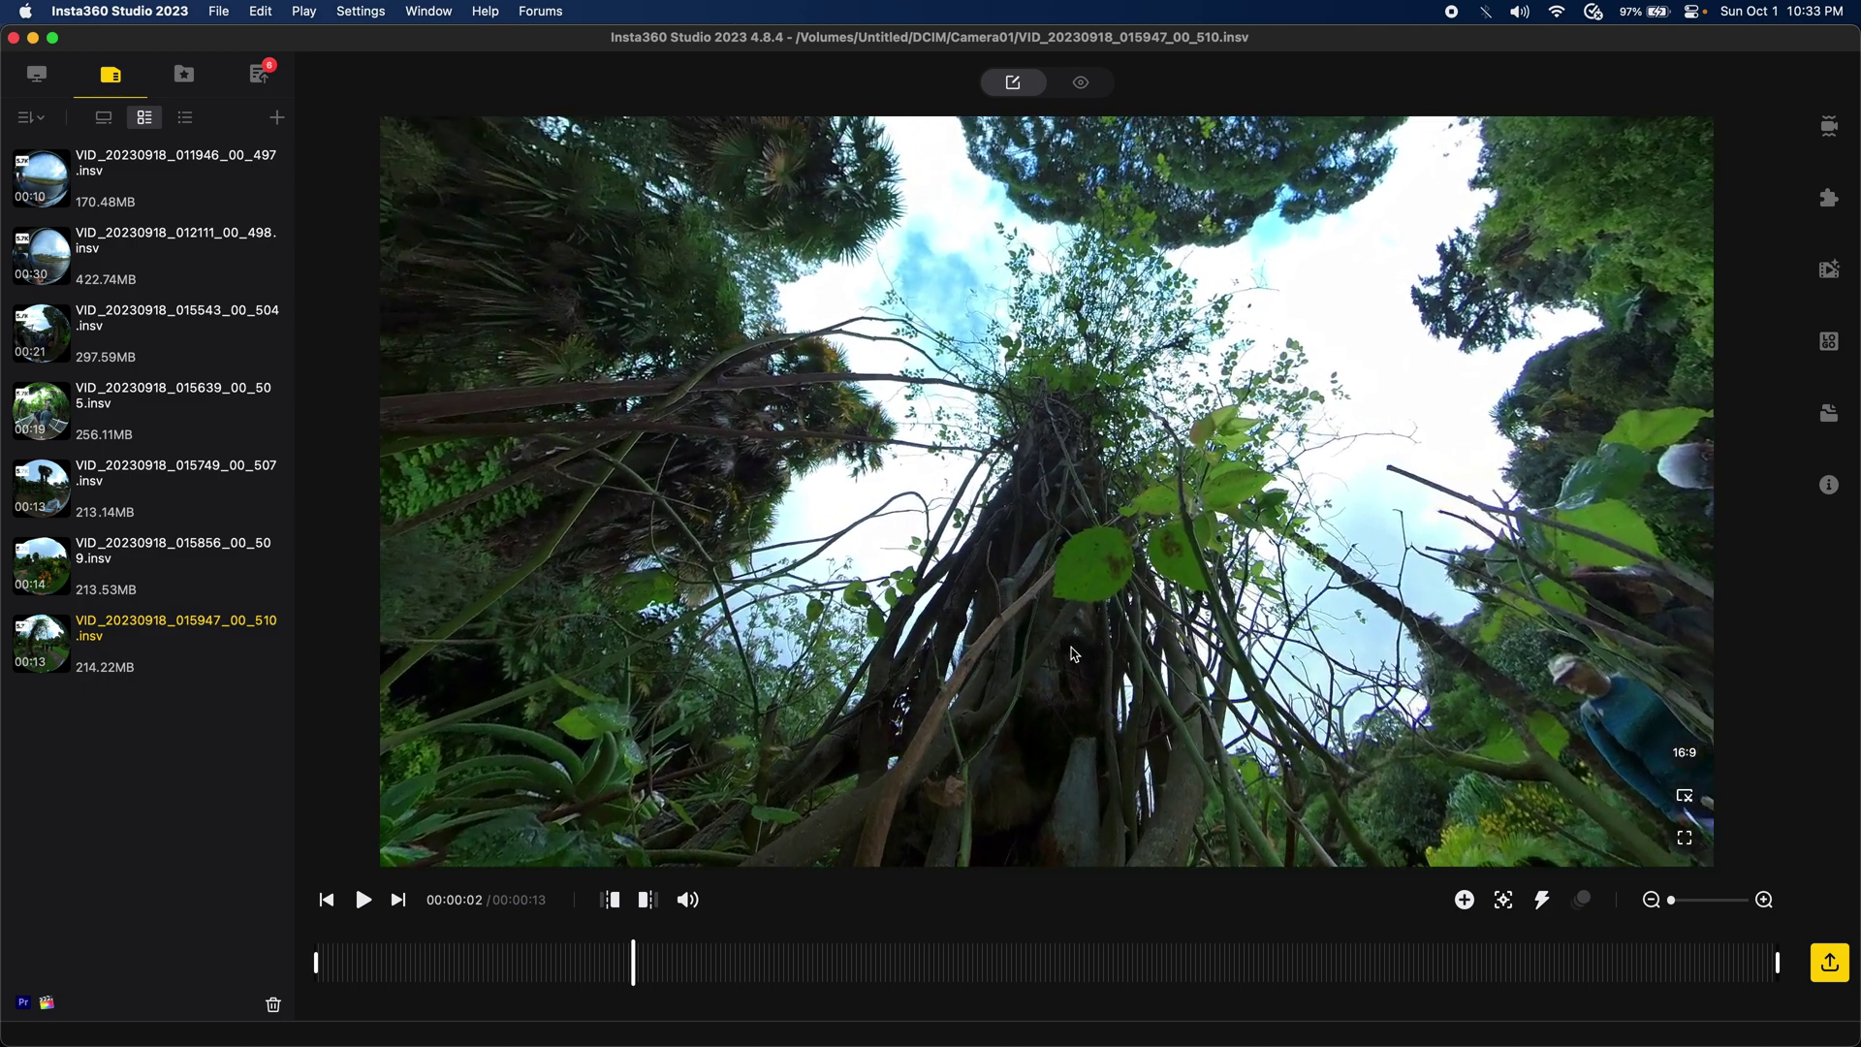
pyautogui.click(612, 900)
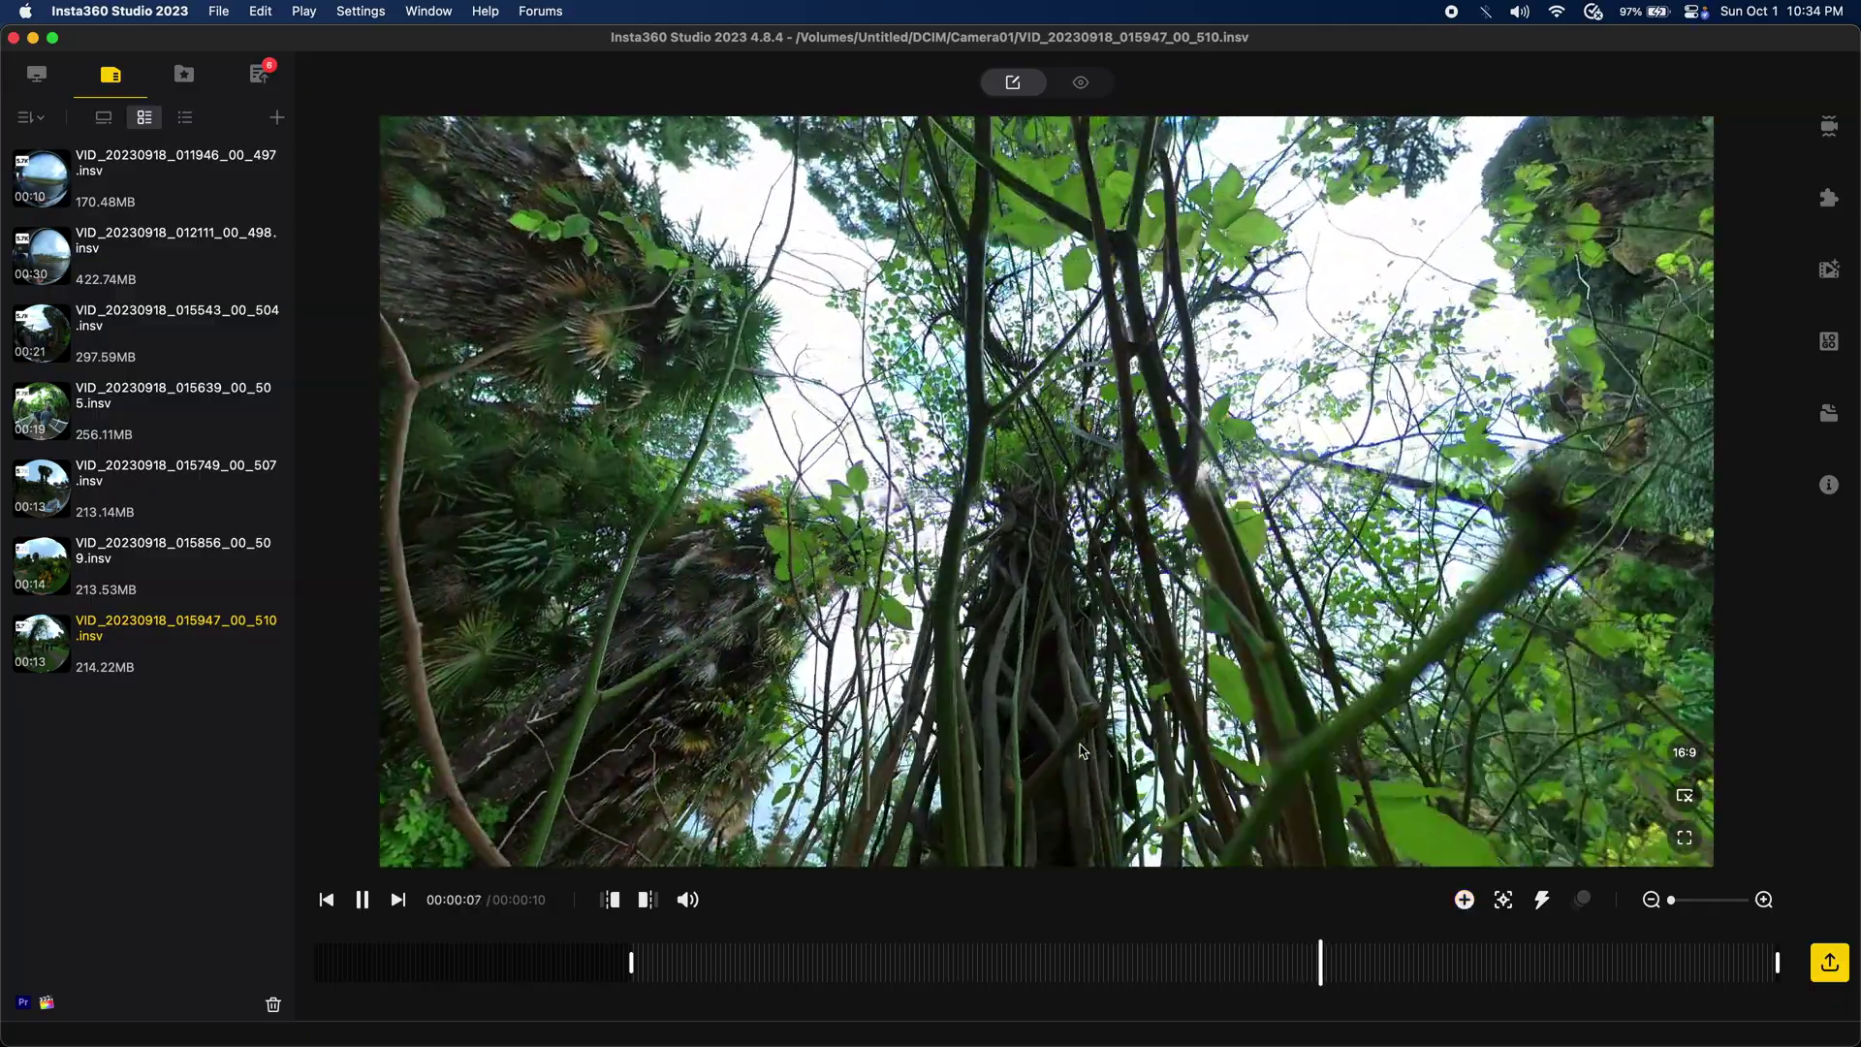
pyautogui.press('space')
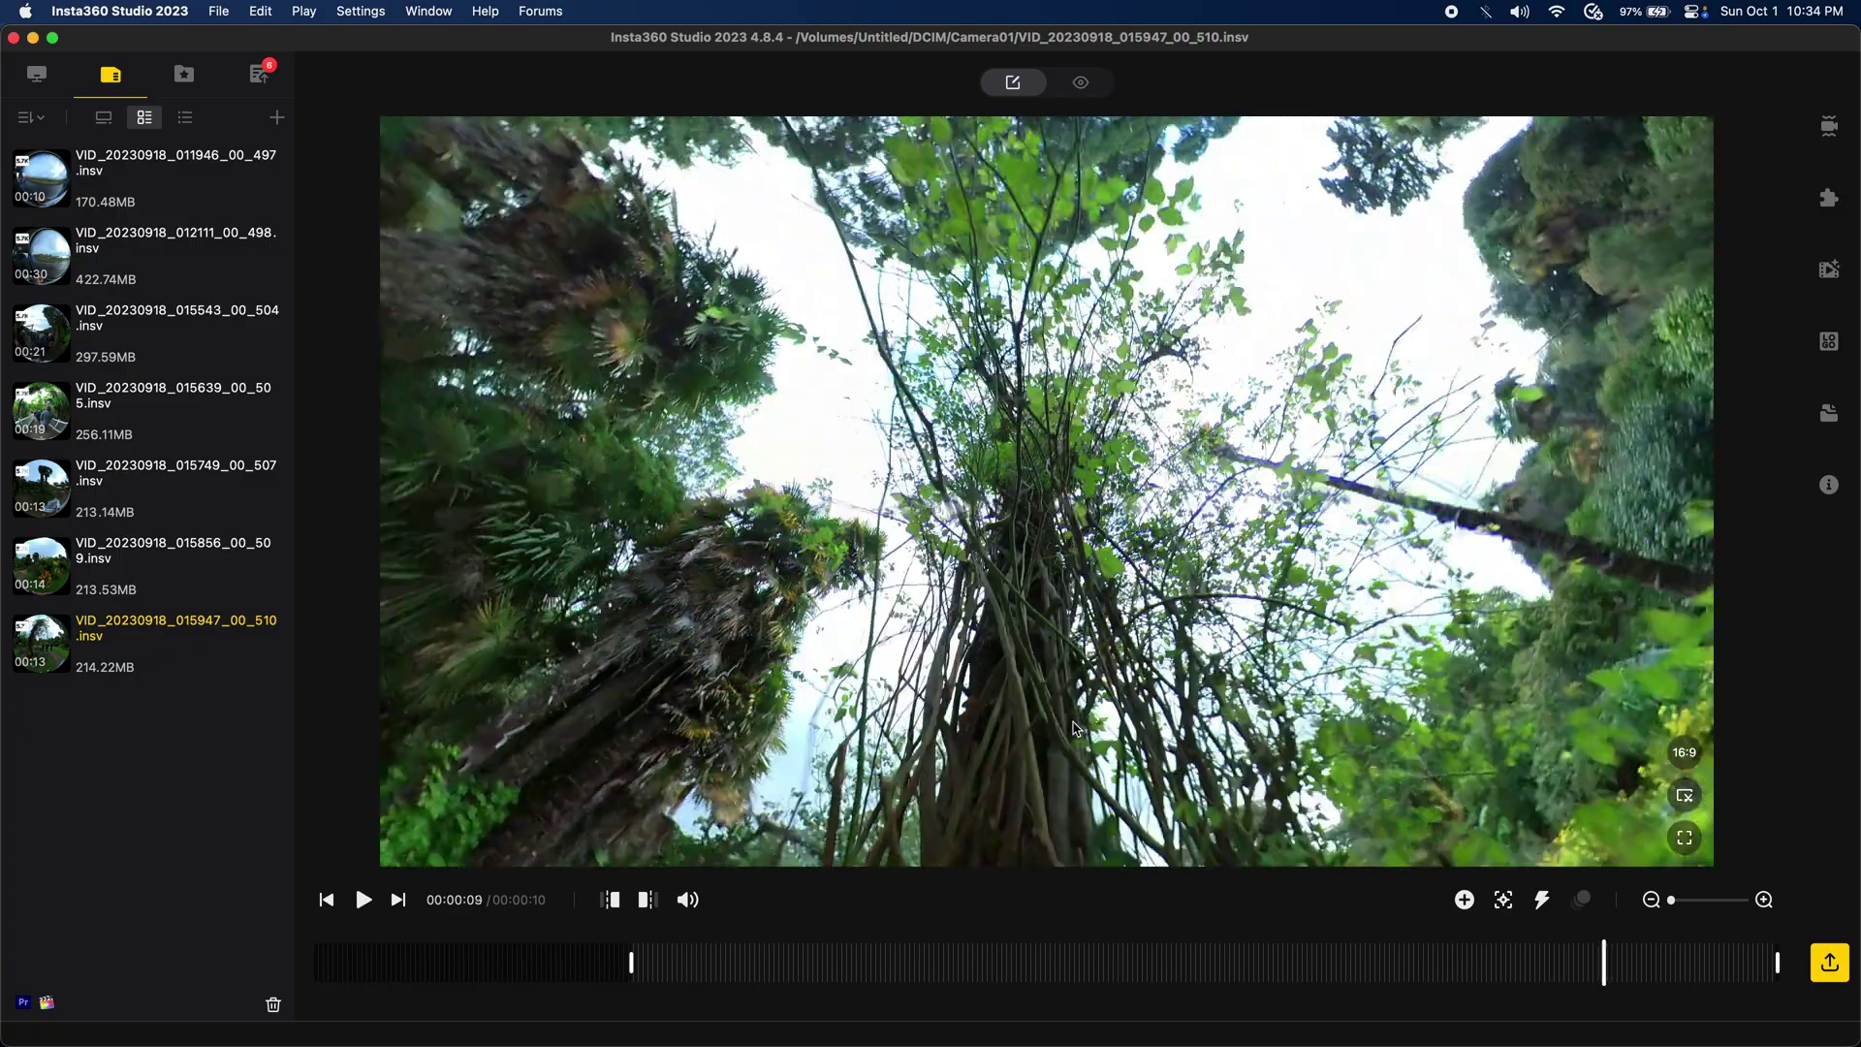
pyautogui.press('space')
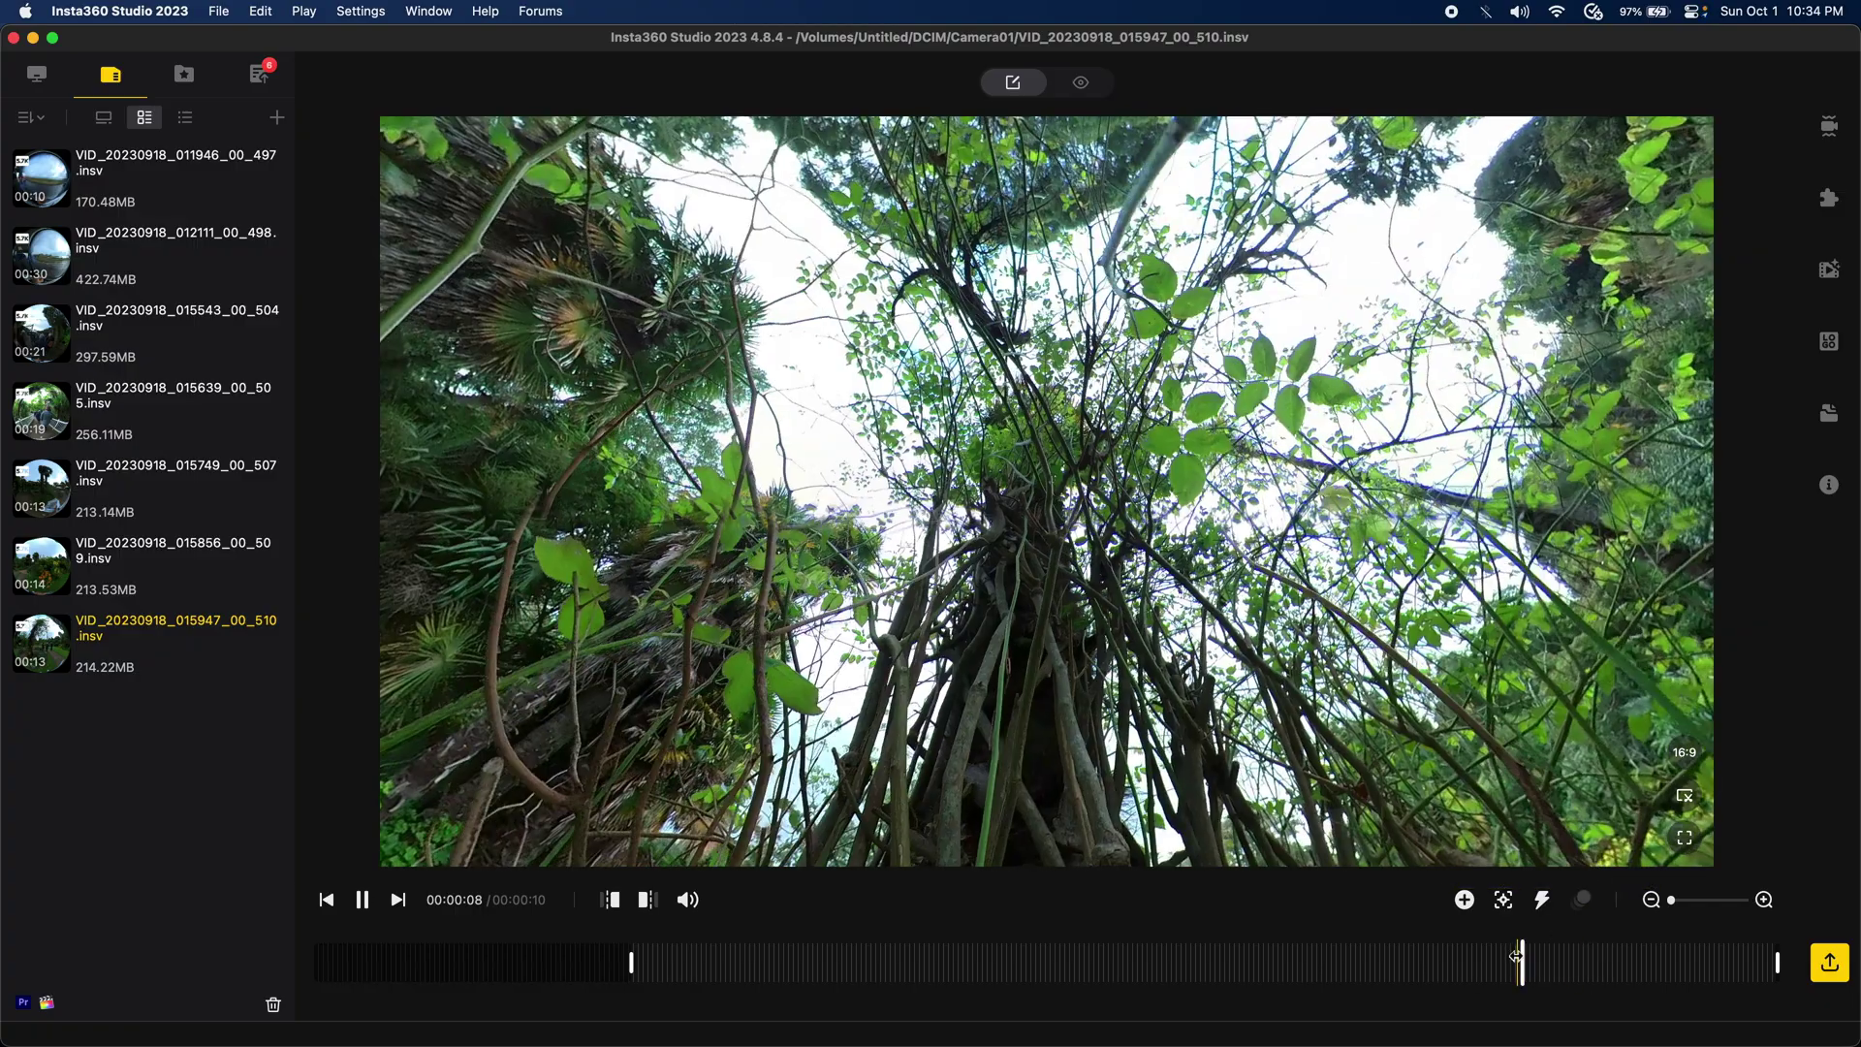
pyautogui.press('space')
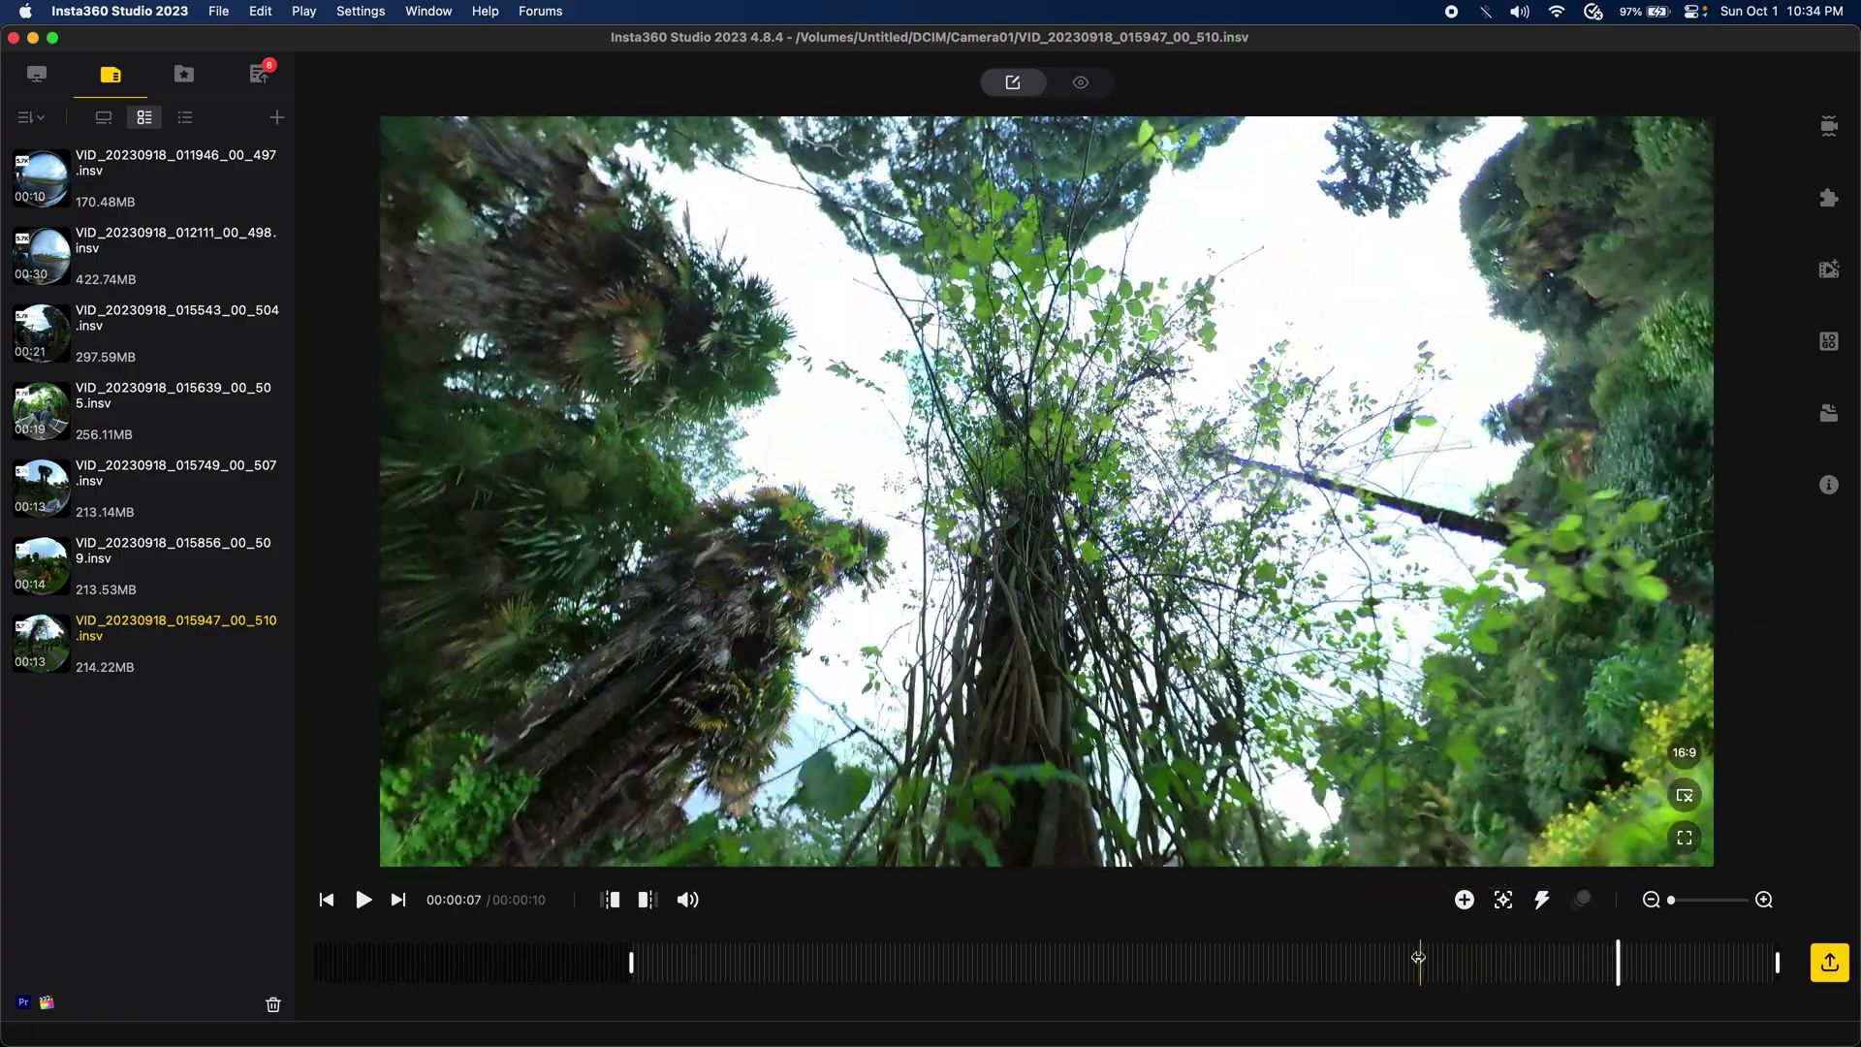
pyautogui.click(1420, 960)
pyautogui.press('space')
pyautogui.press('space')
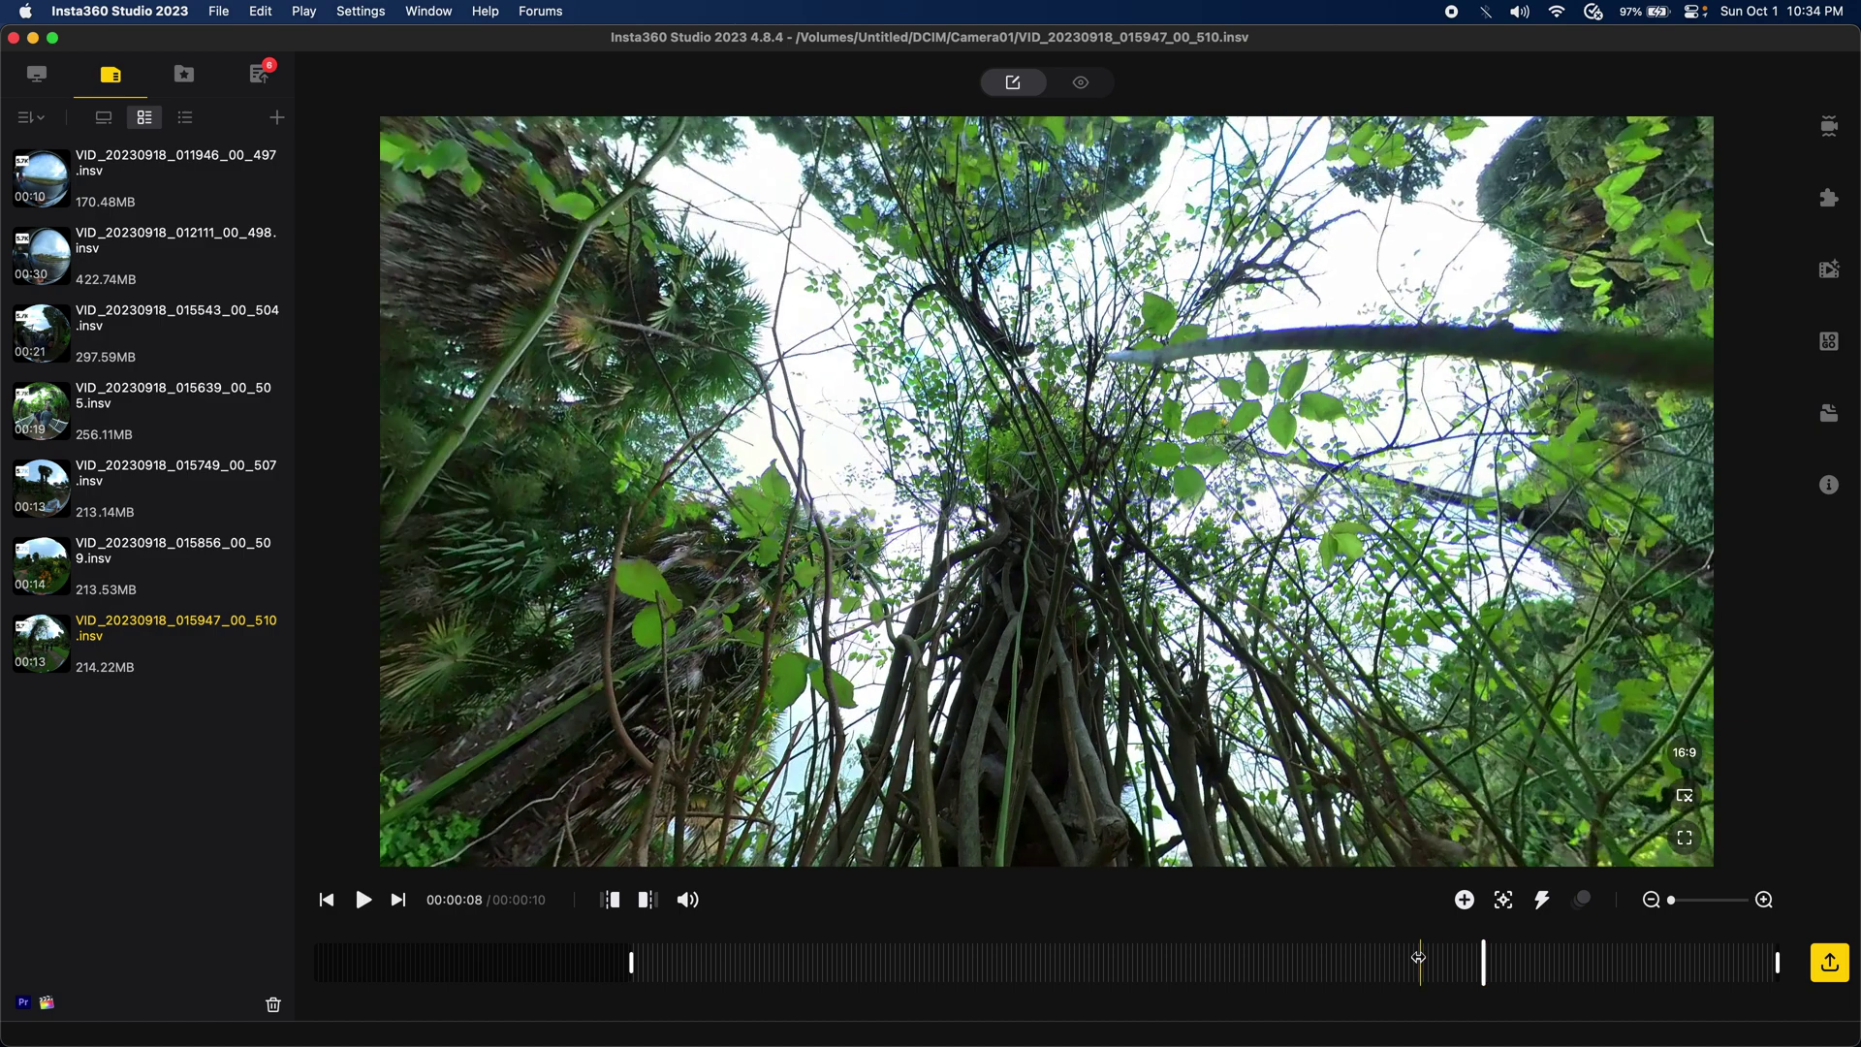
pyautogui.press('space')
pyautogui.press('space')
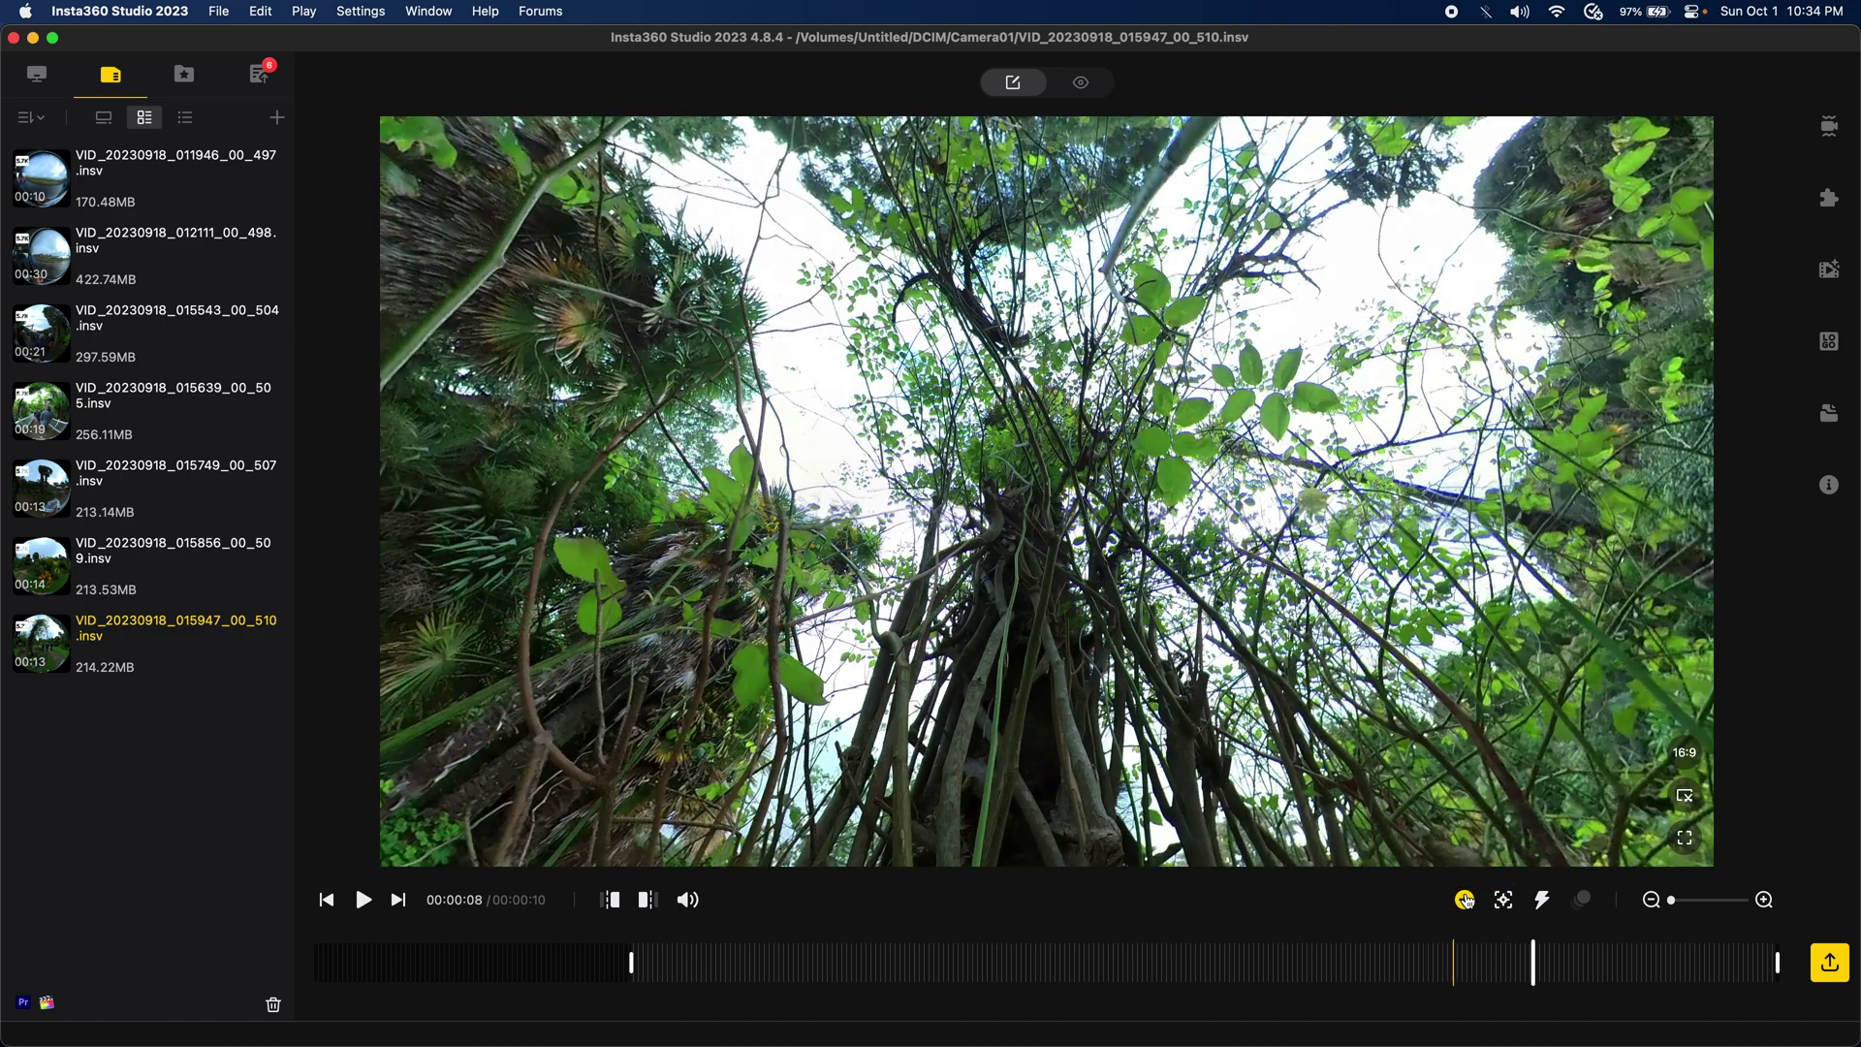
pyautogui.click(1465, 900)
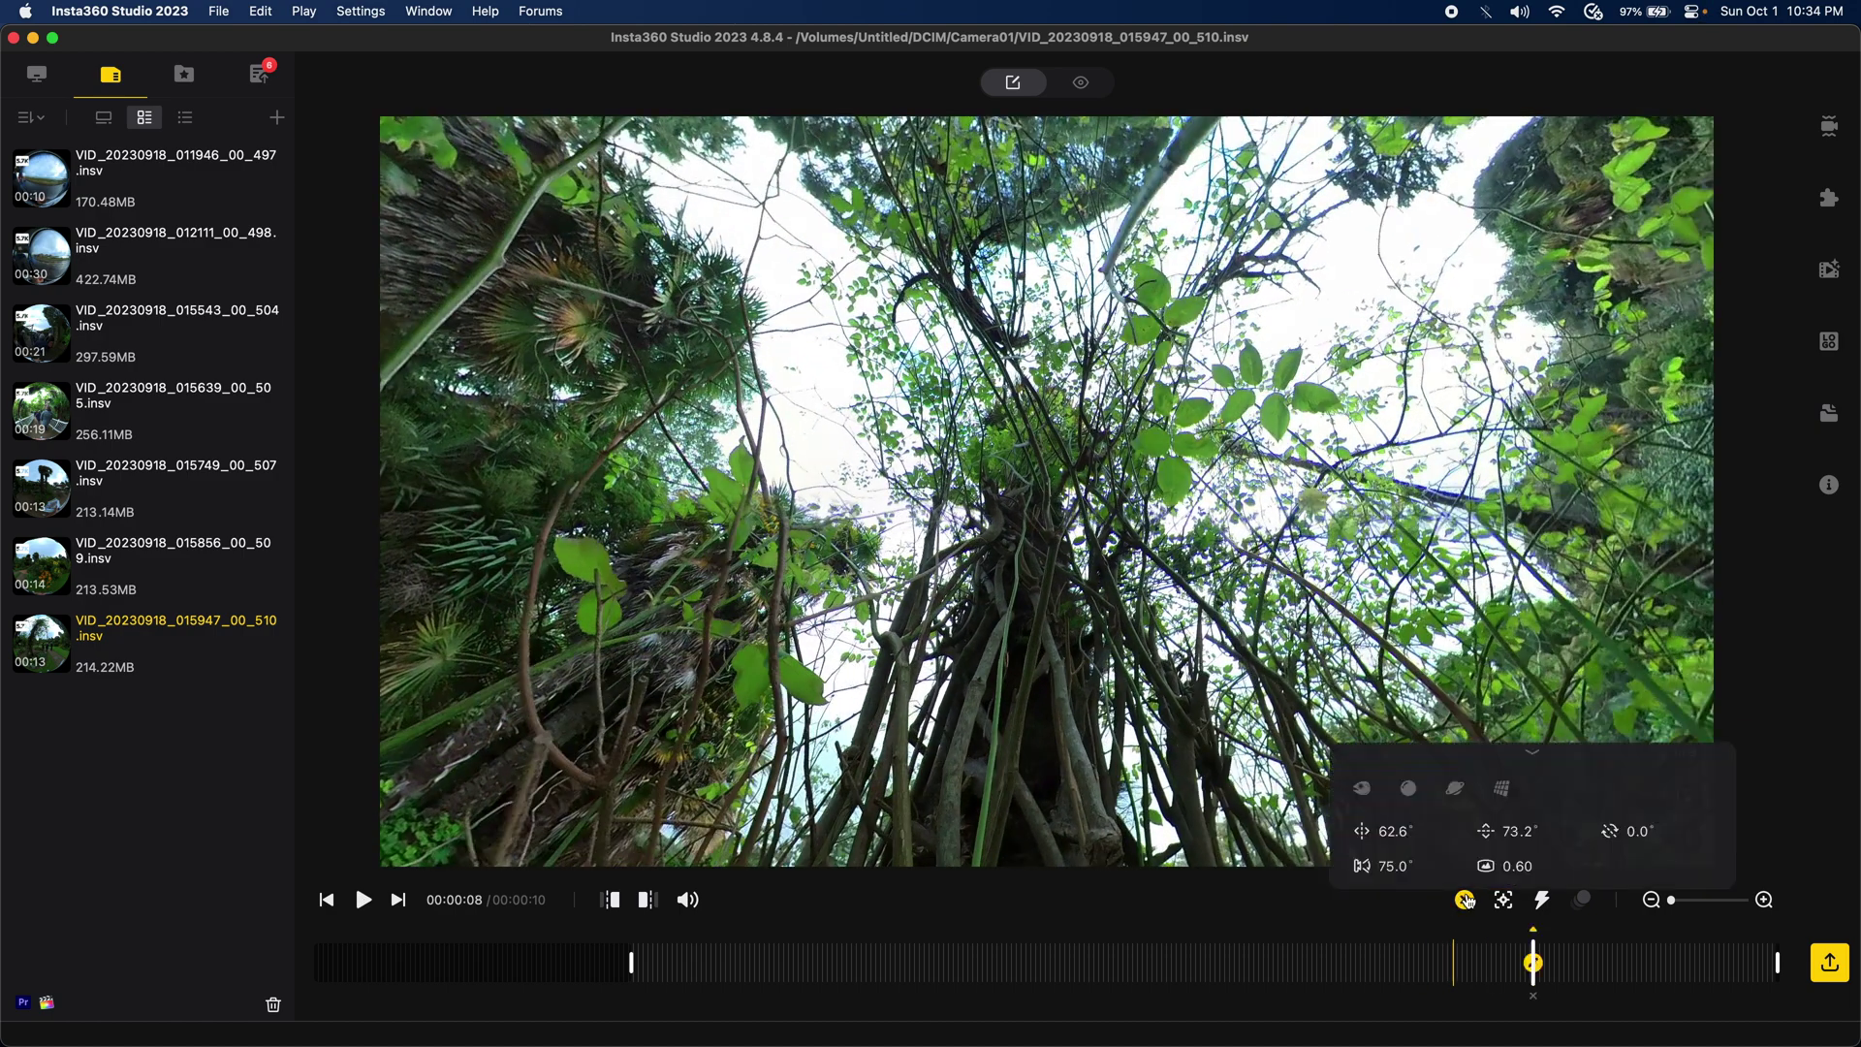
# - Trim the clip end at 8 seconds and add a start keyframe aimed up at the sky
pyautogui.click(646, 900)
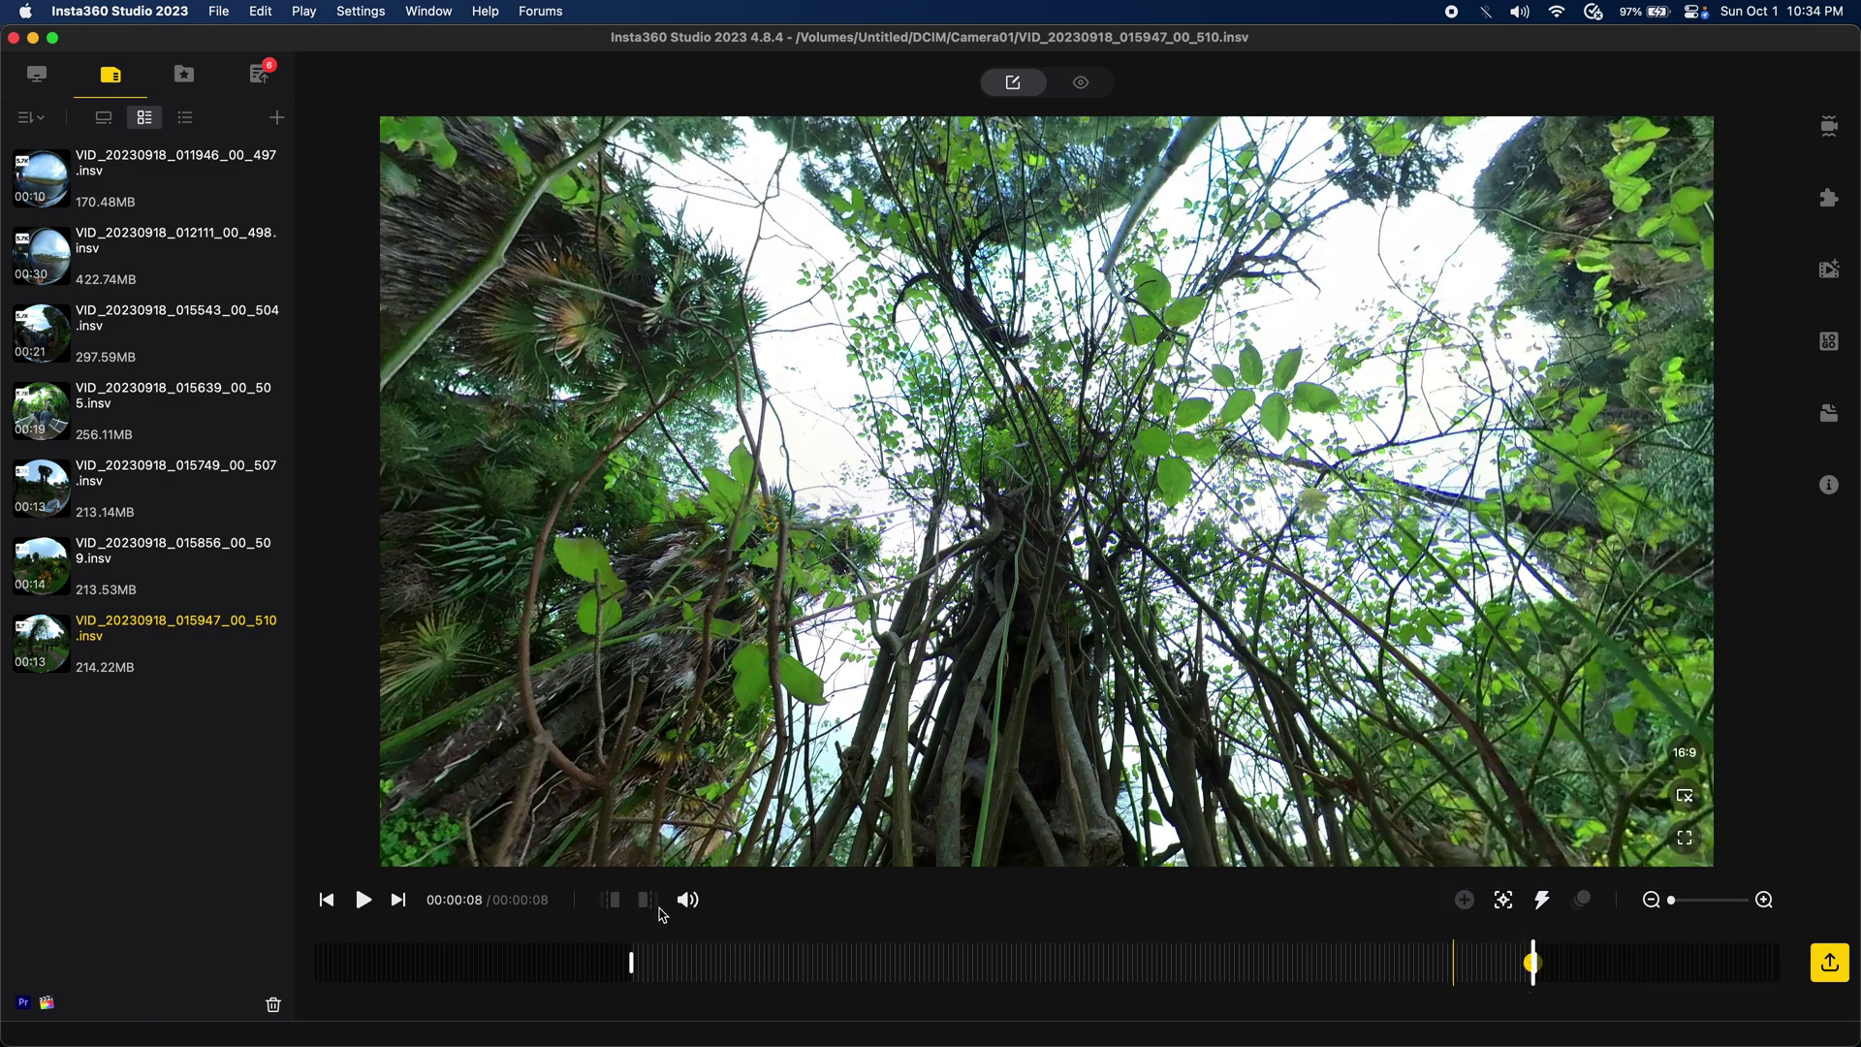
pyautogui.click(325, 900)
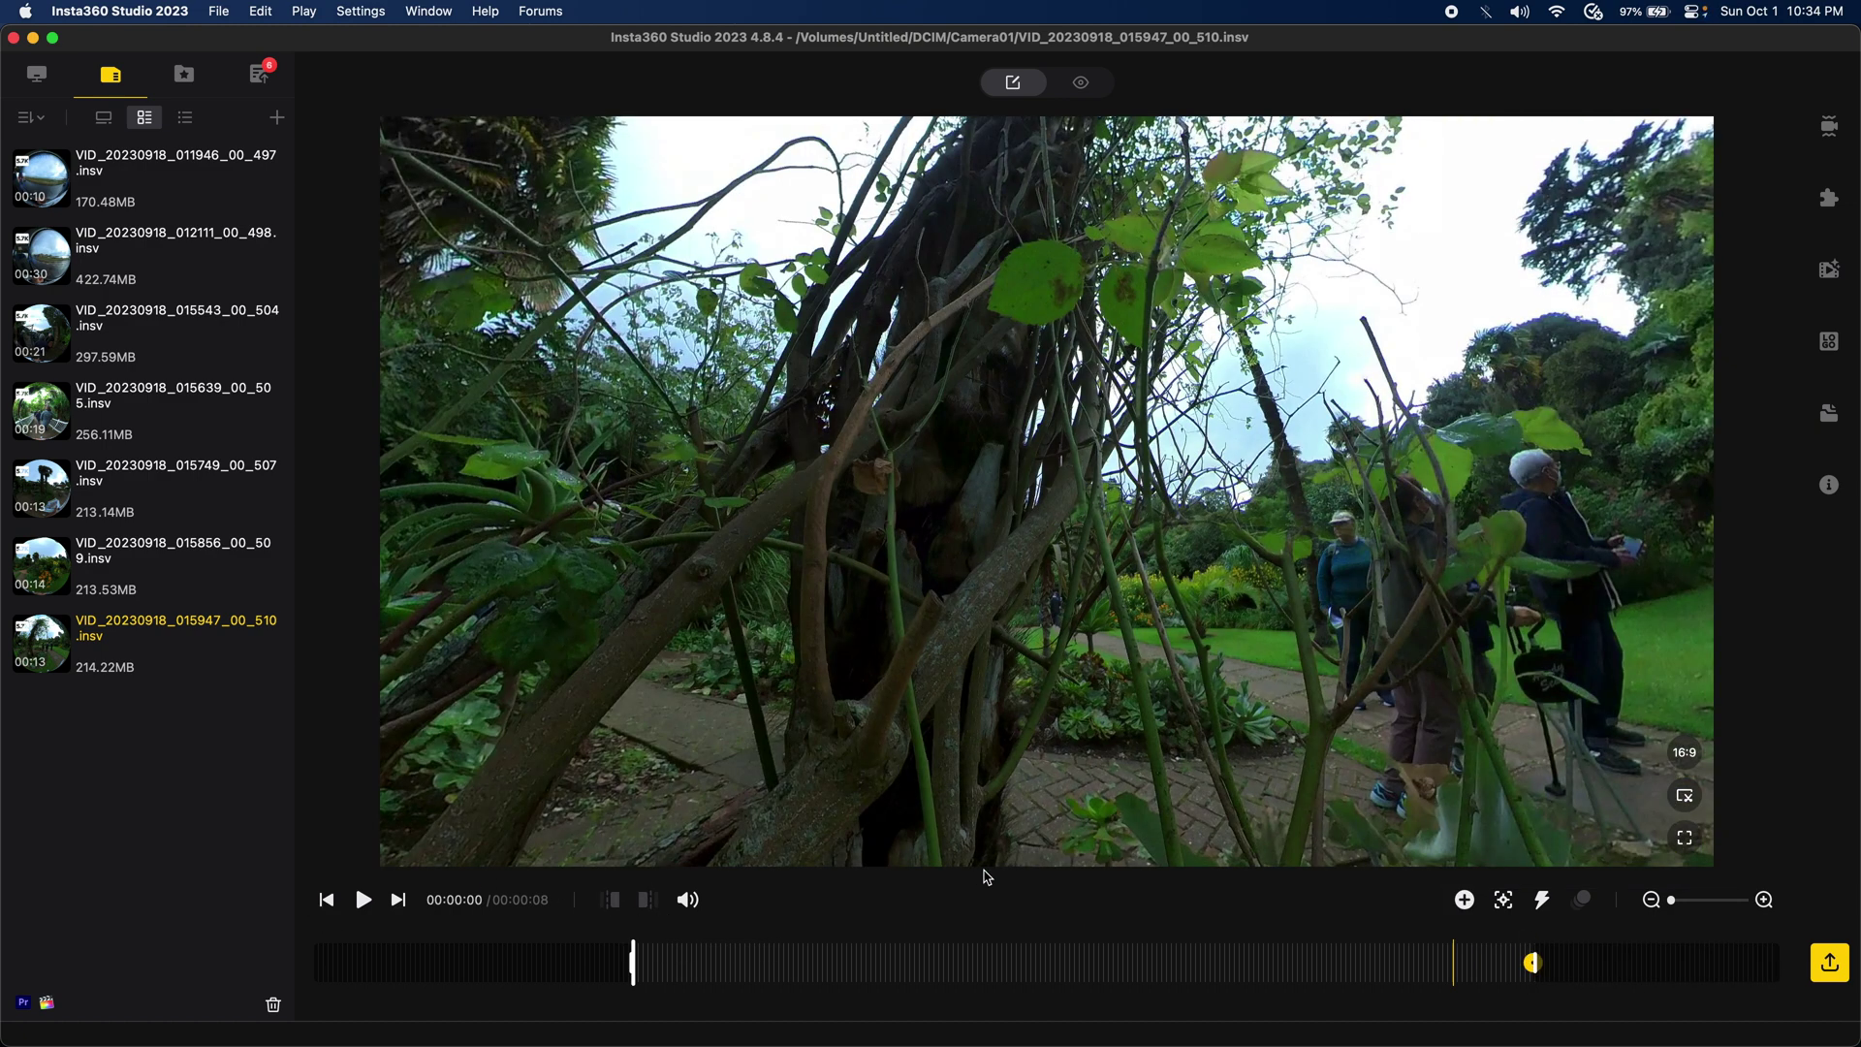
pyautogui.click(1463, 900)
pyautogui.moveTo(1152, 415); pyautogui.dragTo(1195, 781)
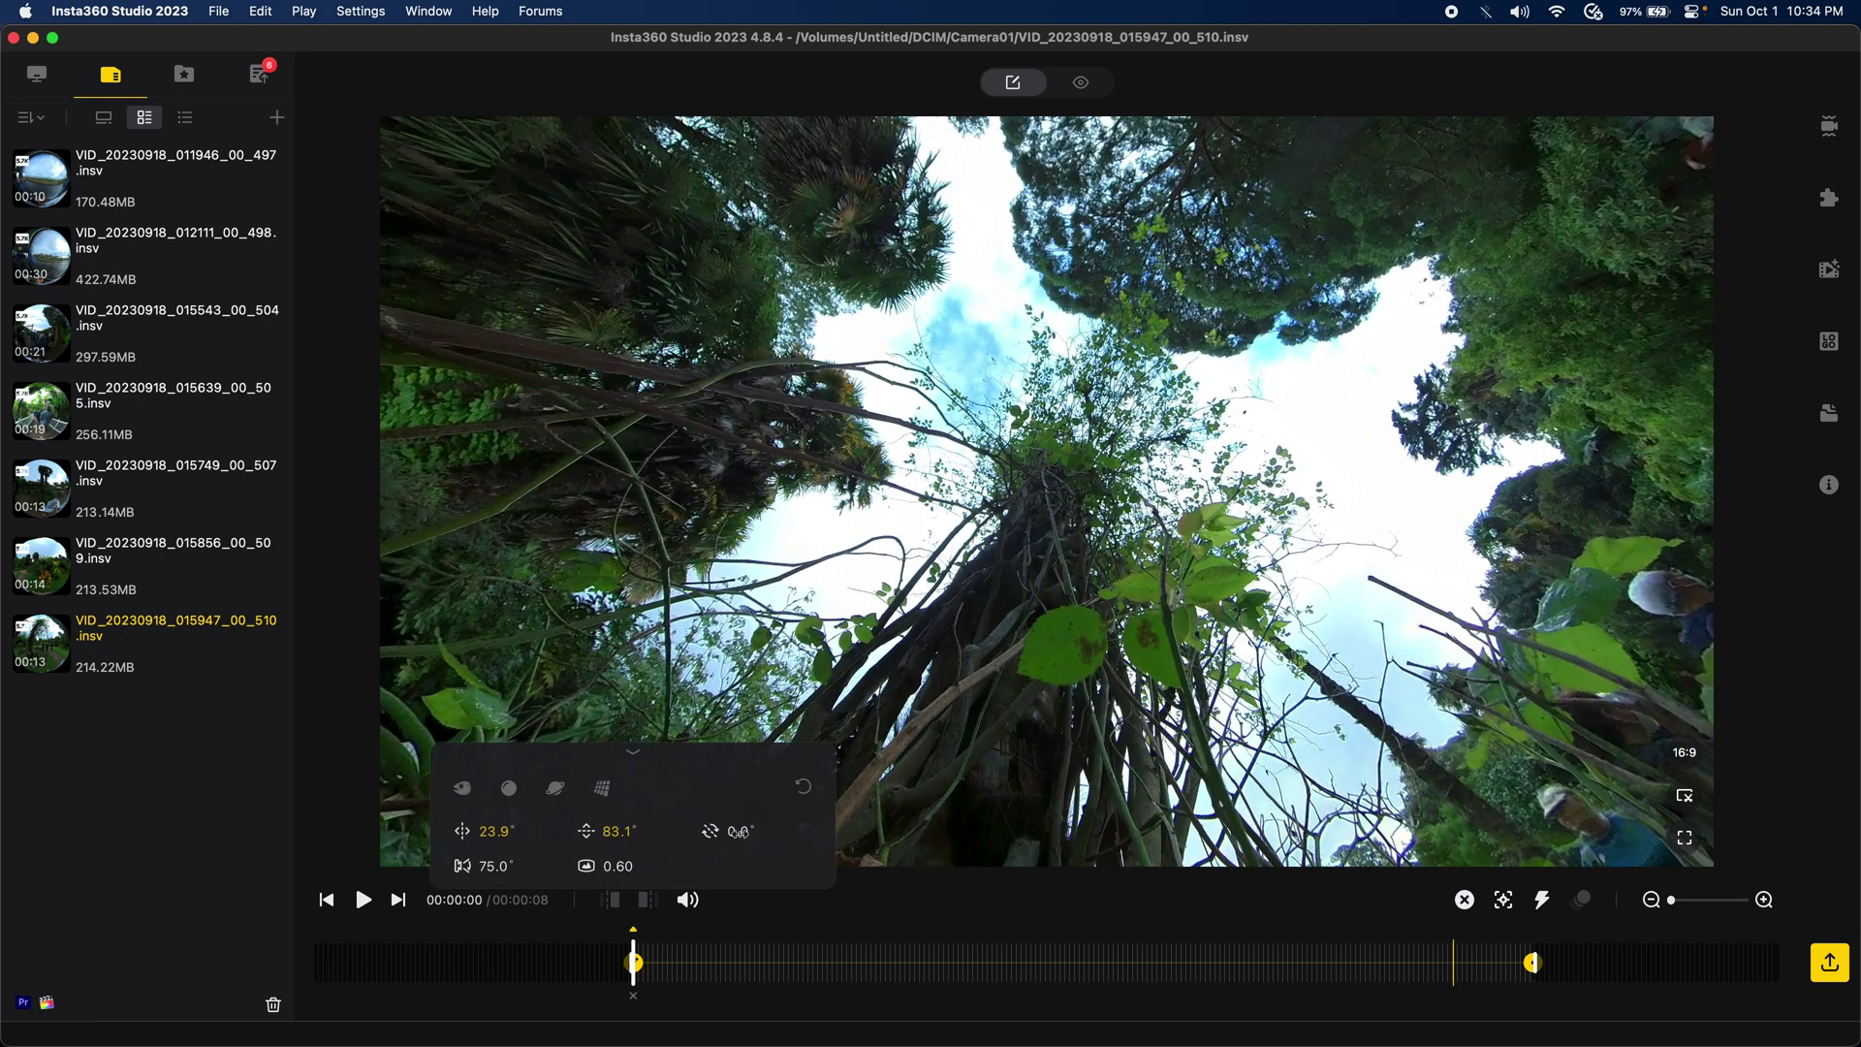
pyautogui.scroll(-10, 739, 832)
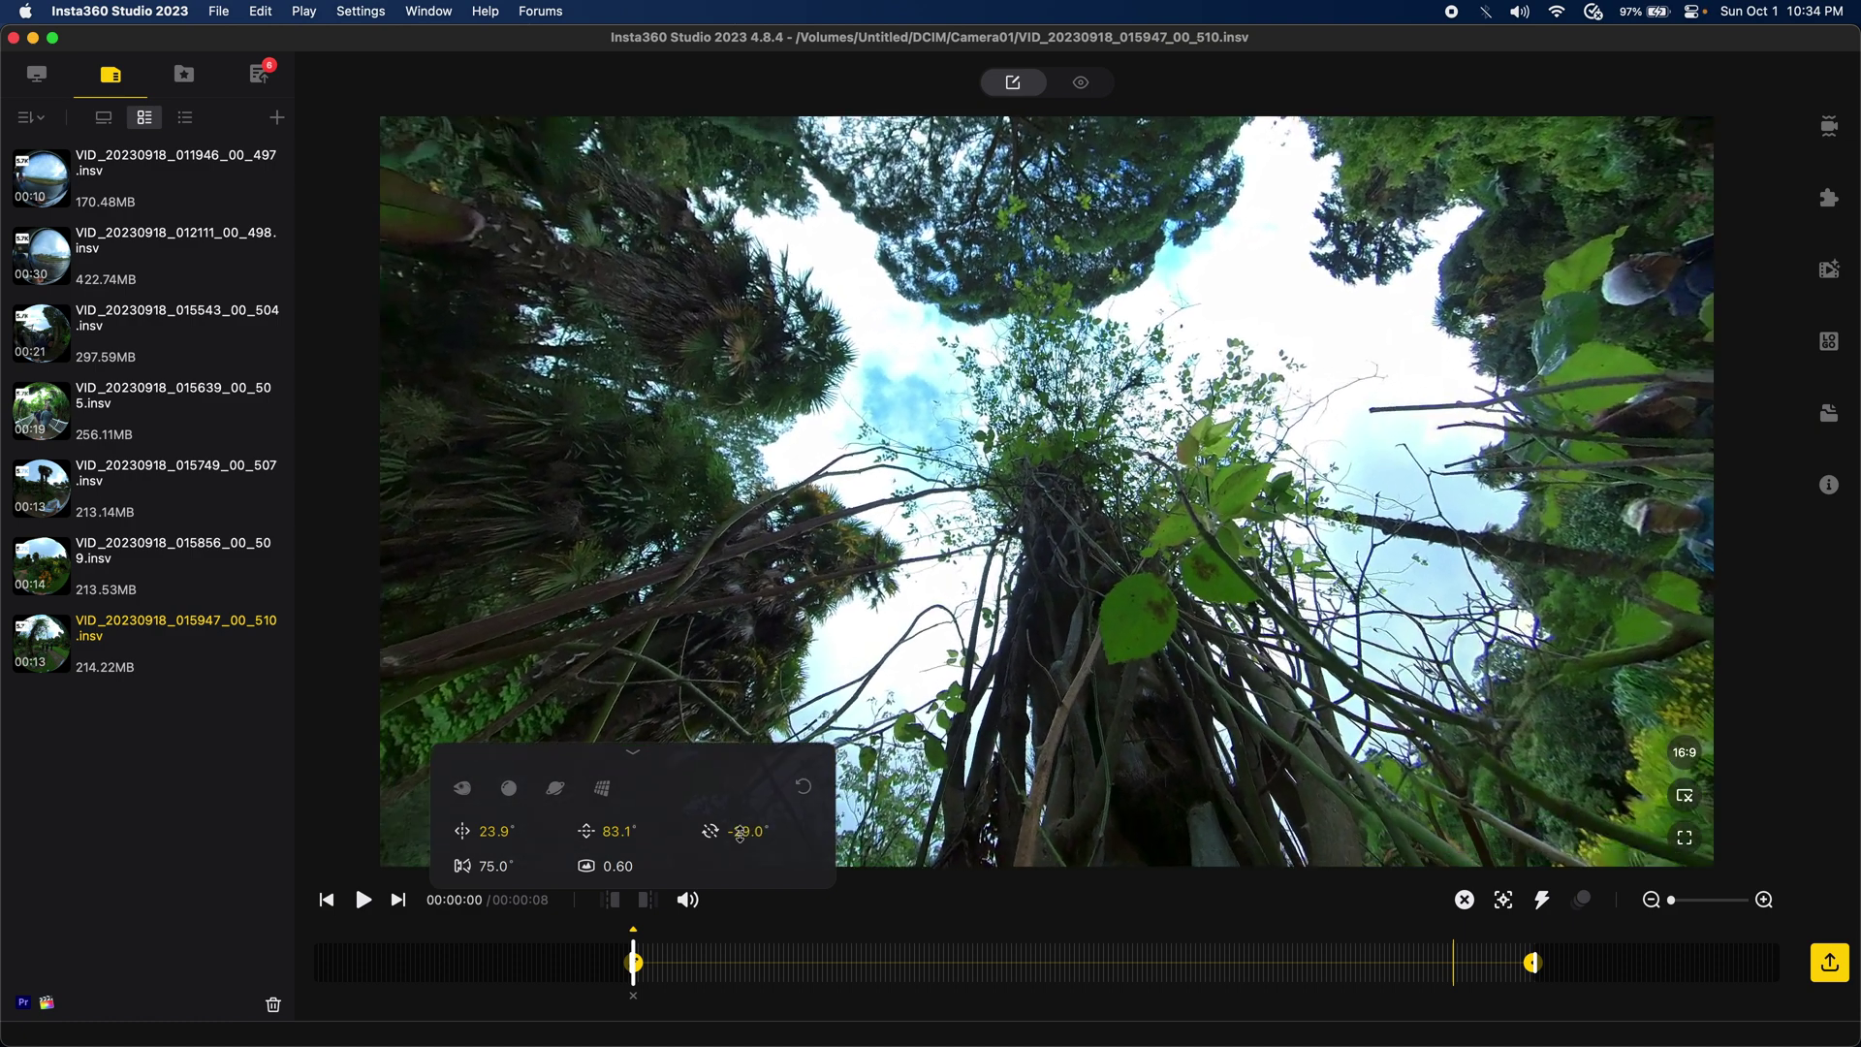
pyautogui.scroll(-2, 739, 832)
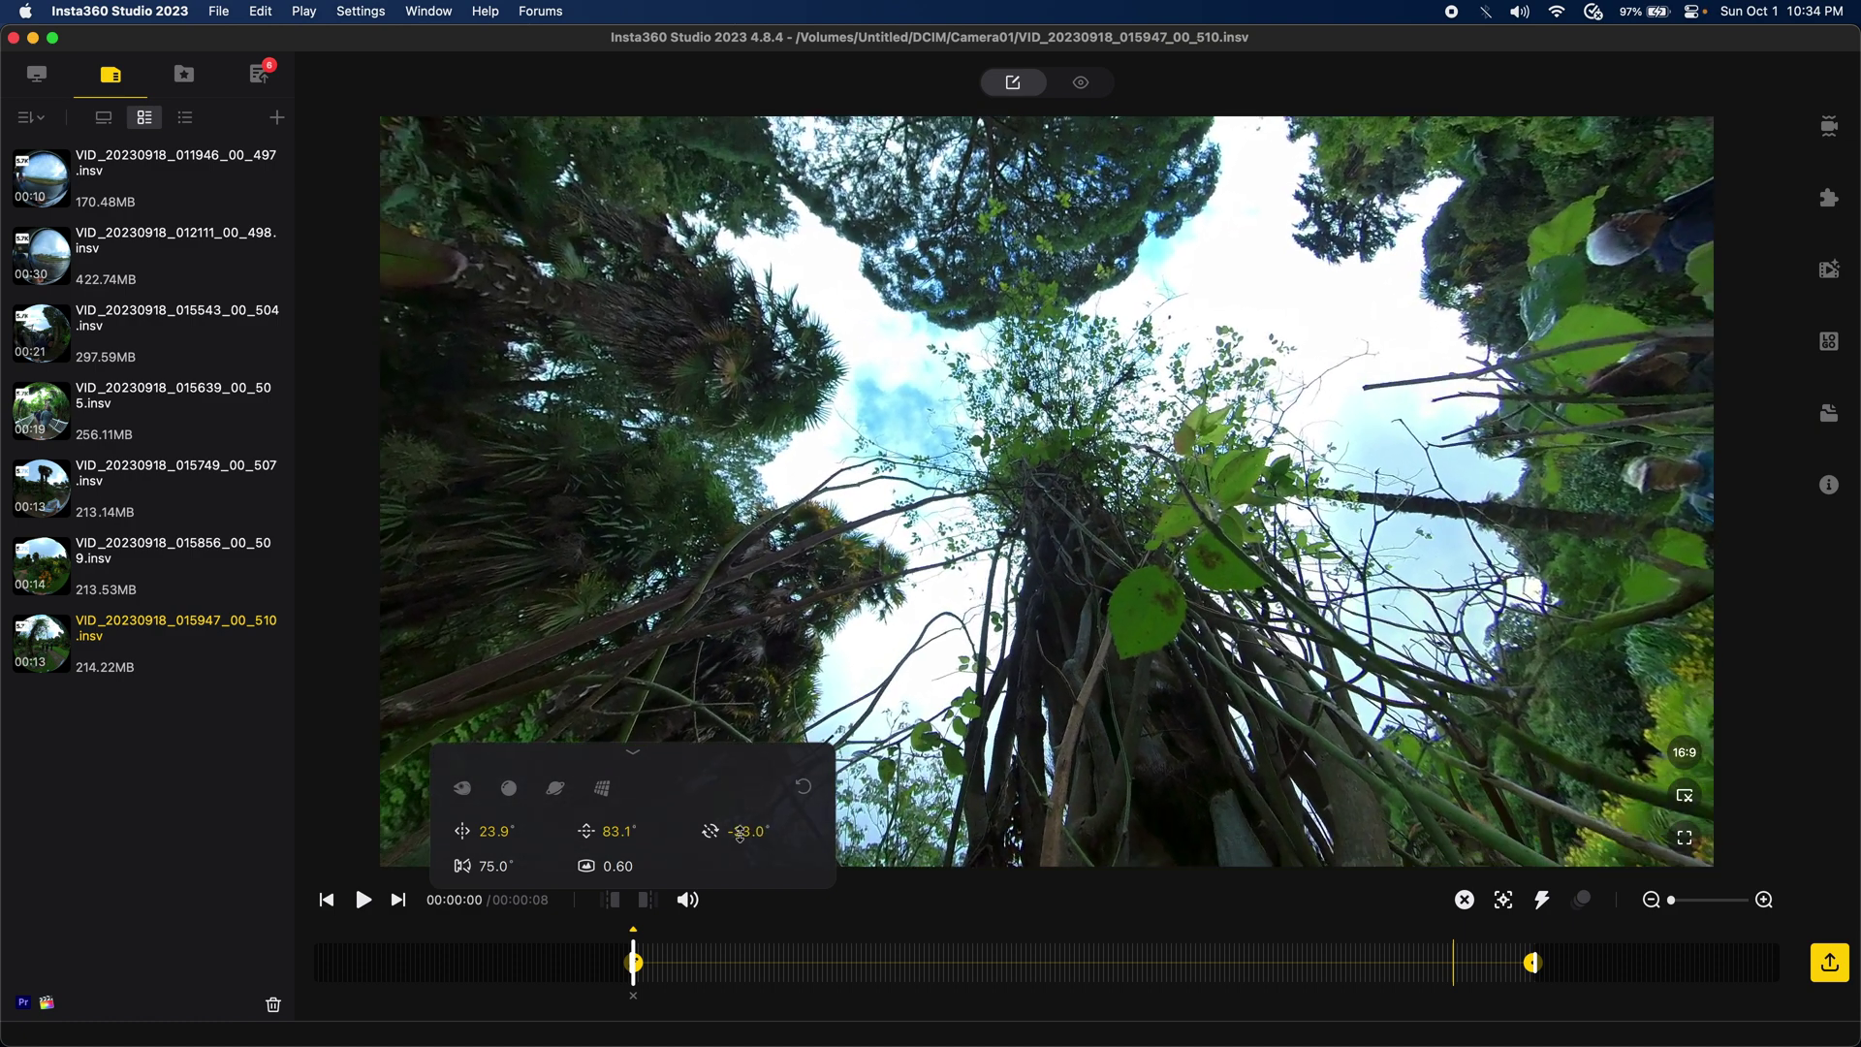
# - Add a keyframe at 3 seconds aimed further up into the canopy
pyautogui.click(833, 952)
pyautogui.click(914, 962)
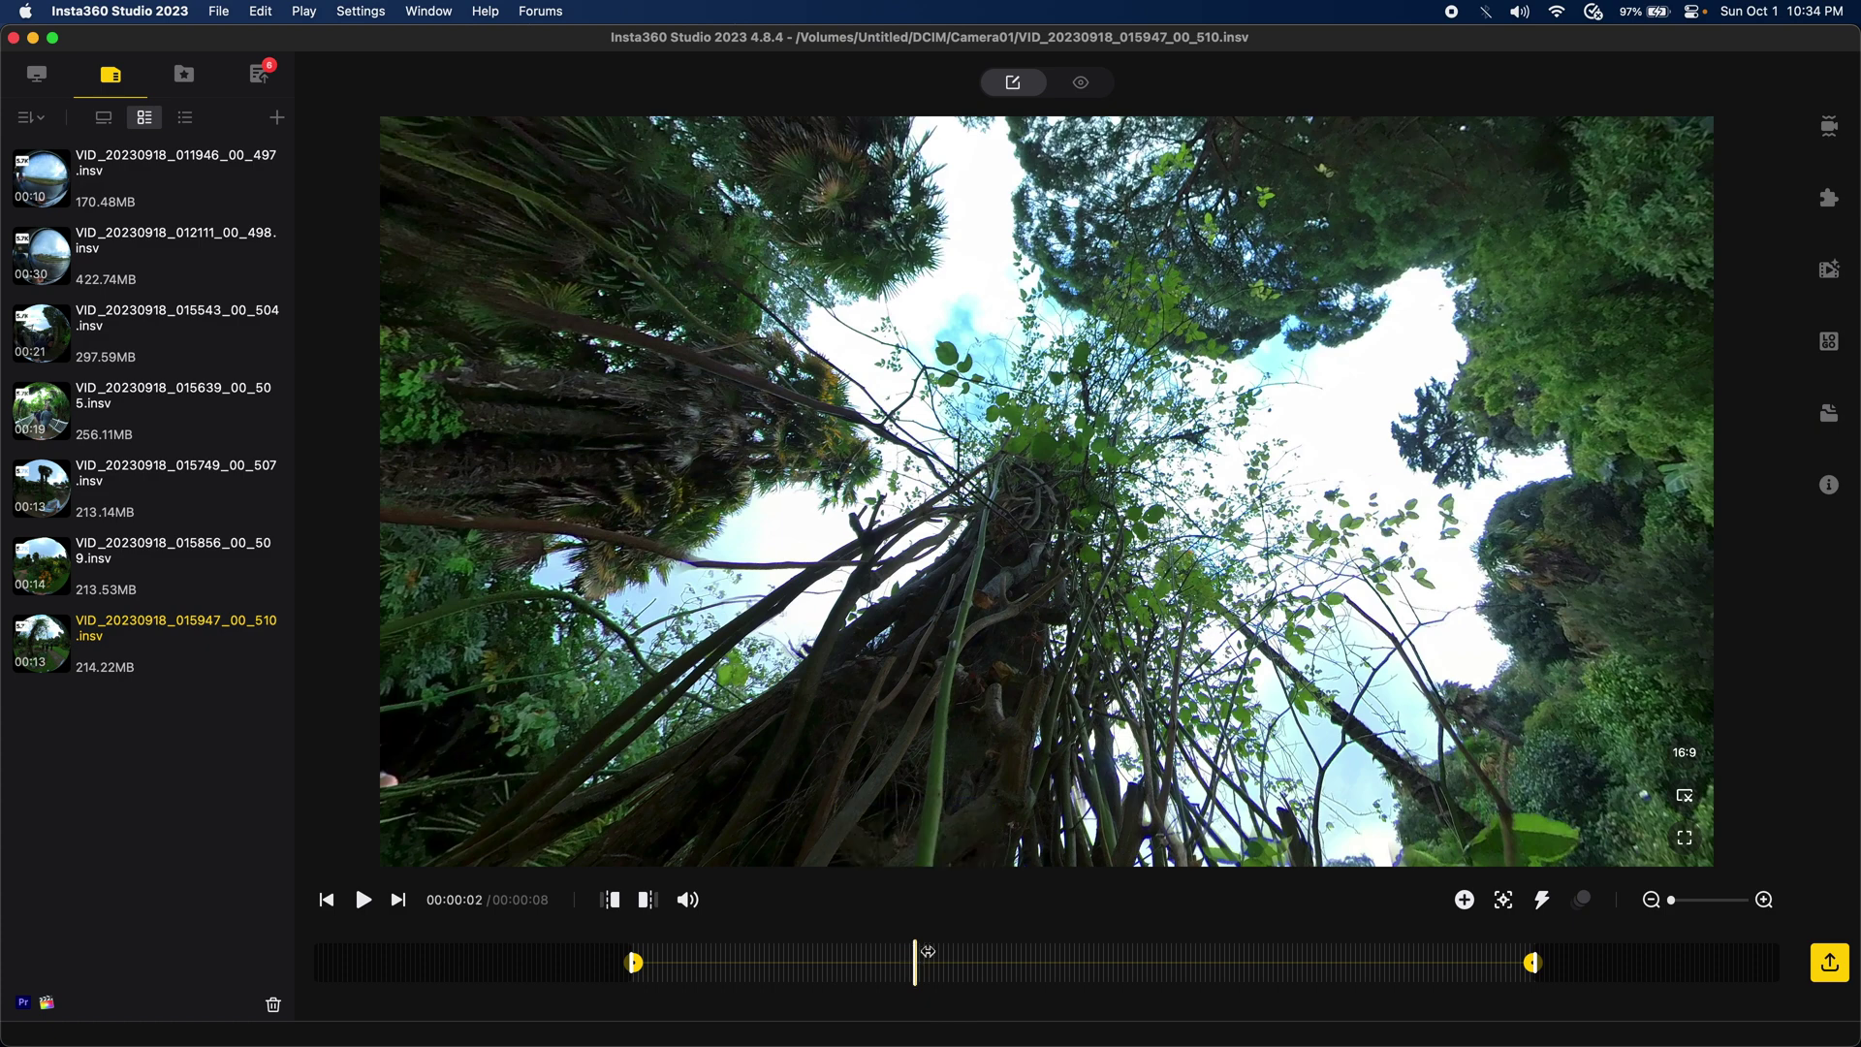
pyautogui.click(984, 962)
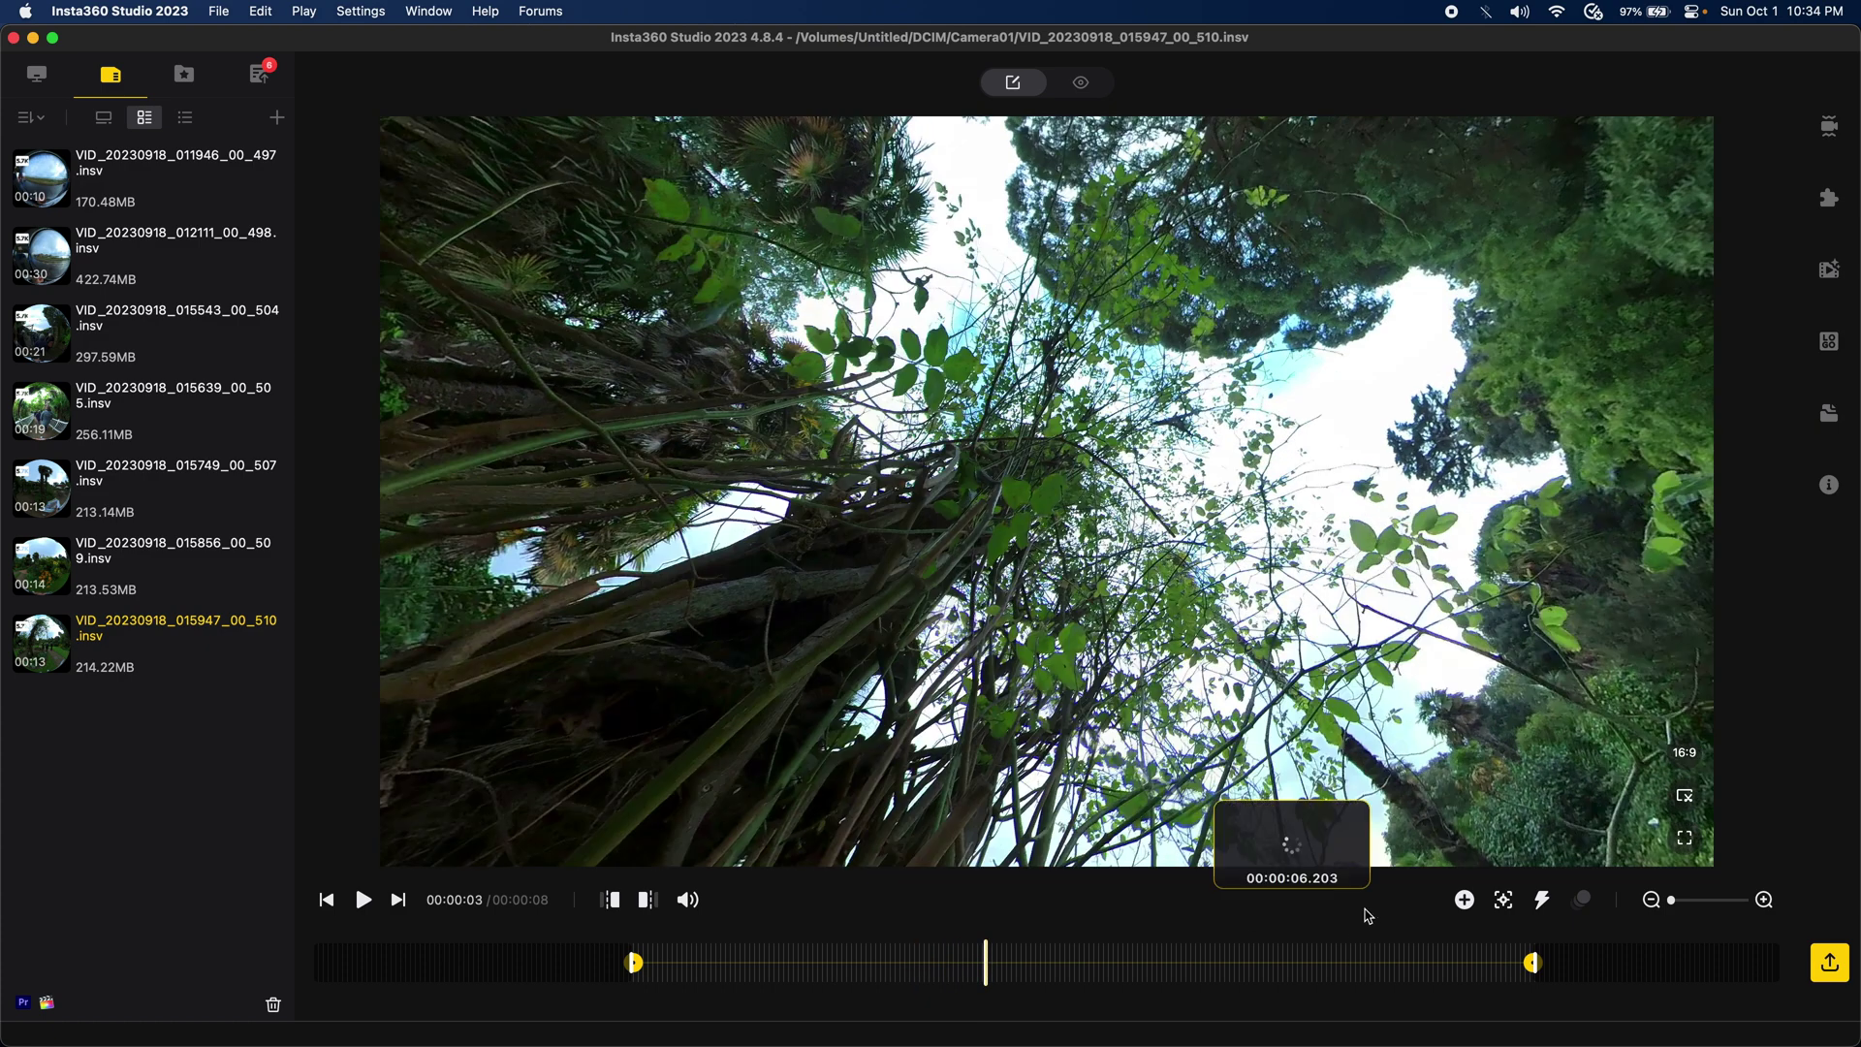
pyautogui.click(1464, 900)
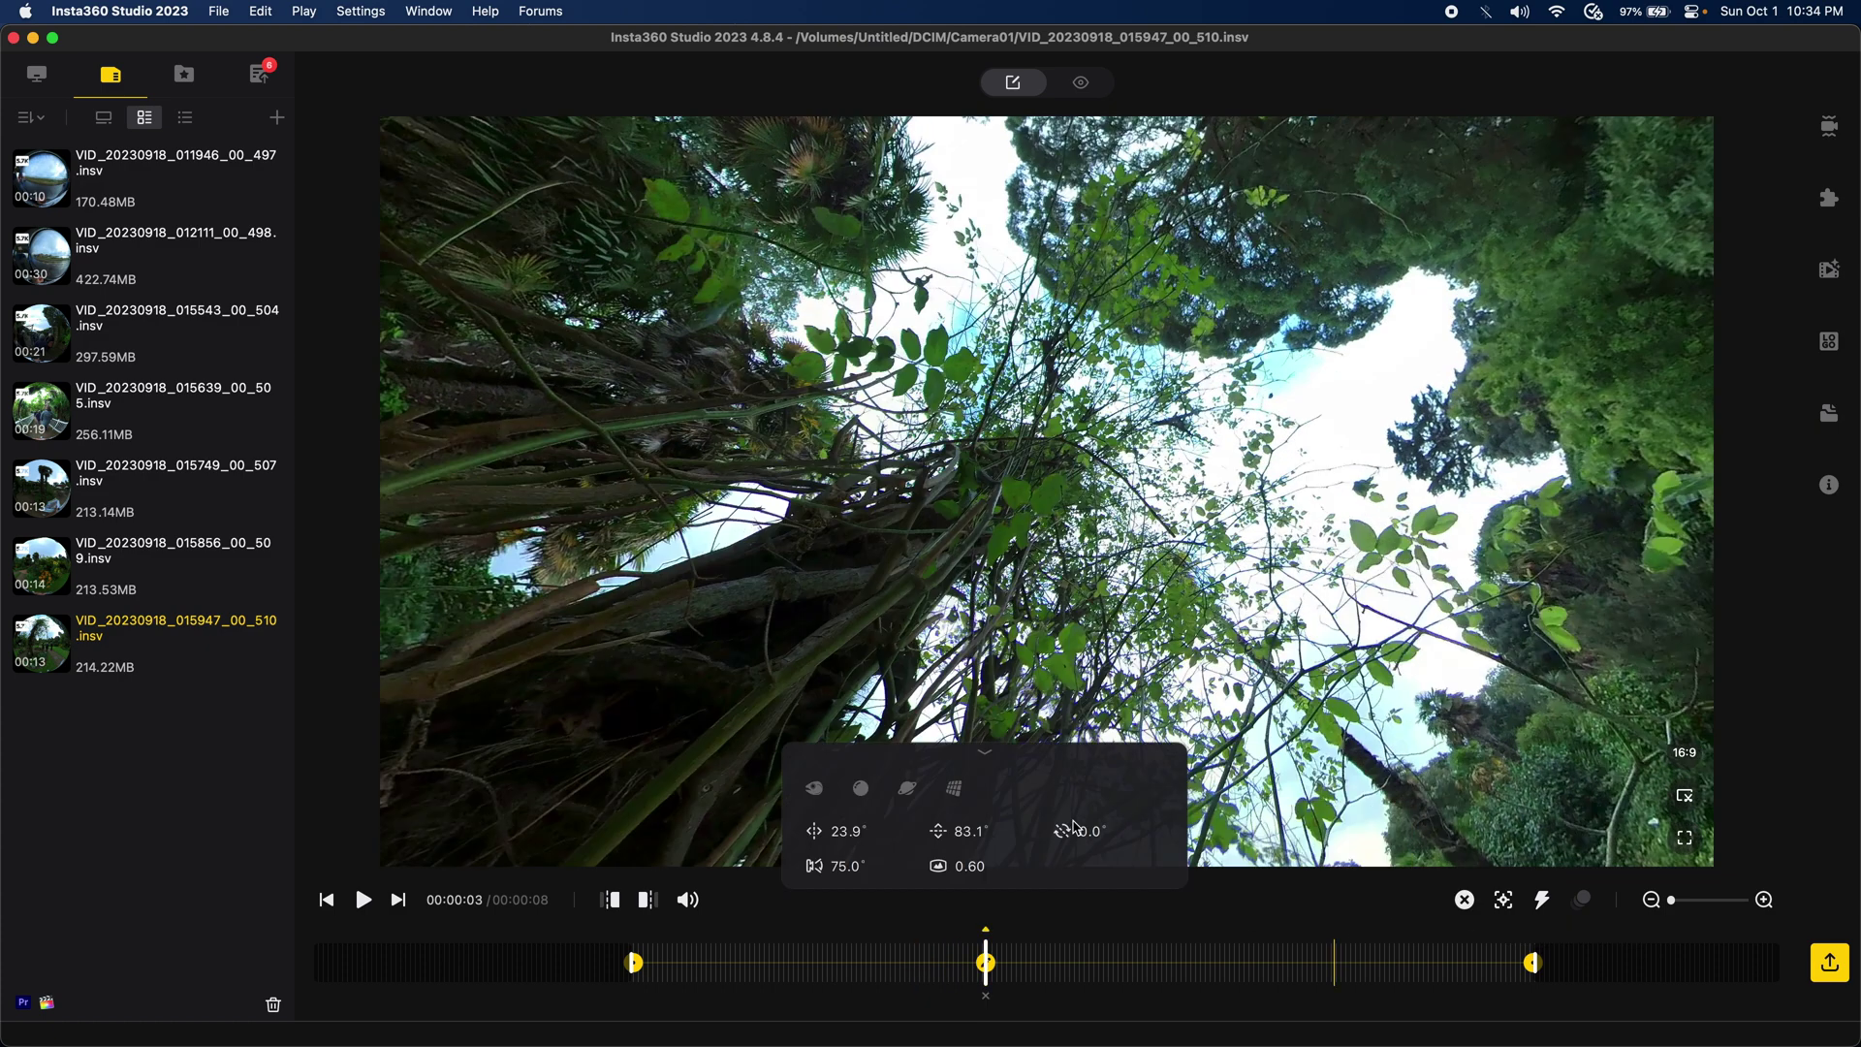
pyautogui.scroll(10, 1085, 830)
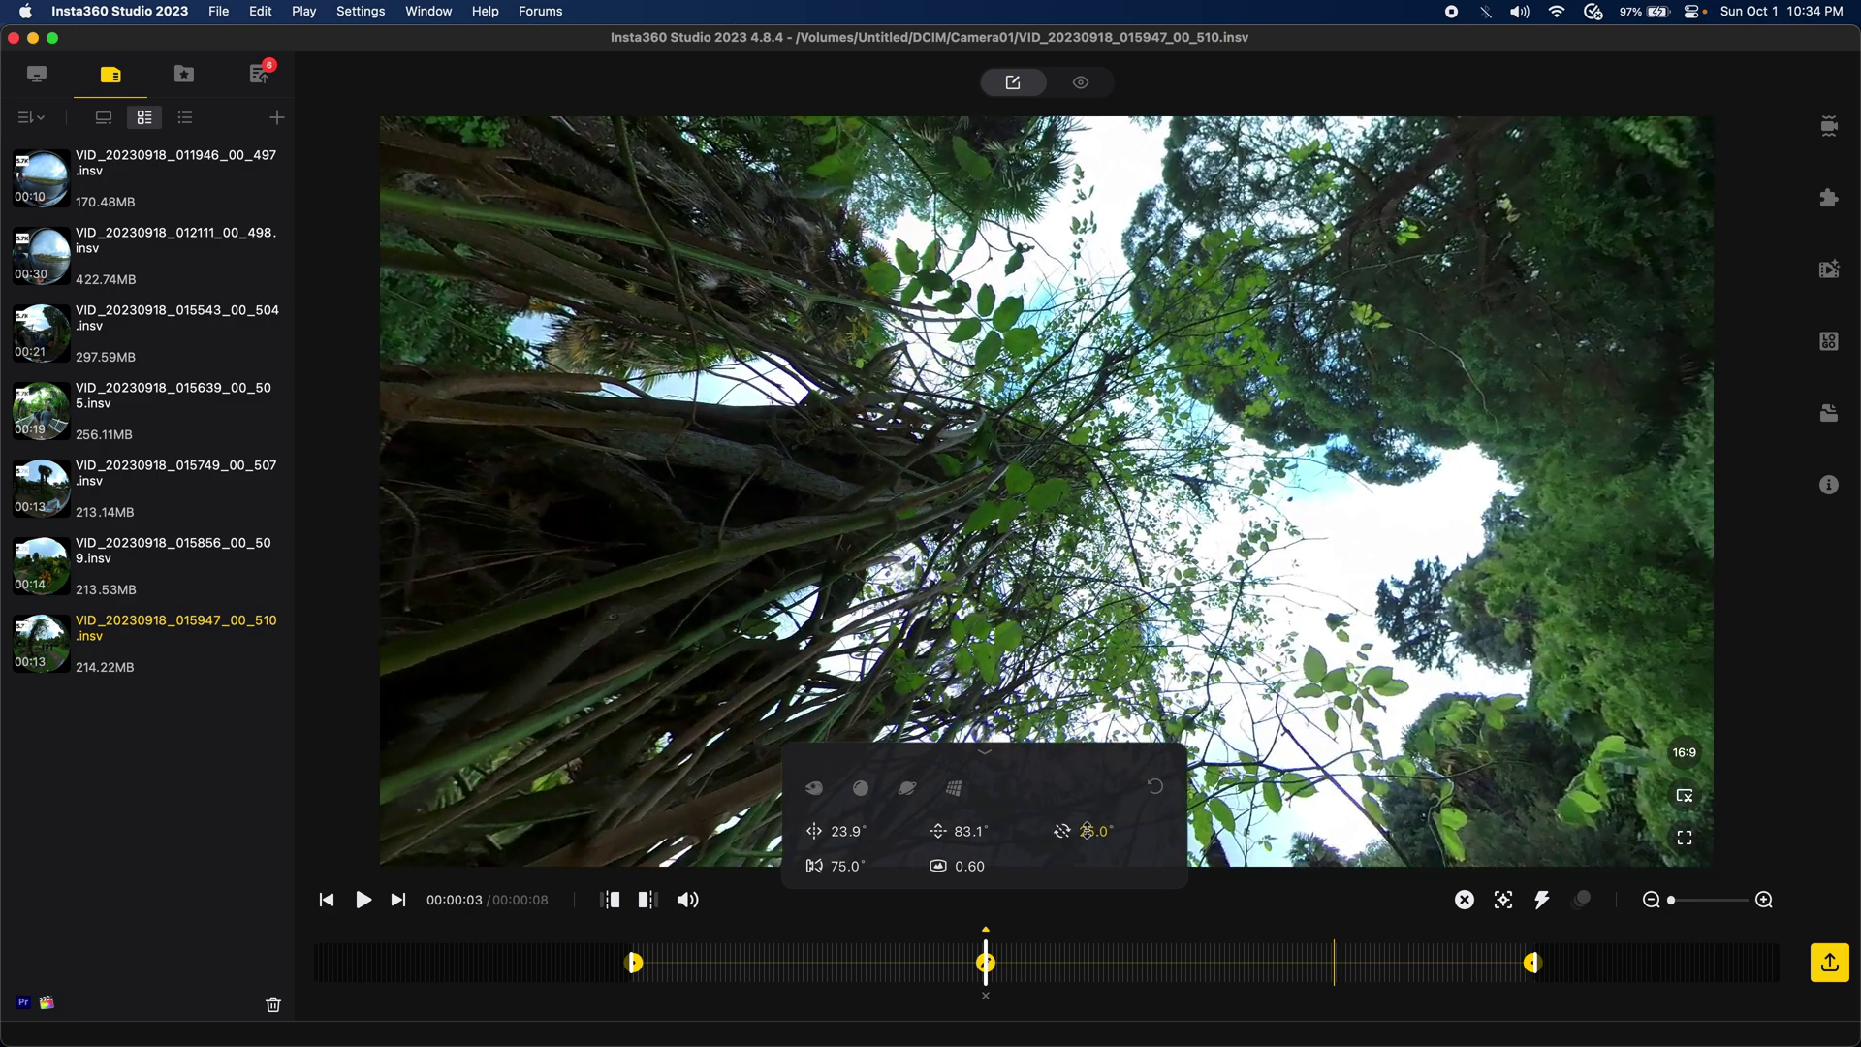
pyautogui.moveTo(1008, 694); pyautogui.dragTo(1102, 628)
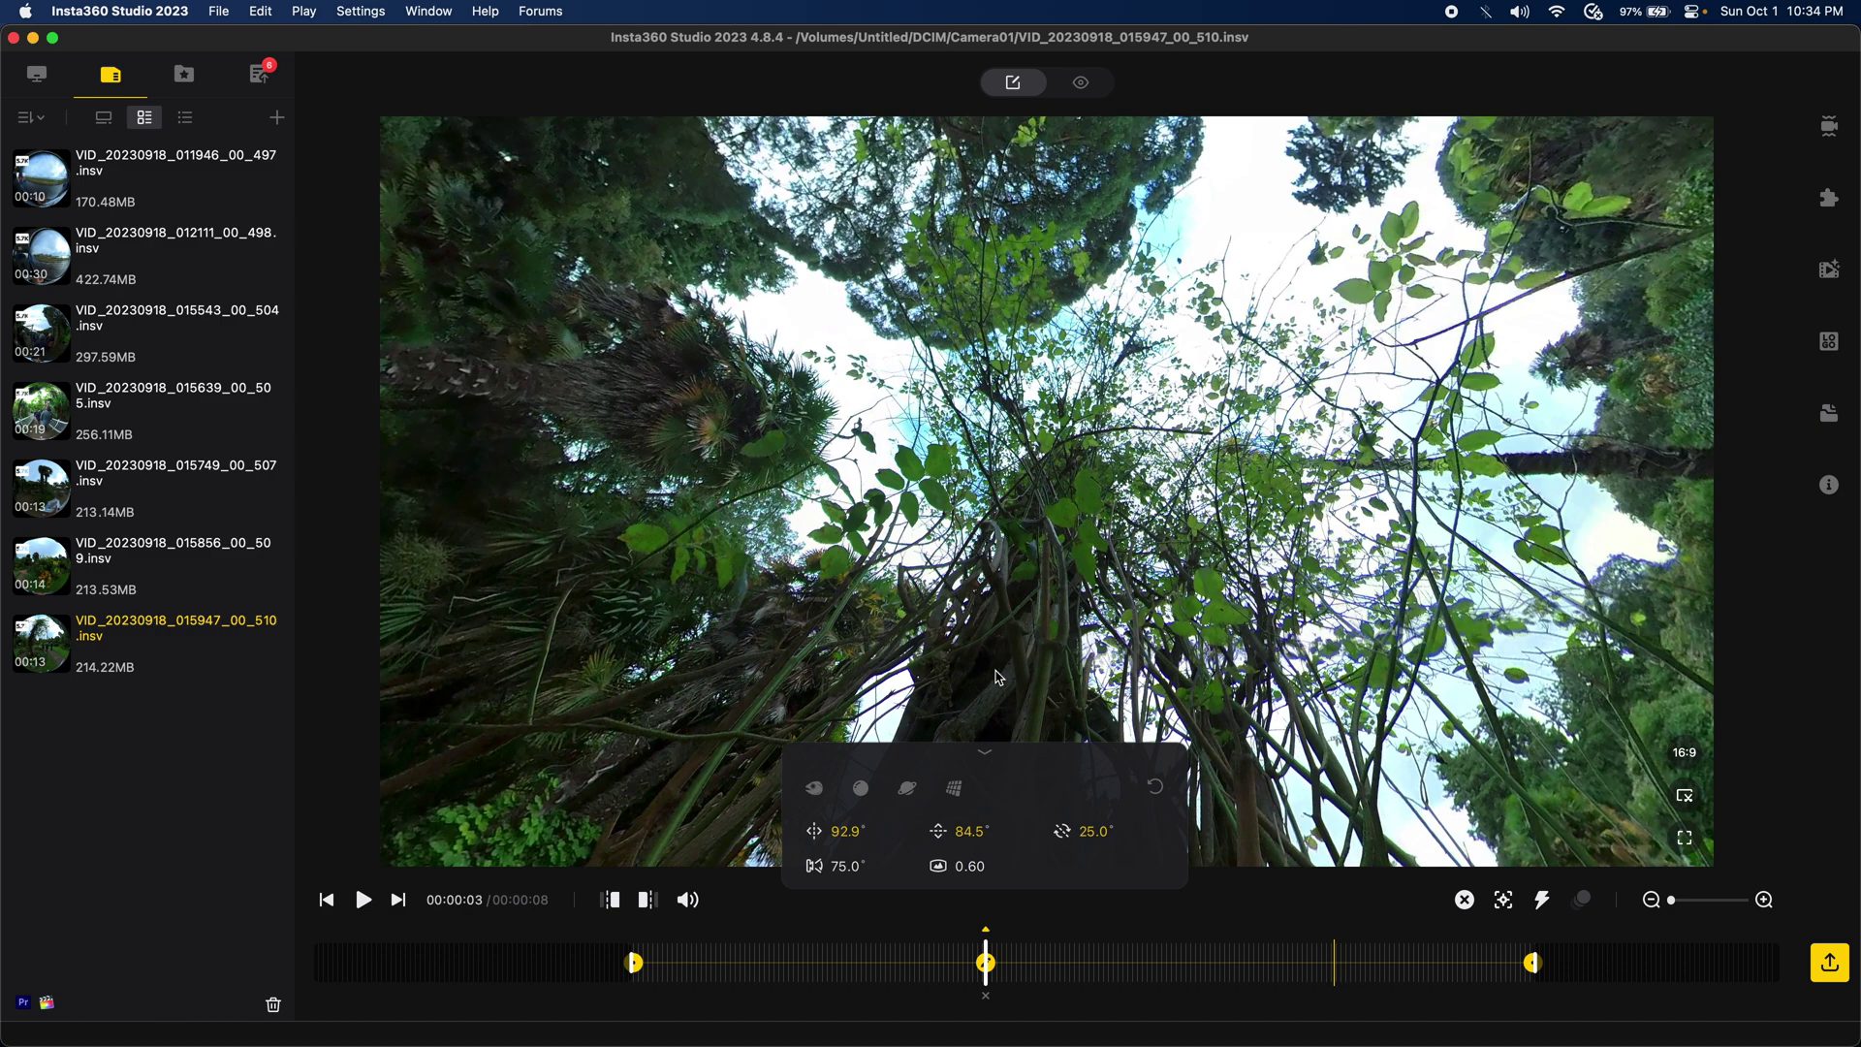
# - Add a keyframe at 5 seconds framed on the canopy at 74.7°, 86.3°, -14.0°
pyautogui.click(1261, 960)
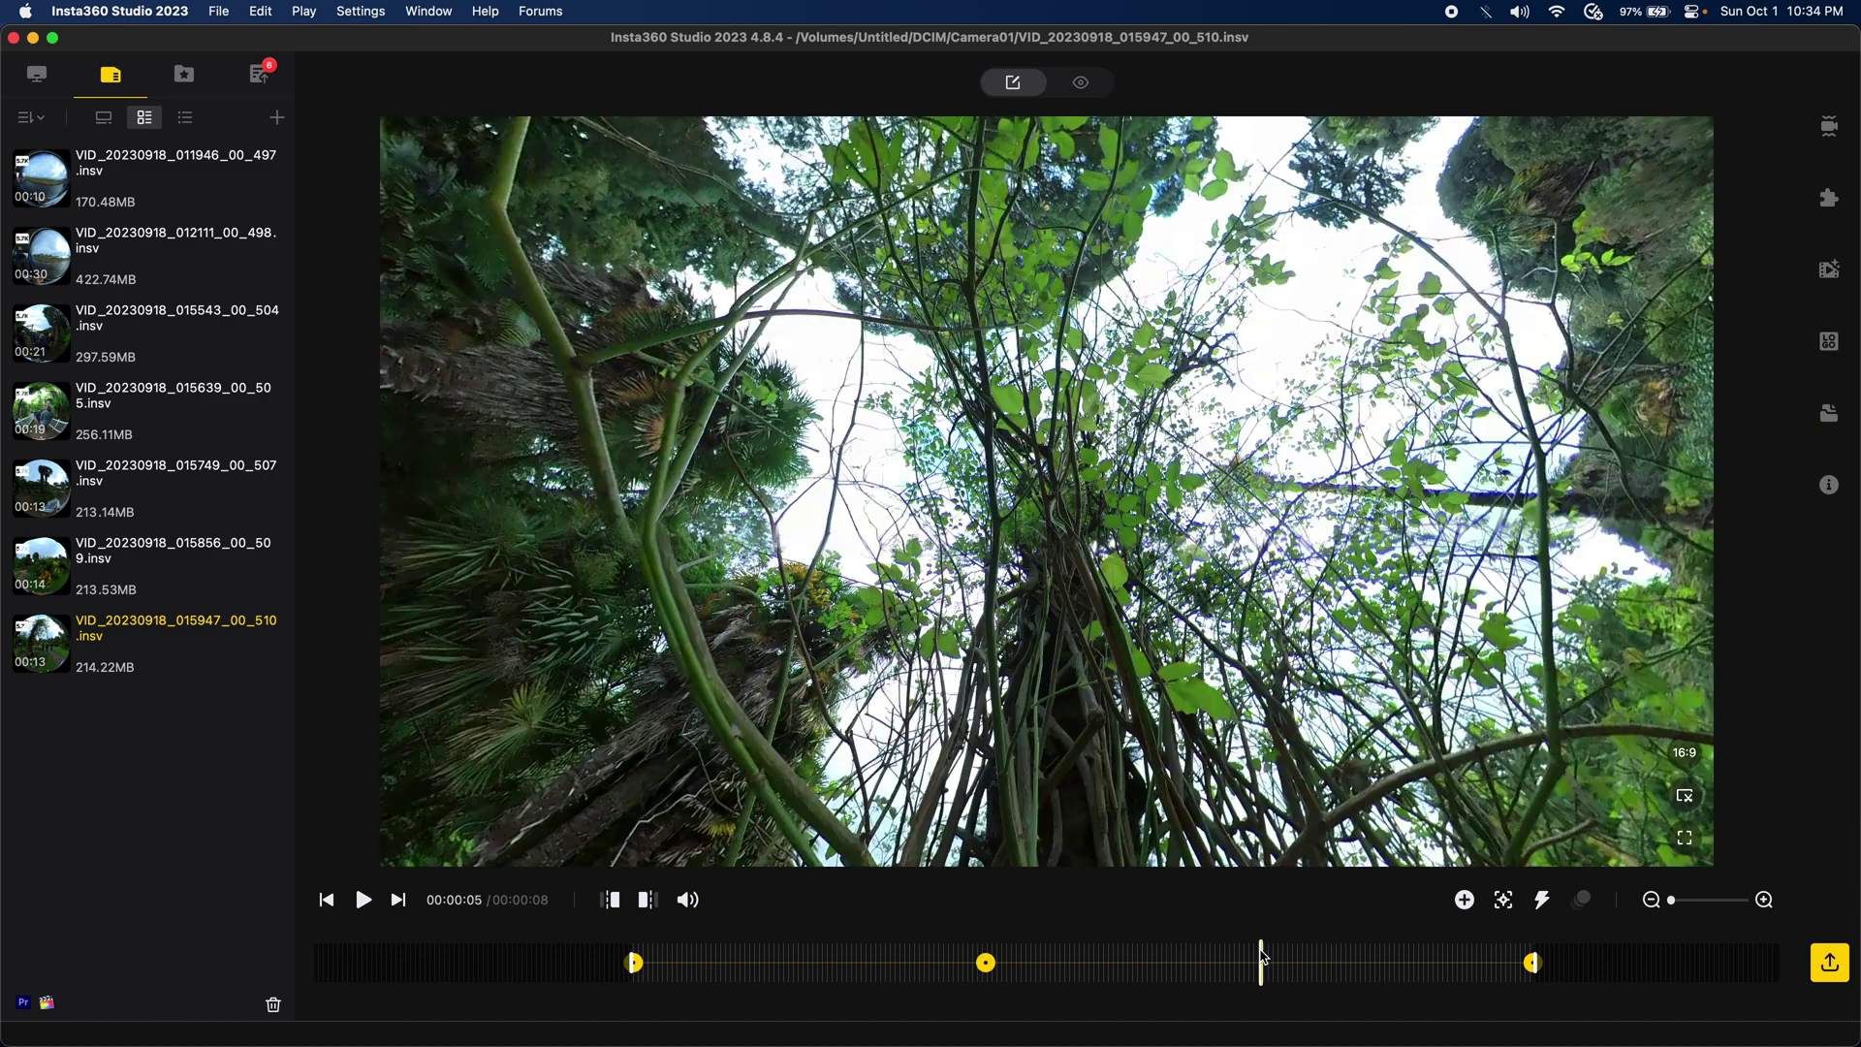
pyautogui.click(1465, 900)
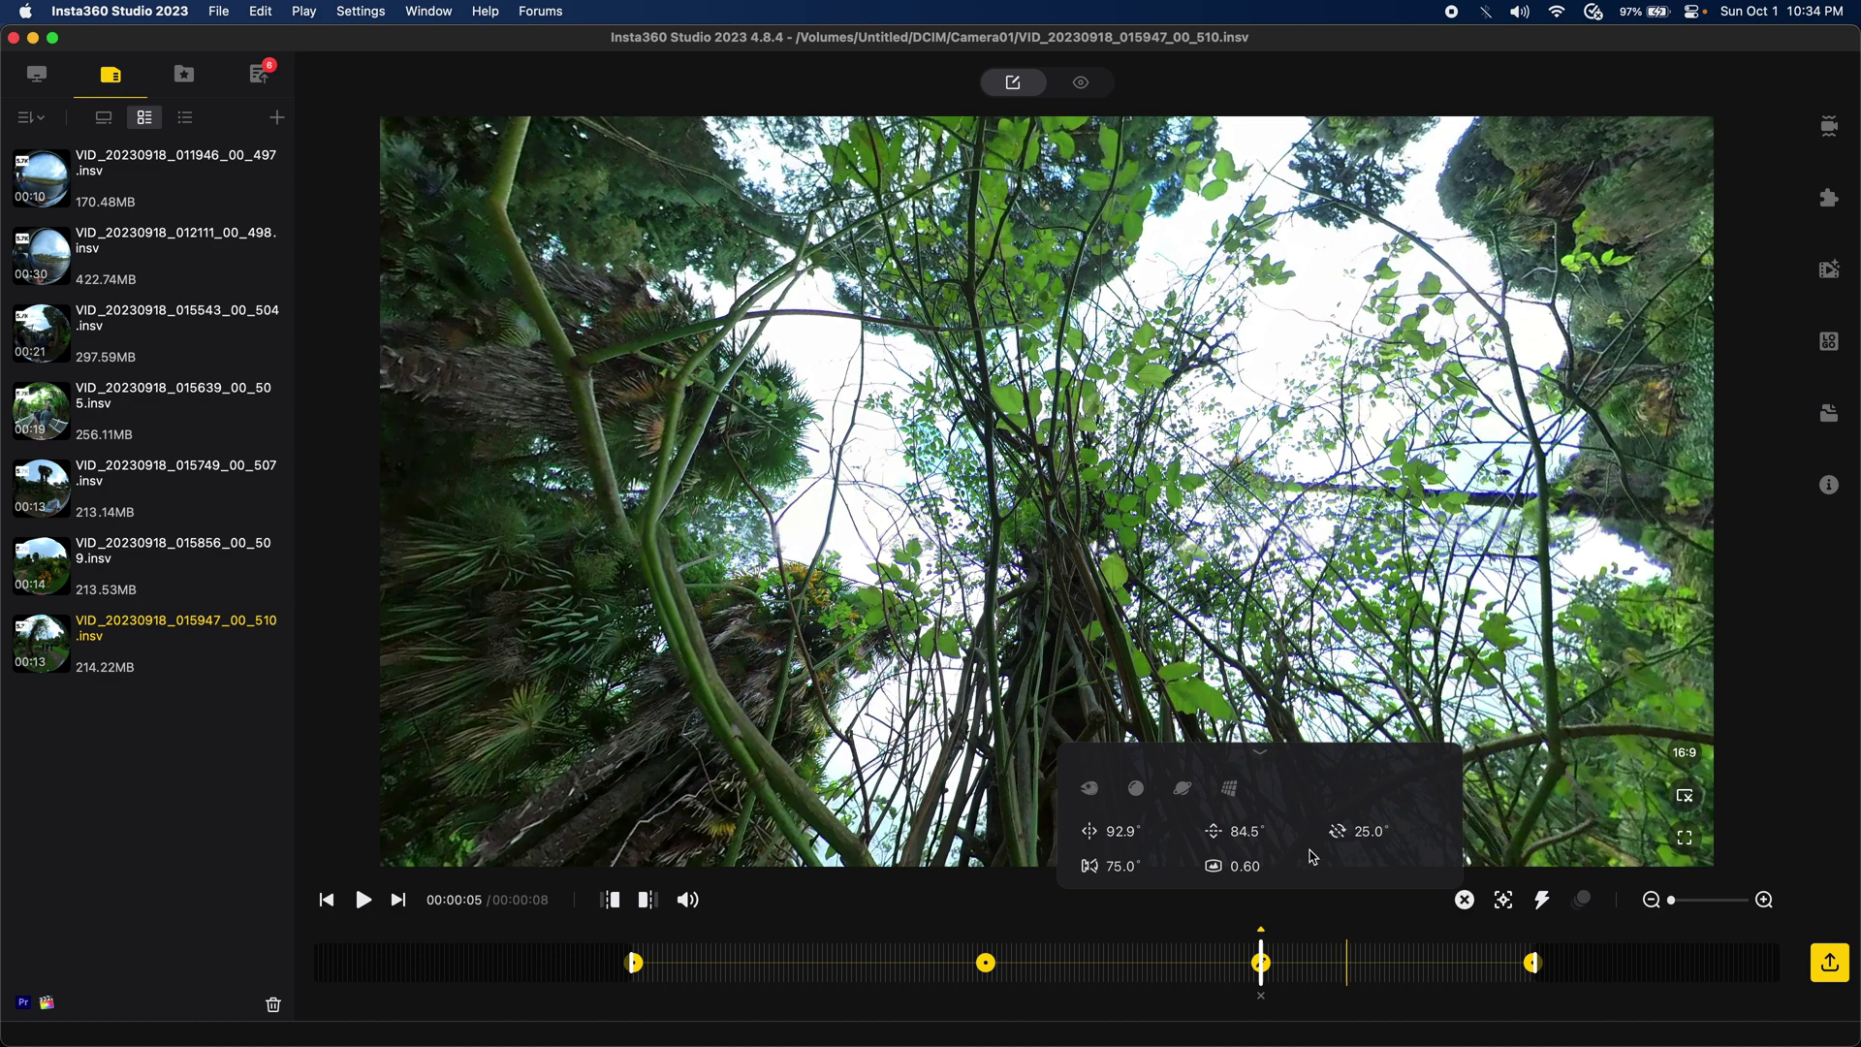
pyautogui.scroll(-10, 1367, 826)
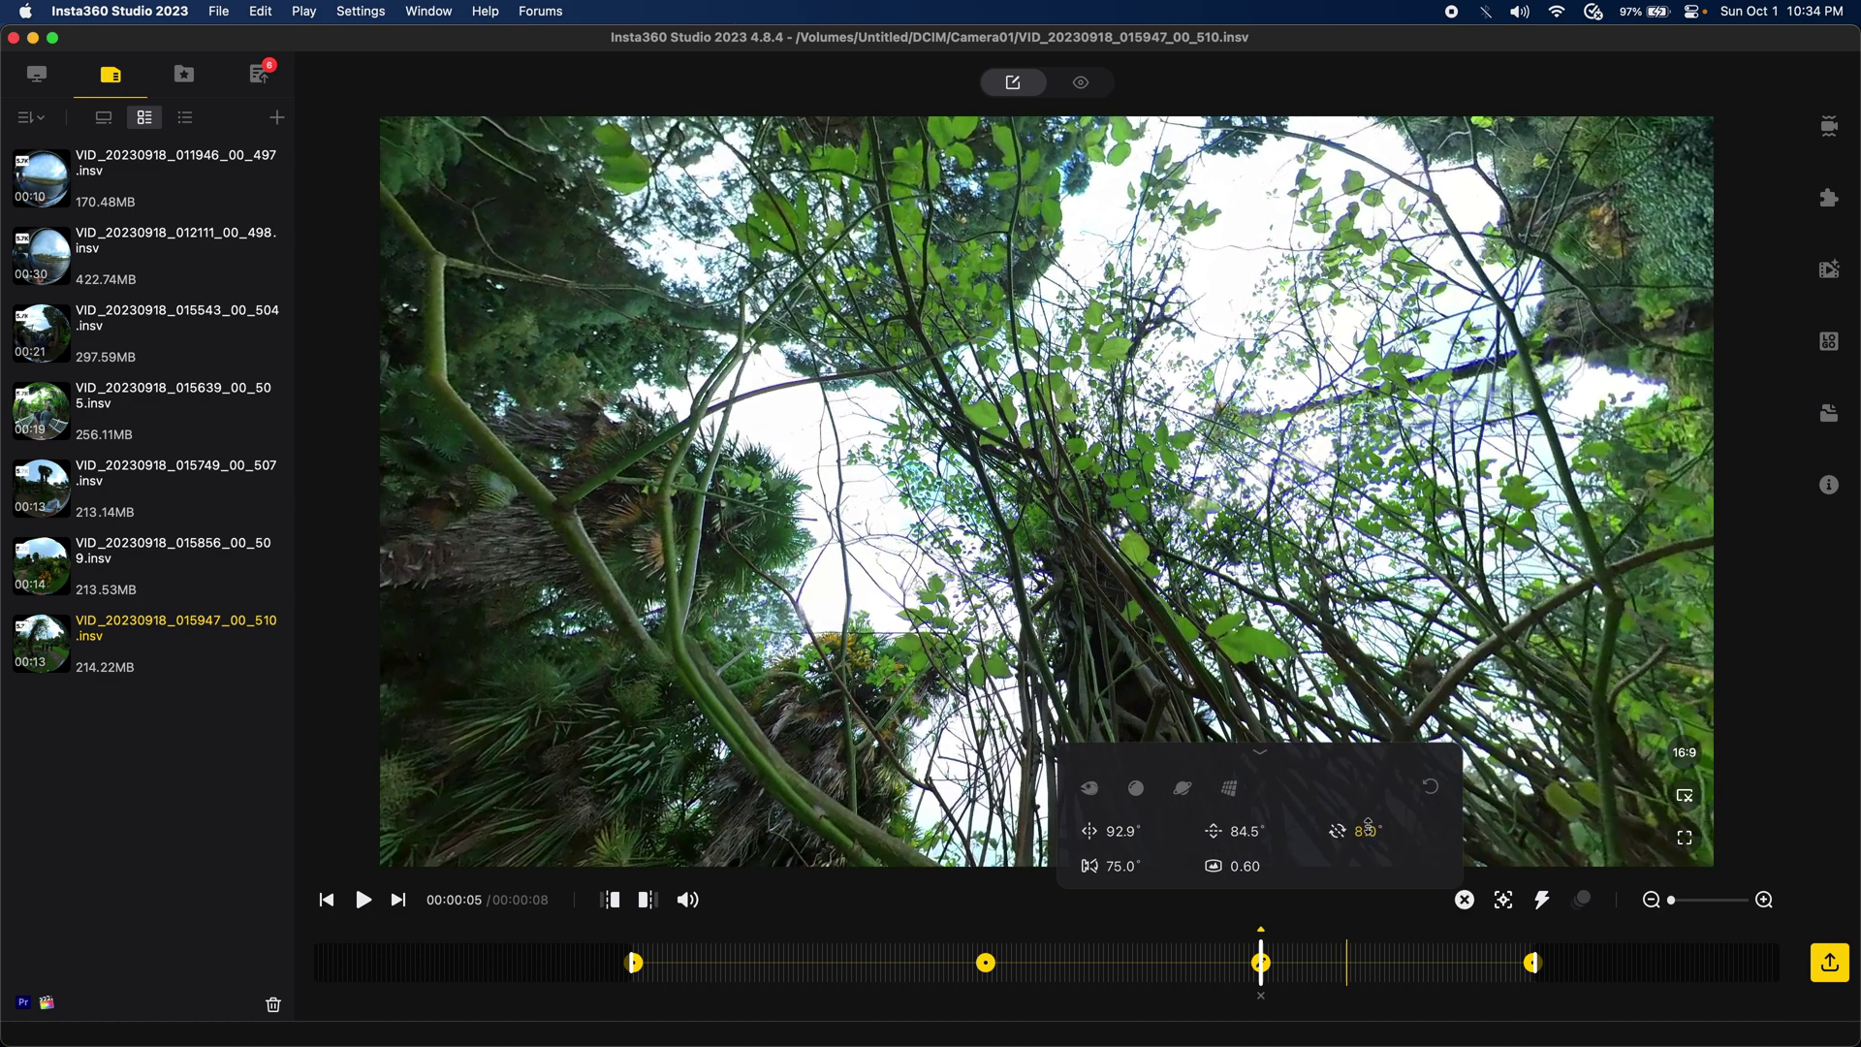
pyautogui.scroll(-10, 1368, 824)
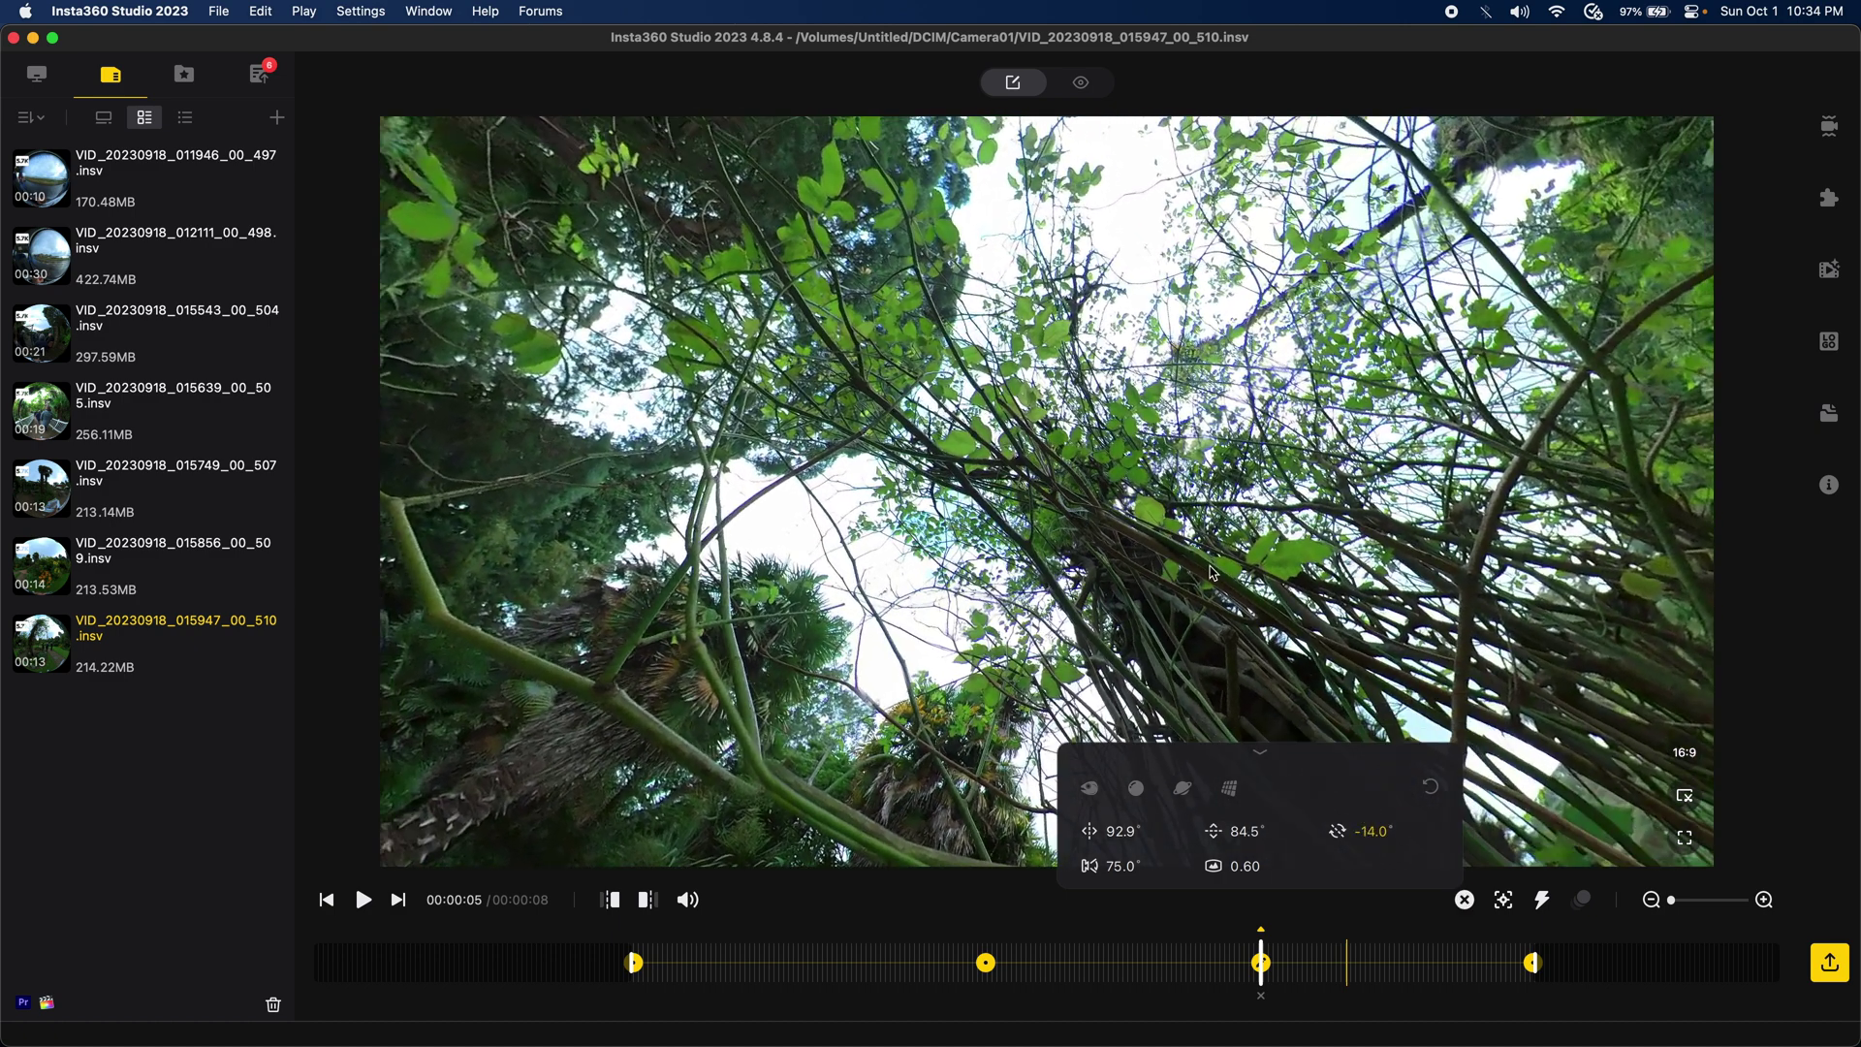
pyautogui.moveTo(1212, 573); pyautogui.dragTo(1112, 631)
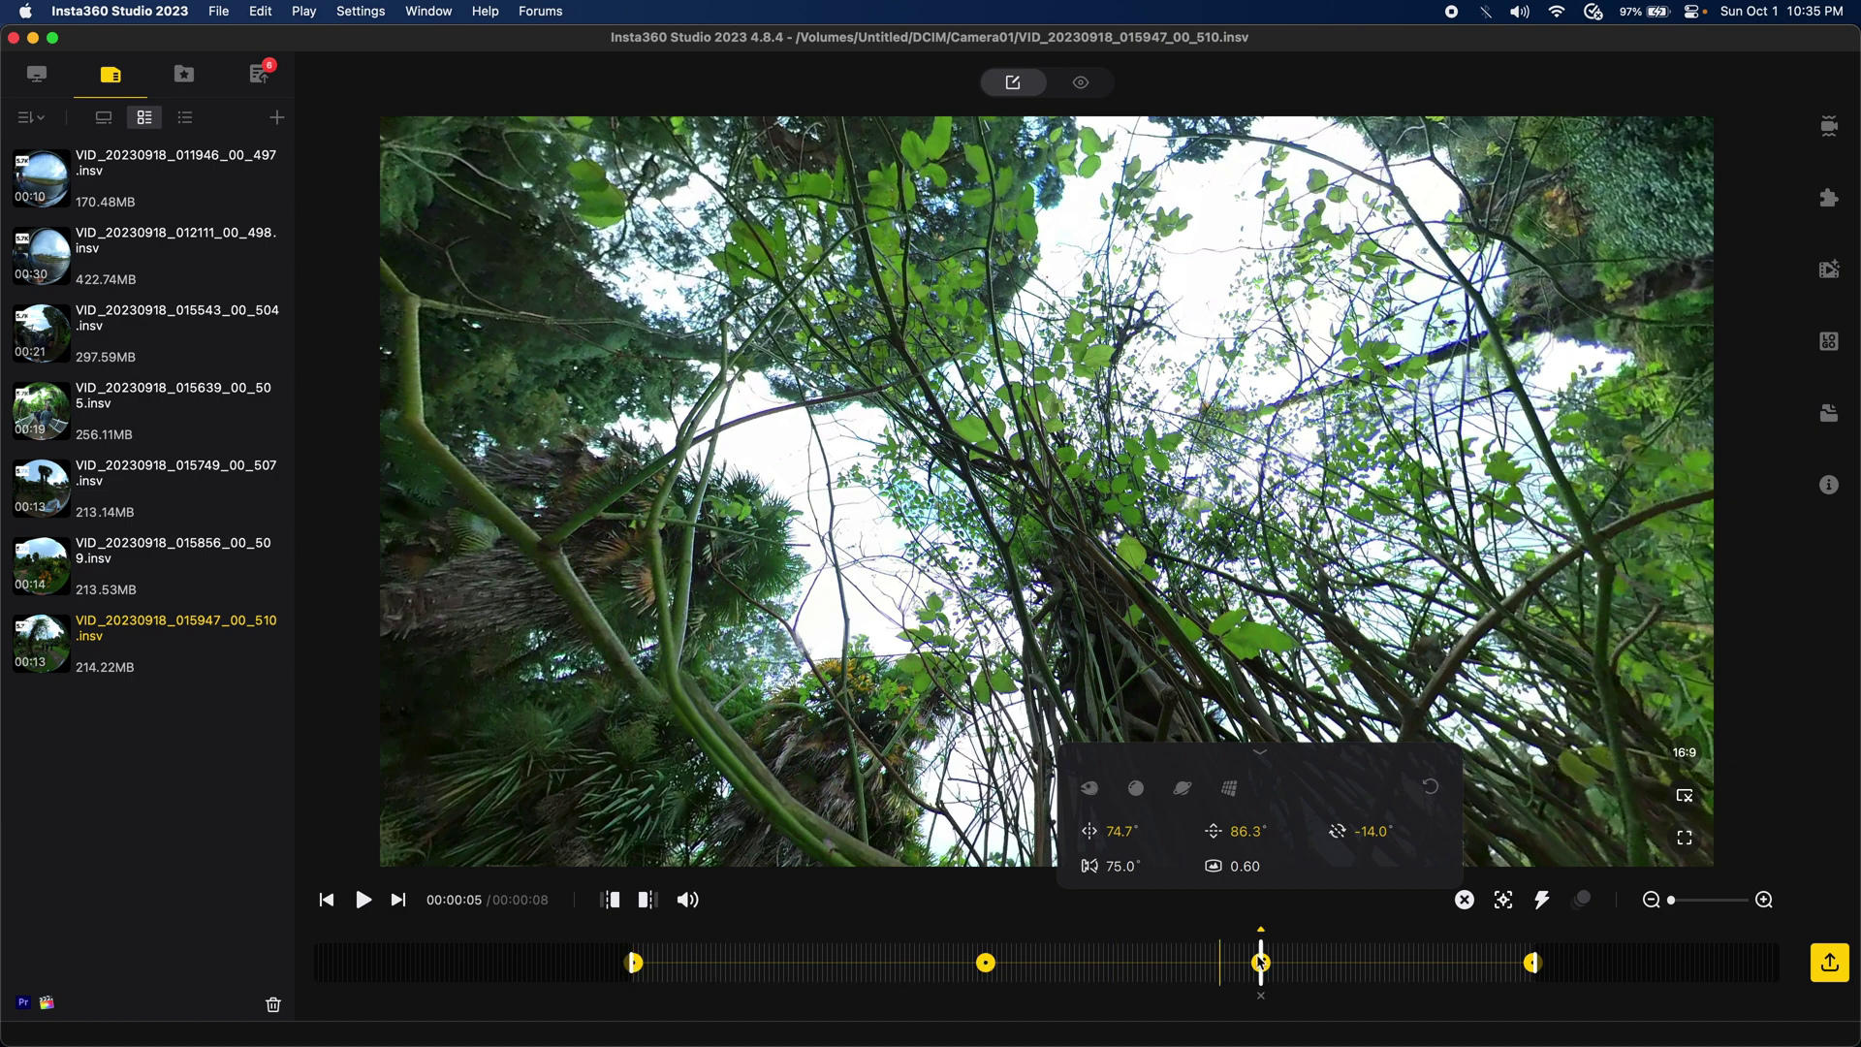
# - Move the 5-second keyframe to 6 seconds and roll the final 8-second keyframe's view
pyautogui.moveTo(1270, 971); pyautogui.dragTo(1320, 972)
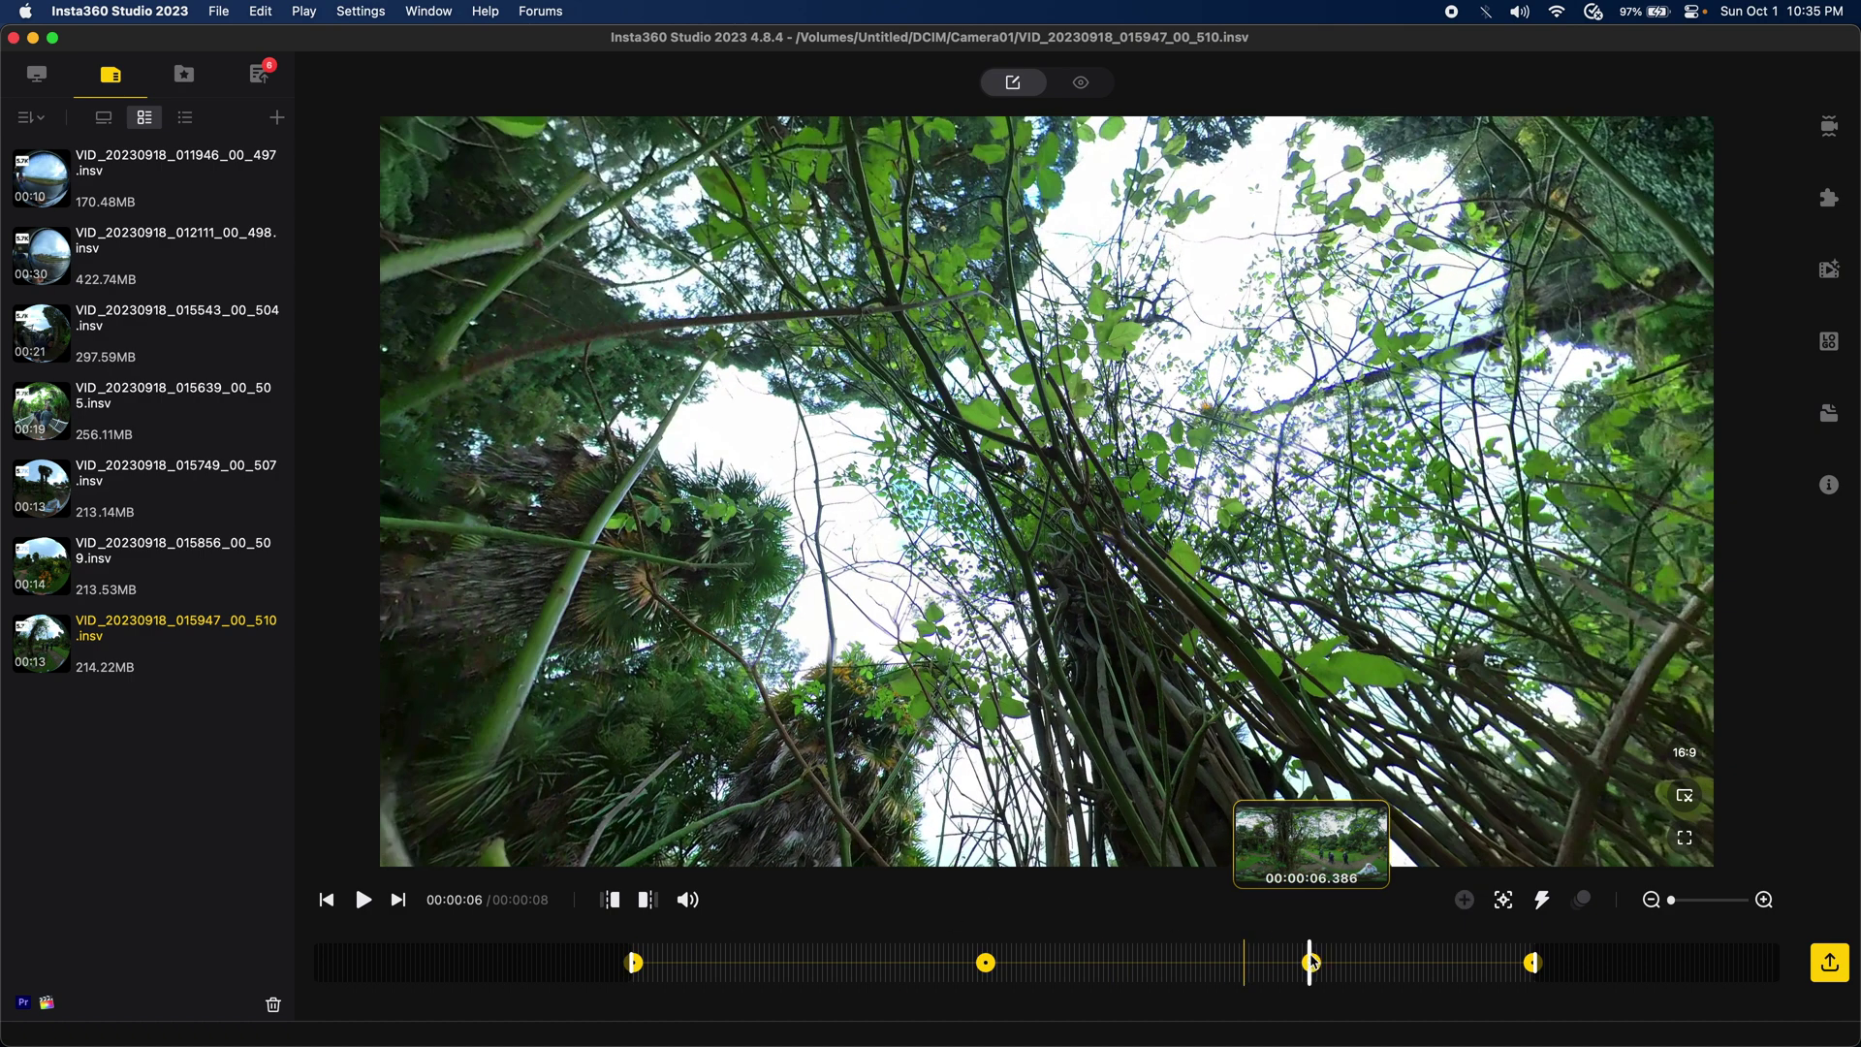
pyautogui.click(1529, 972)
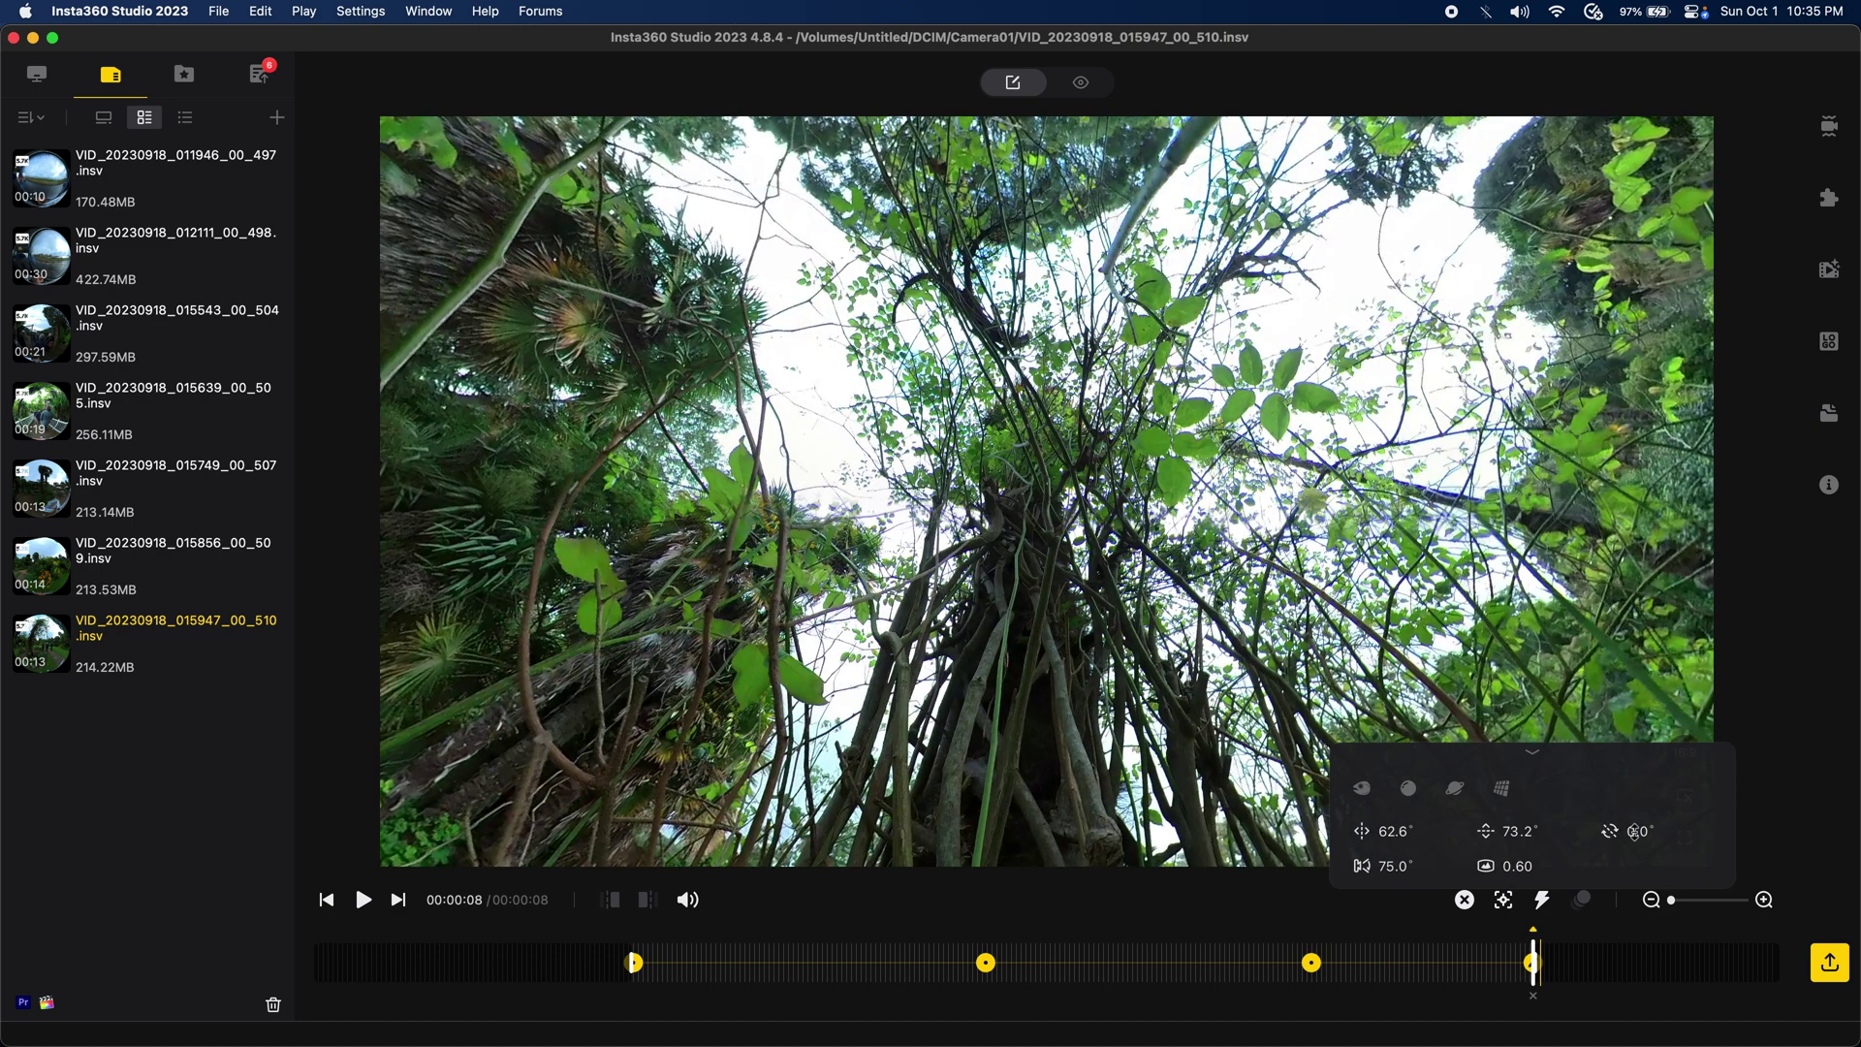
pyautogui.moveTo(1635, 831); pyautogui.dragTo(1634, 833)
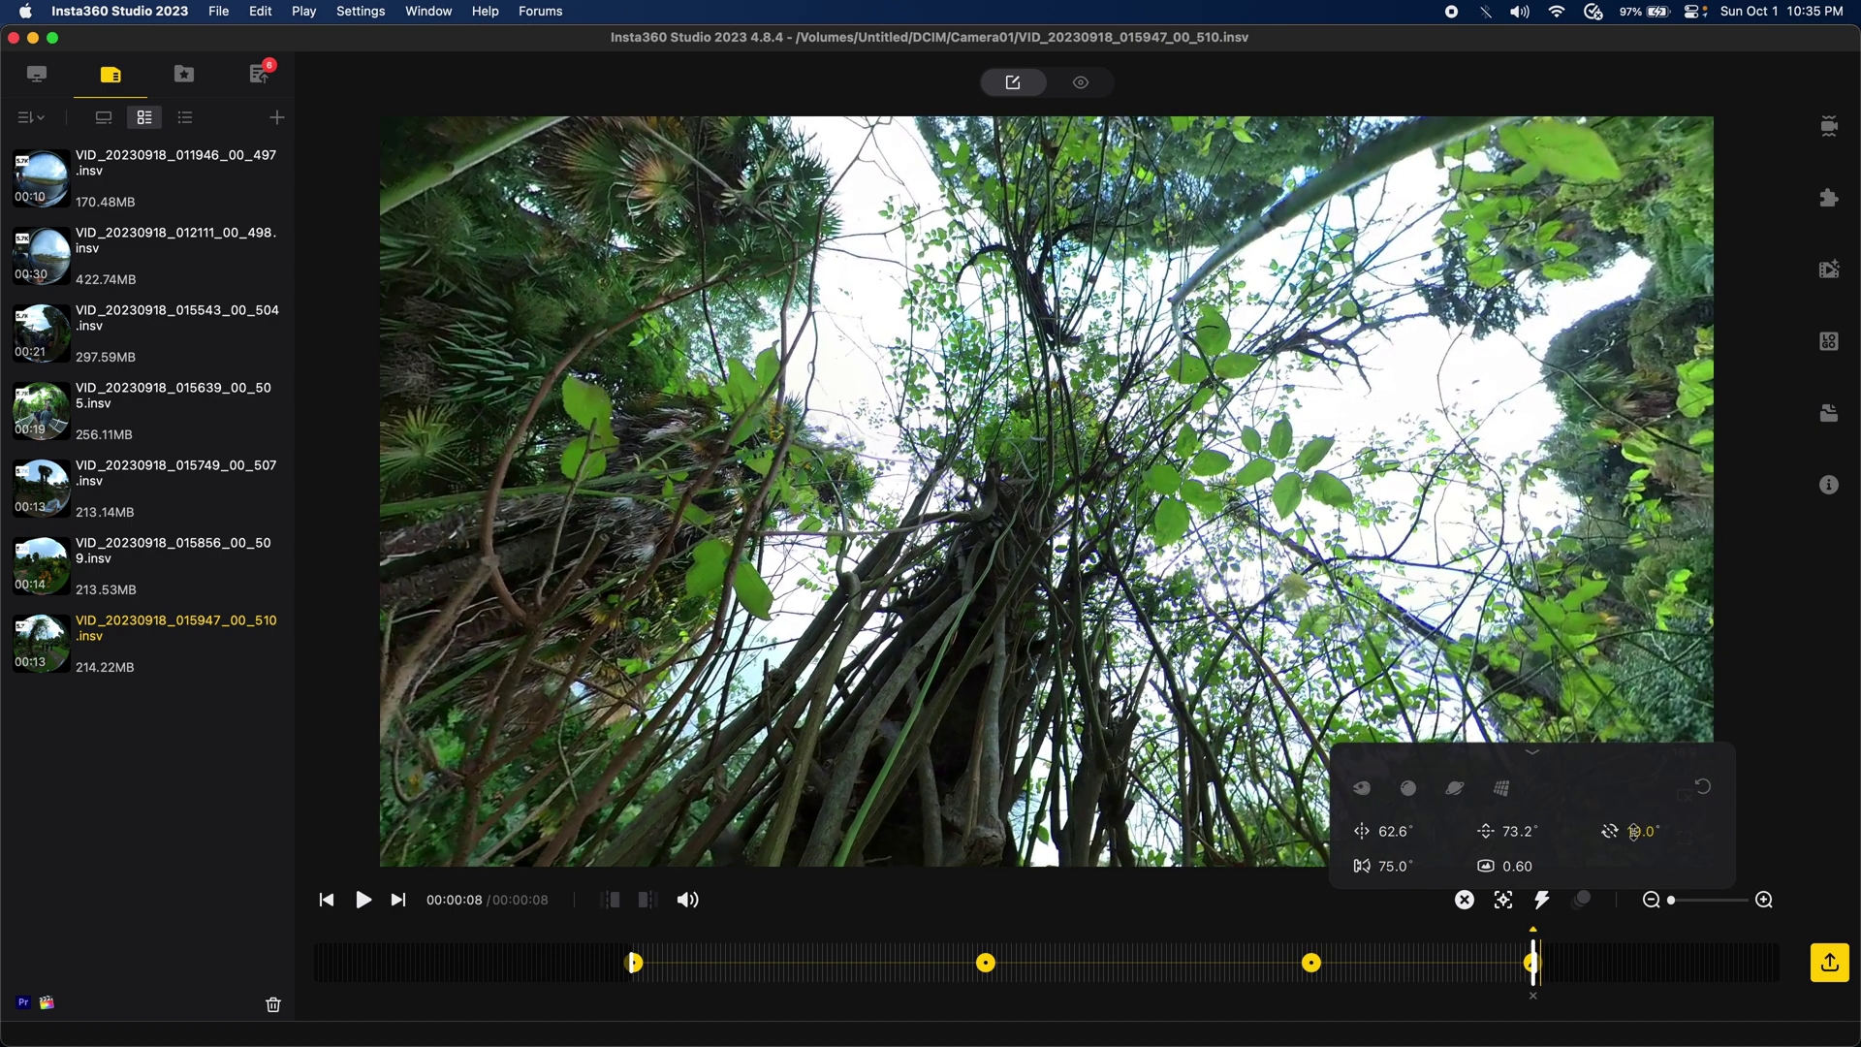
# - Apply the Fade-In Fade-Out curve to the first two keyframe transitions, then play the clip from the start
pyautogui.click(1444, 965)
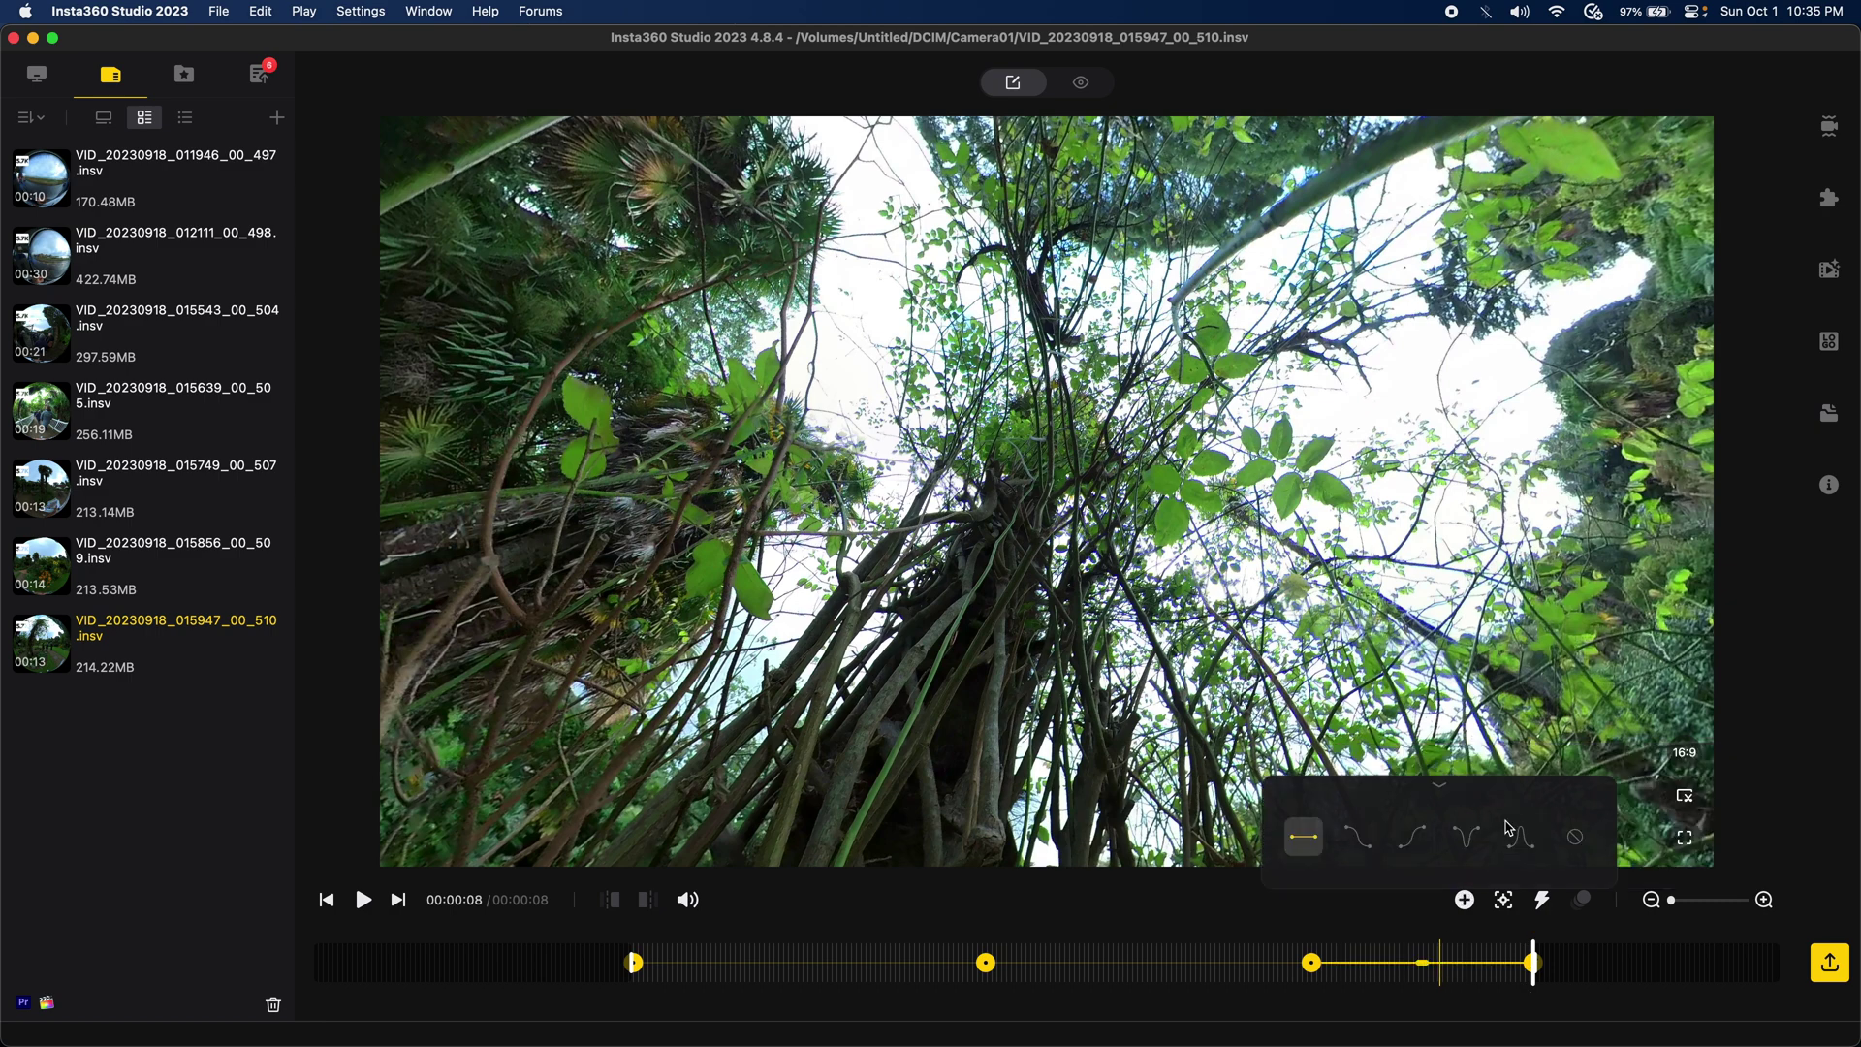
pyautogui.click(1248, 963)
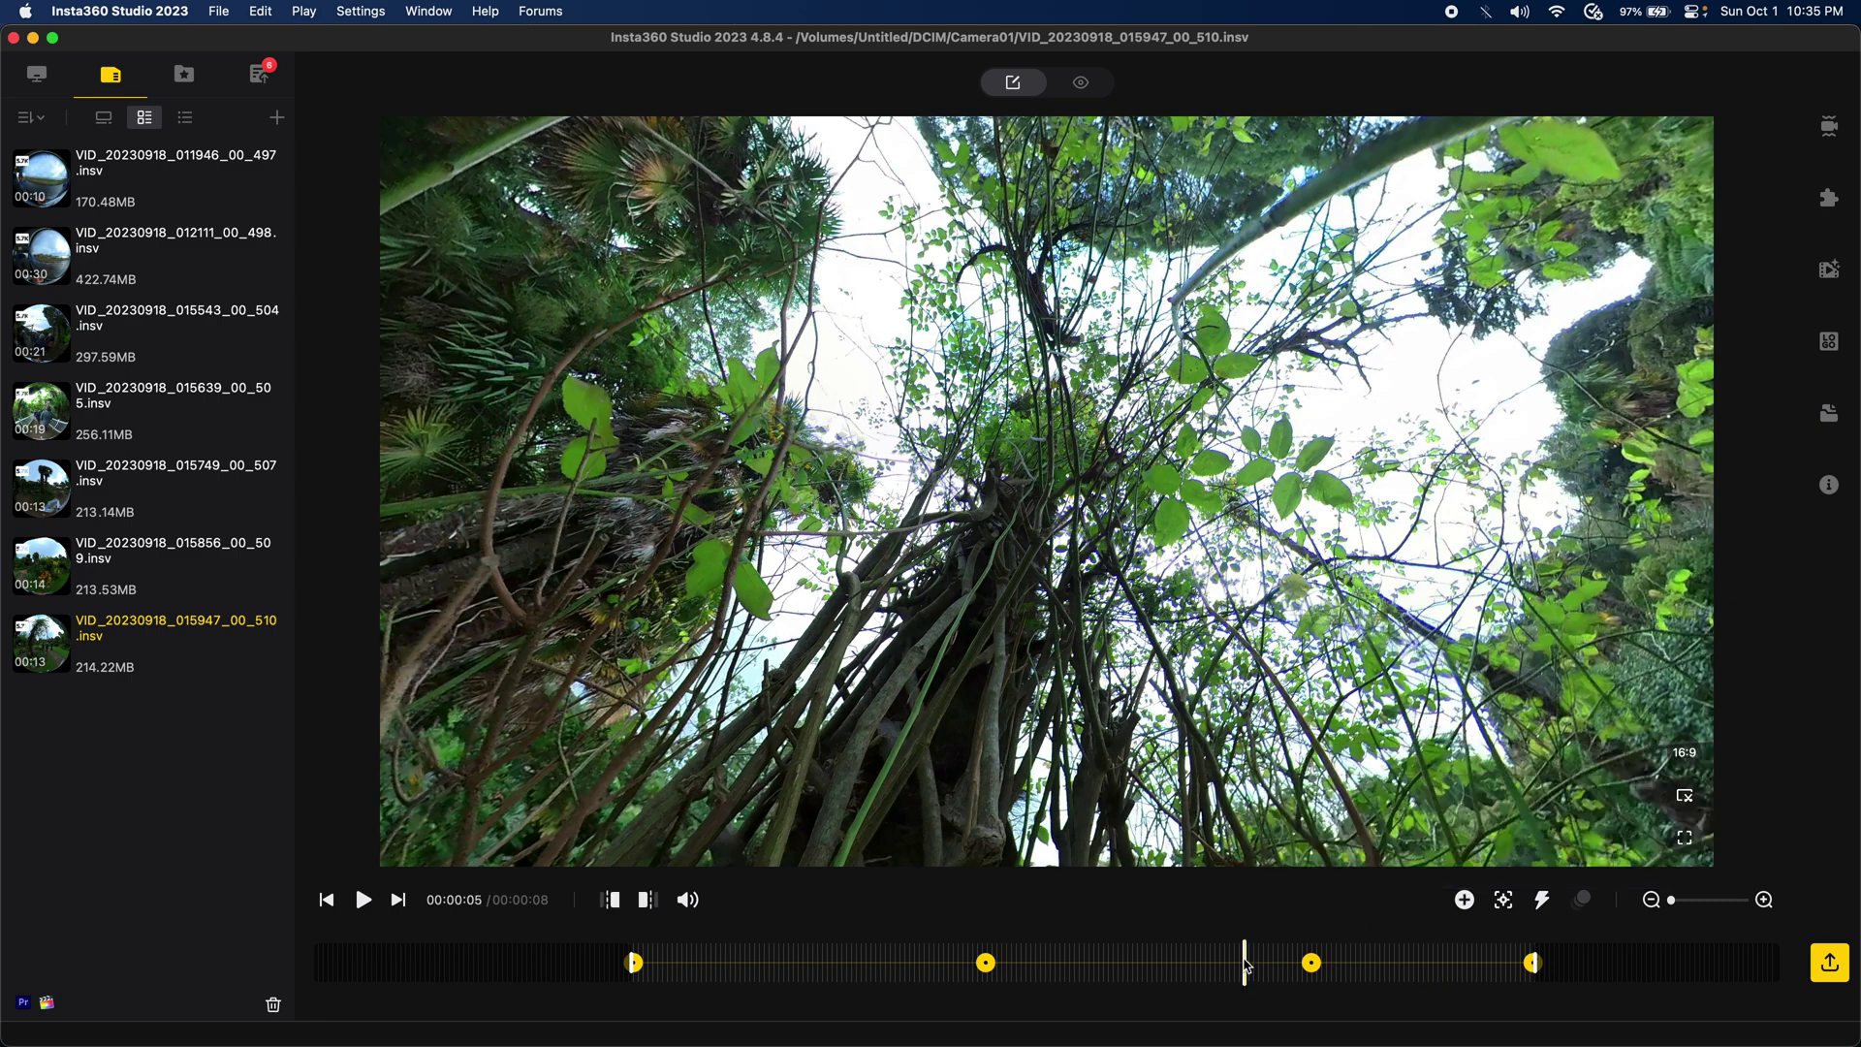
pyautogui.click(1226, 962)
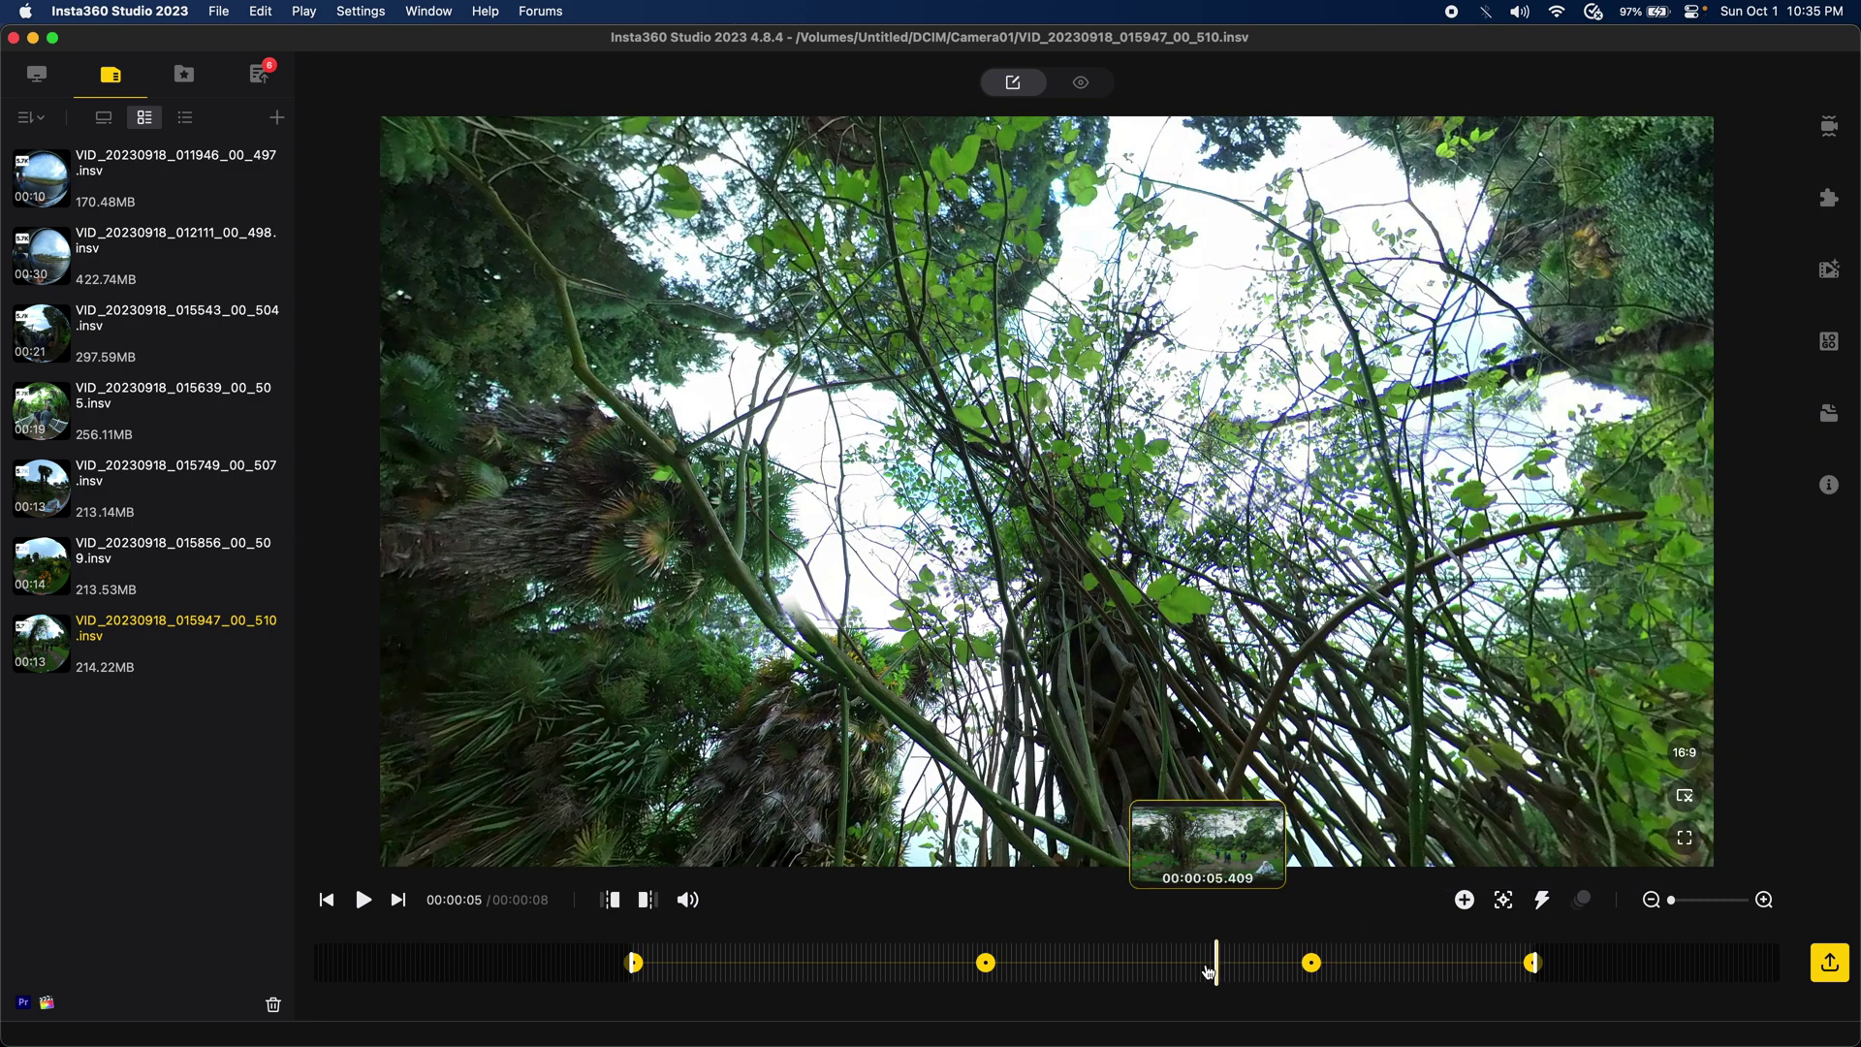
pyautogui.click(1212, 964)
pyautogui.click(1288, 837)
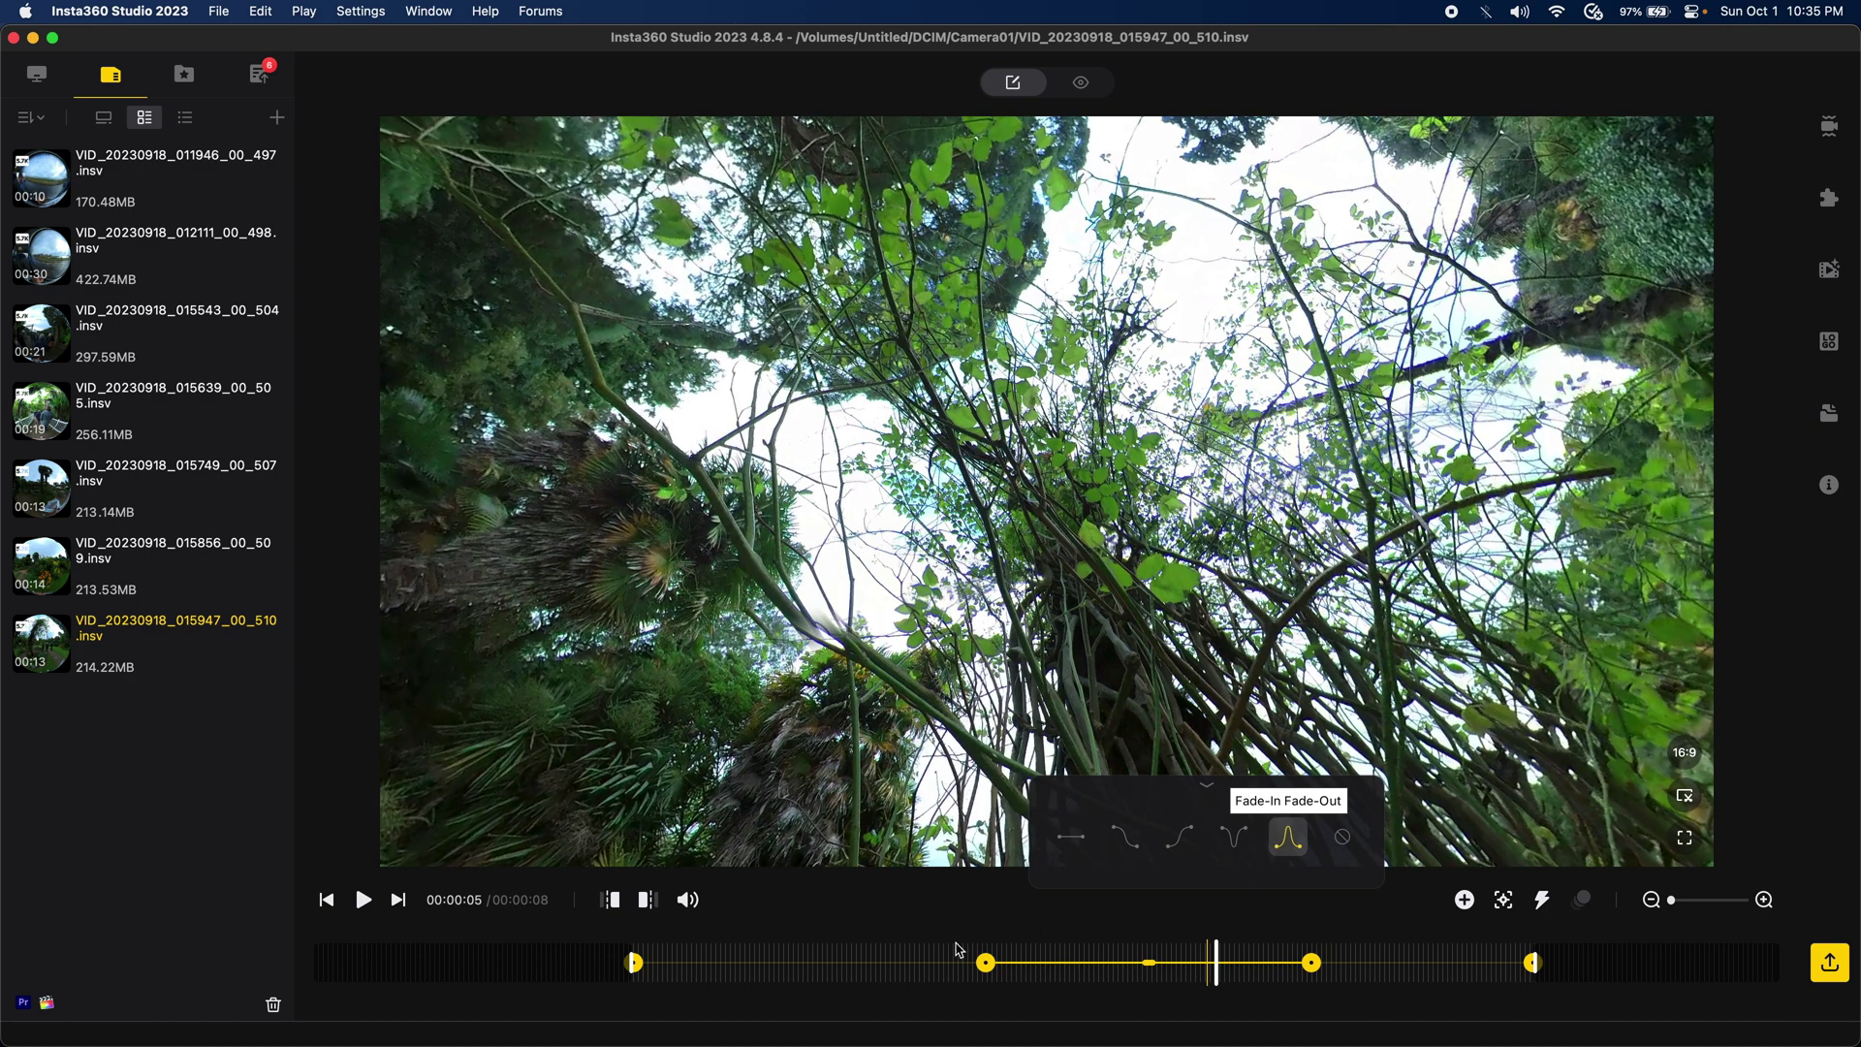
pyautogui.click(871, 964)
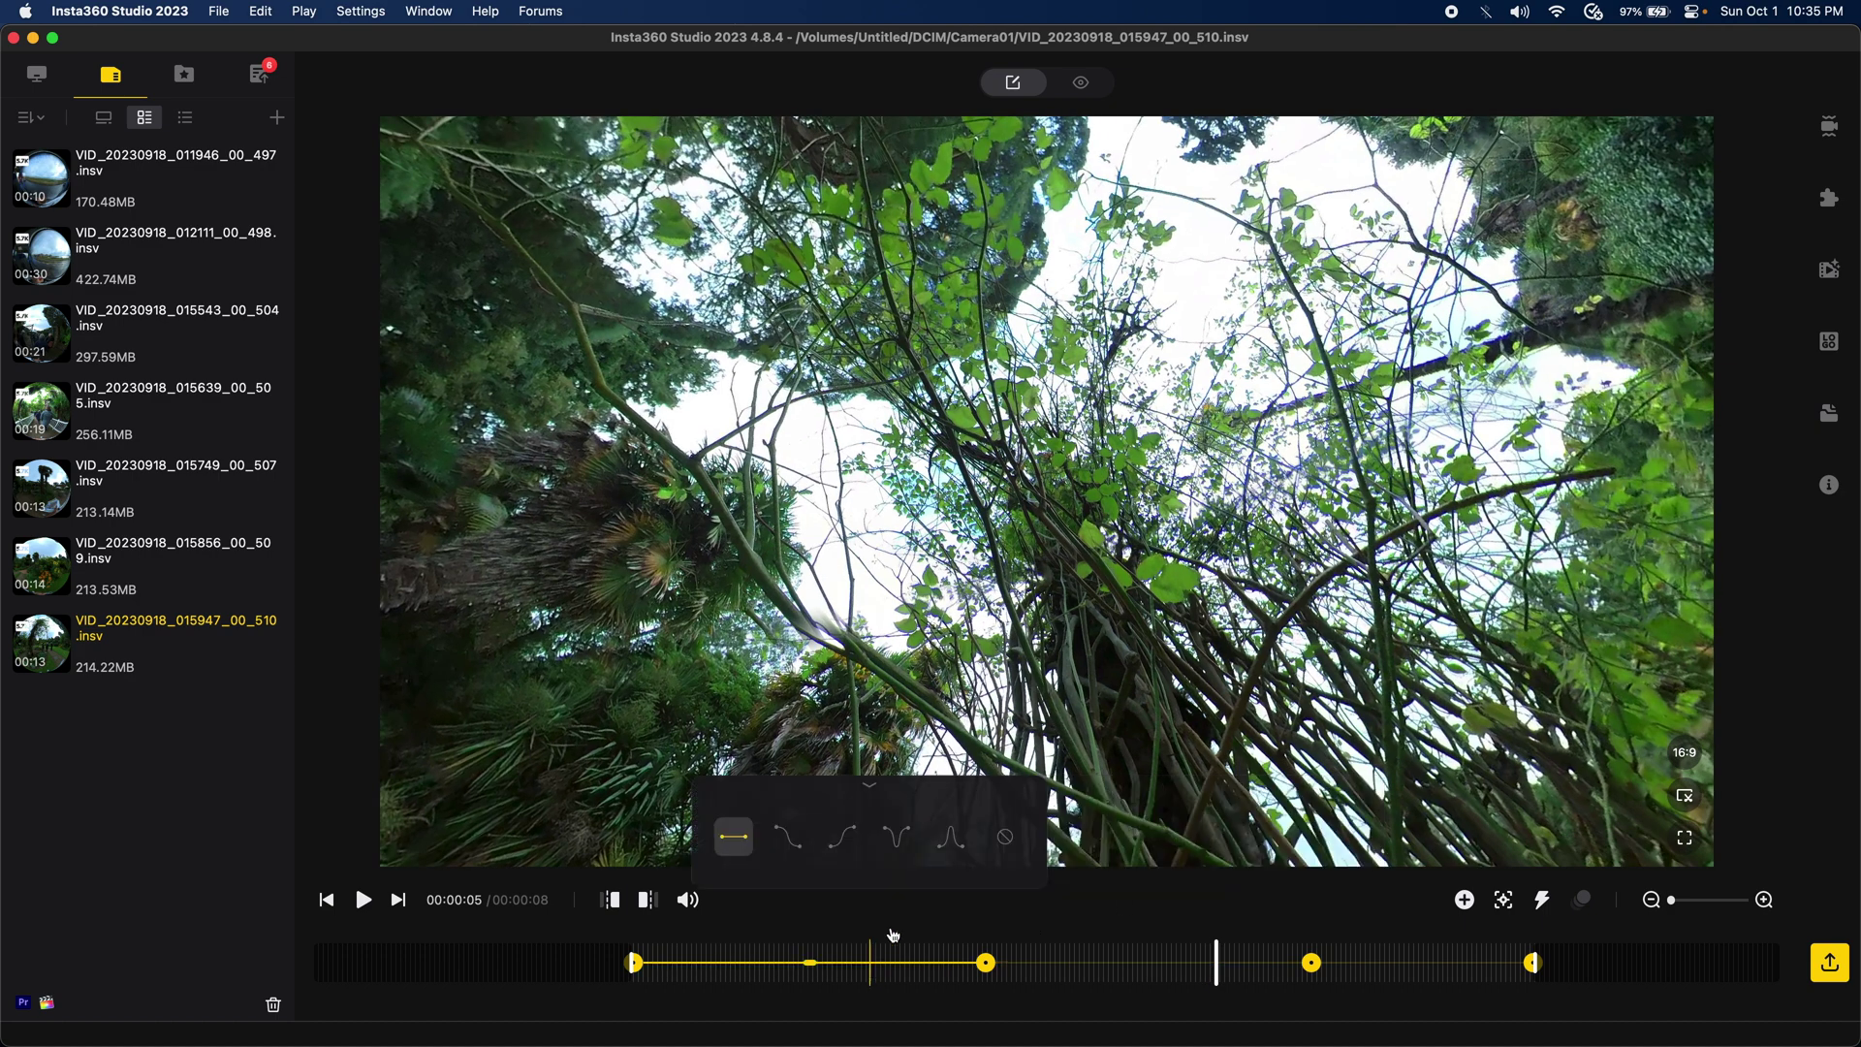
pyautogui.click(951, 836)
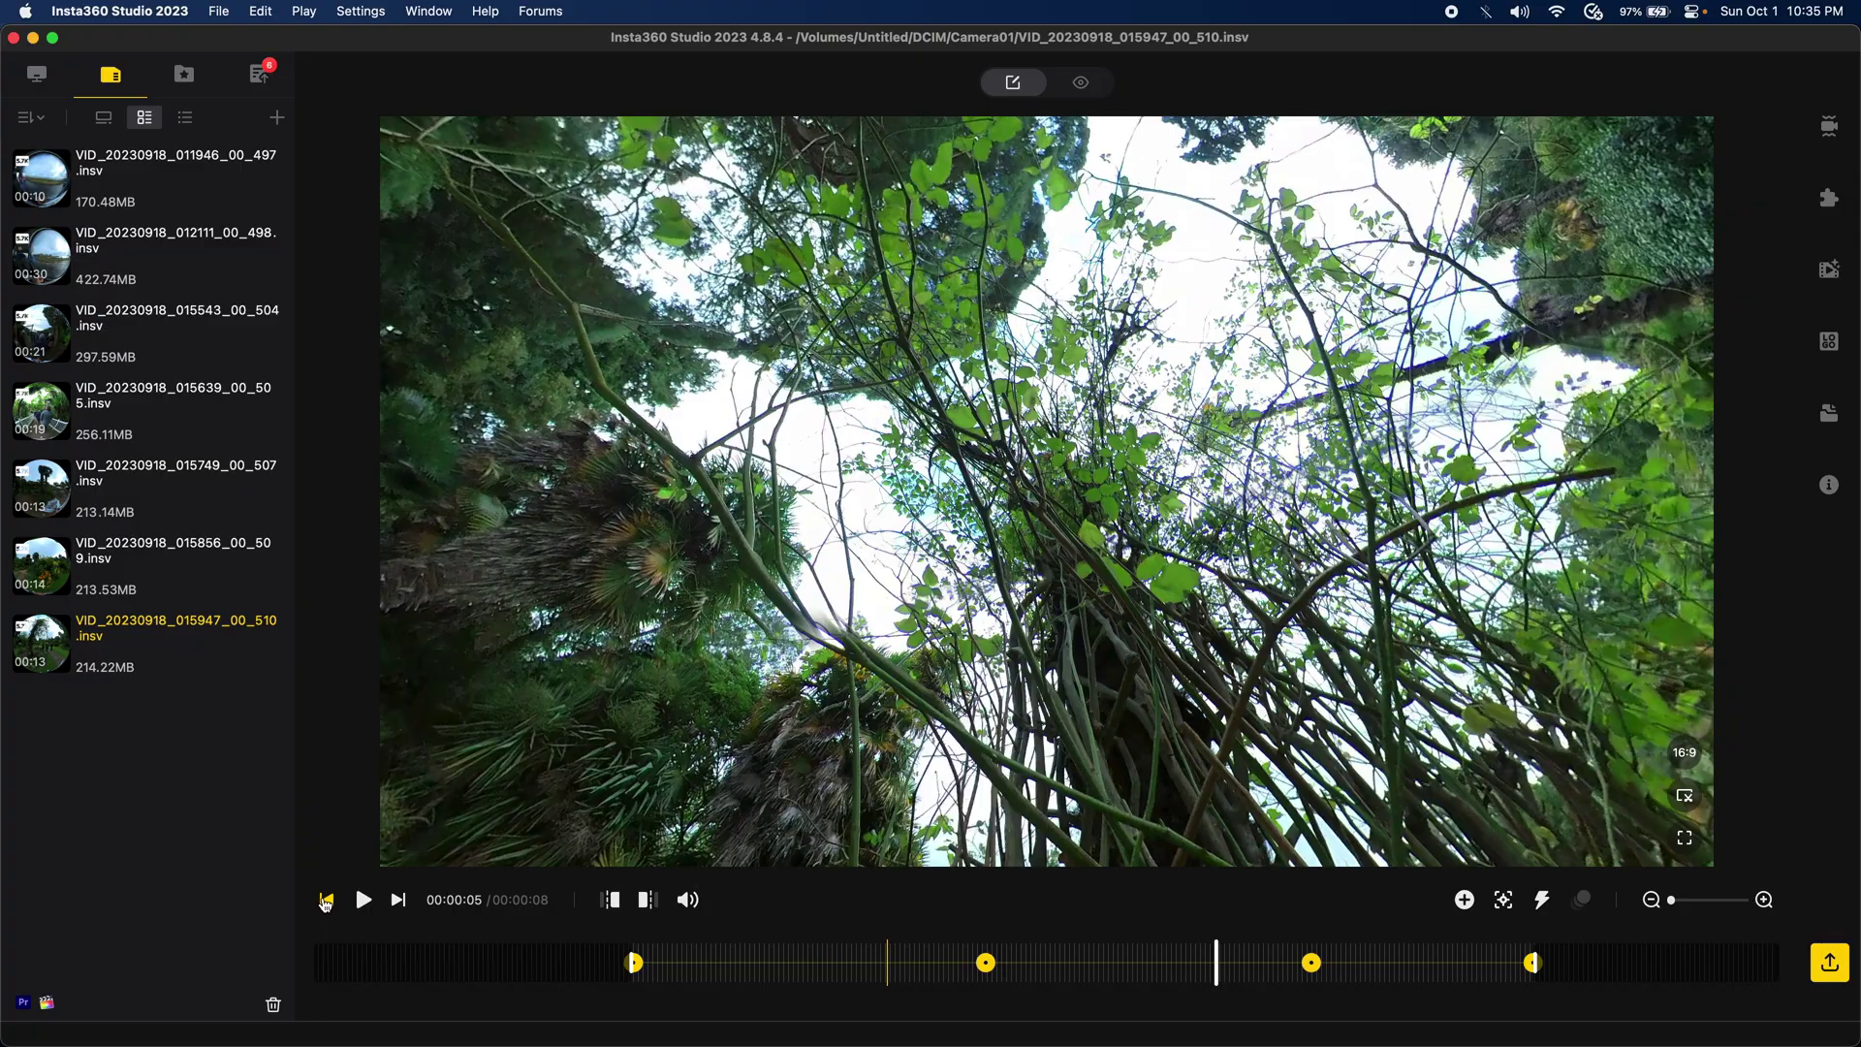
pyautogui.click(327, 901)
pyautogui.press('space')
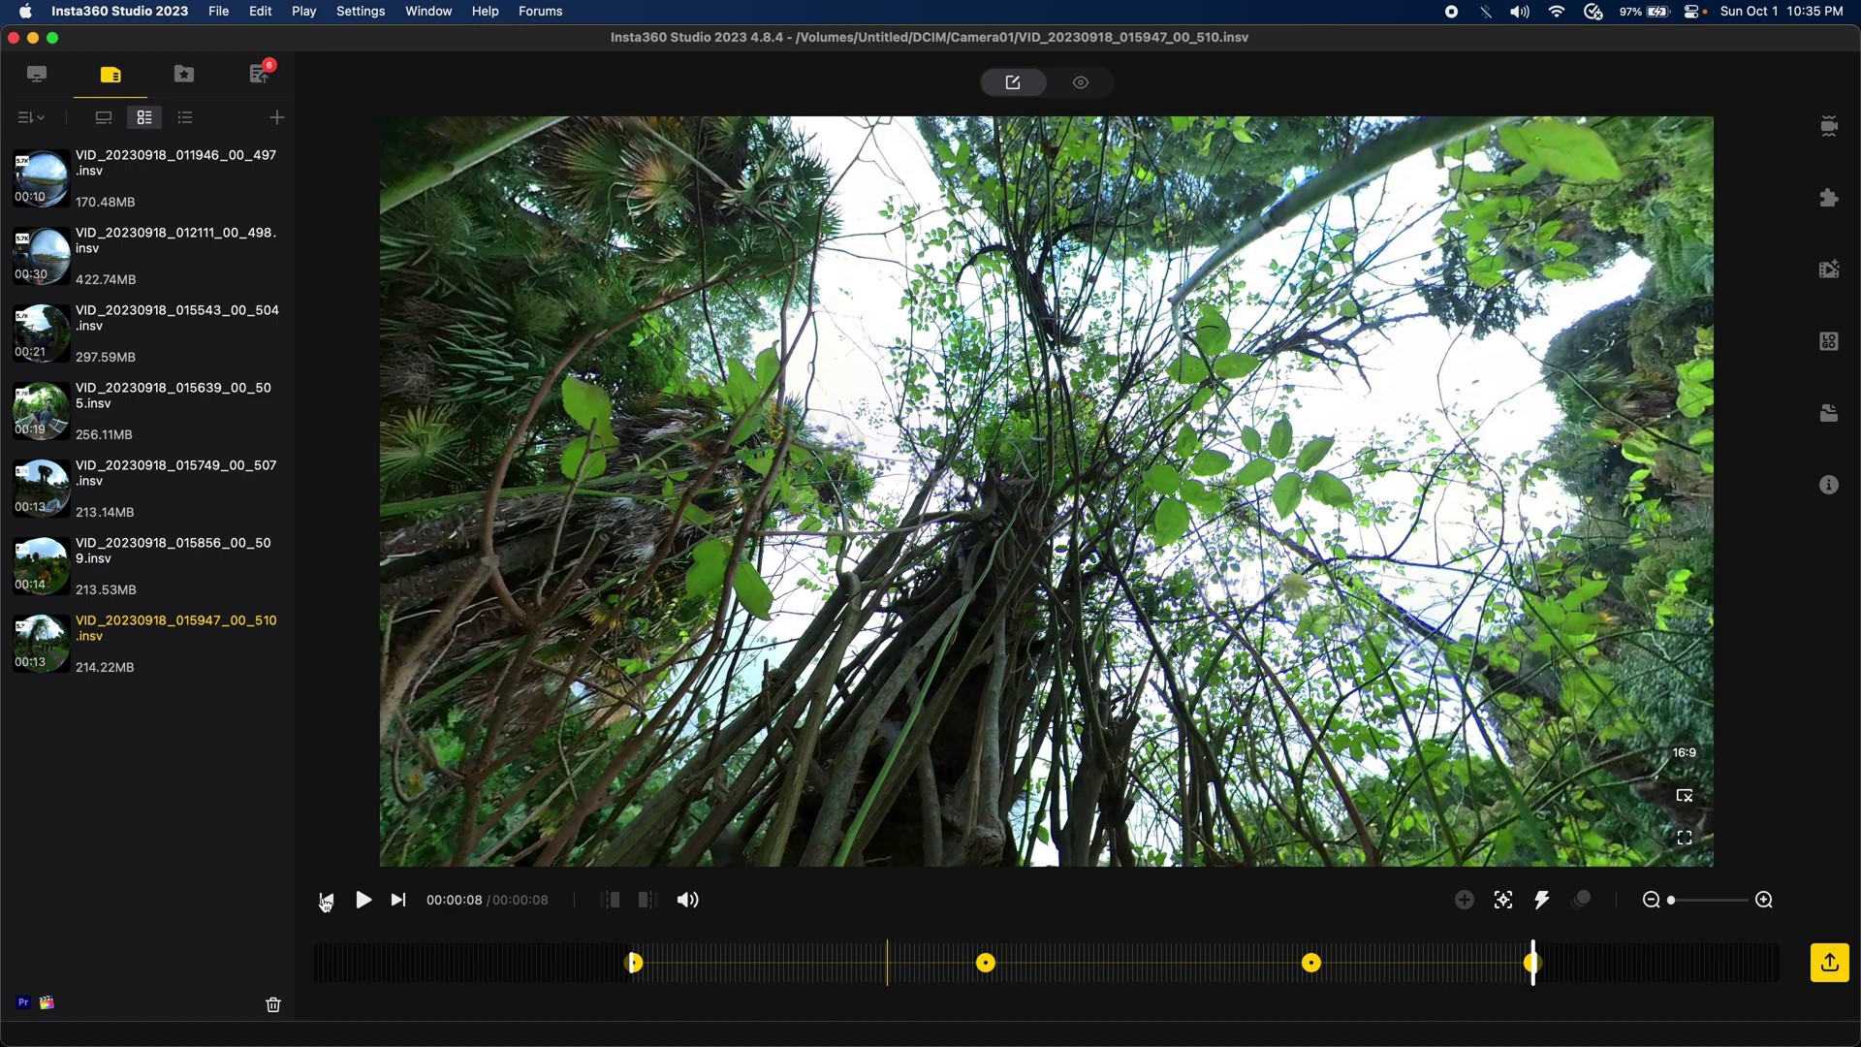
# - Clear the 510 clip's current edit data and mark about 3 seconds as the new trim start
pyautogui.click(261, 12)
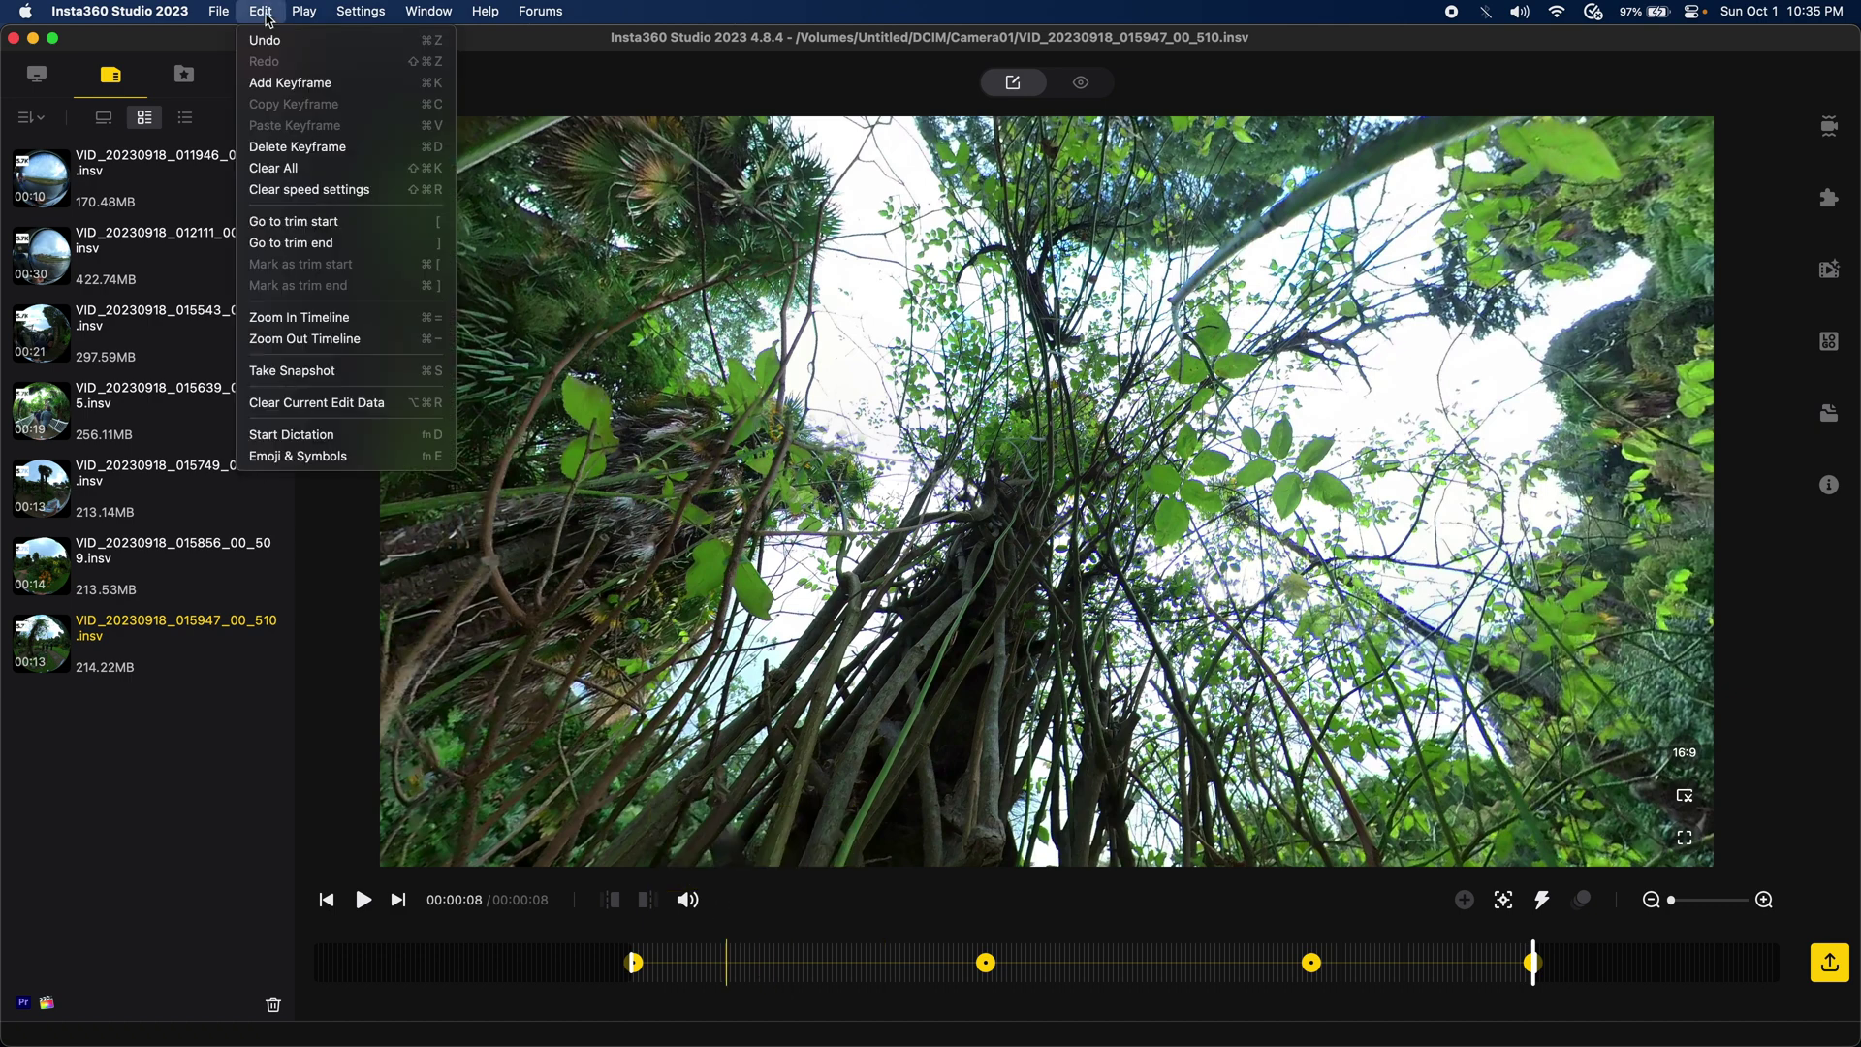
pyautogui.click(351, 408)
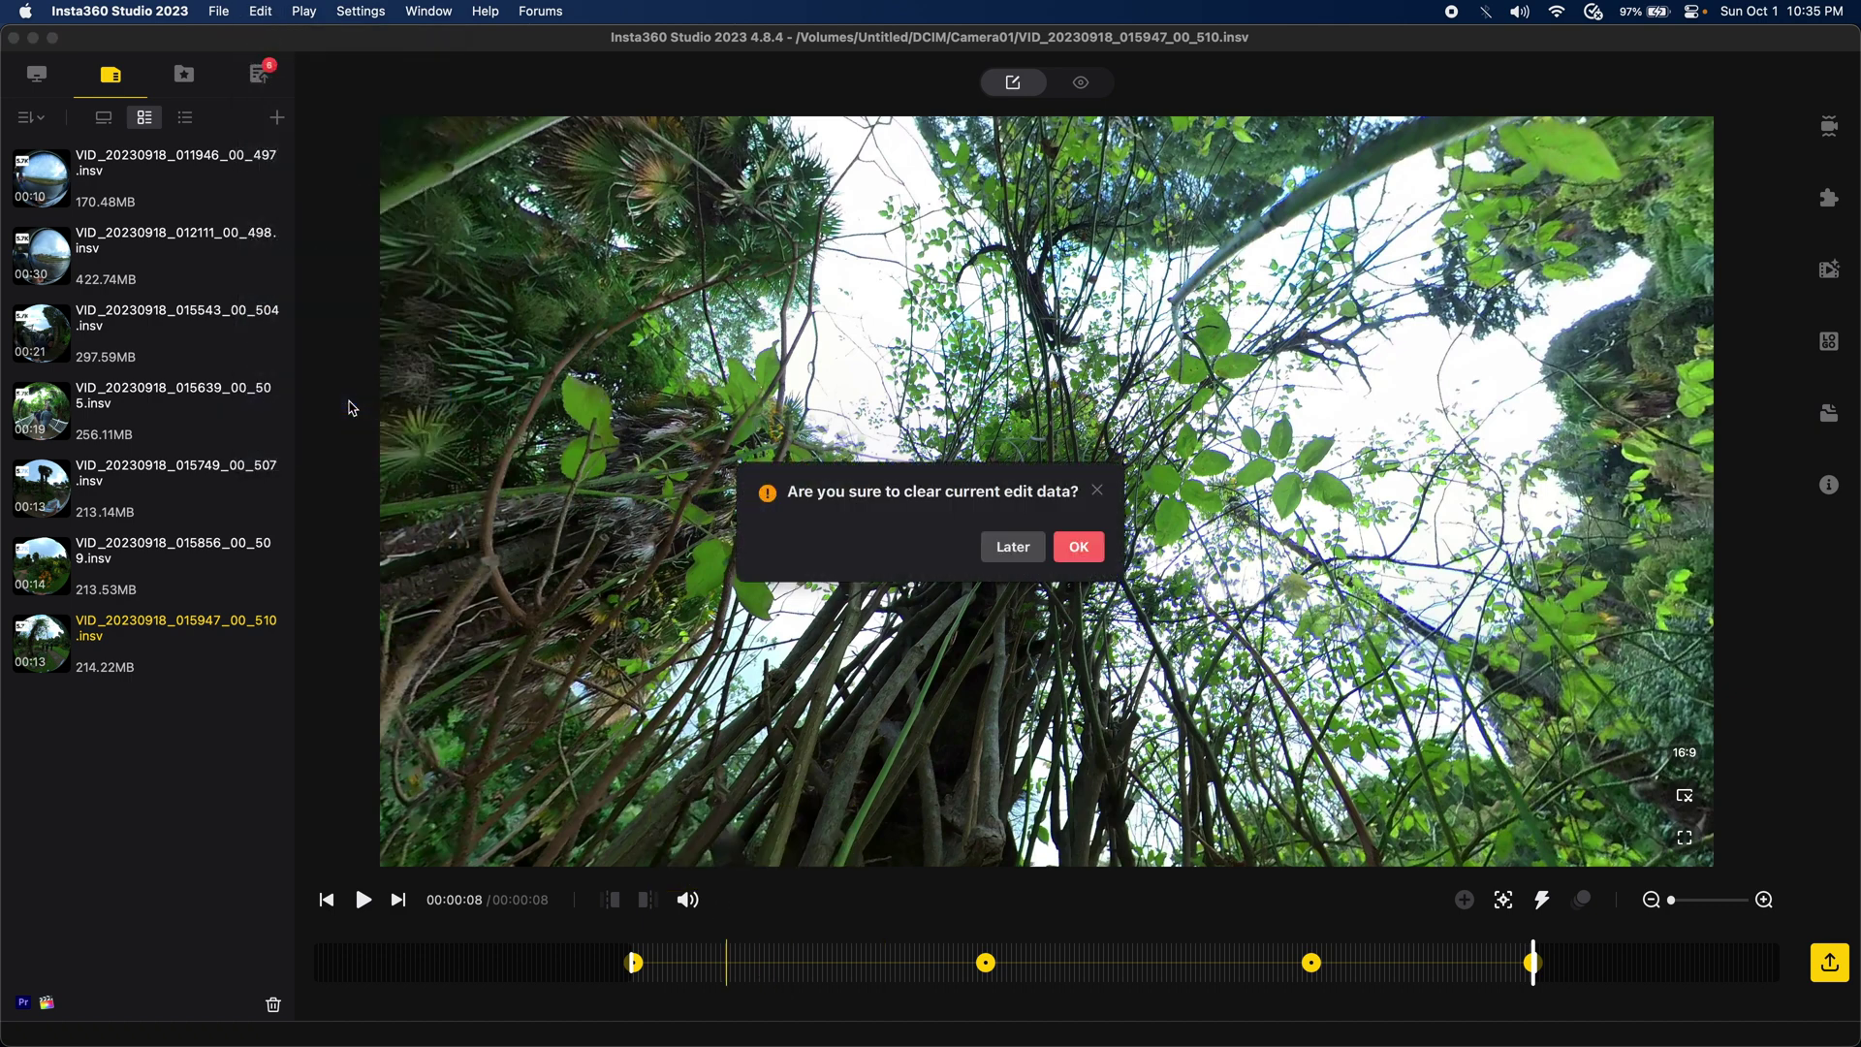
pyautogui.click(1077, 549)
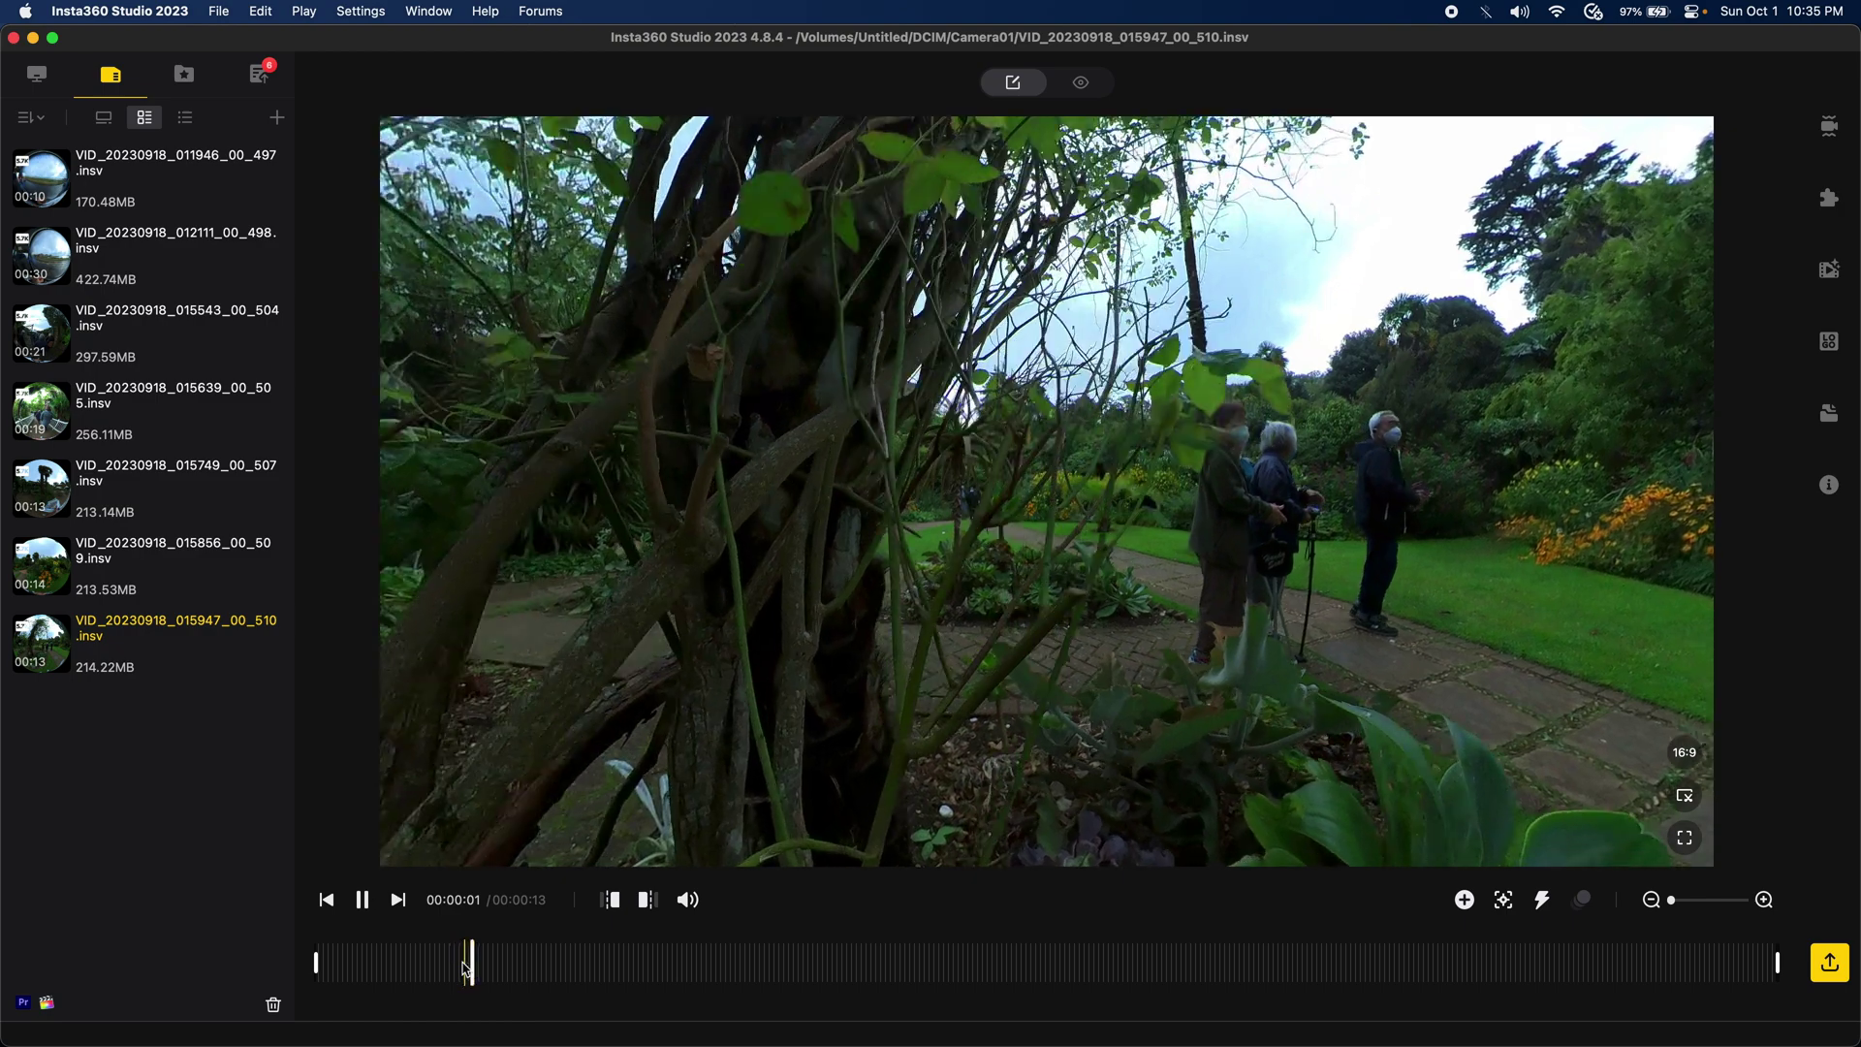
pyautogui.press('space')
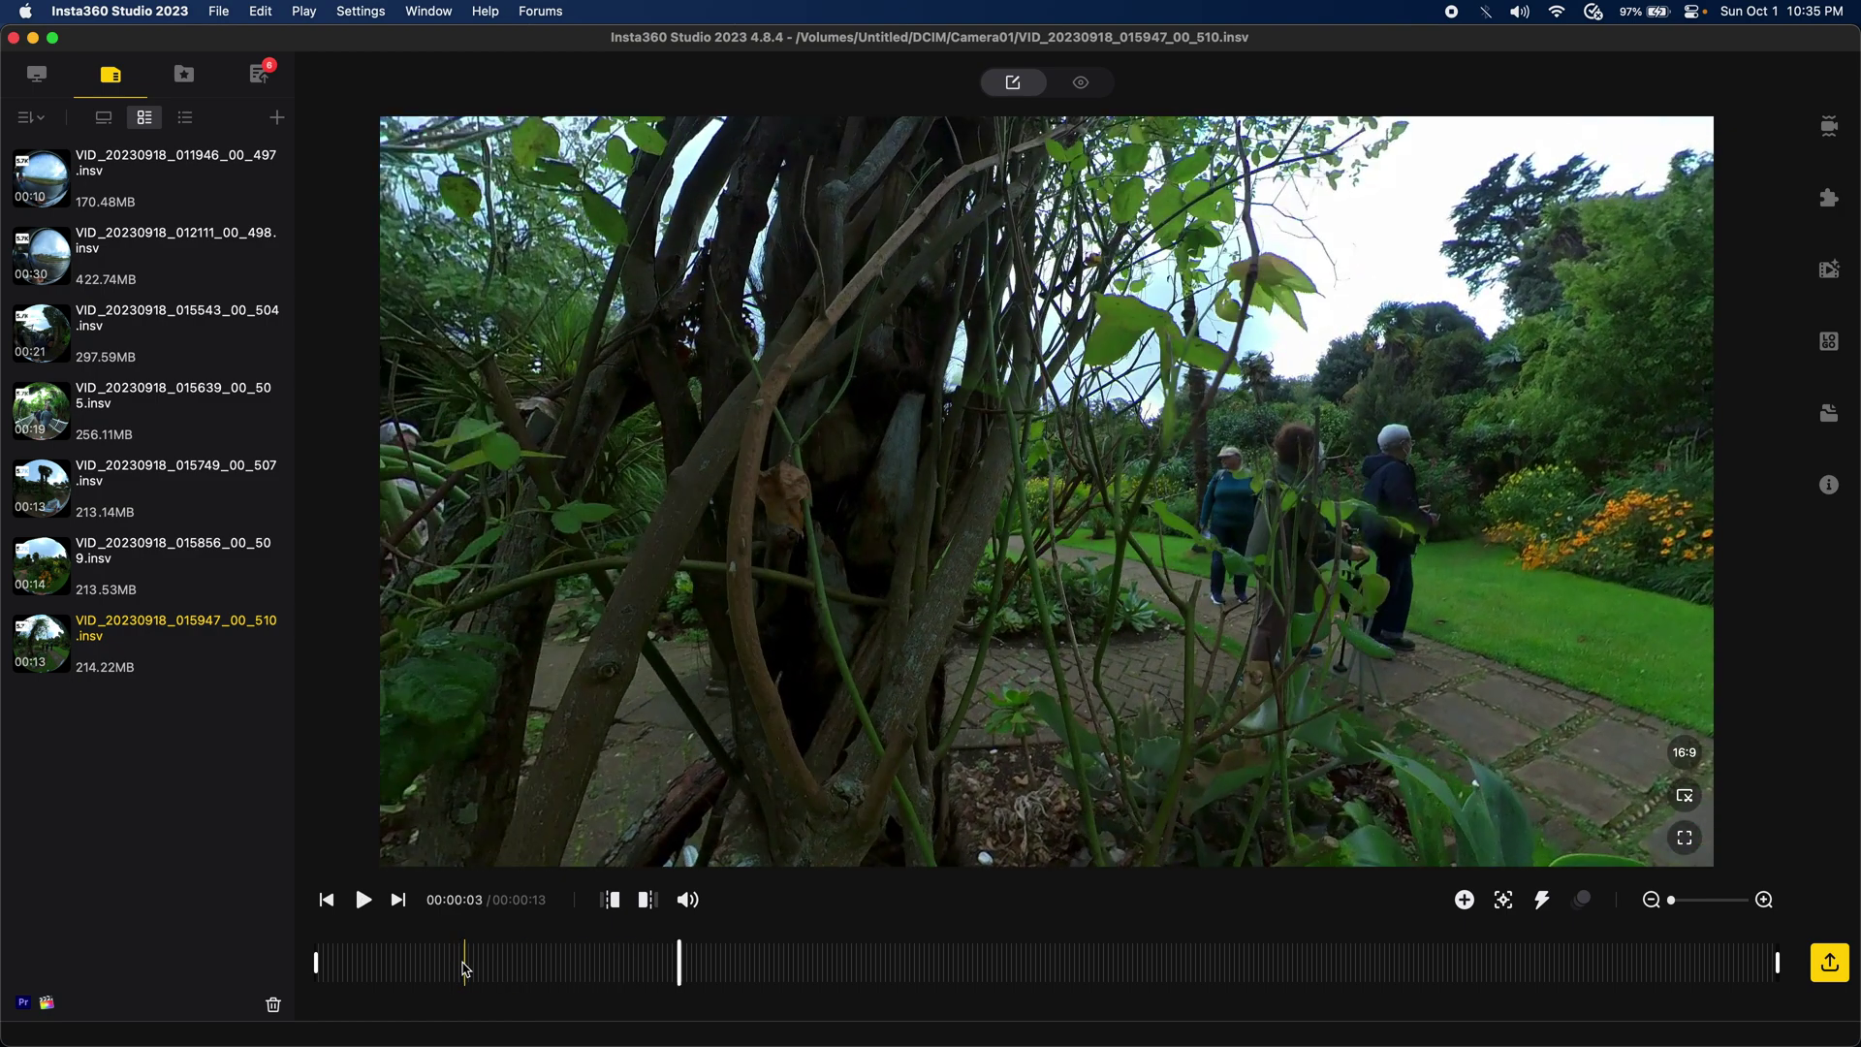
pyautogui.click(610, 899)
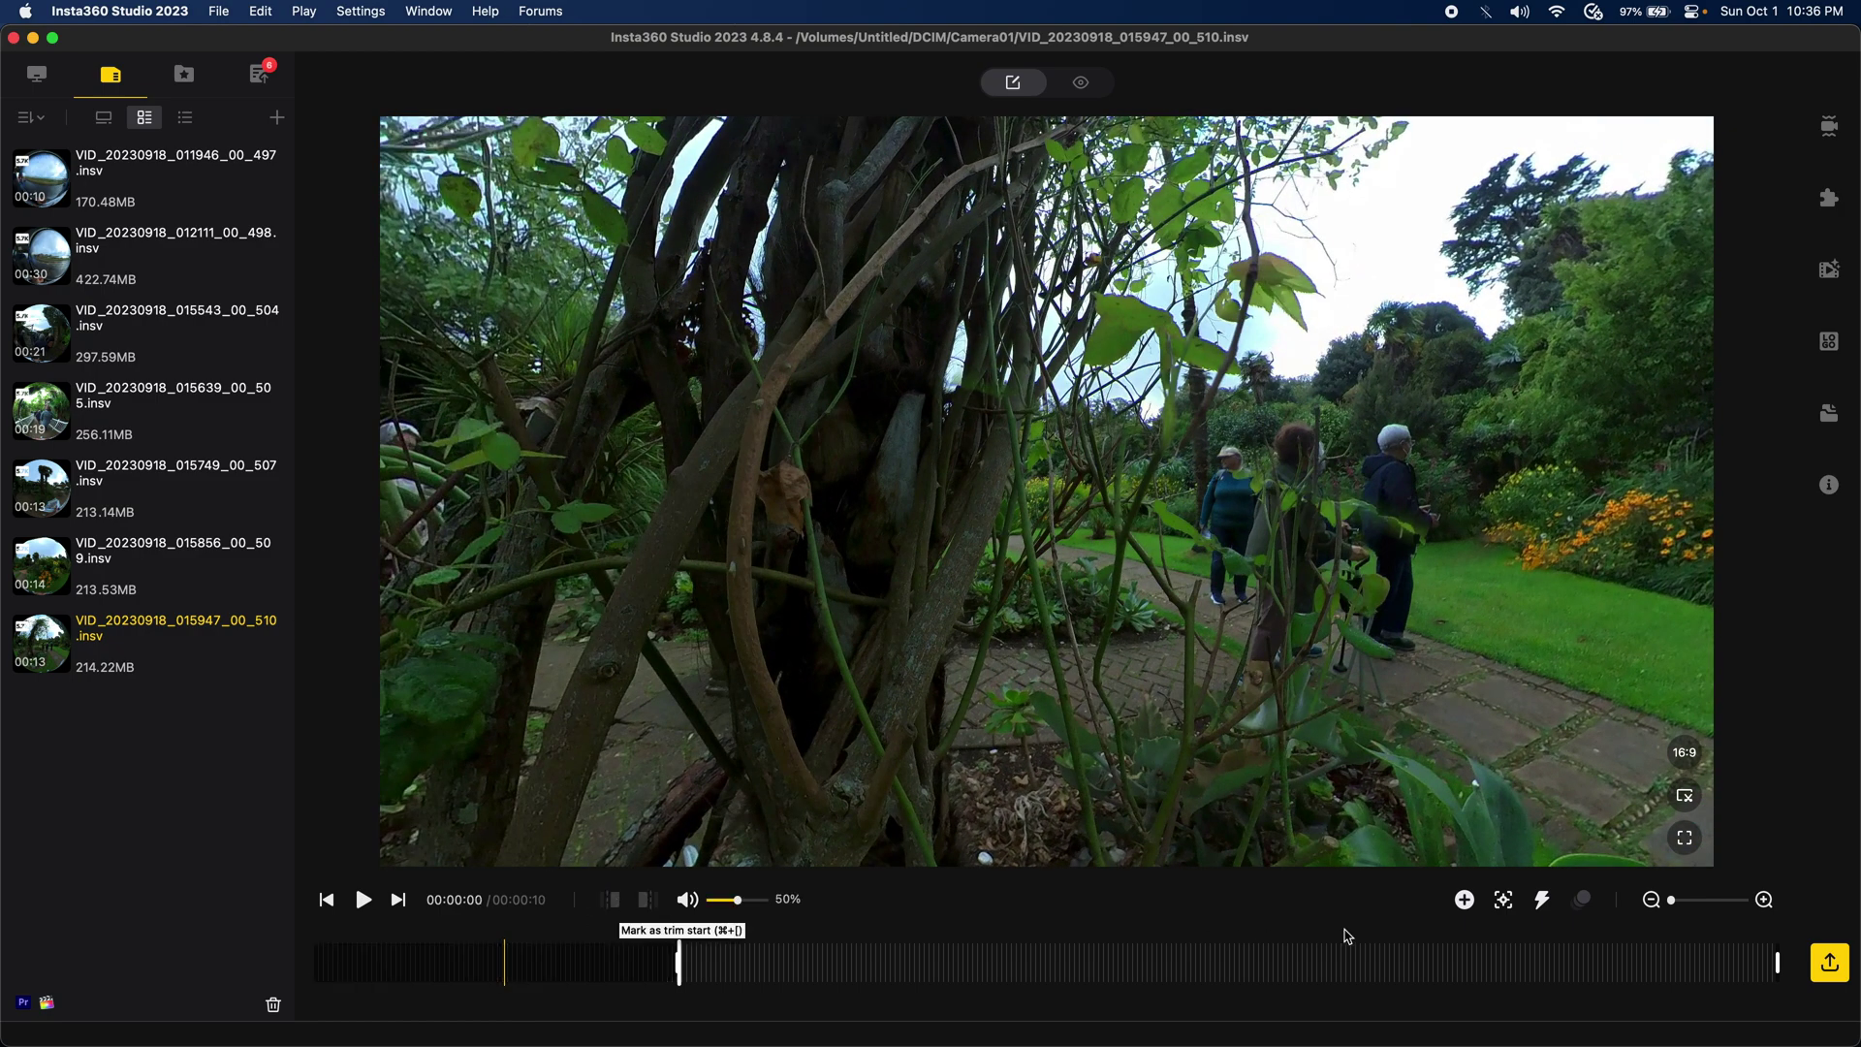
# - Keyframe the clip start, keyframe and trim the end at 00:00:07, and tilt the view up into the canopy
pyautogui.click(1465, 899)
pyautogui.click(1335, 965)
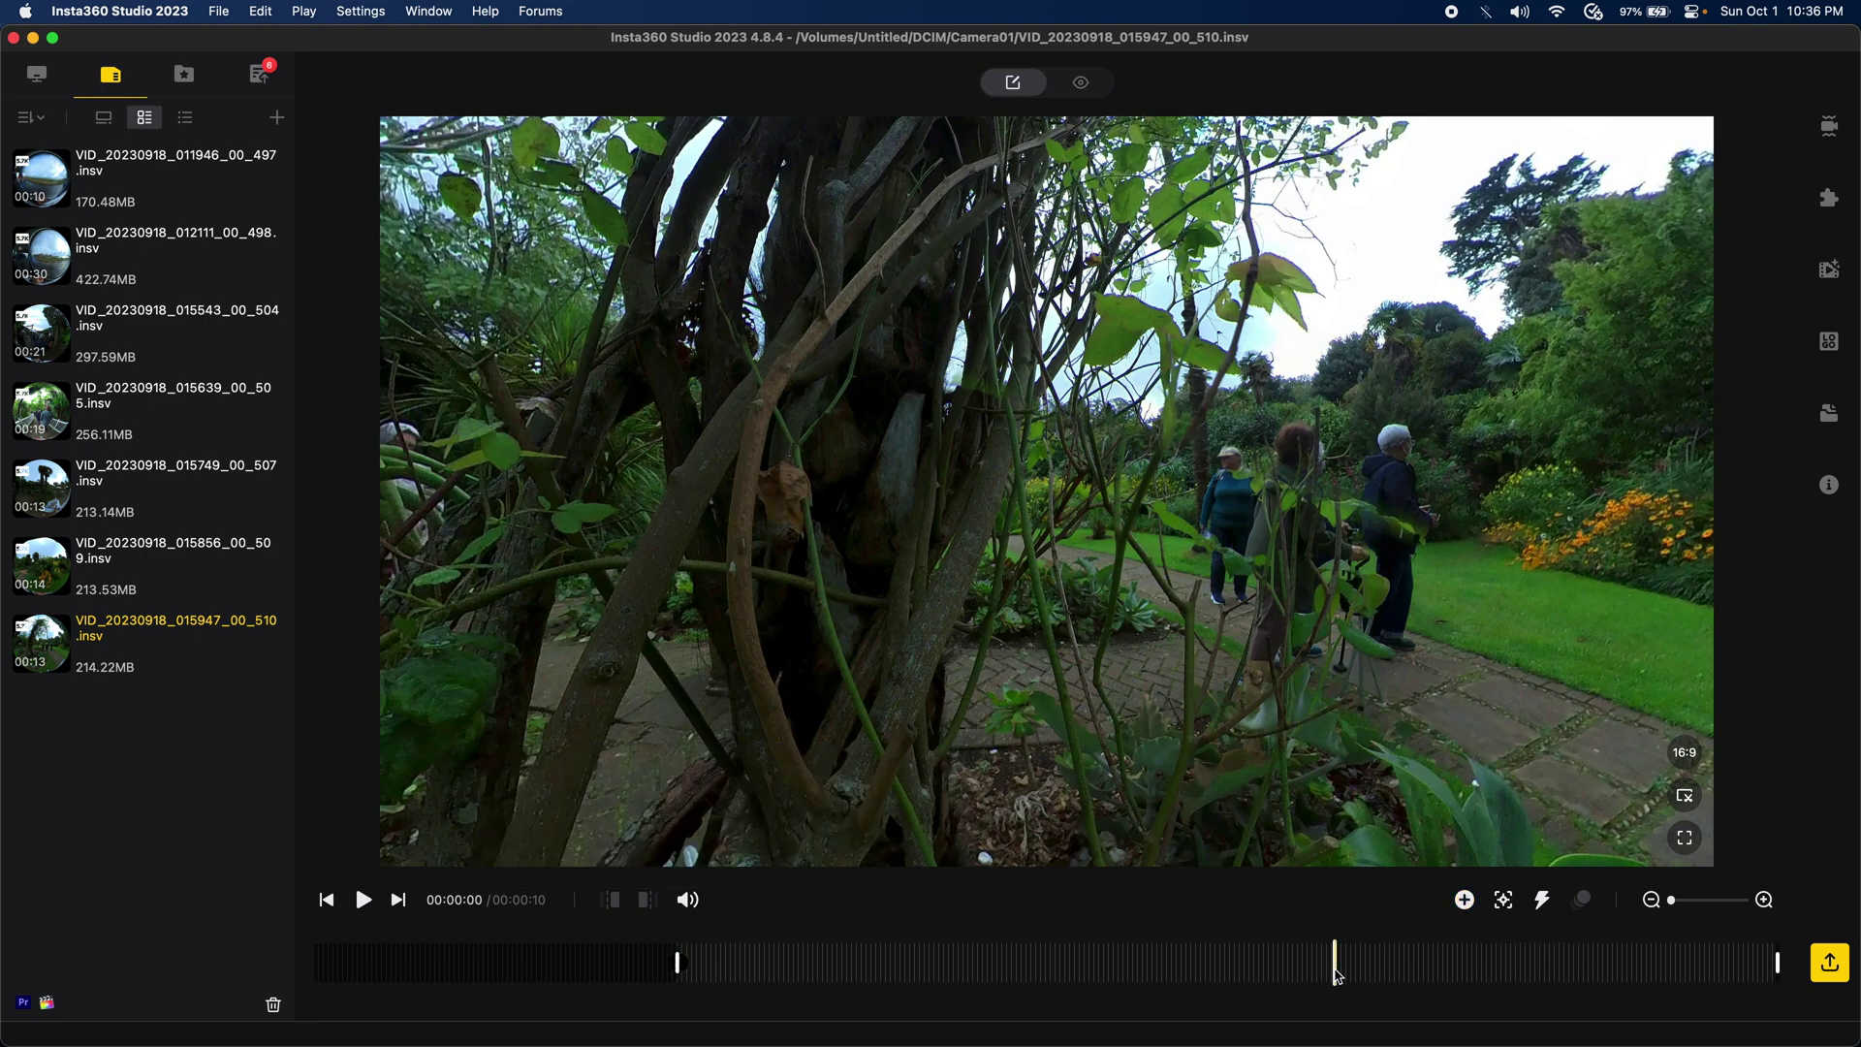
pyautogui.press('space')
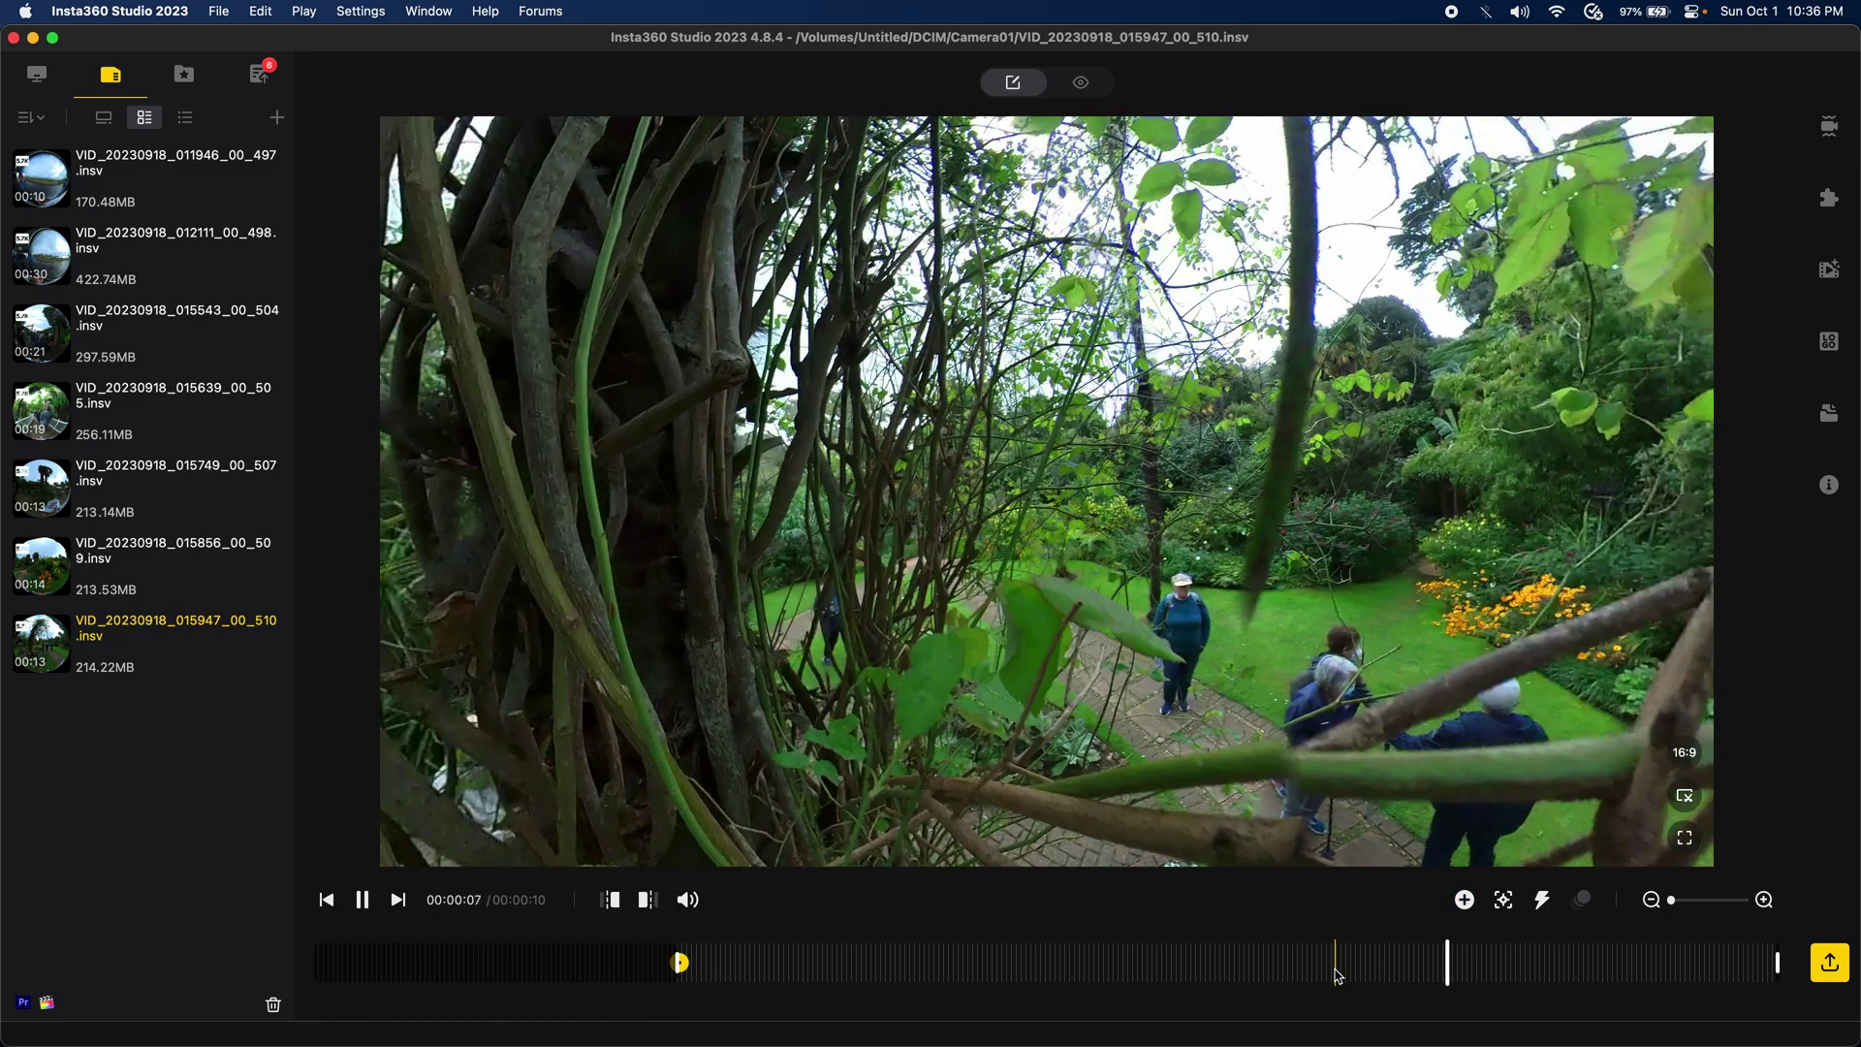
pyautogui.press('space')
pyautogui.click(1464, 899)
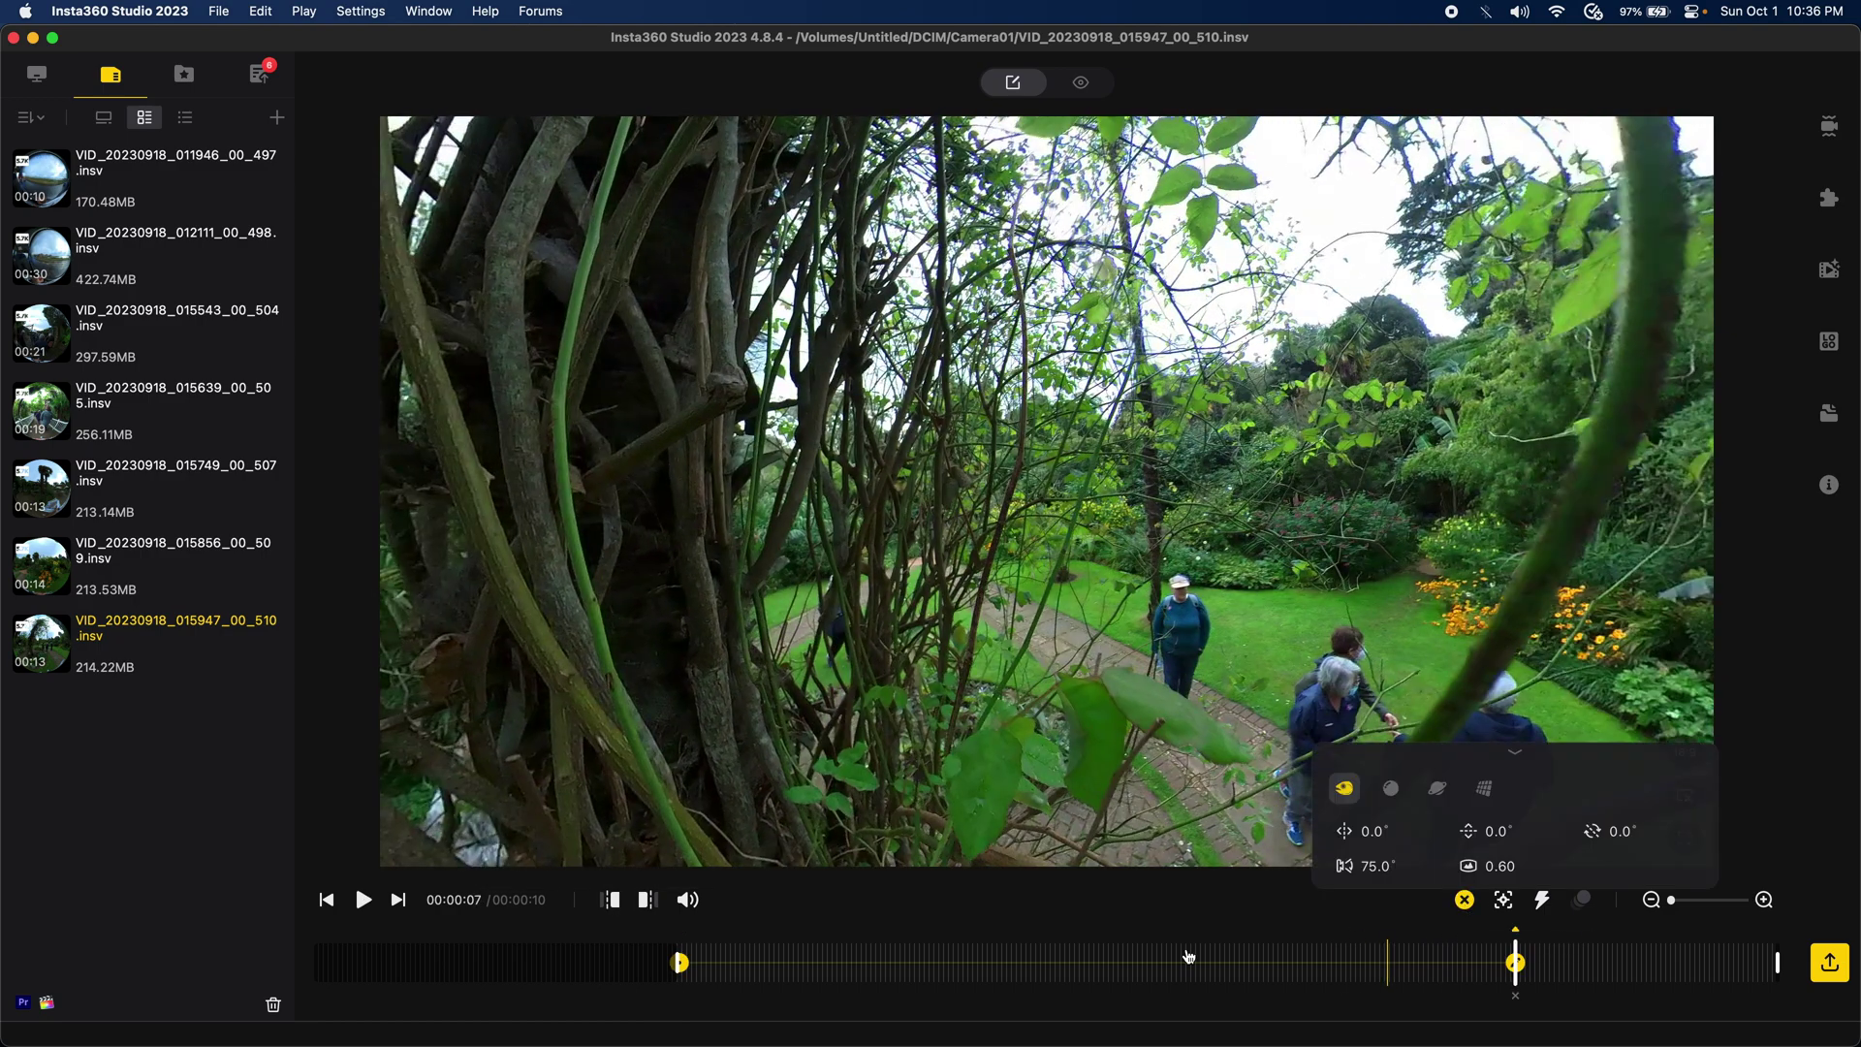
pyautogui.click(646, 900)
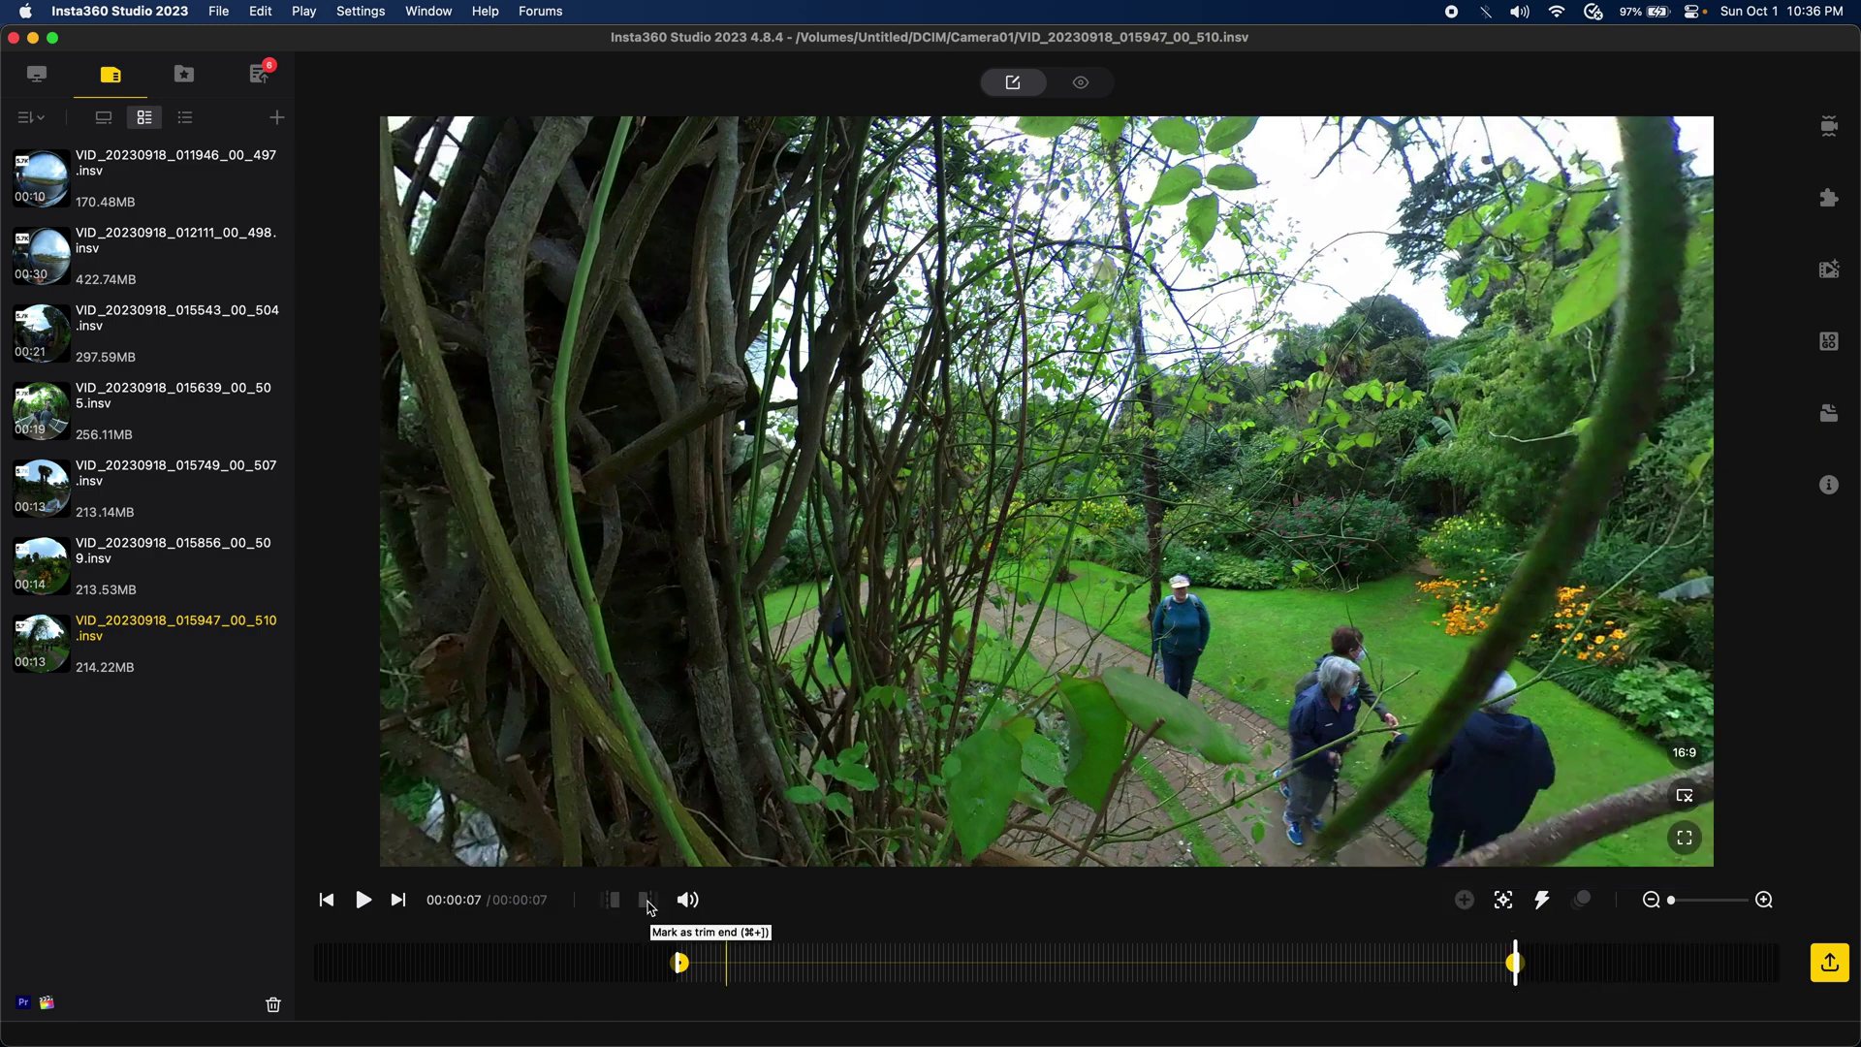
pyautogui.moveTo(662, 391); pyautogui.dragTo(969, 692)
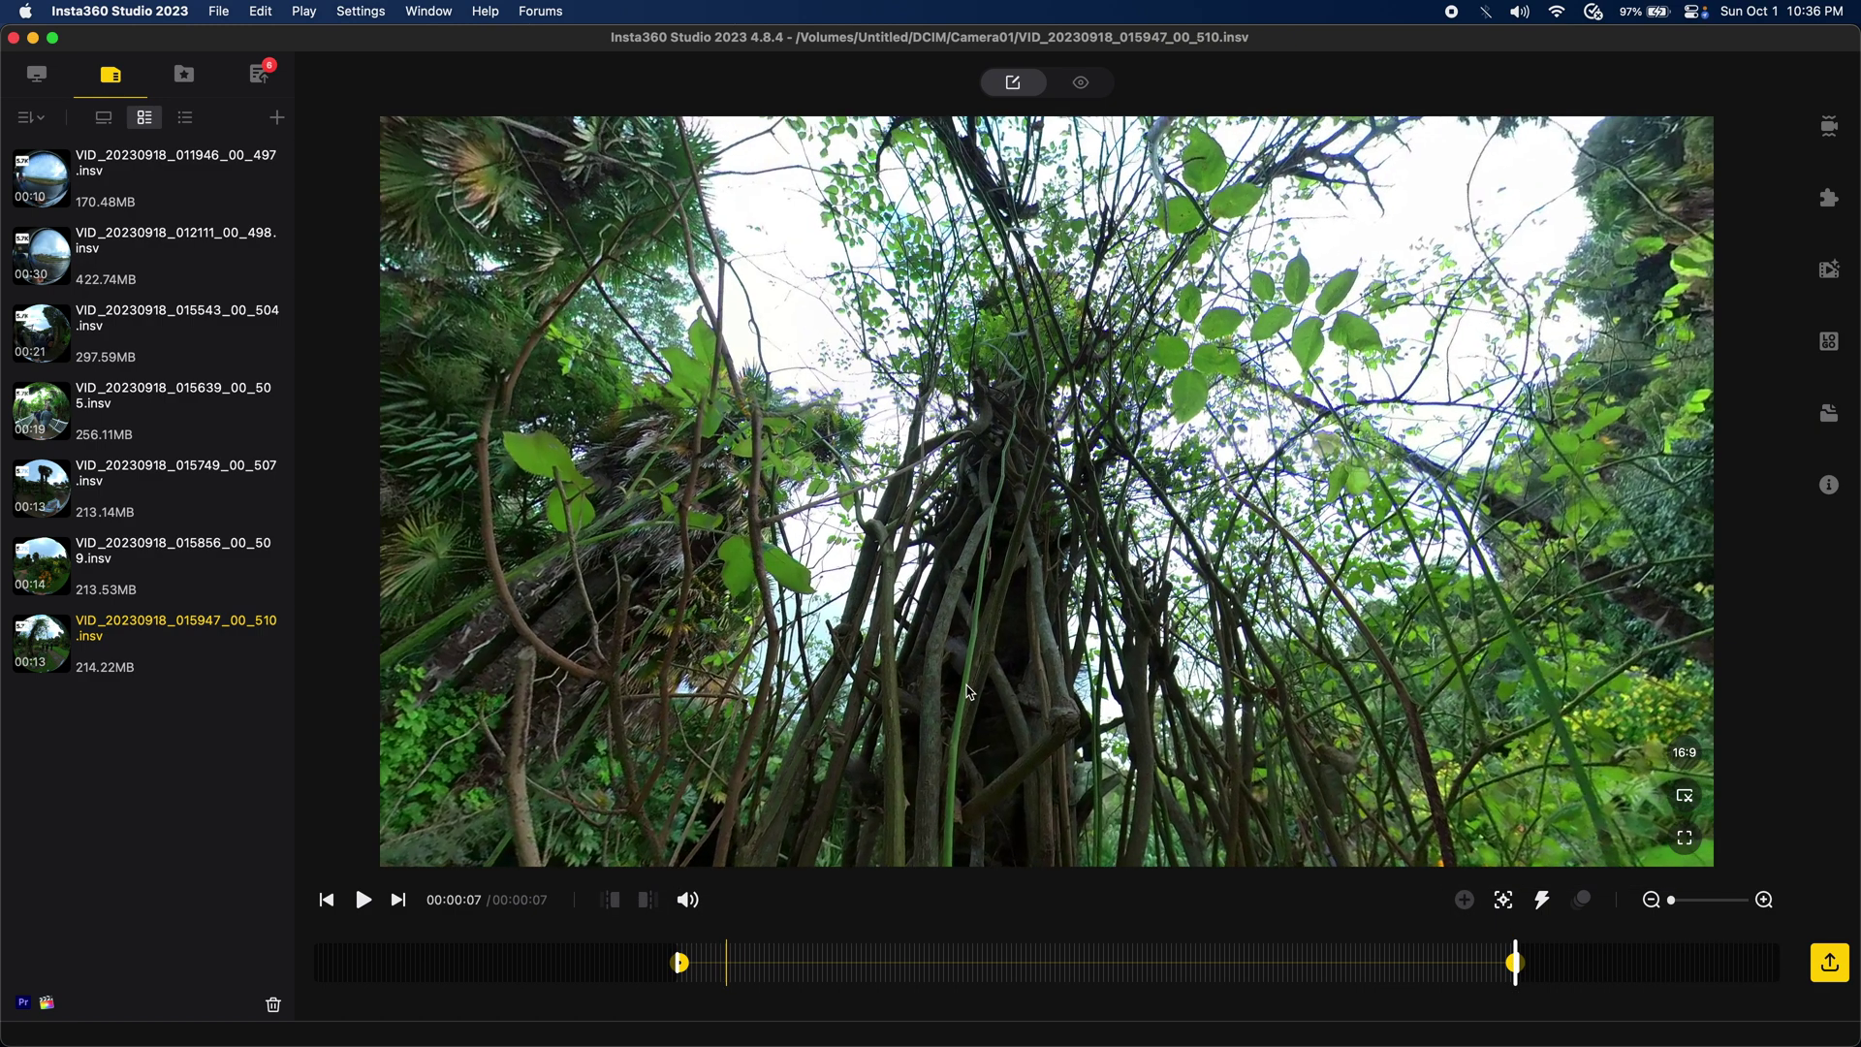
# - Add an end keyframe and aim both the end and first keyframes upward into the trees
pyautogui.click(1514, 965)
pyautogui.moveTo(1153, 600); pyautogui.dragTo(1182, 676)
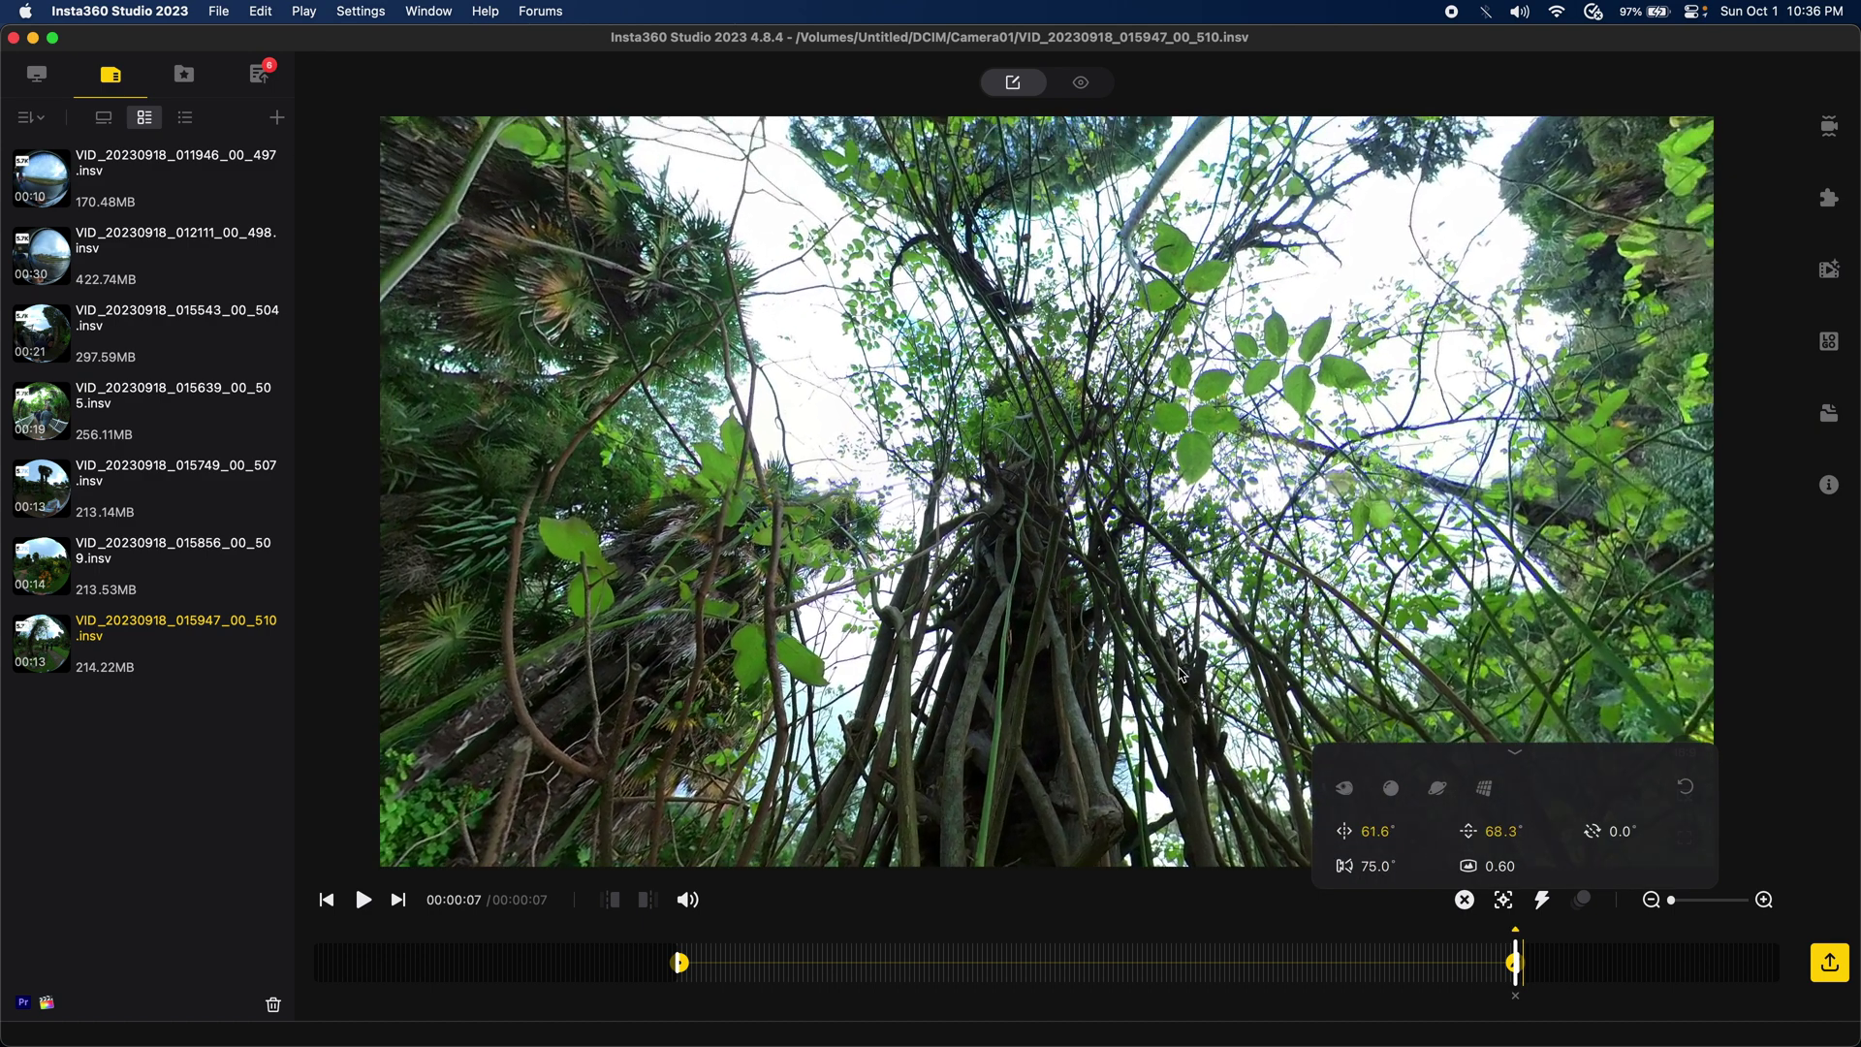
pyautogui.click(680, 963)
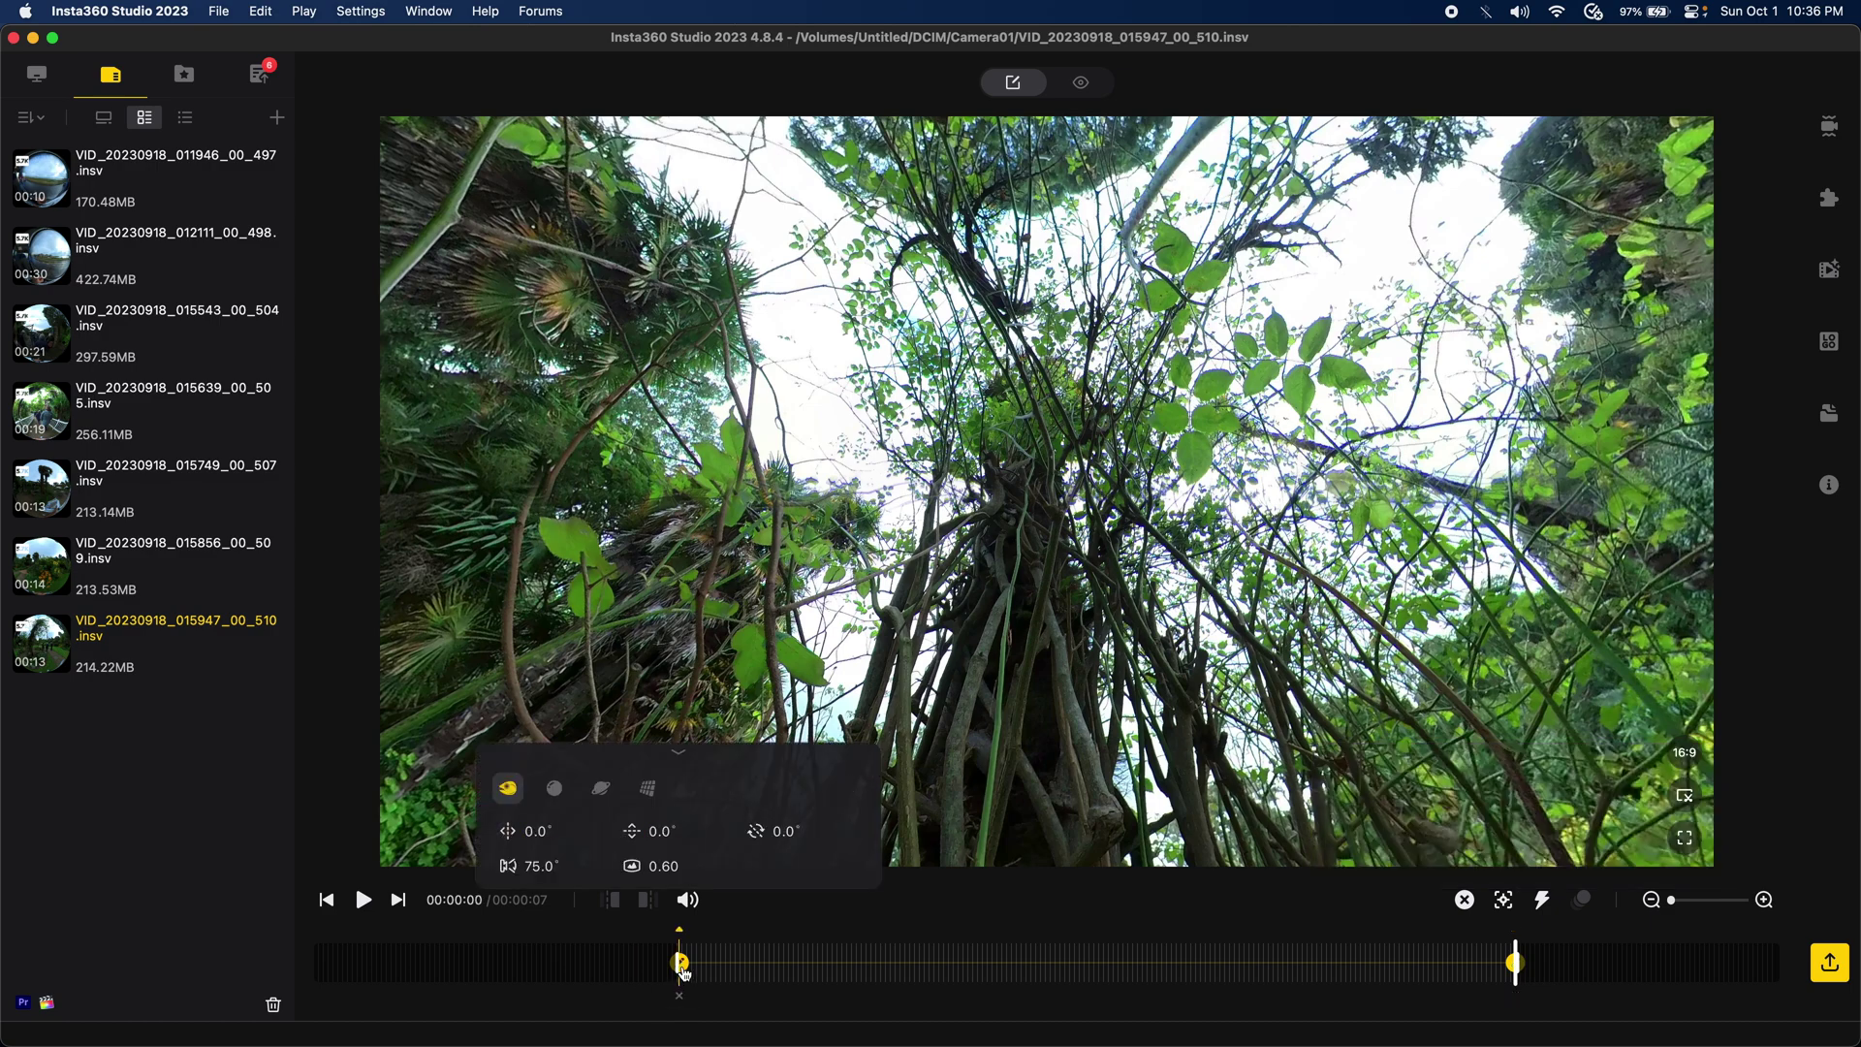
pyautogui.moveTo(998, 582); pyautogui.dragTo(1142, 800)
# - Play back the reframed clip and trim its end at 00:00:04
pyautogui.press('space')
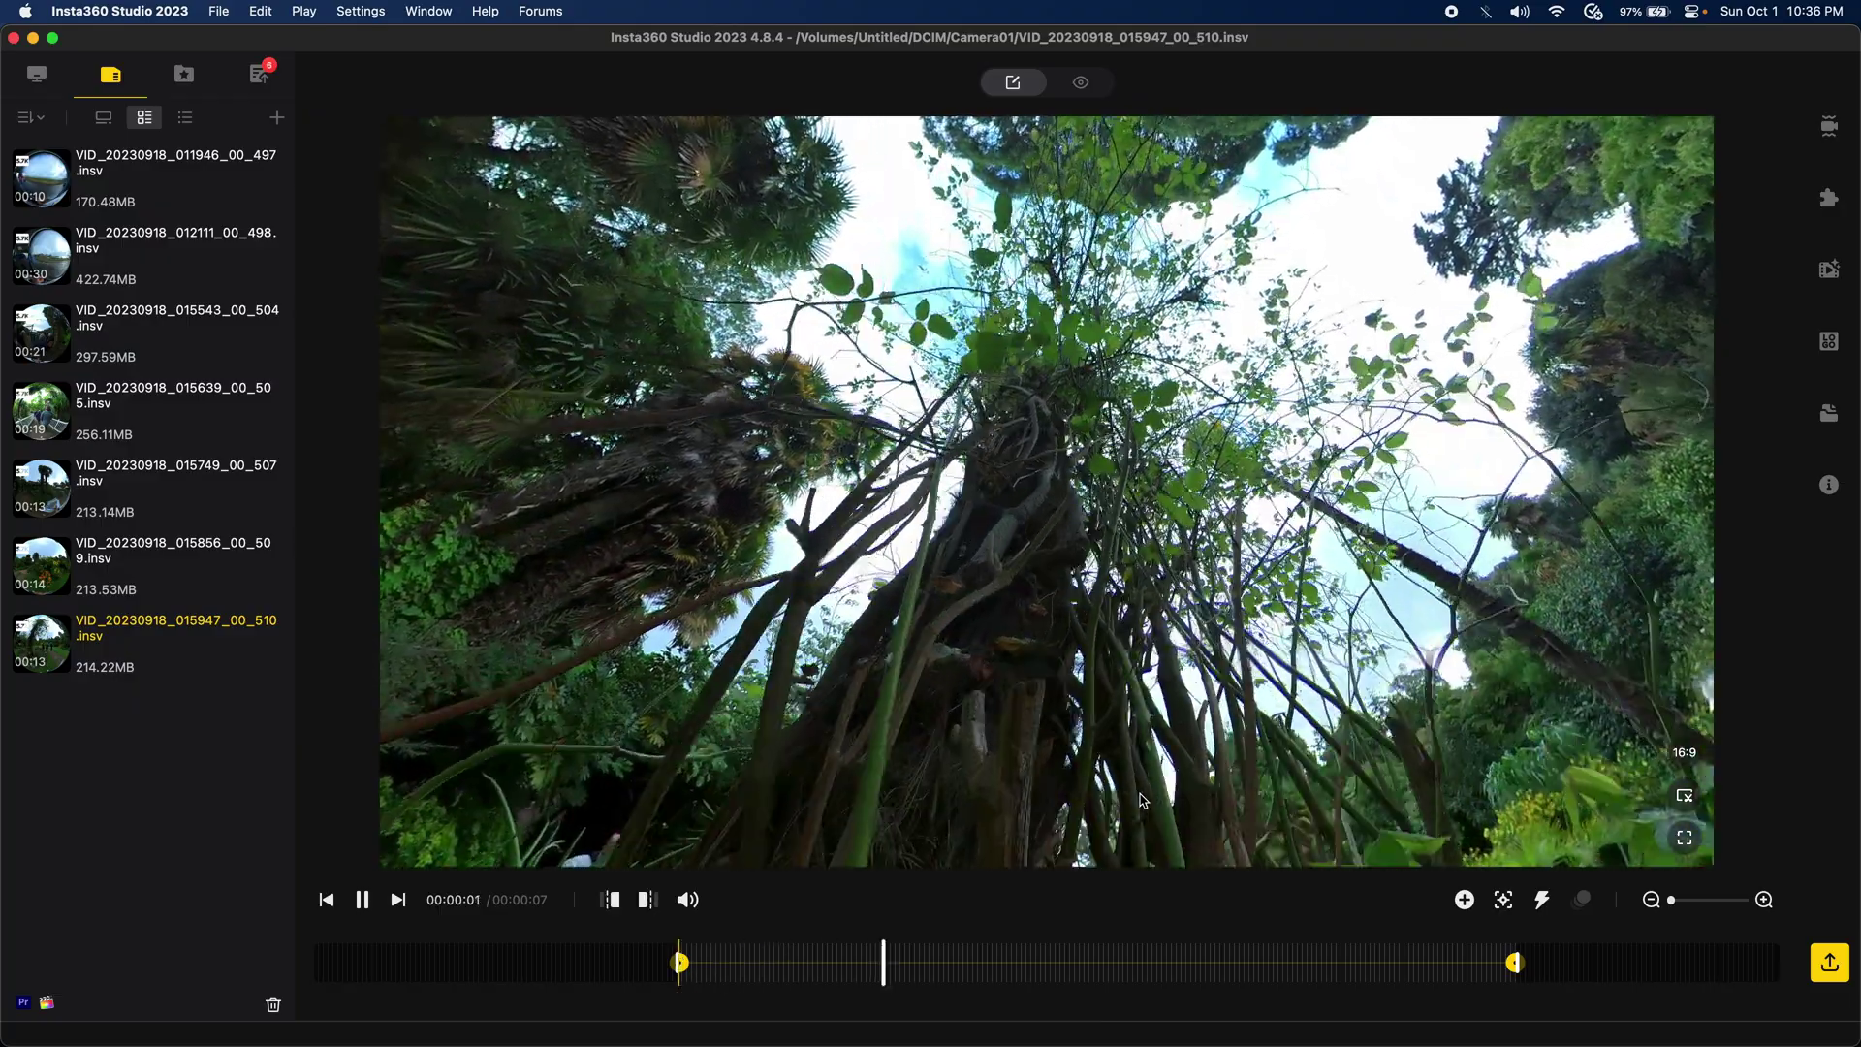
pyautogui.press('space')
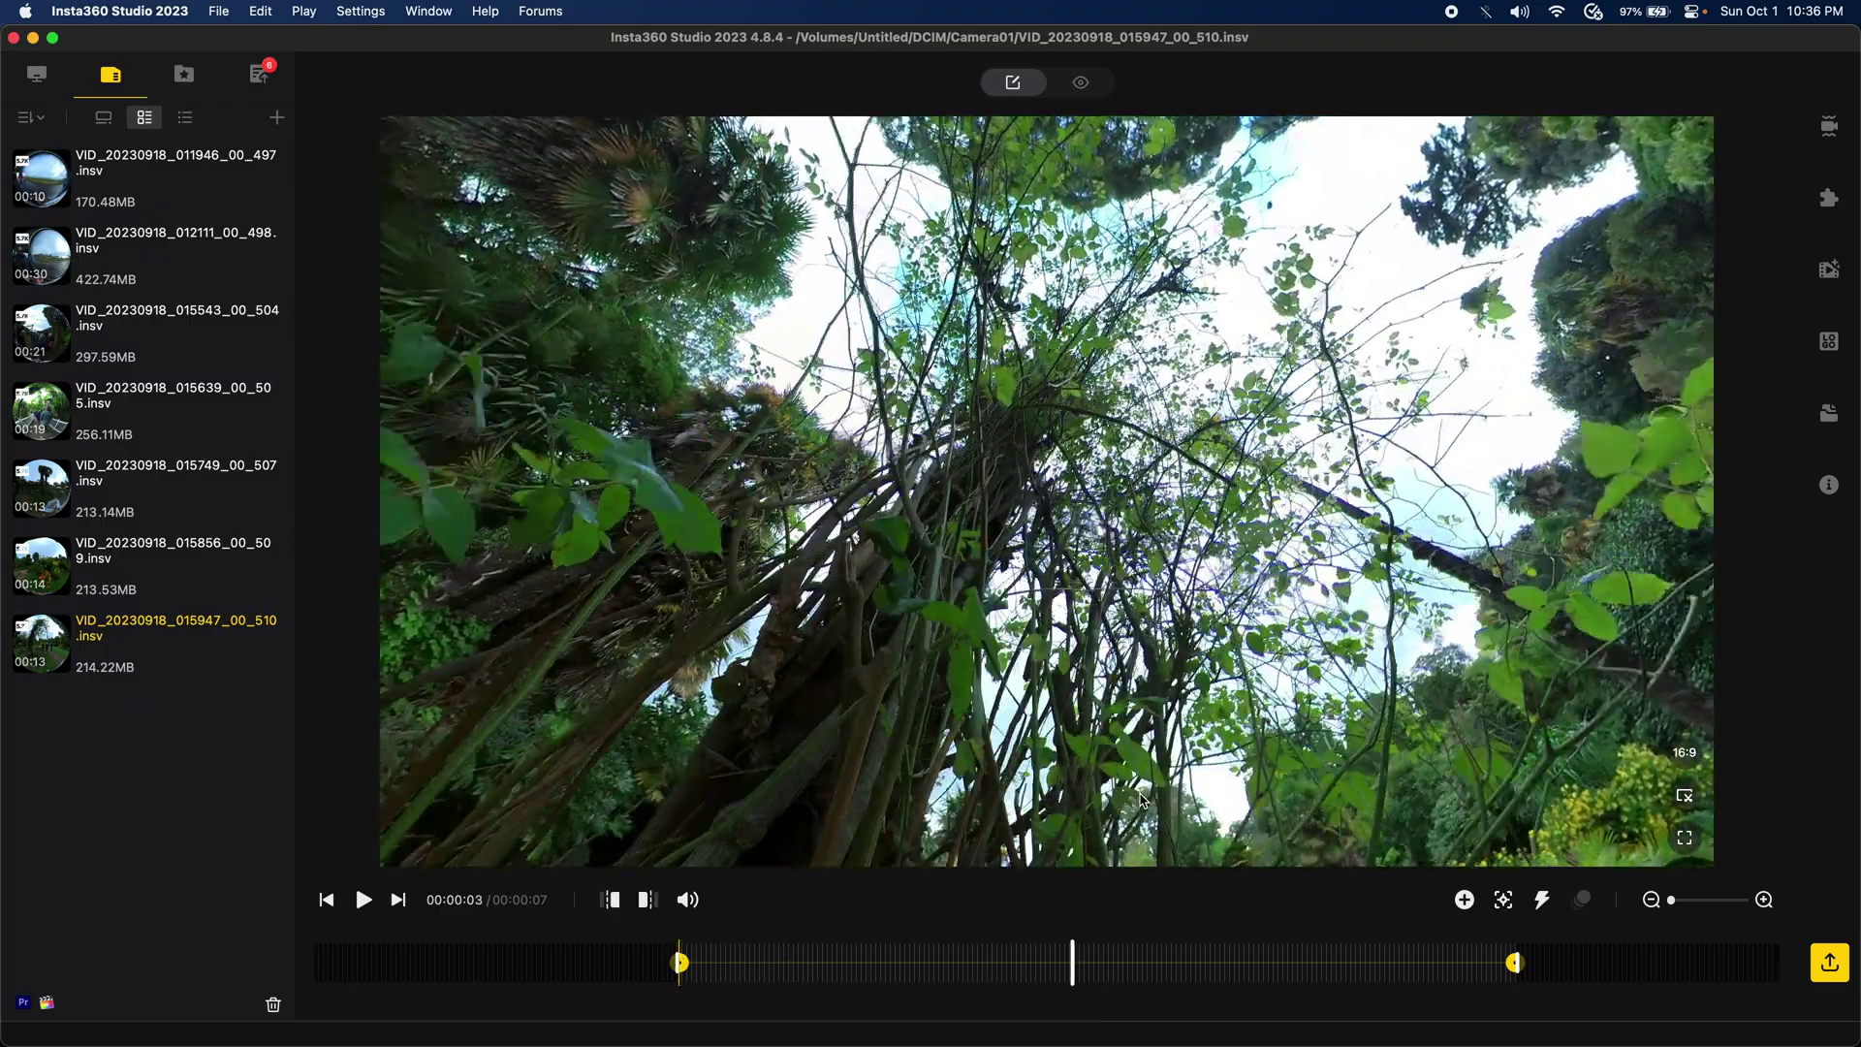
pyautogui.press('space')
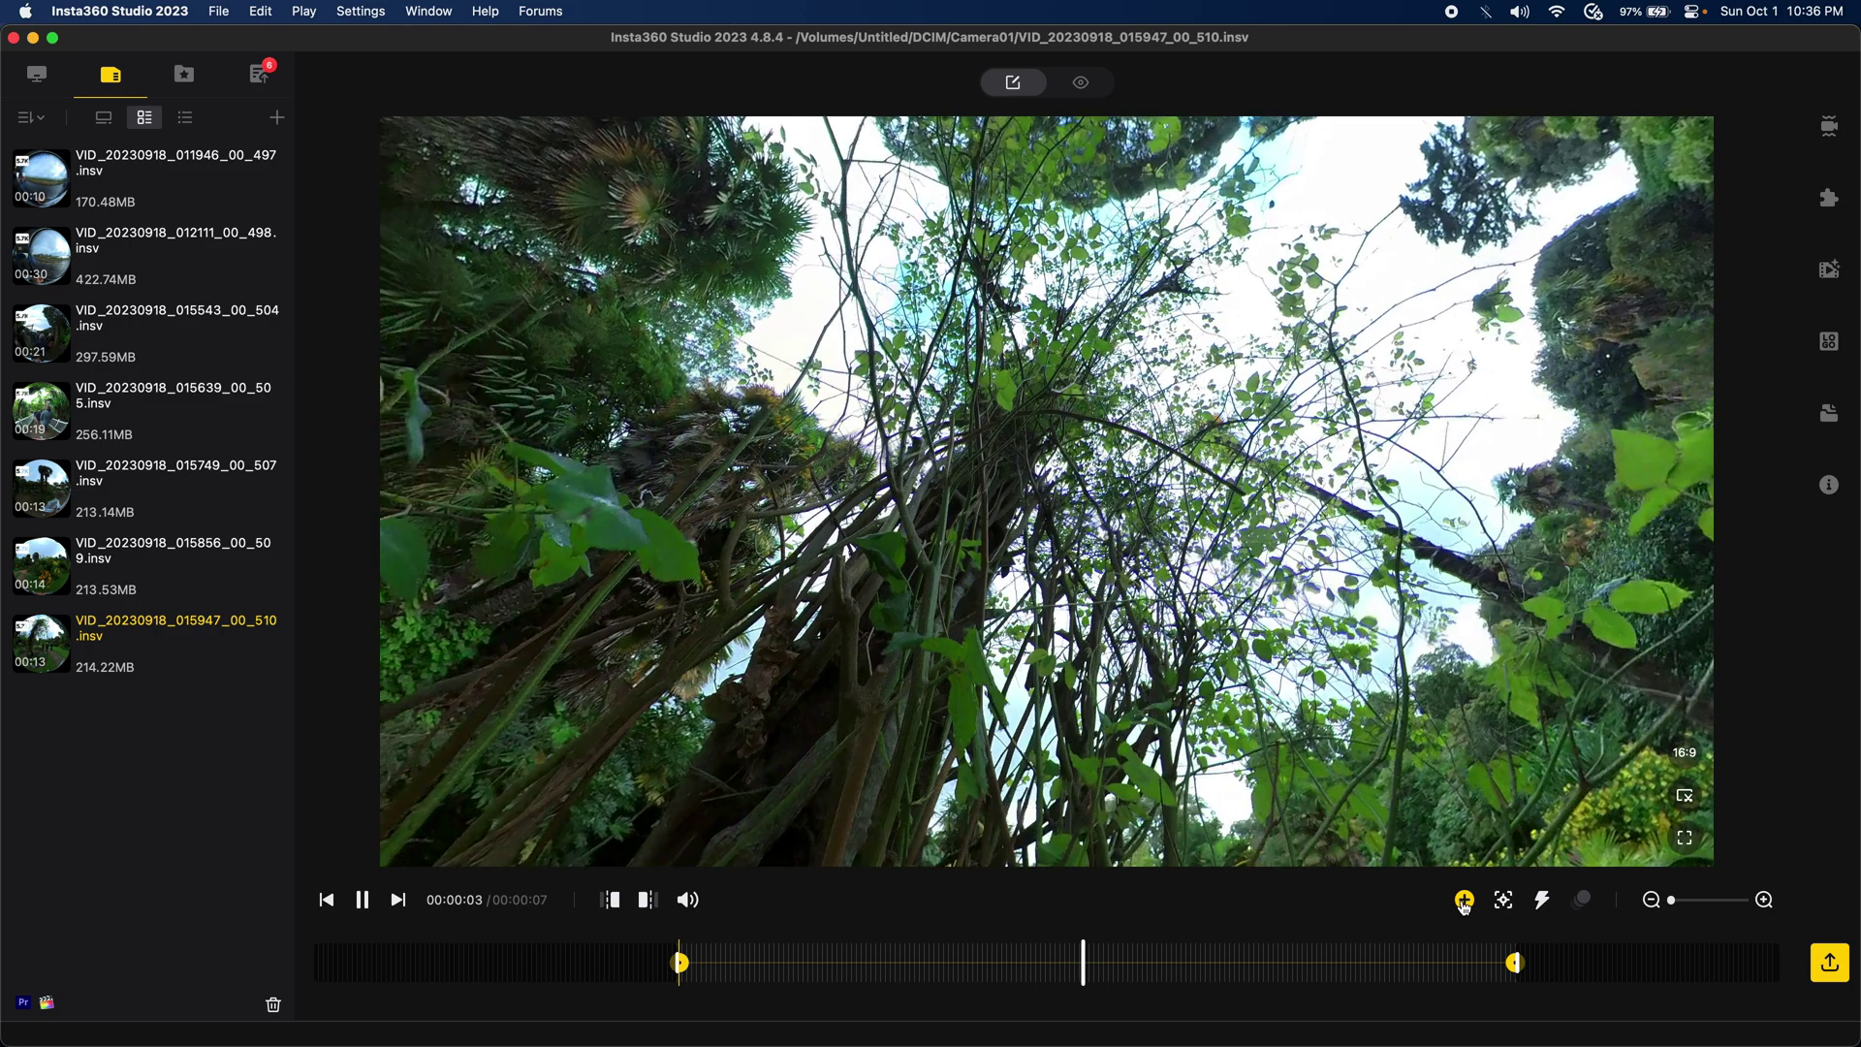
pyautogui.press('space')
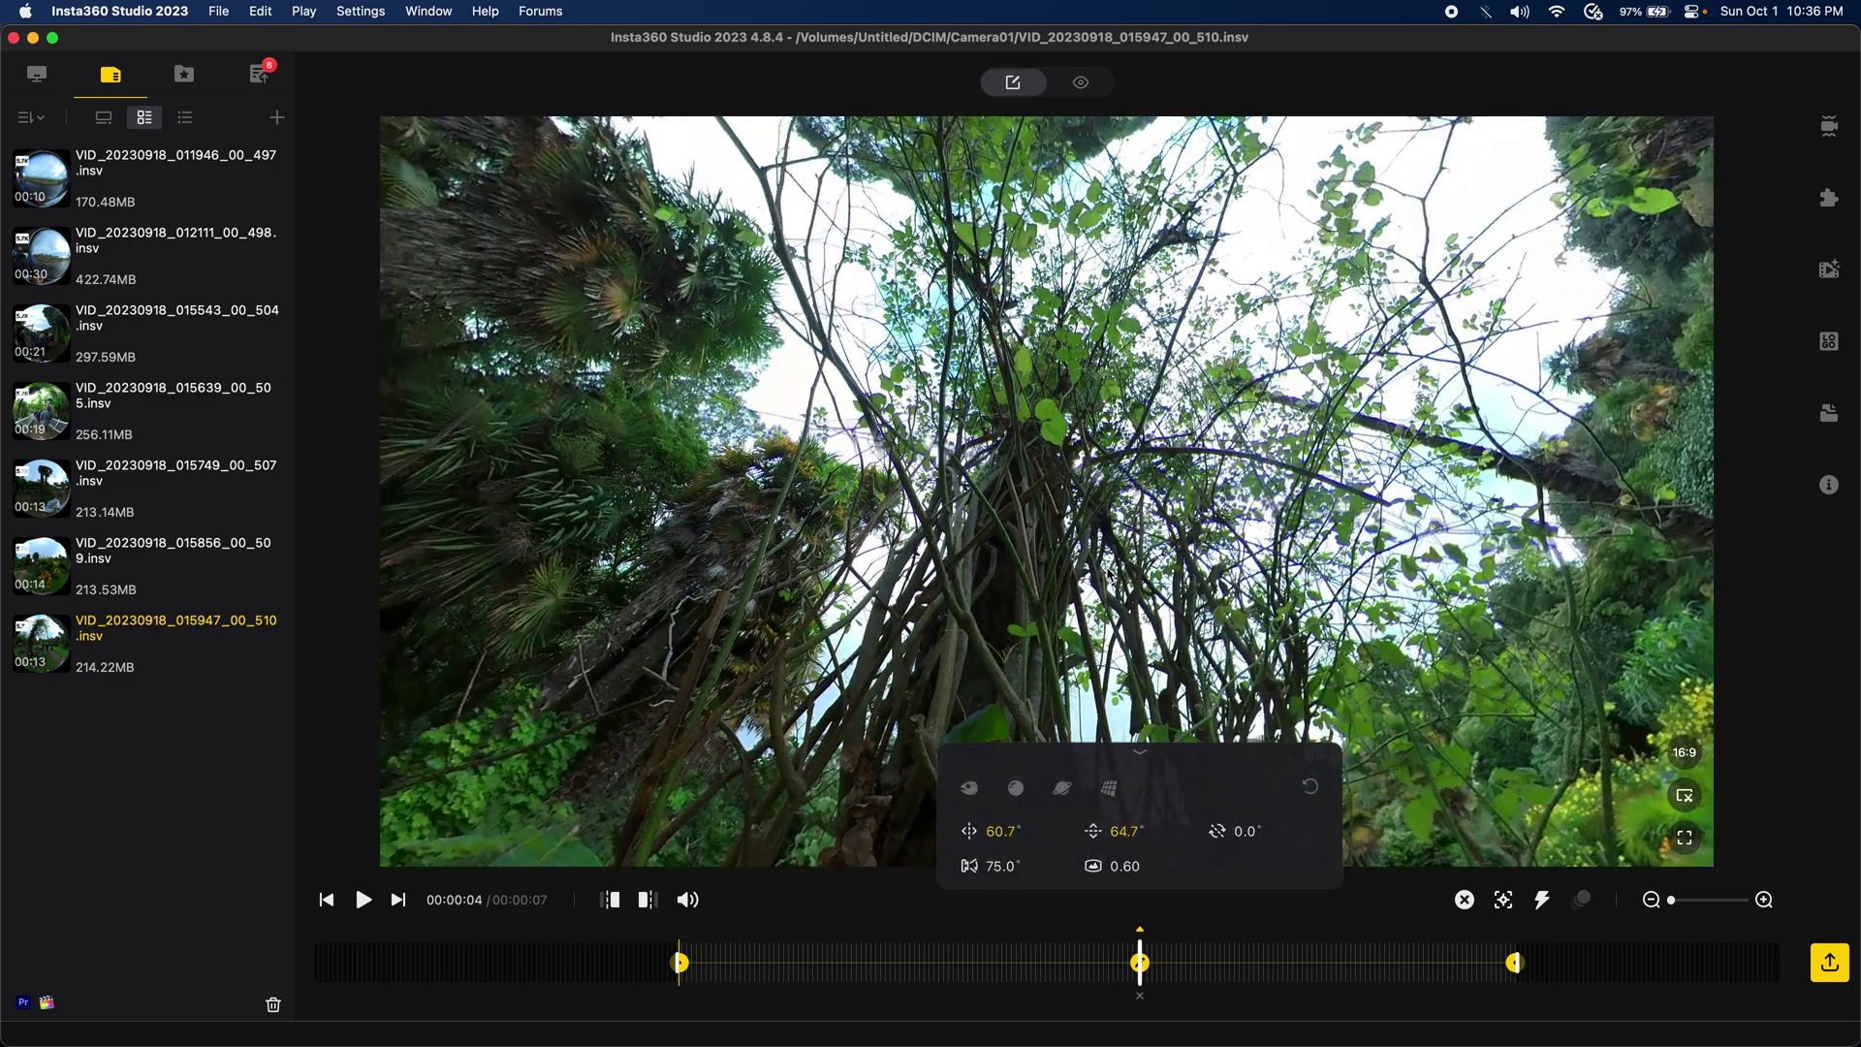
pyautogui.press('space')
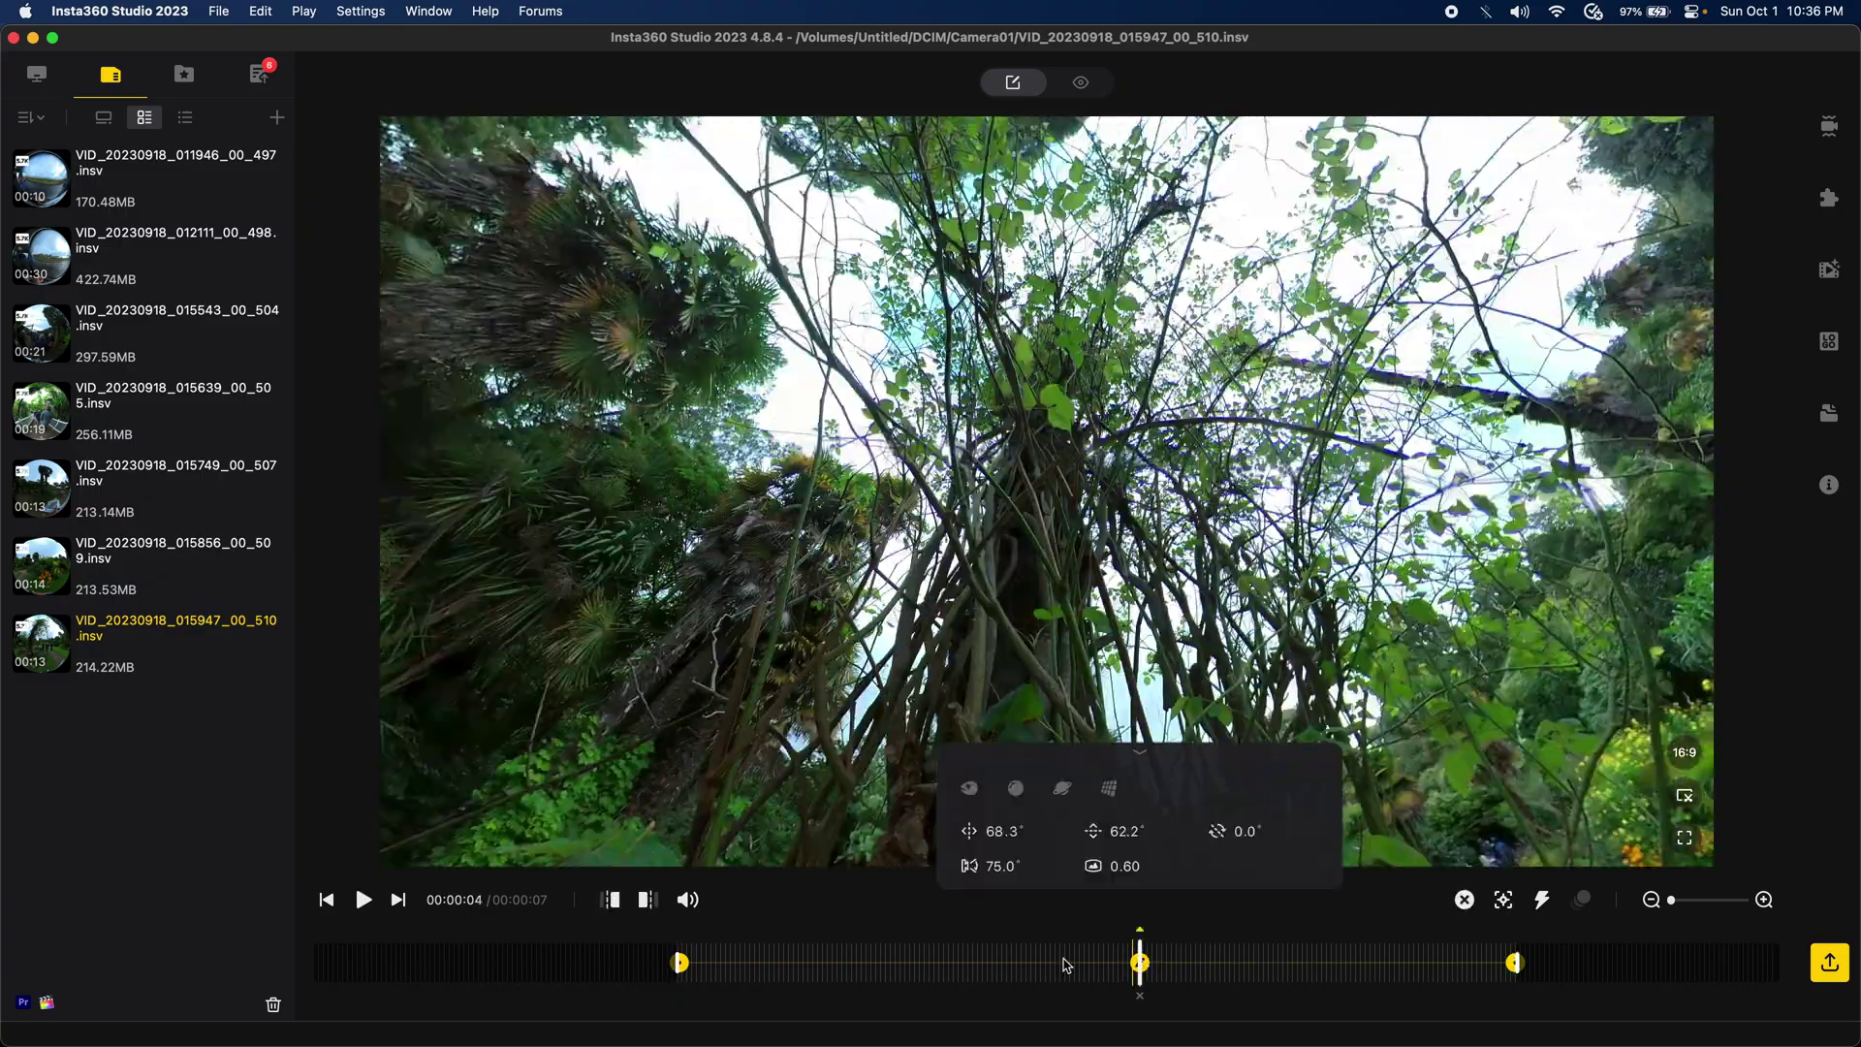
pyautogui.click(646, 901)
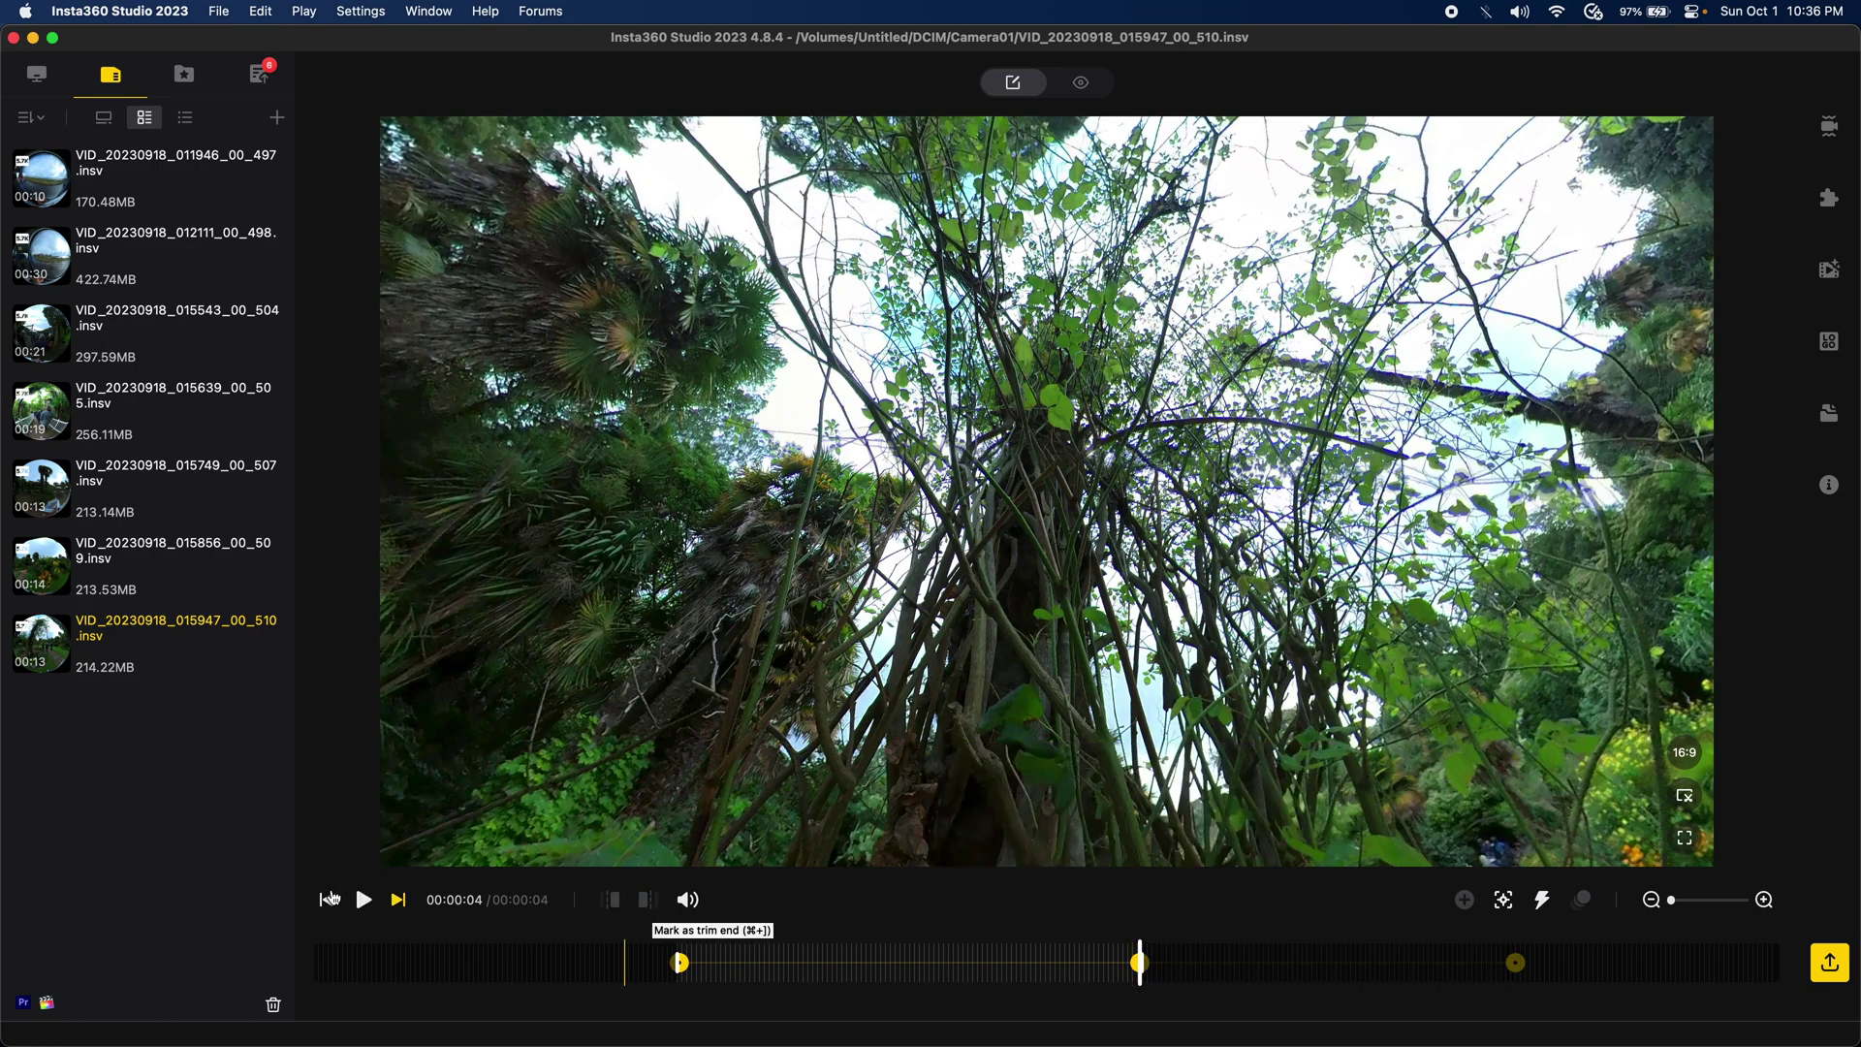
# - Replay the trimmed clip, then re-aim the 00:00:04 keyframe to 69.0°/74.2° up the trunk
pyautogui.click(331, 900)
pyautogui.press('space')
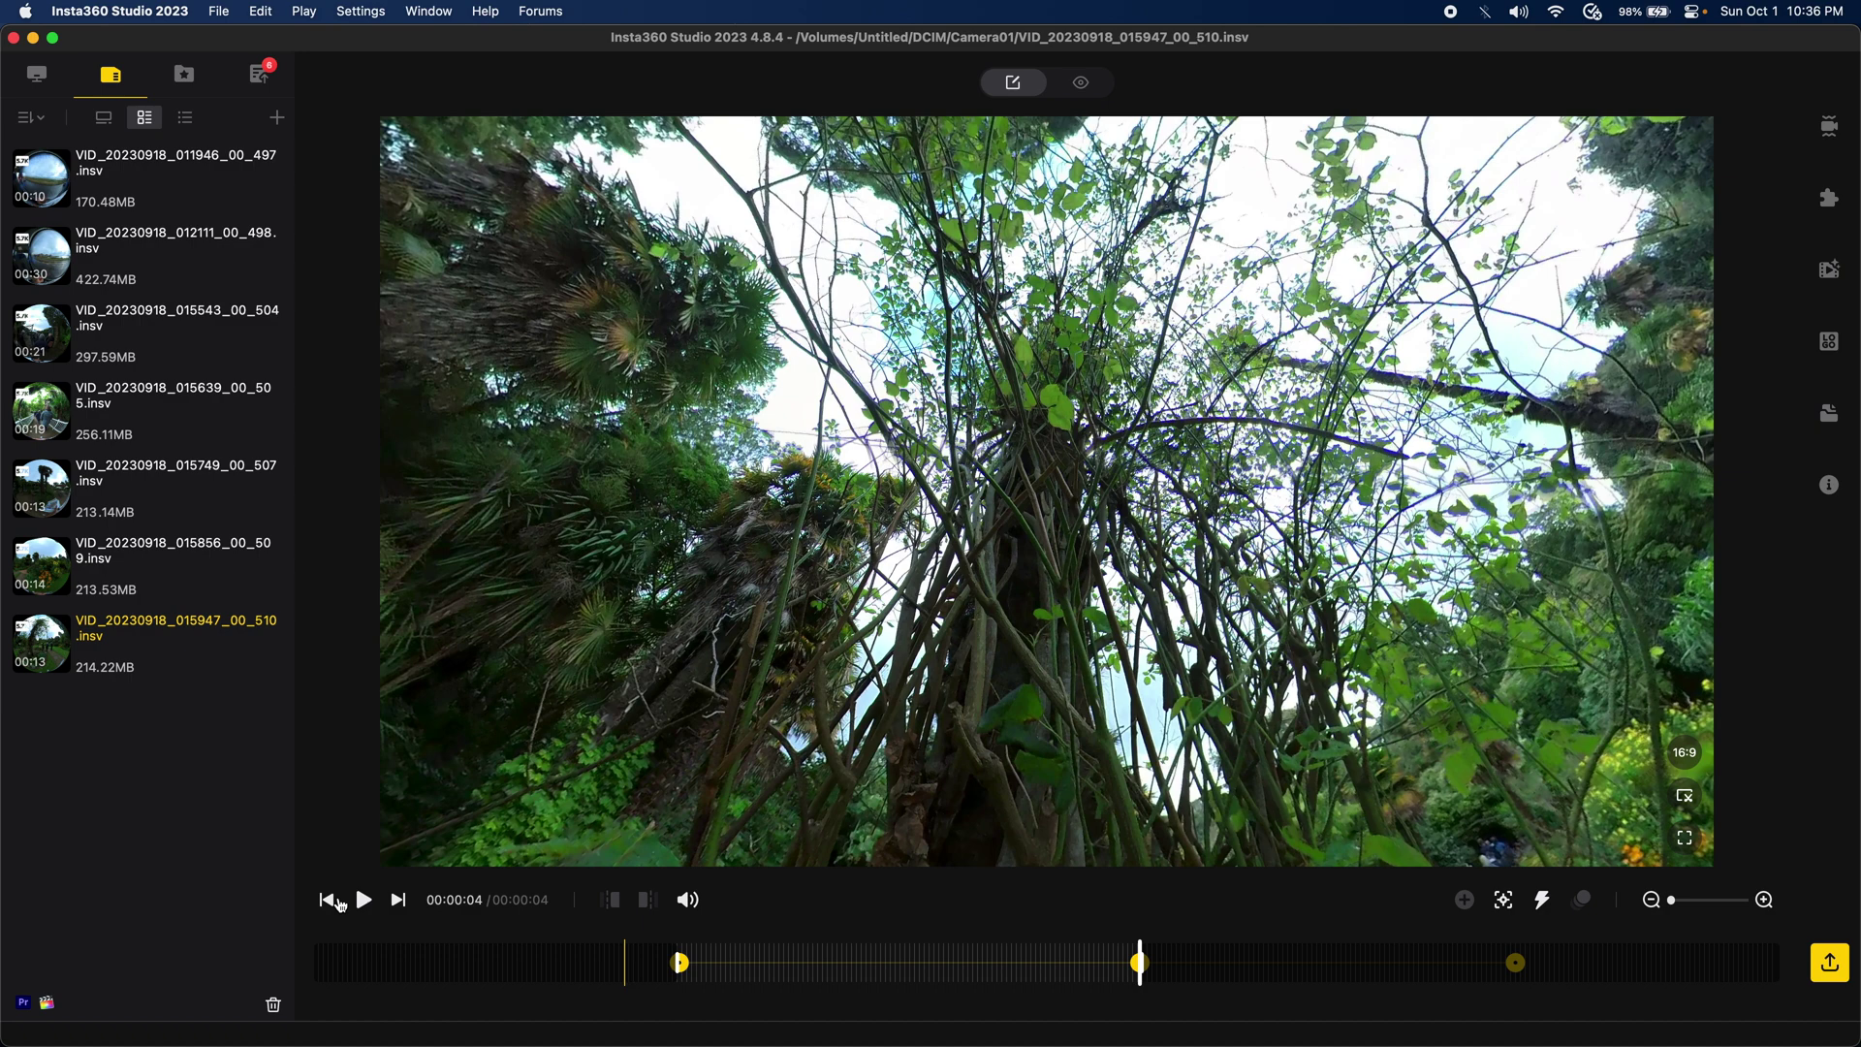
pyautogui.click(680, 963)
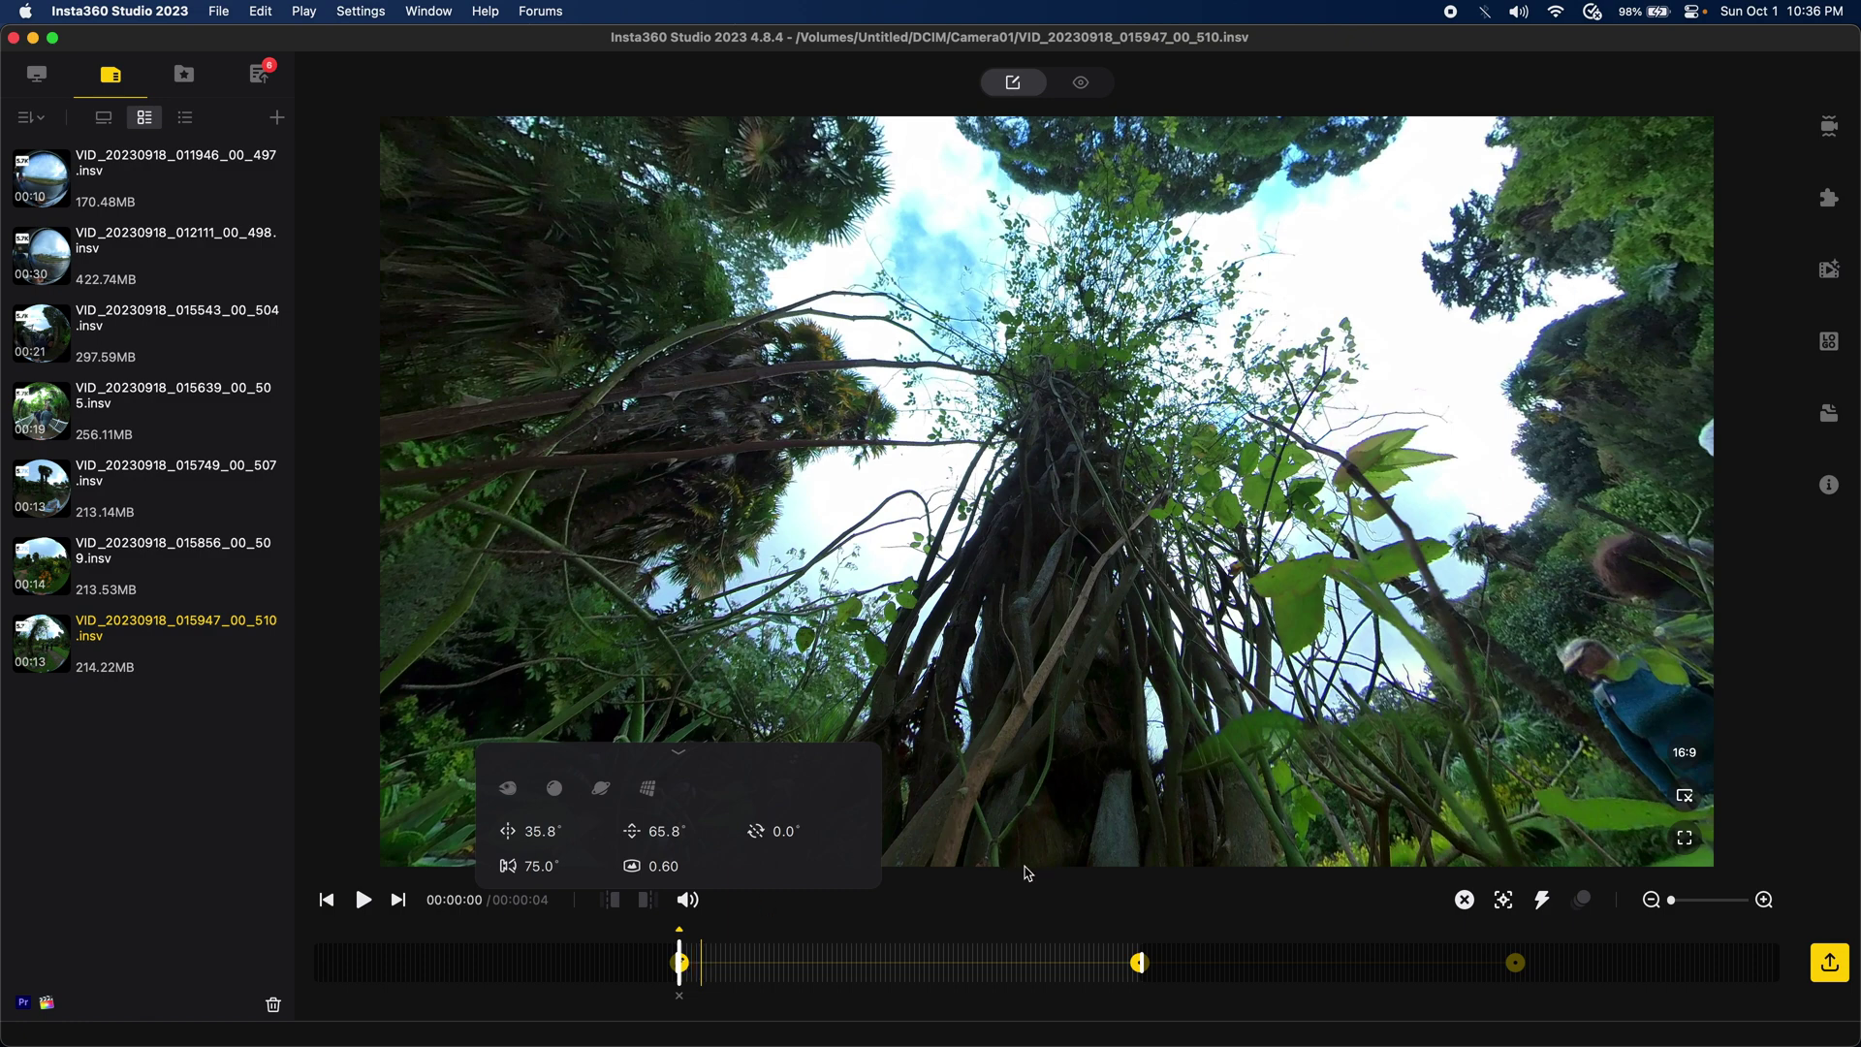
pyautogui.click(1136, 967)
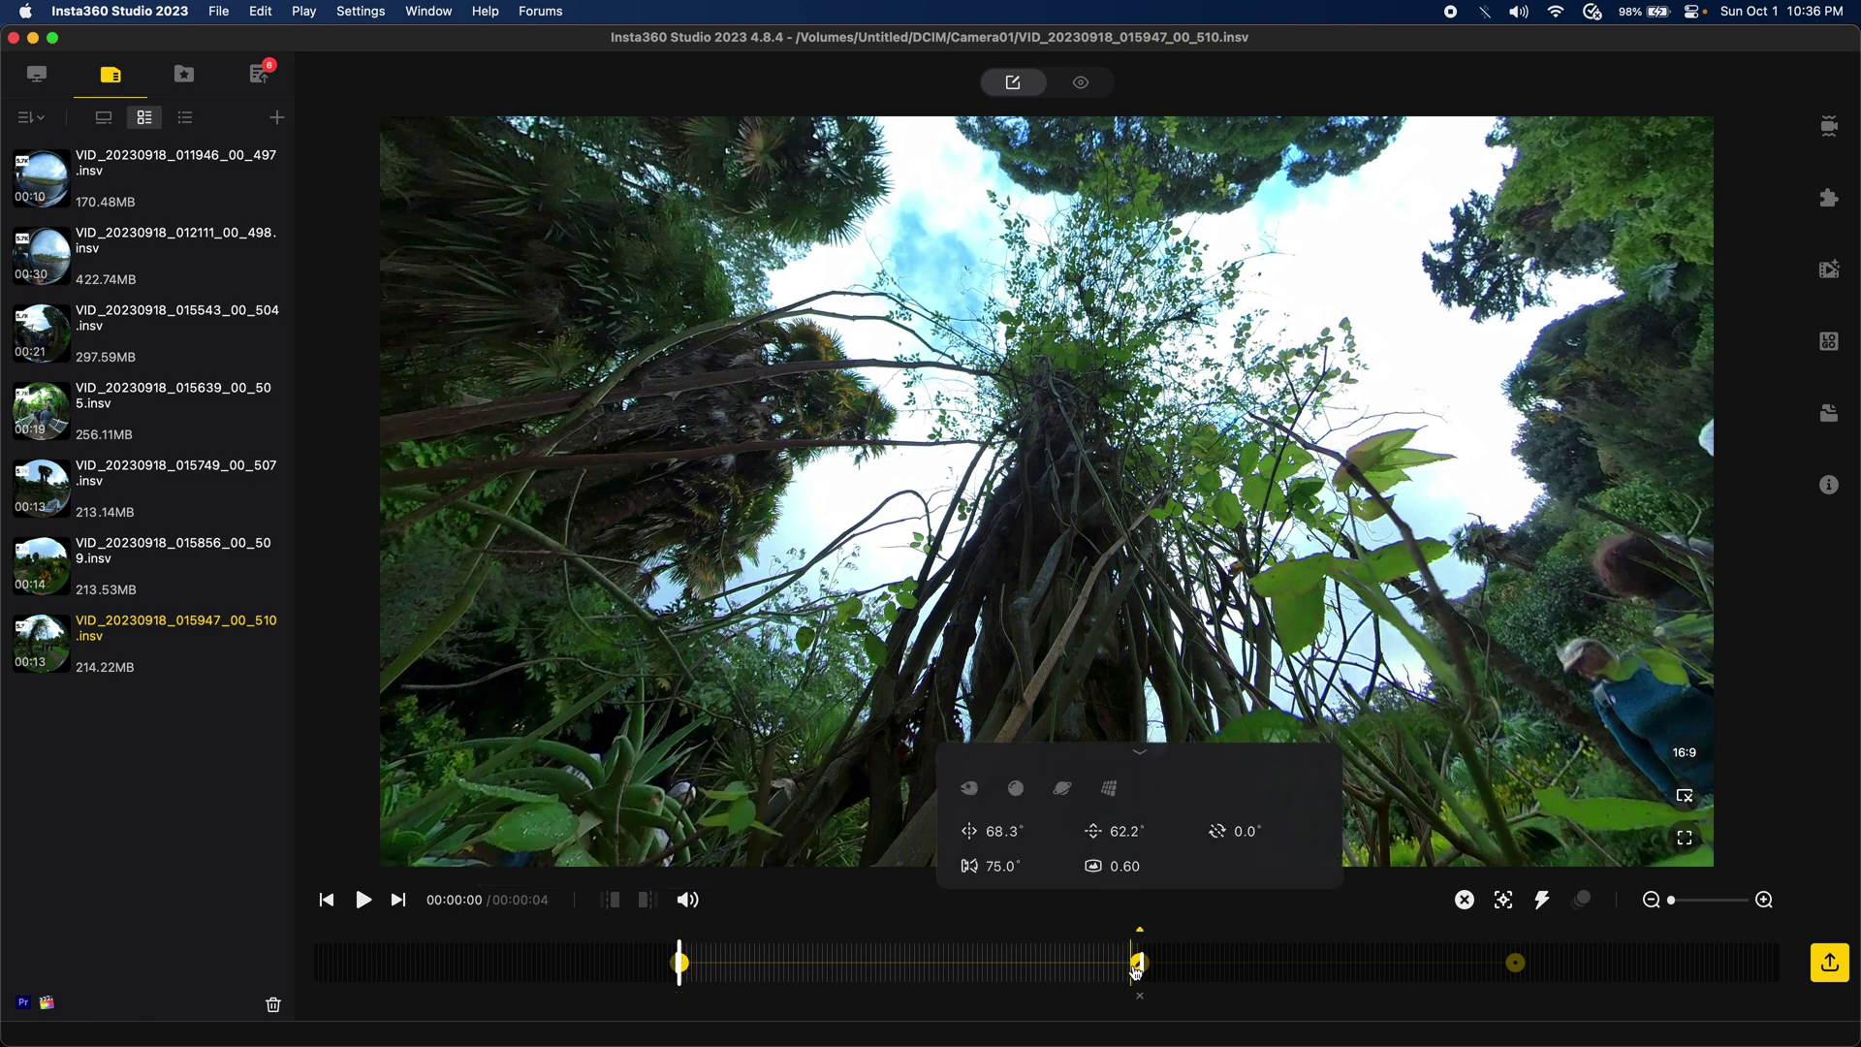
pyautogui.moveTo(1051, 639); pyautogui.dragTo(1057, 710)
# - Add a 1/2x time shift spanning the clip start to the end keyframe, stretching it to 00:00:08
pyautogui.click(1539, 901)
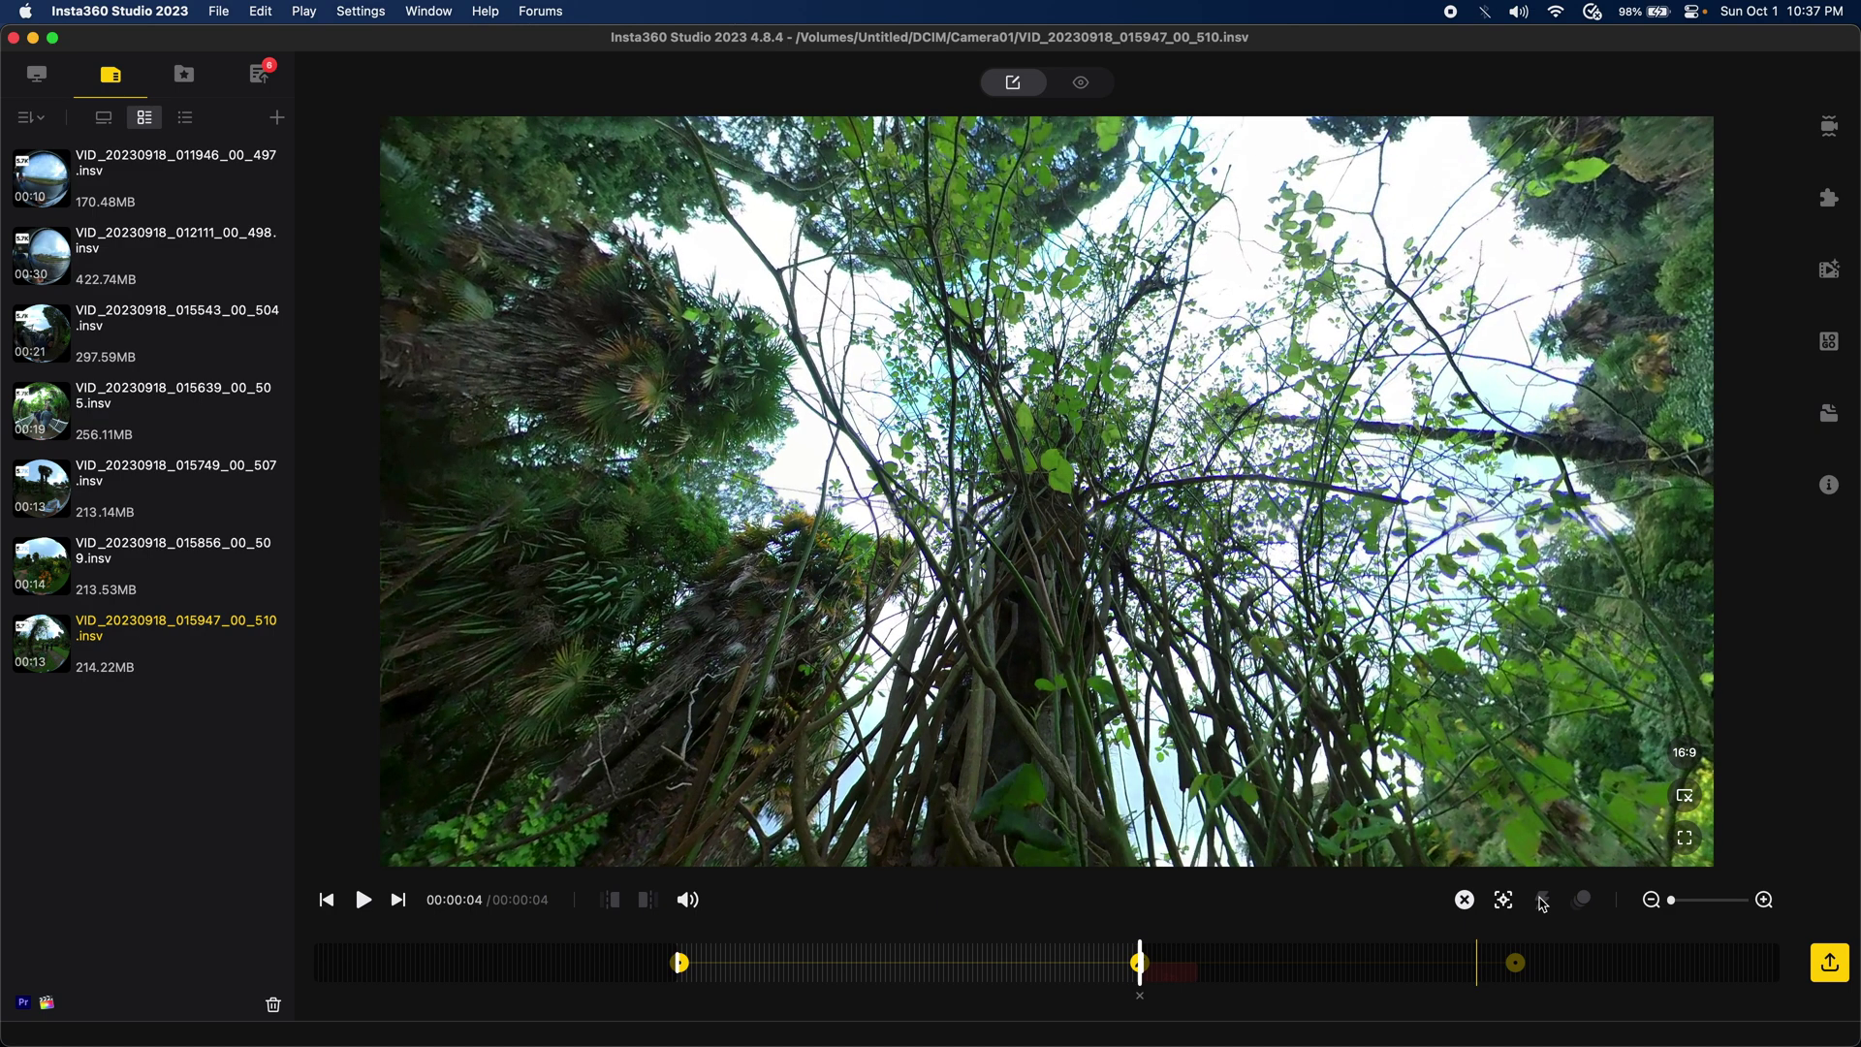
pyautogui.moveTo(1083, 964); pyautogui.dragTo(685, 973)
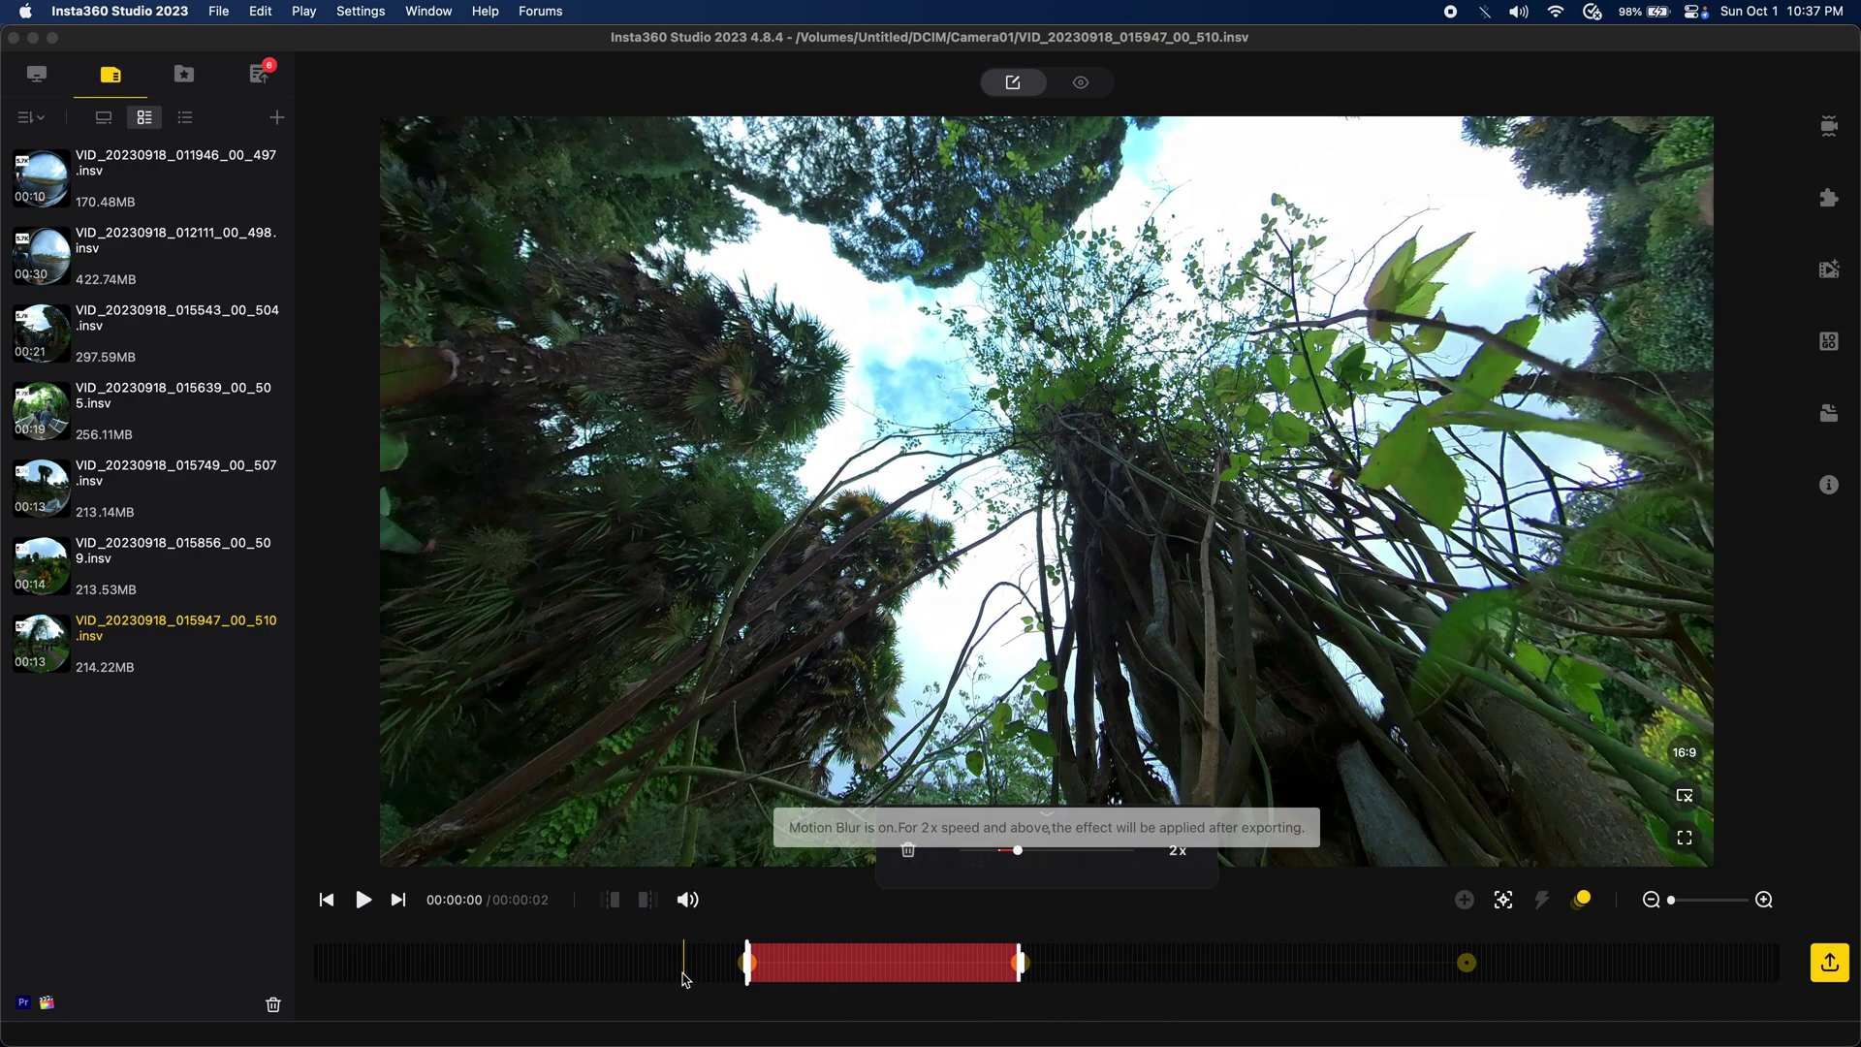
pyautogui.click(980, 850)
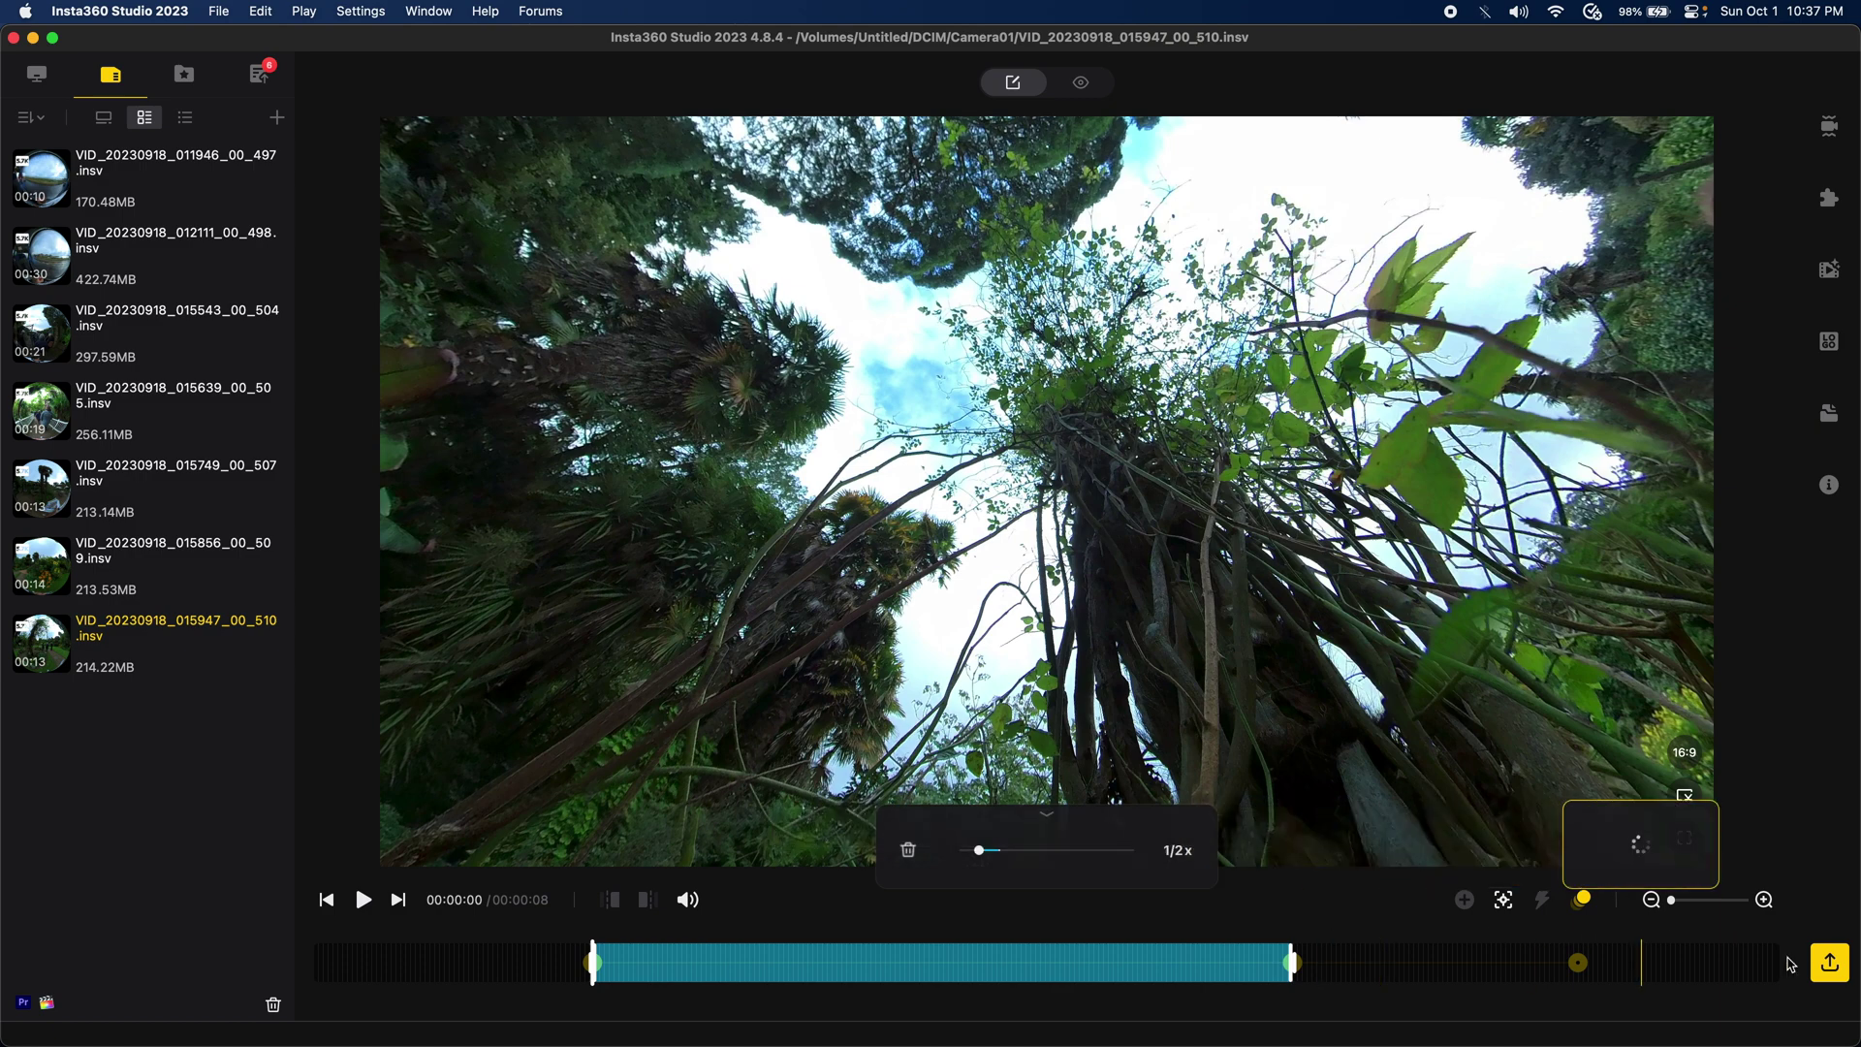
# - Queue the 510 clip for export as a 4K reframed mp4
pyautogui.click(1830, 967)
pyautogui.click(1831, 966)
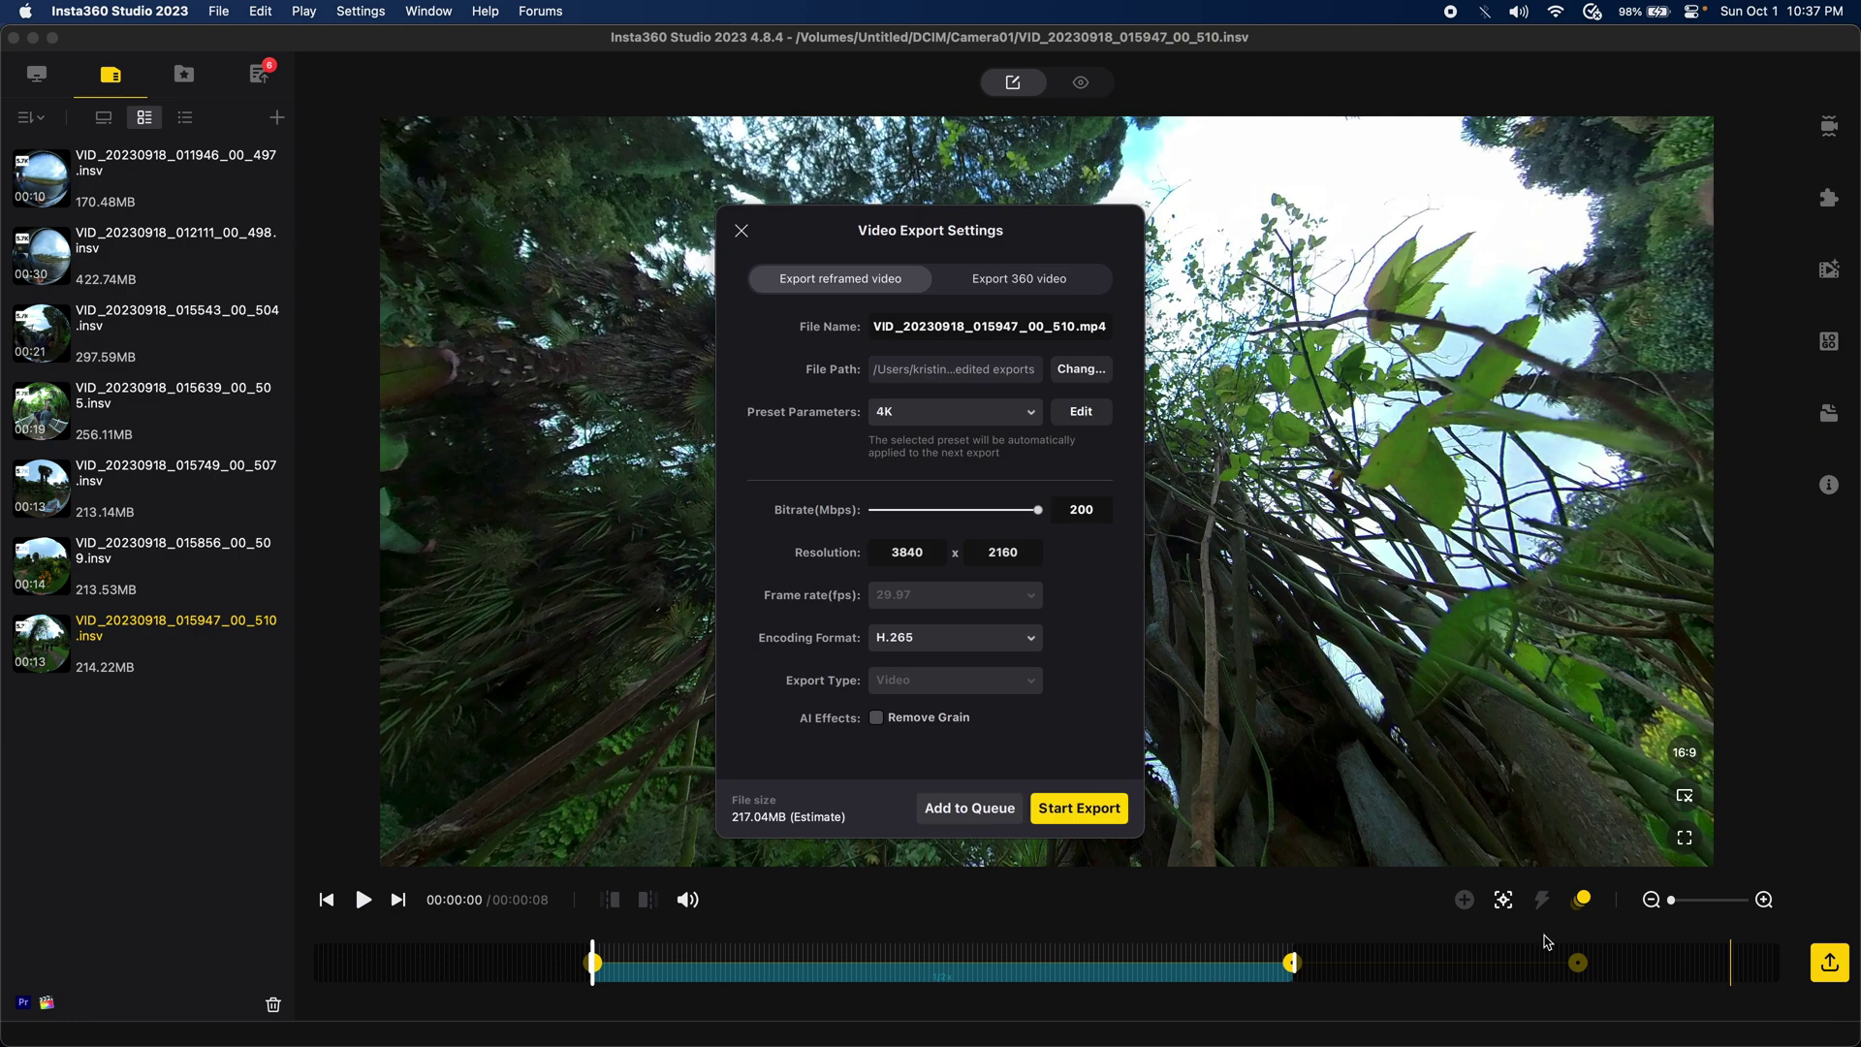
pyautogui.click(995, 819)
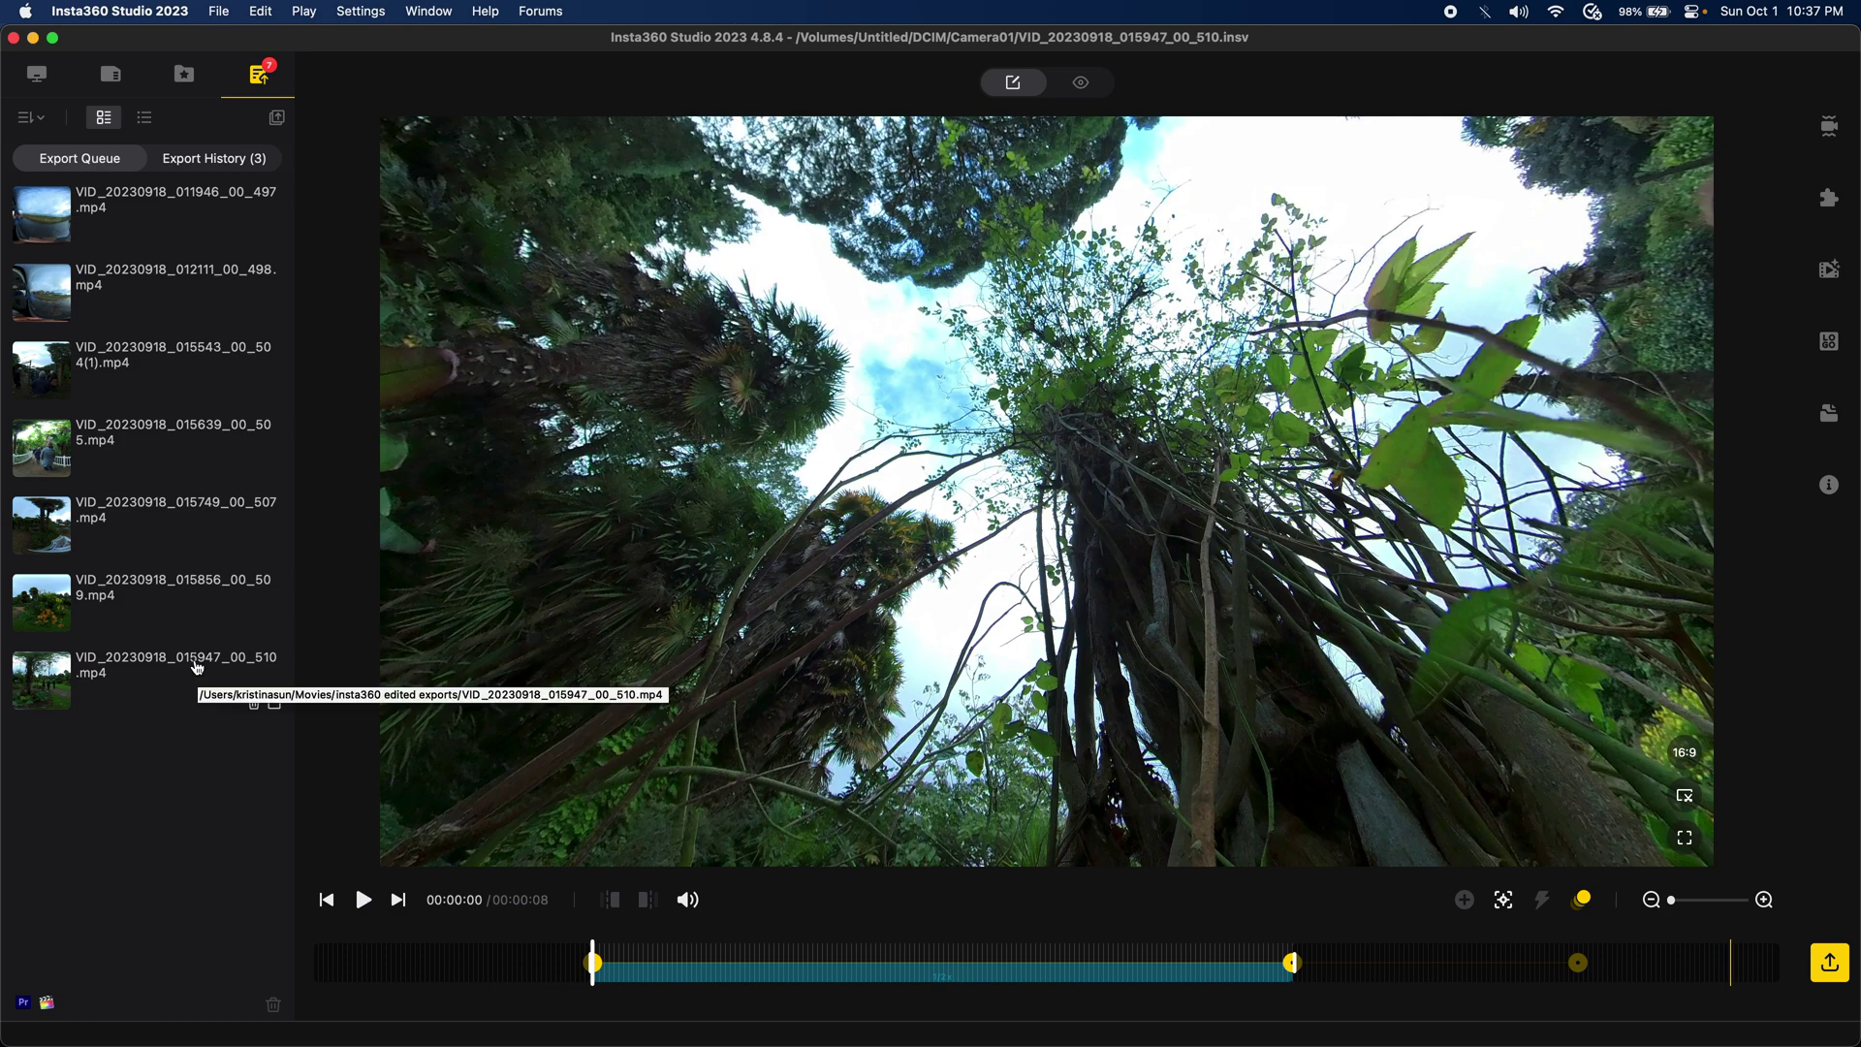
# - Export all seven queued reframed clips with Export All
pyautogui.click(278, 121)
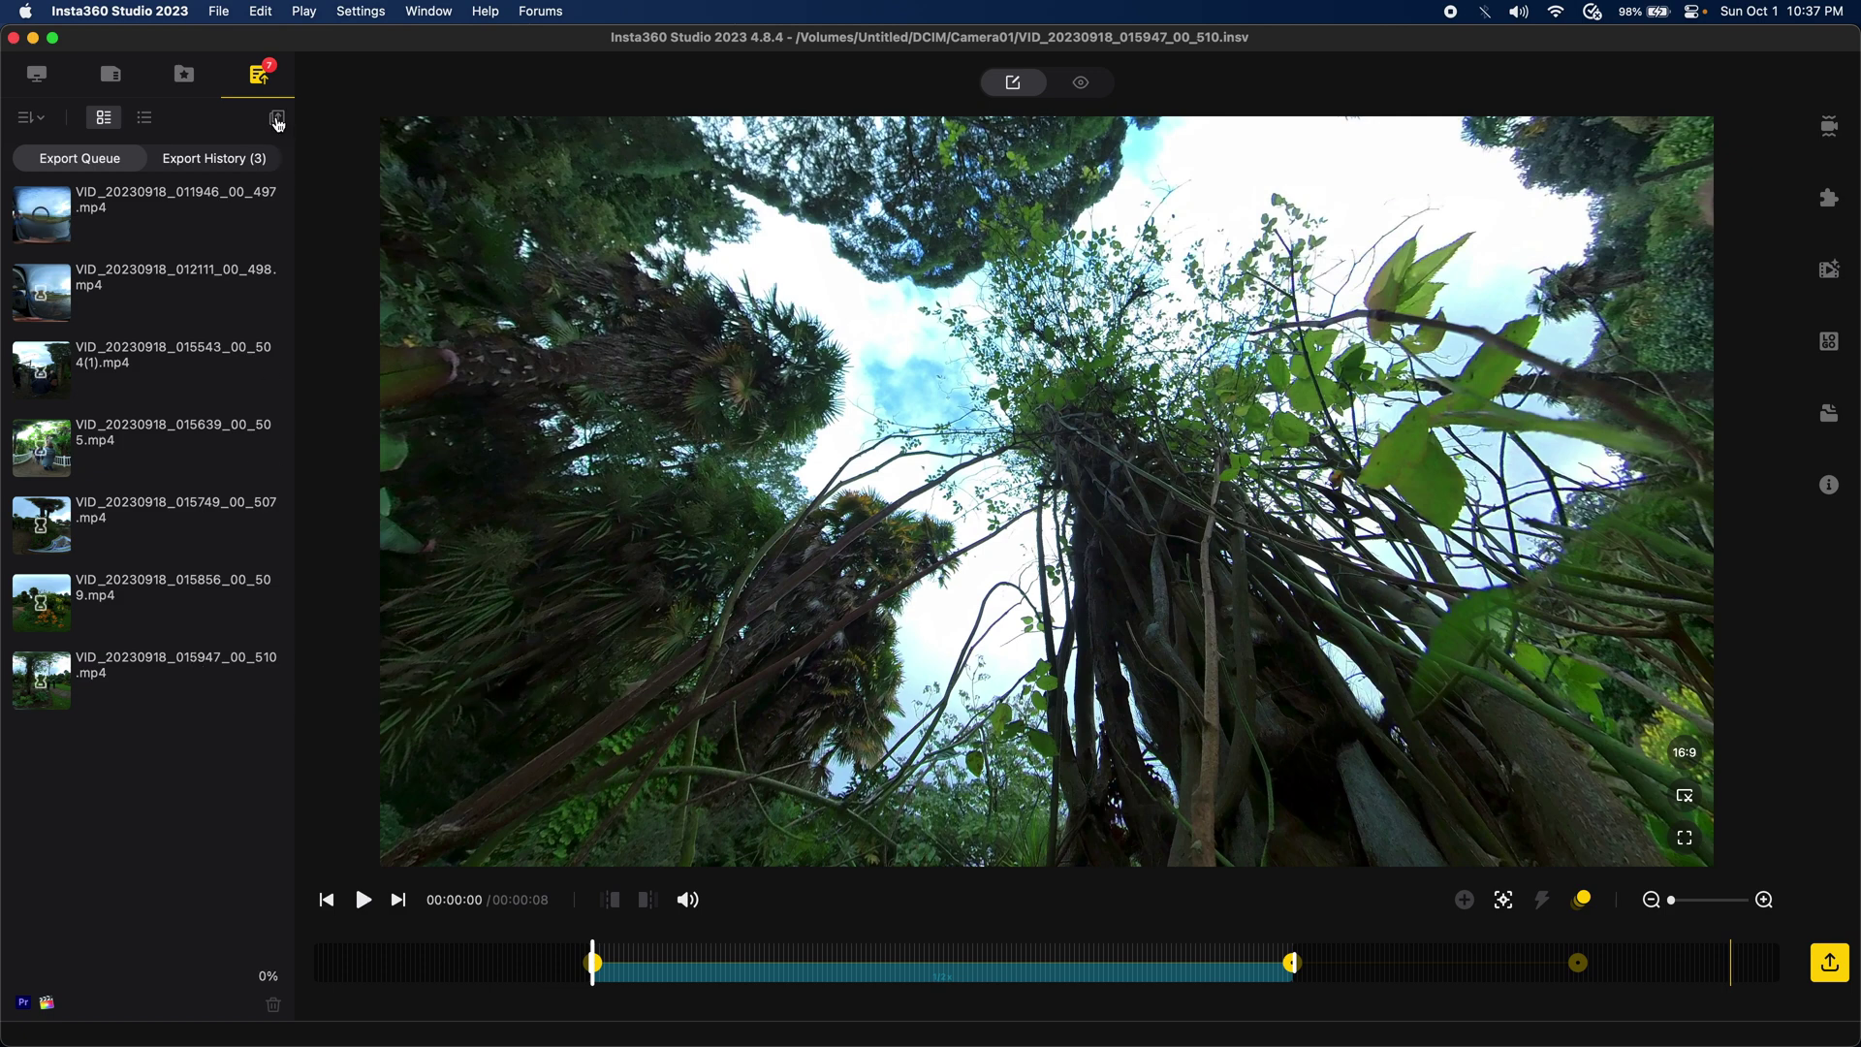